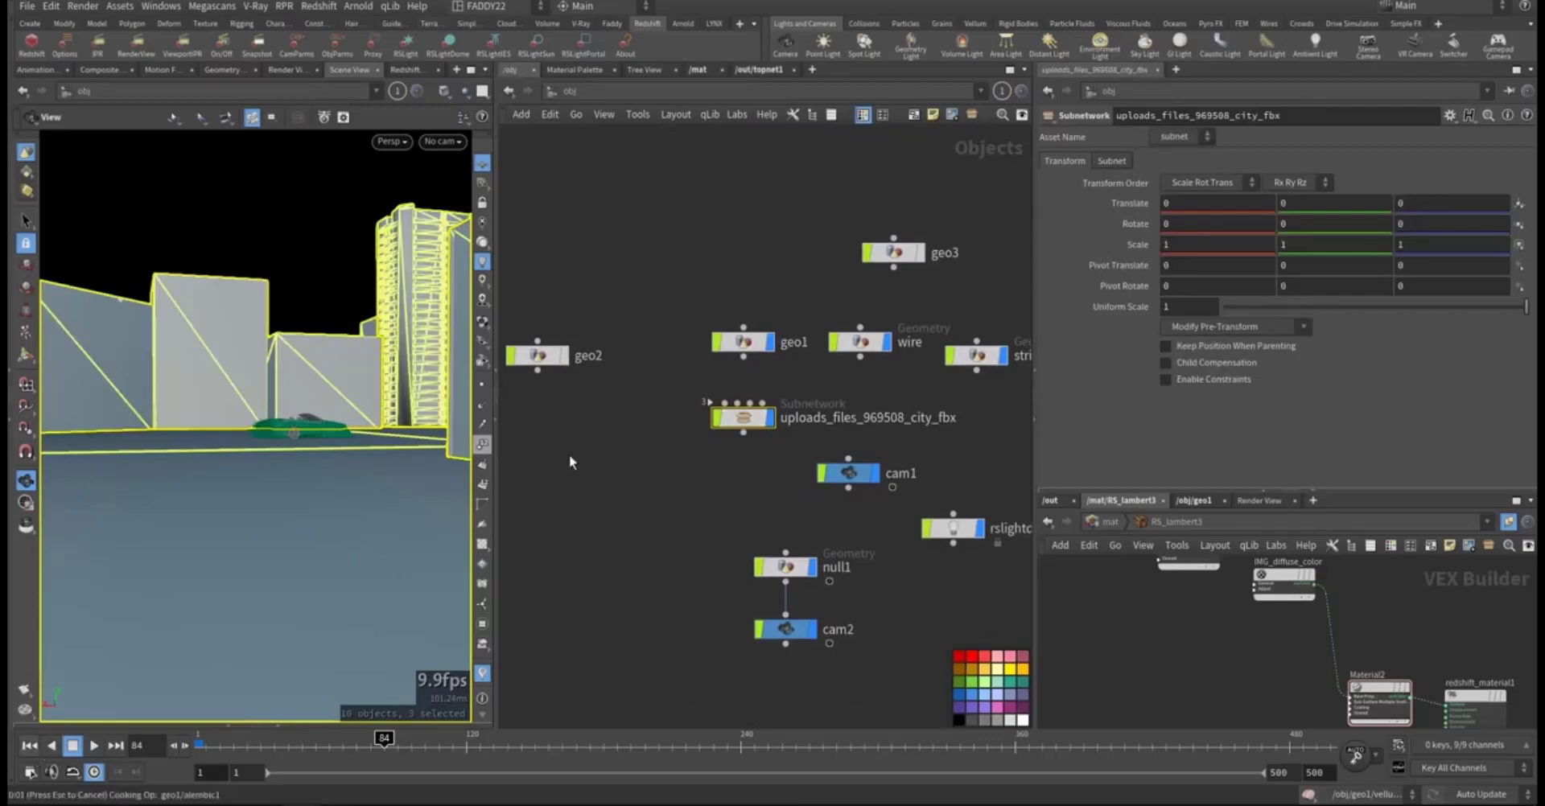
Step: Return the timeline to the first frame and open the geo1 object's geometry network
key("ctrl+Left")
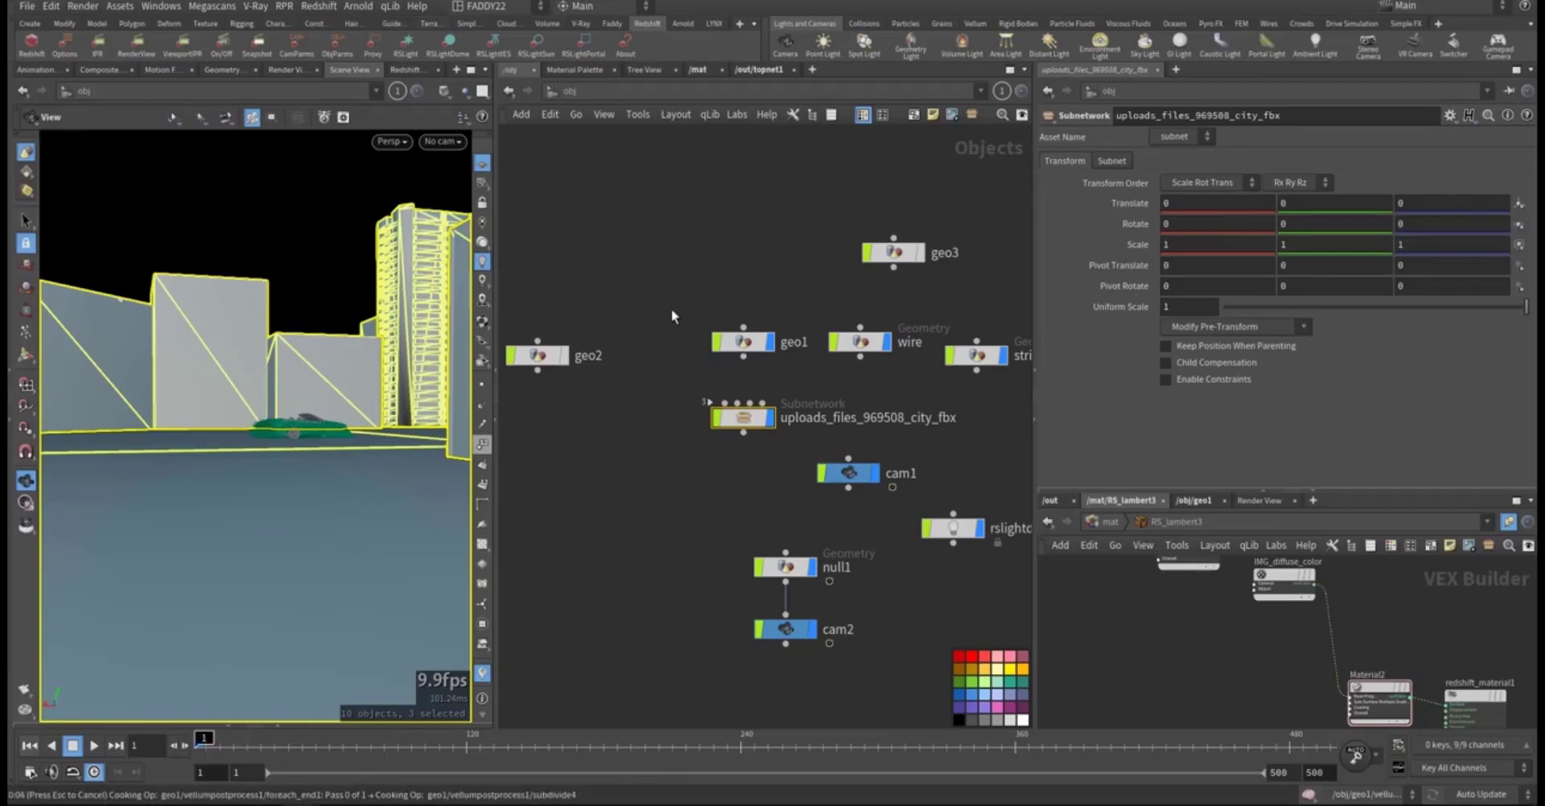
middle_click_drag(674, 301, 617, 291)
double_click(687, 328)
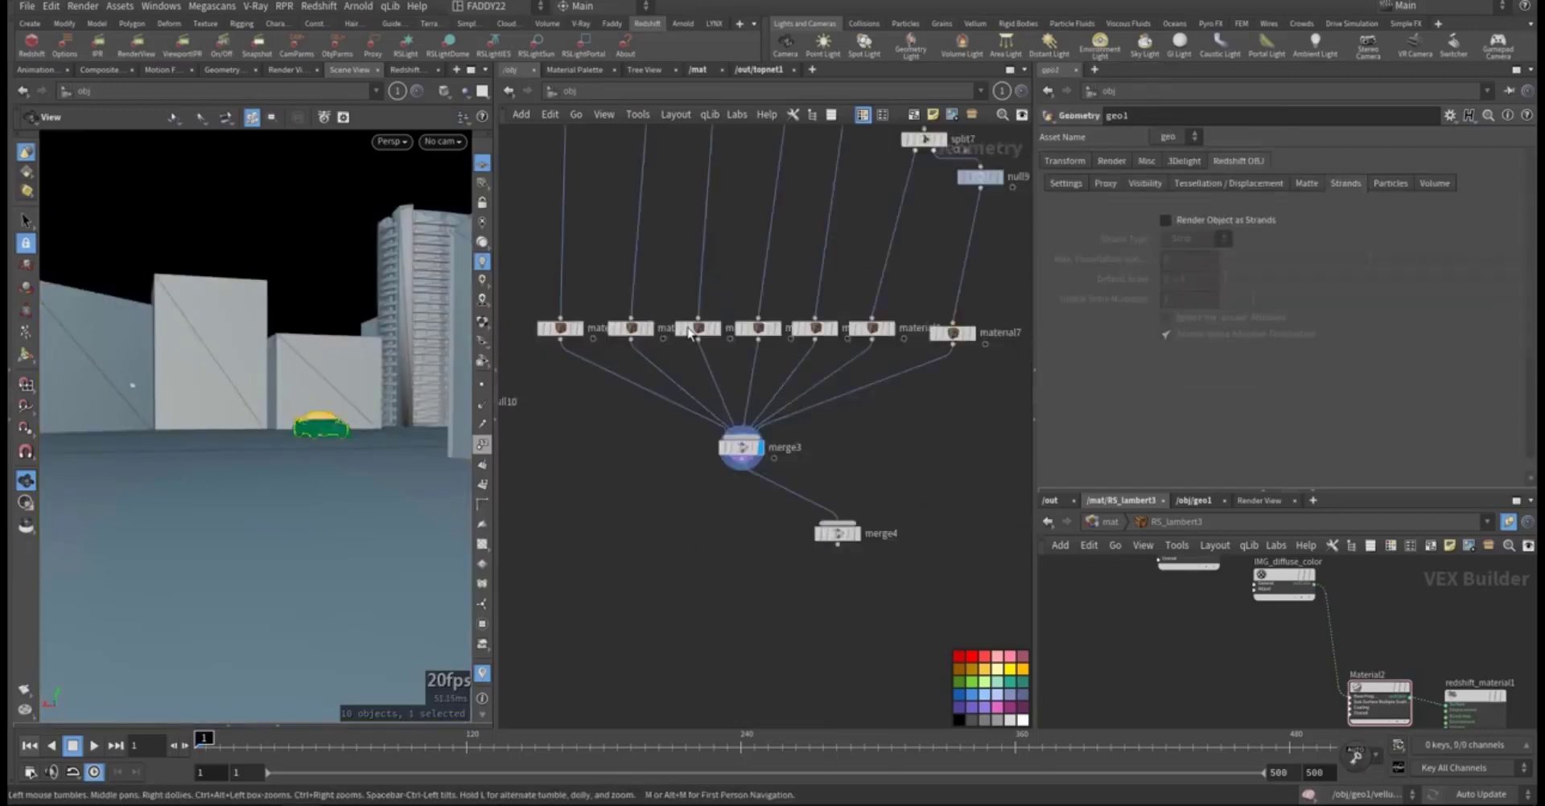
Step: Display the alembic1 node at the start of the network and examine the imported car model in the viewport
middle_click_drag(669, 234, 679, 458)
scroll(679, 459, "down", 6)
middle_click_drag(653, 303, 814, 436)
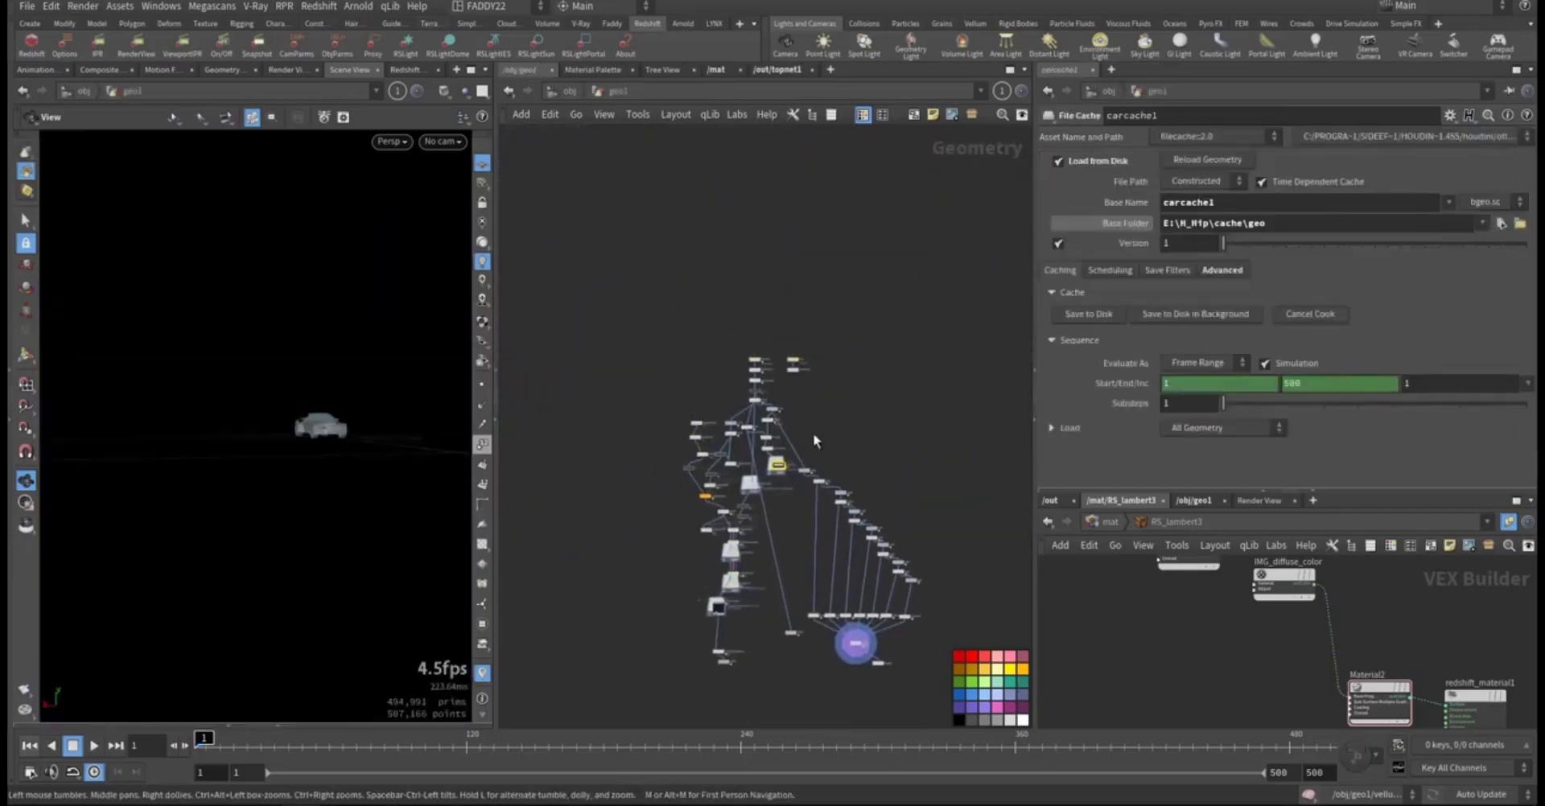
scroll(774, 379, "up", 8)
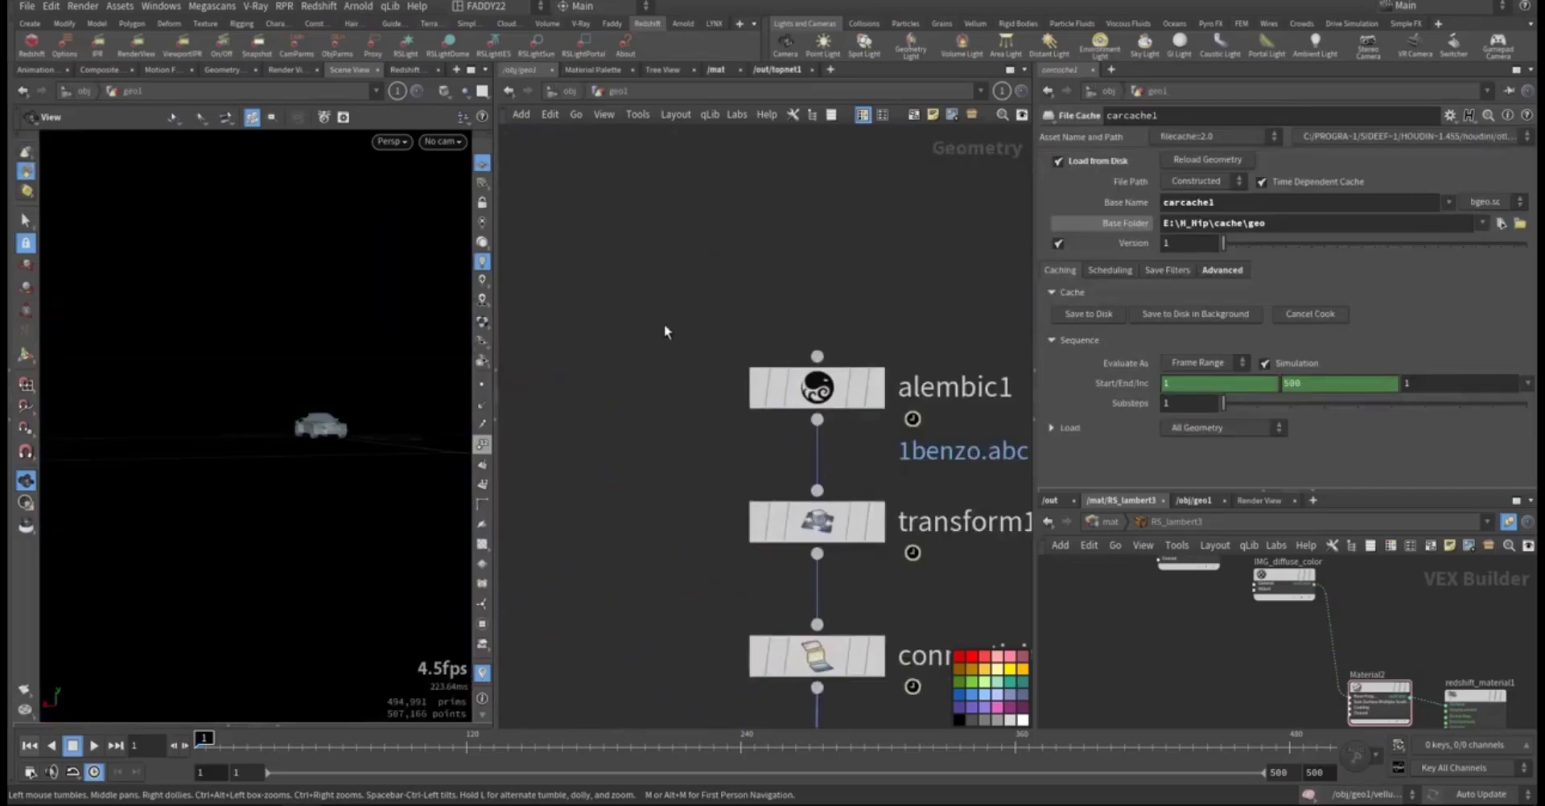
left_click_drag(665, 330, 837, 400)
mouse_move(837, 400)
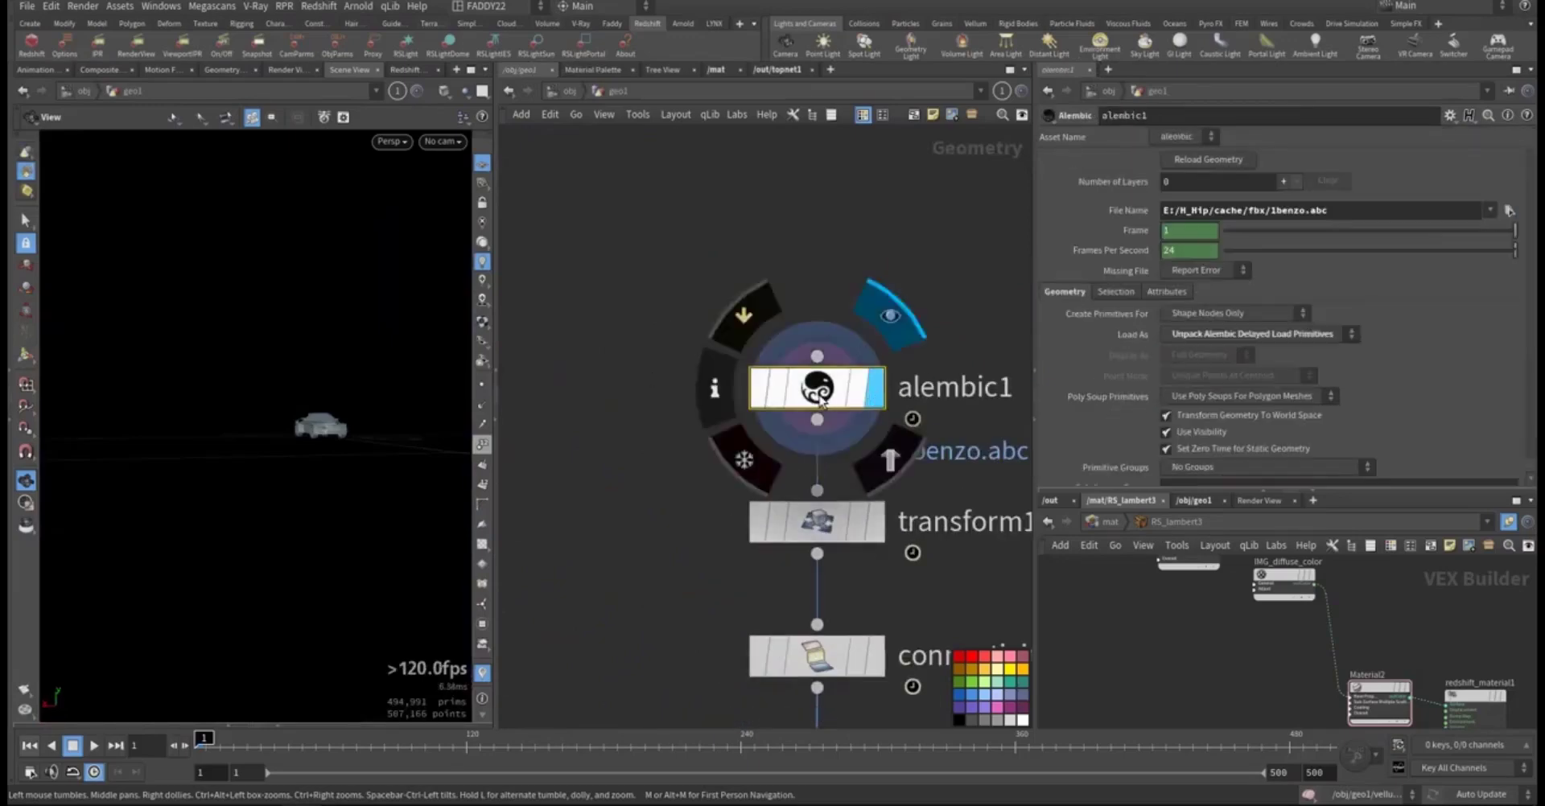
right_click_drag(308, 358, 142, 365)
left_click_drag(141, 365, 387, 370)
middle_click_drag(849, 312, 700, 262)
scroll(728, 317, "up", 2)
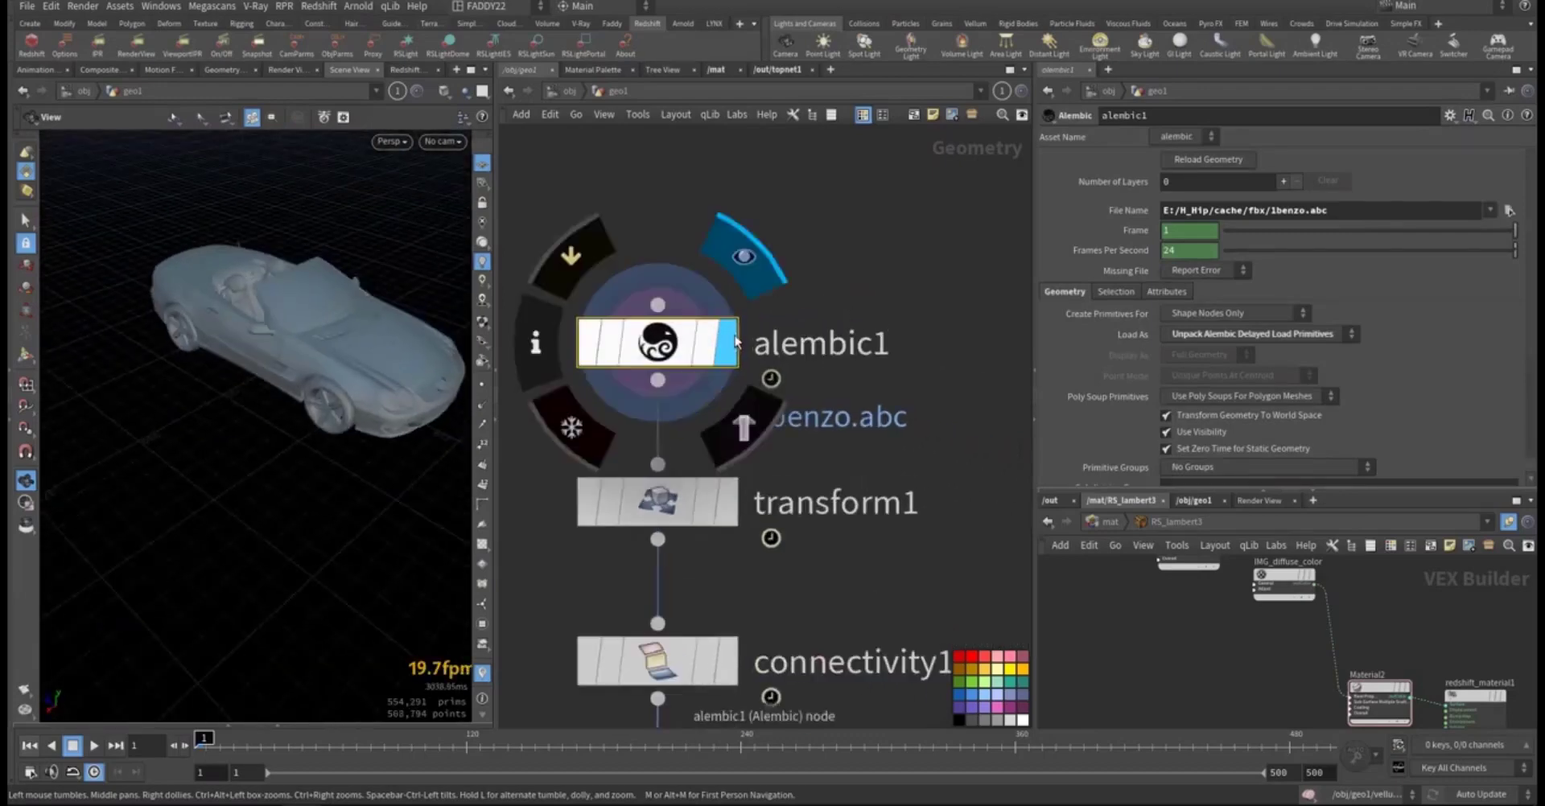
Step: Review alembic1's Load As options without changing them, and scrub the timeline to frame 36 to check the animation
left_click(1264, 335)
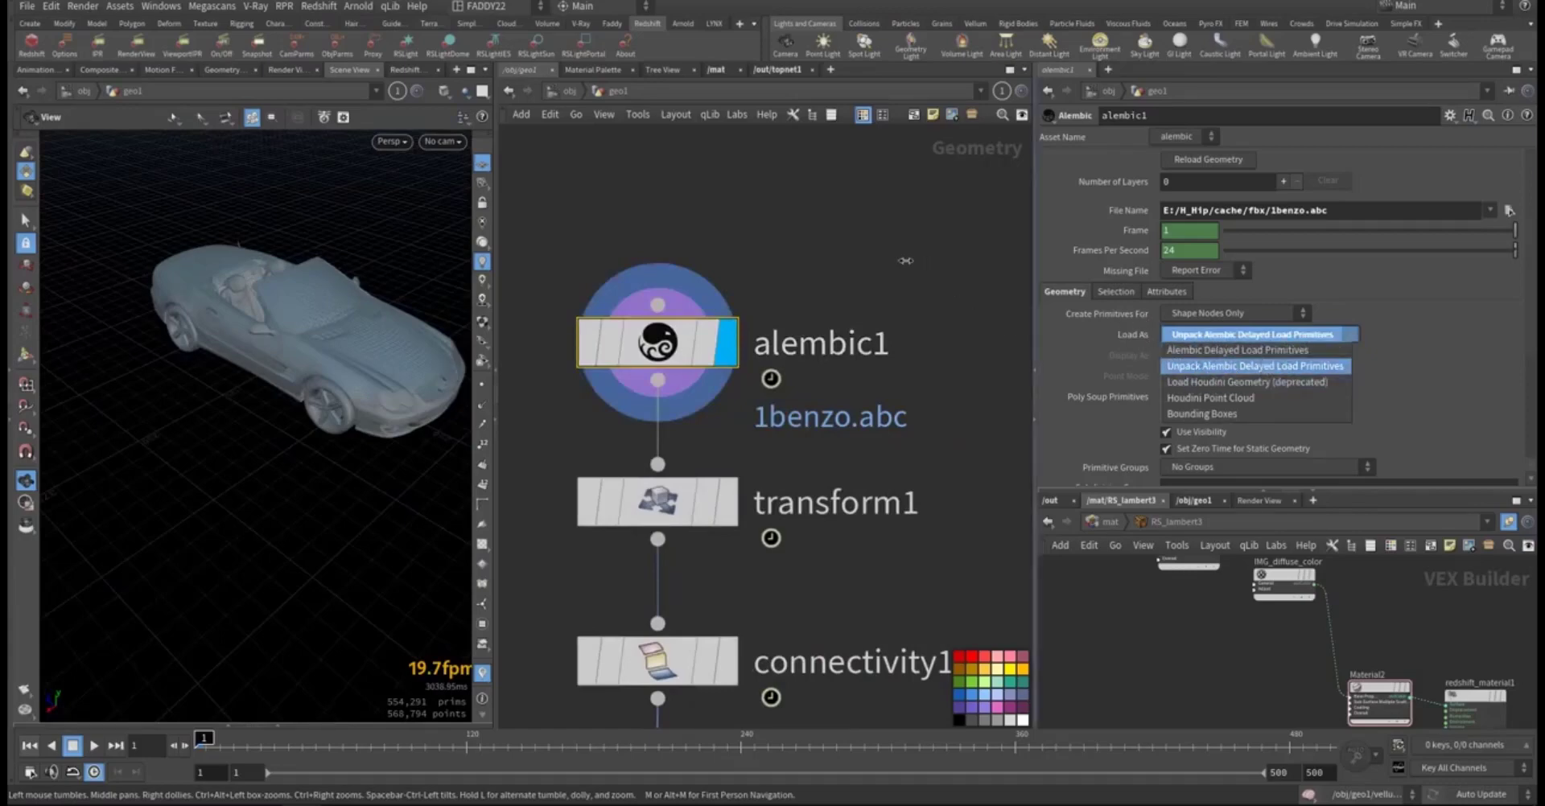
left_click(873, 293)
middle_click_drag(811, 295, 852, 216)
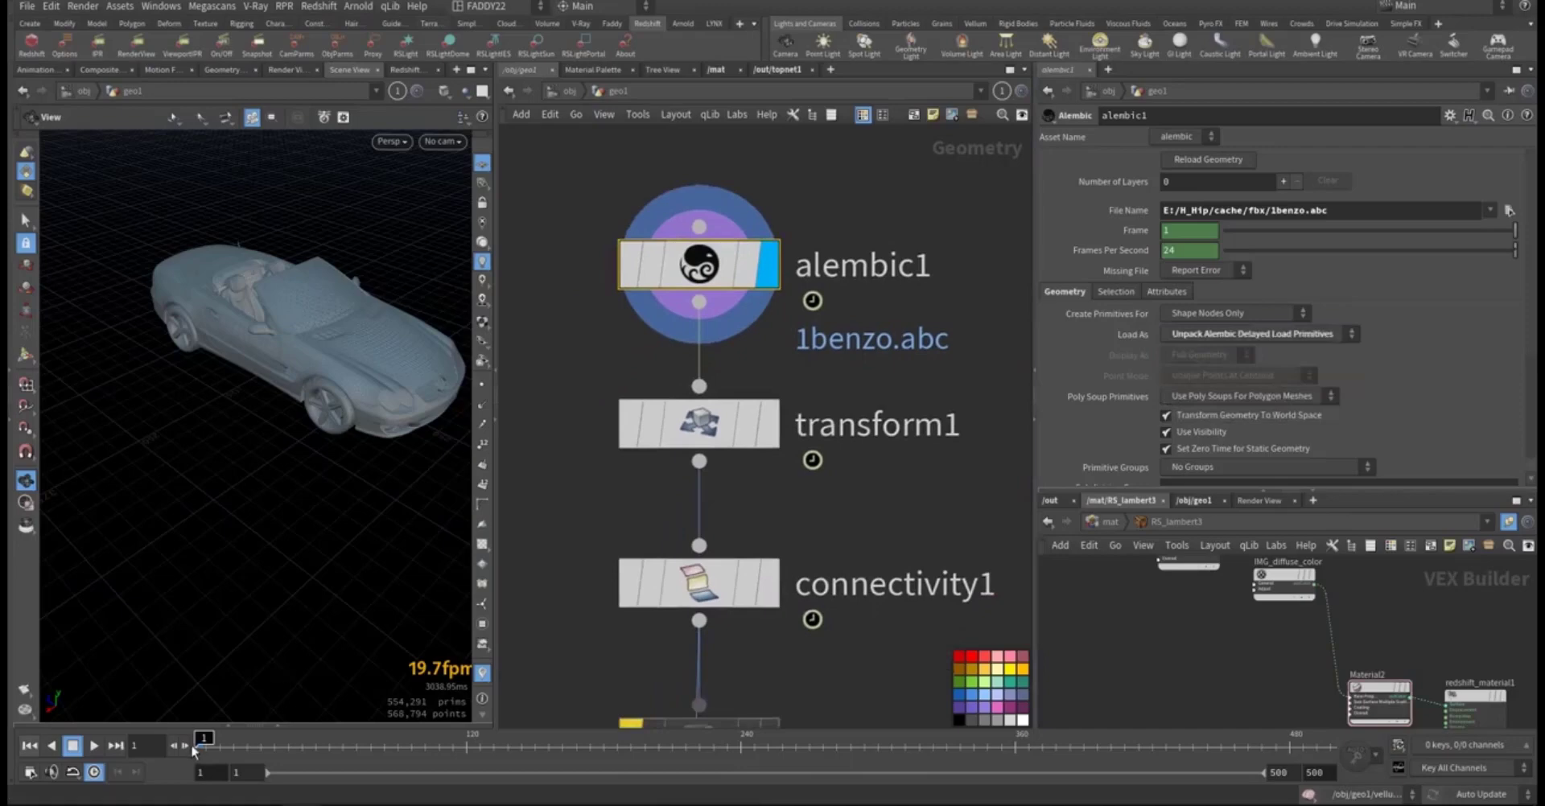
left_click_drag(253, 744, 277, 744)
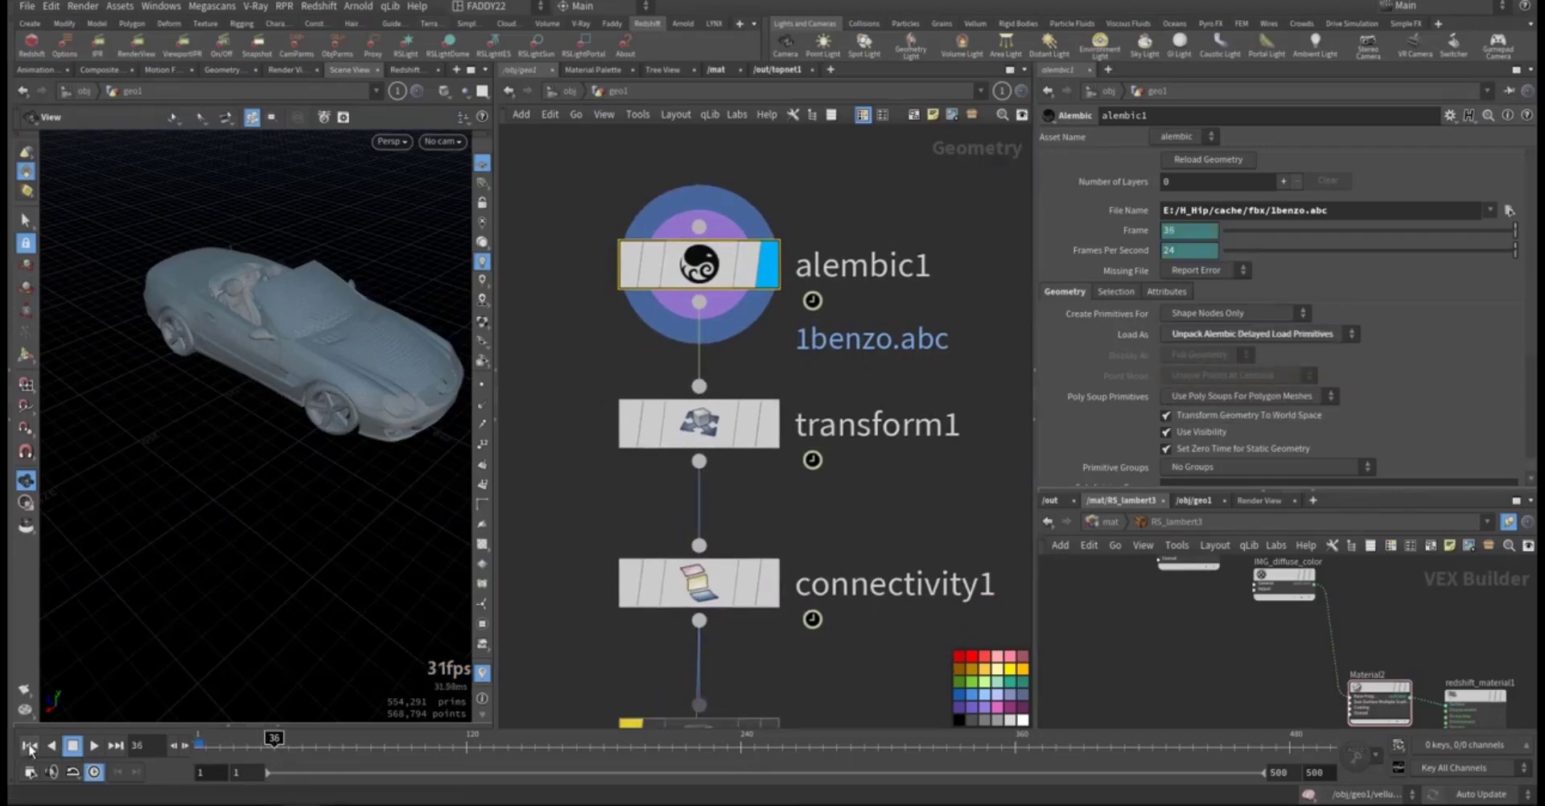
Step: Display the transform1 node with the car framed in view and widen the viewport pane
left_click_drag(561, 362, 719, 437)
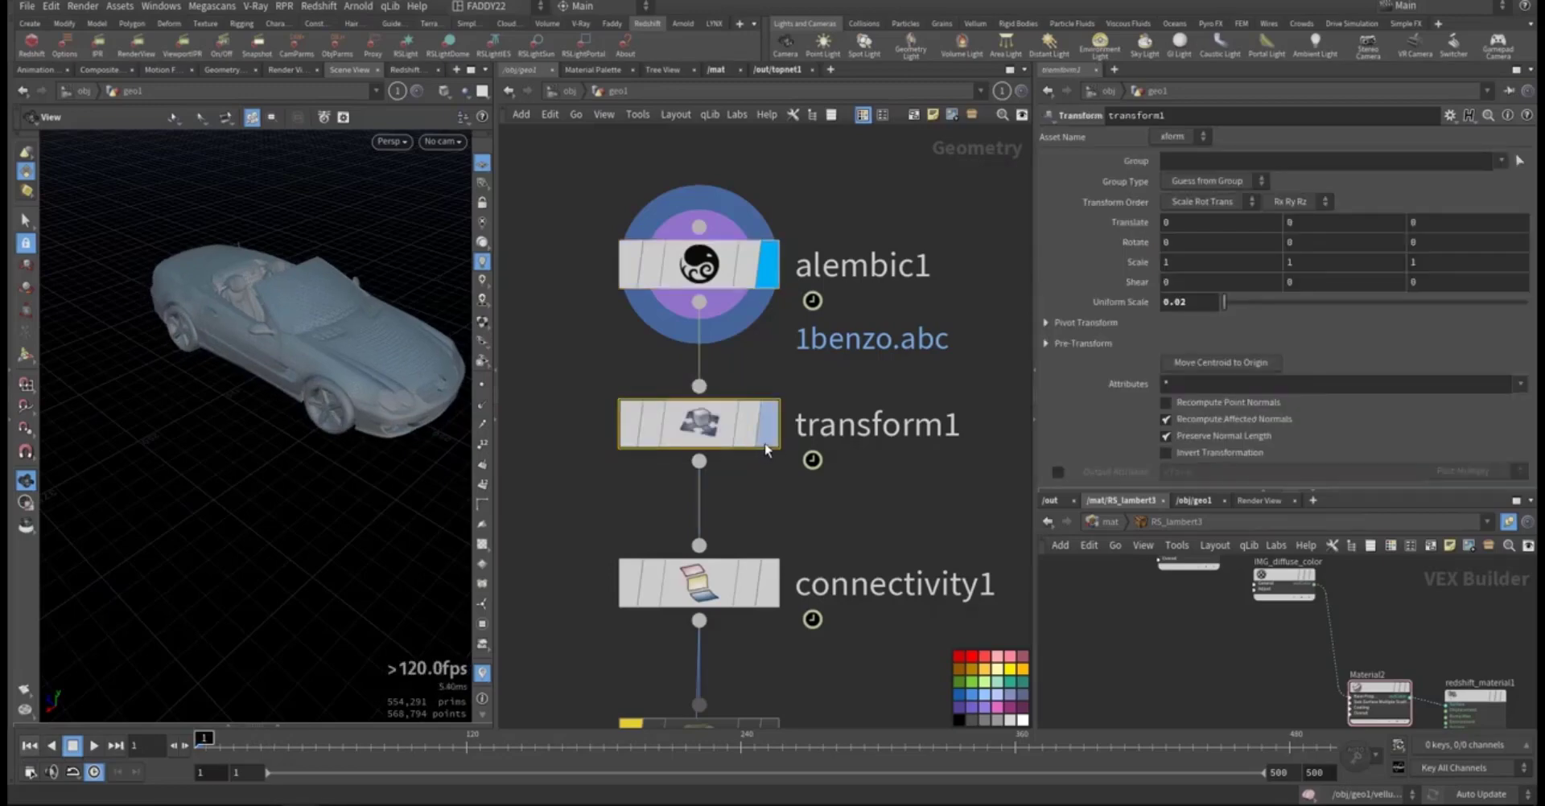
key("r")
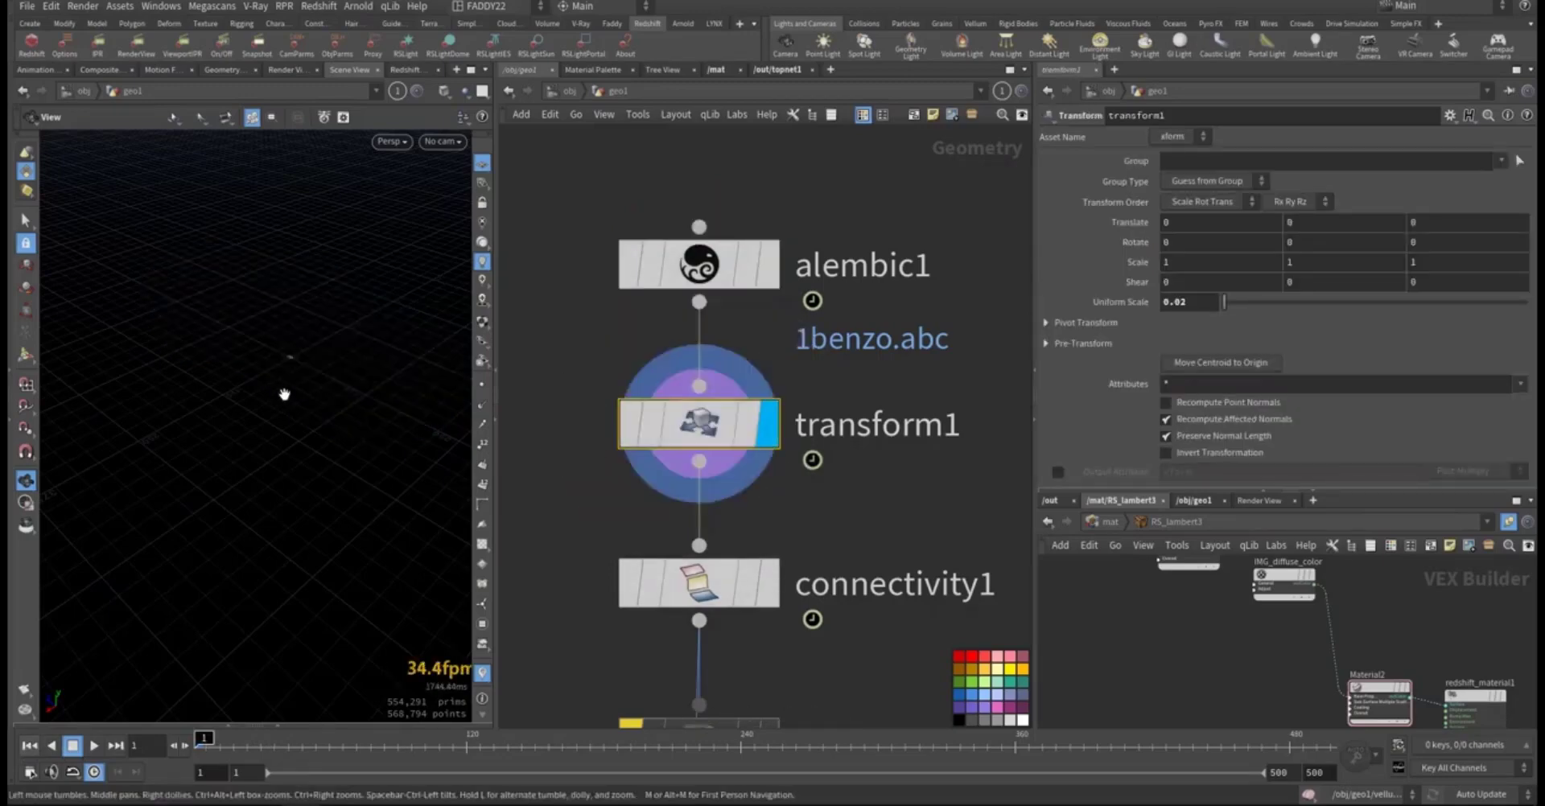
key("g")
left_click_drag(271, 434, 226, 461)
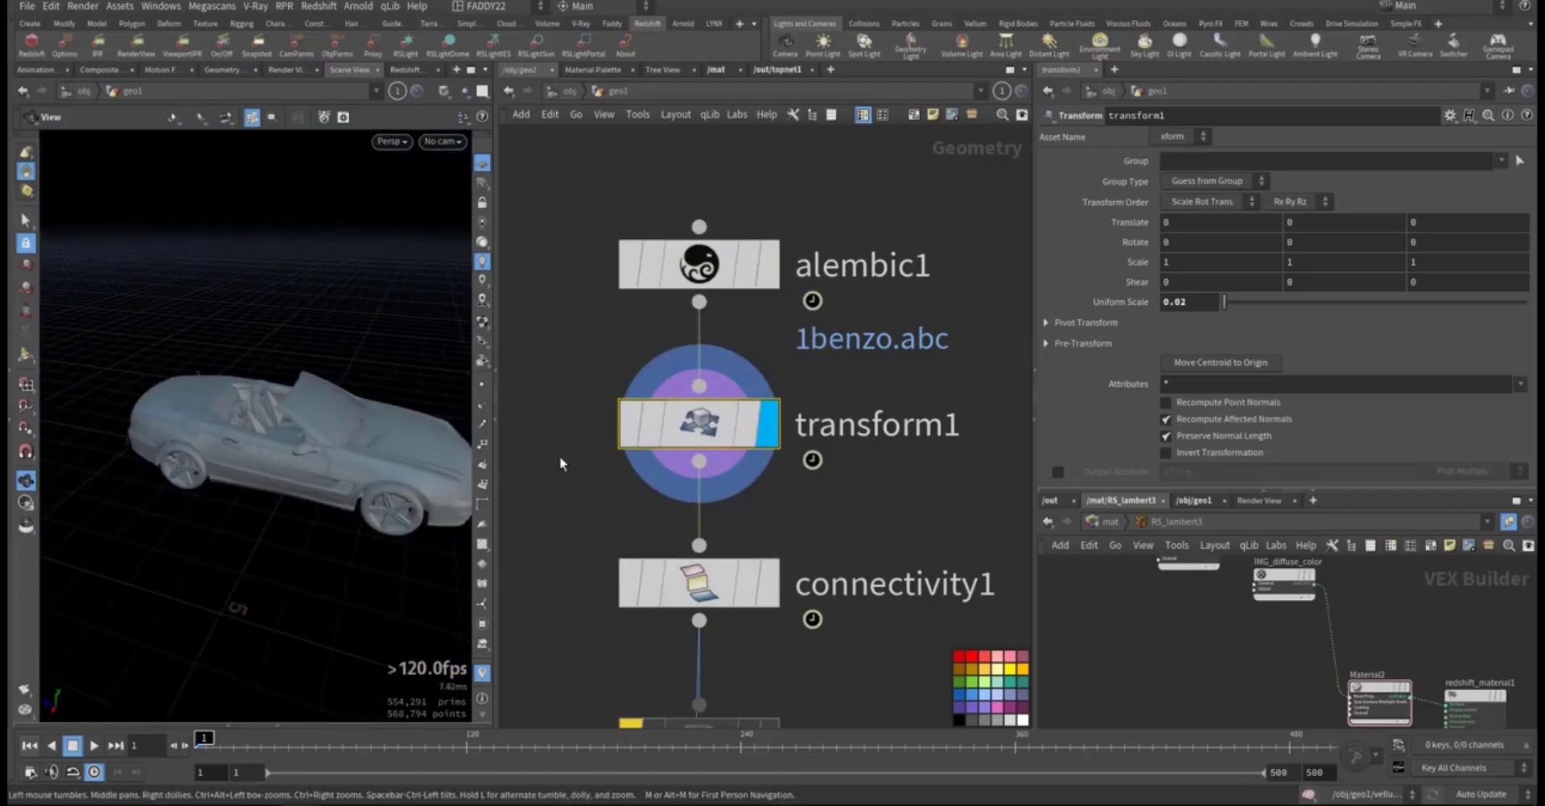
left_click_drag(498, 430, 682, 440)
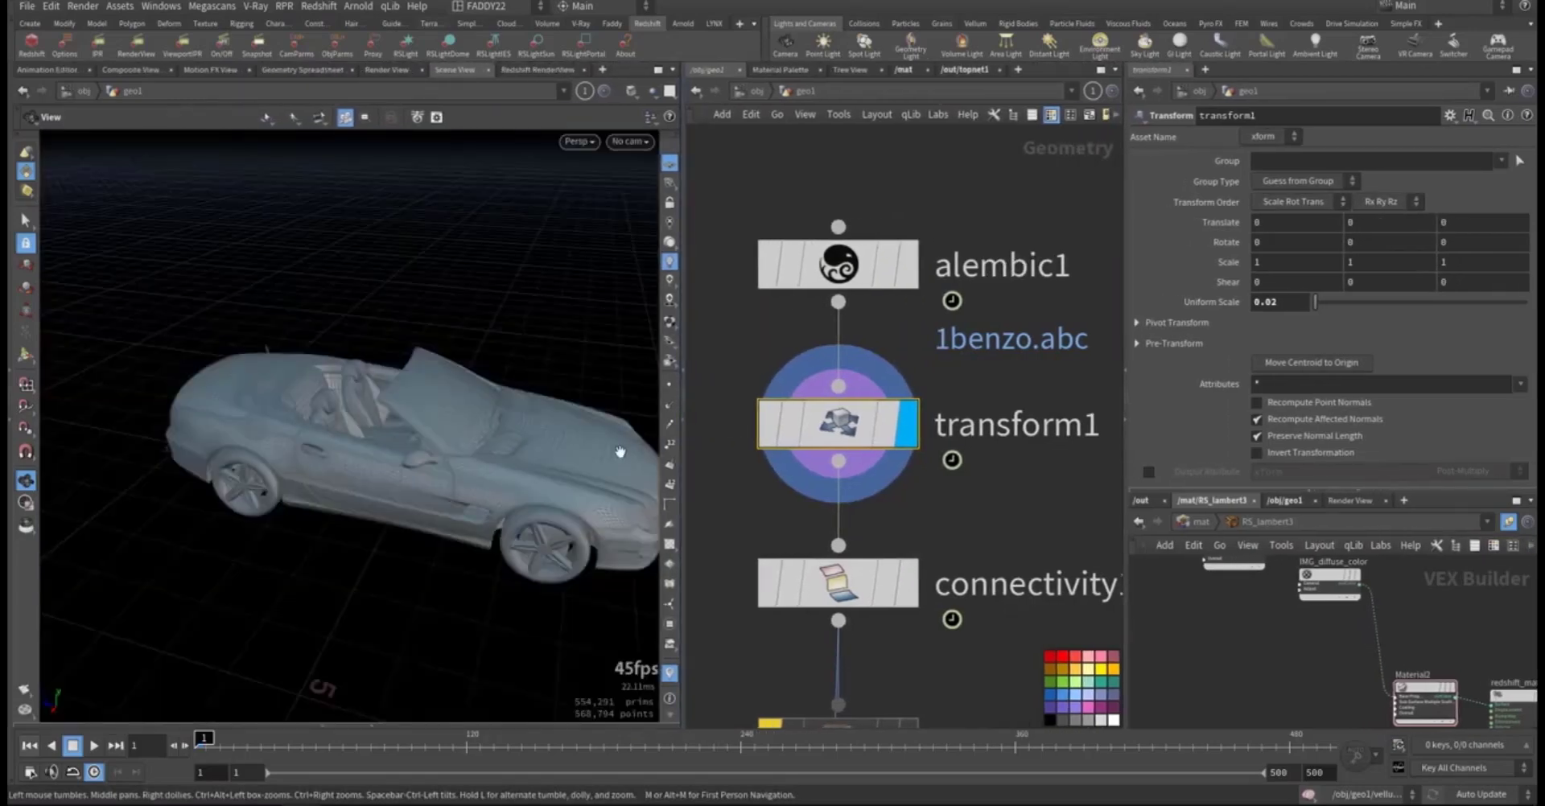
left_click_drag(519, 457, 396, 409)
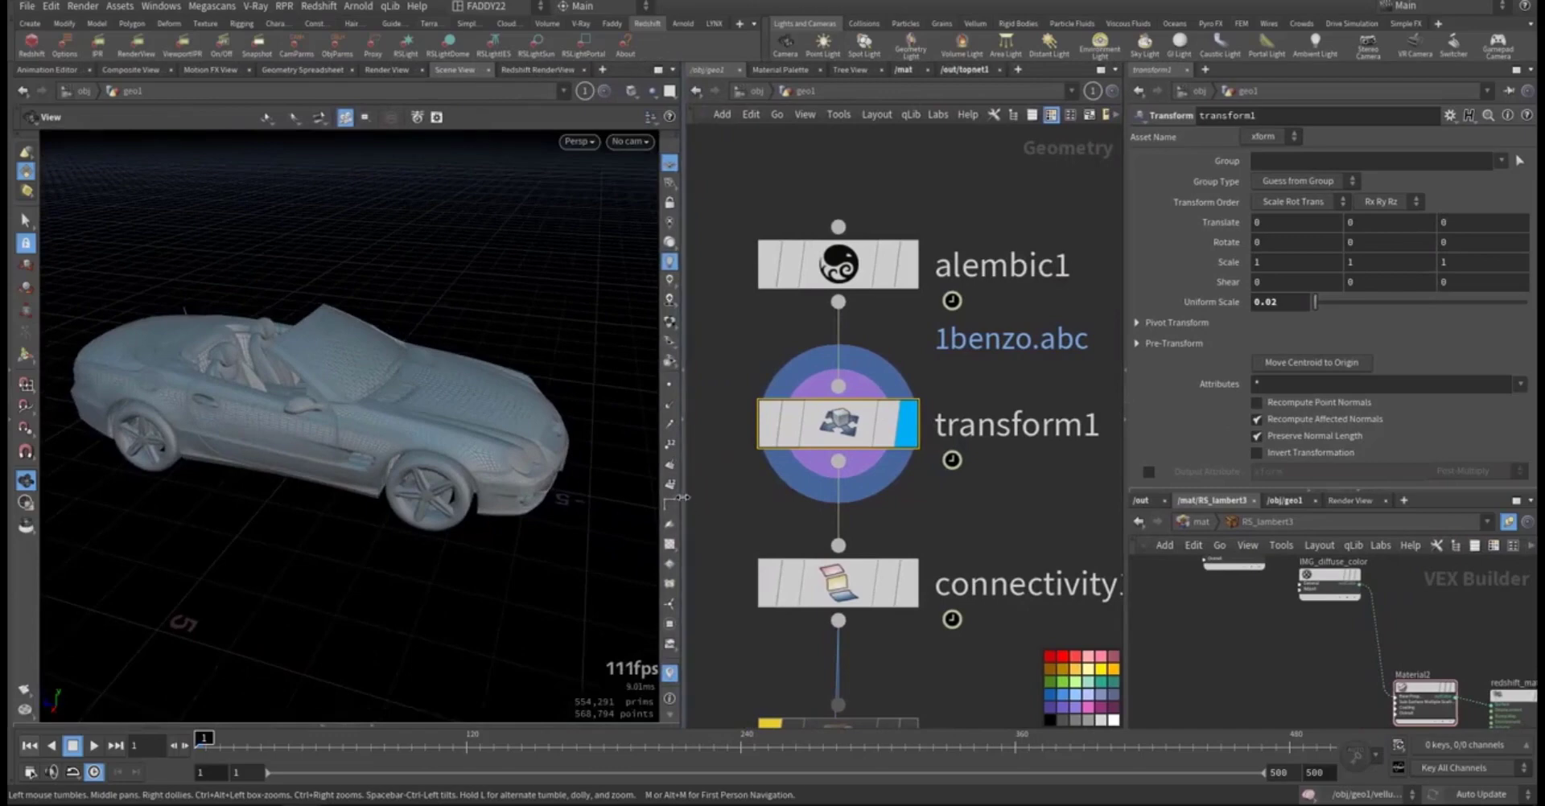
left_click_drag(683, 475, 604, 475)
Step: Display the connectivity1 node and visualize its class point attribute as colours on the car
middle_click_drag(683, 475, 689, 358)
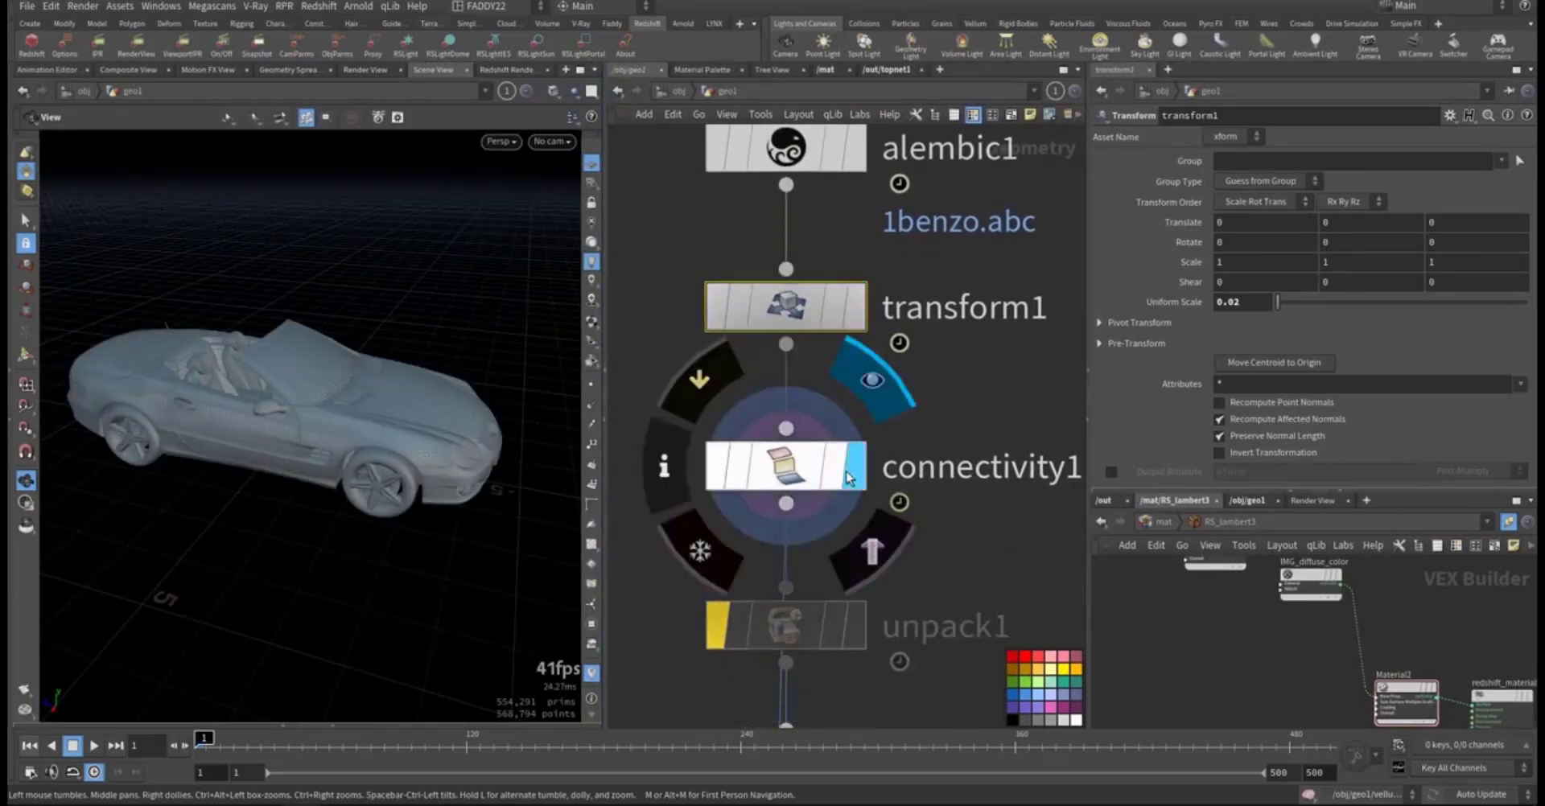
left_click(796, 475)
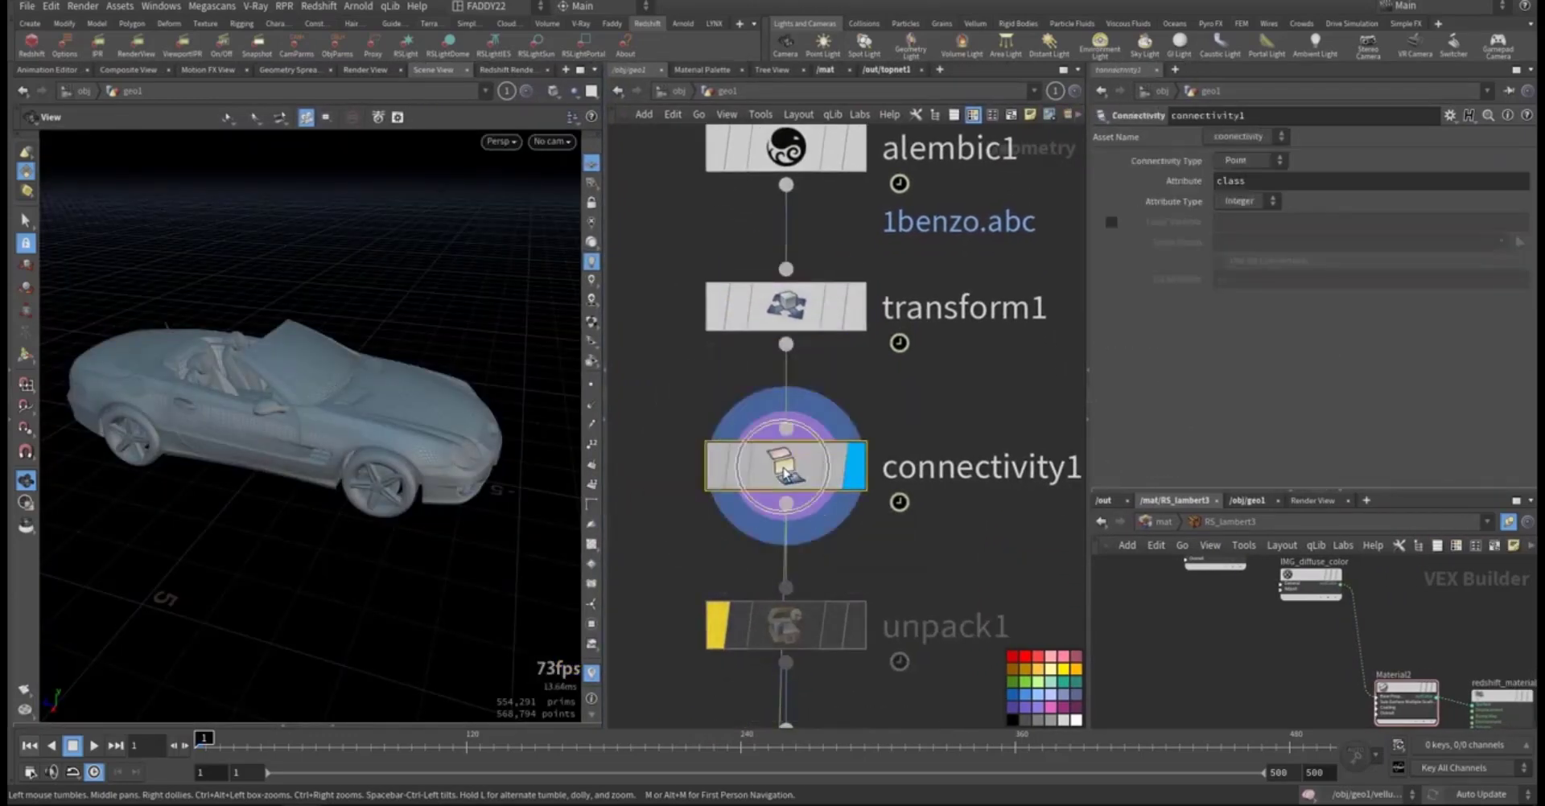
middle_click(785, 474)
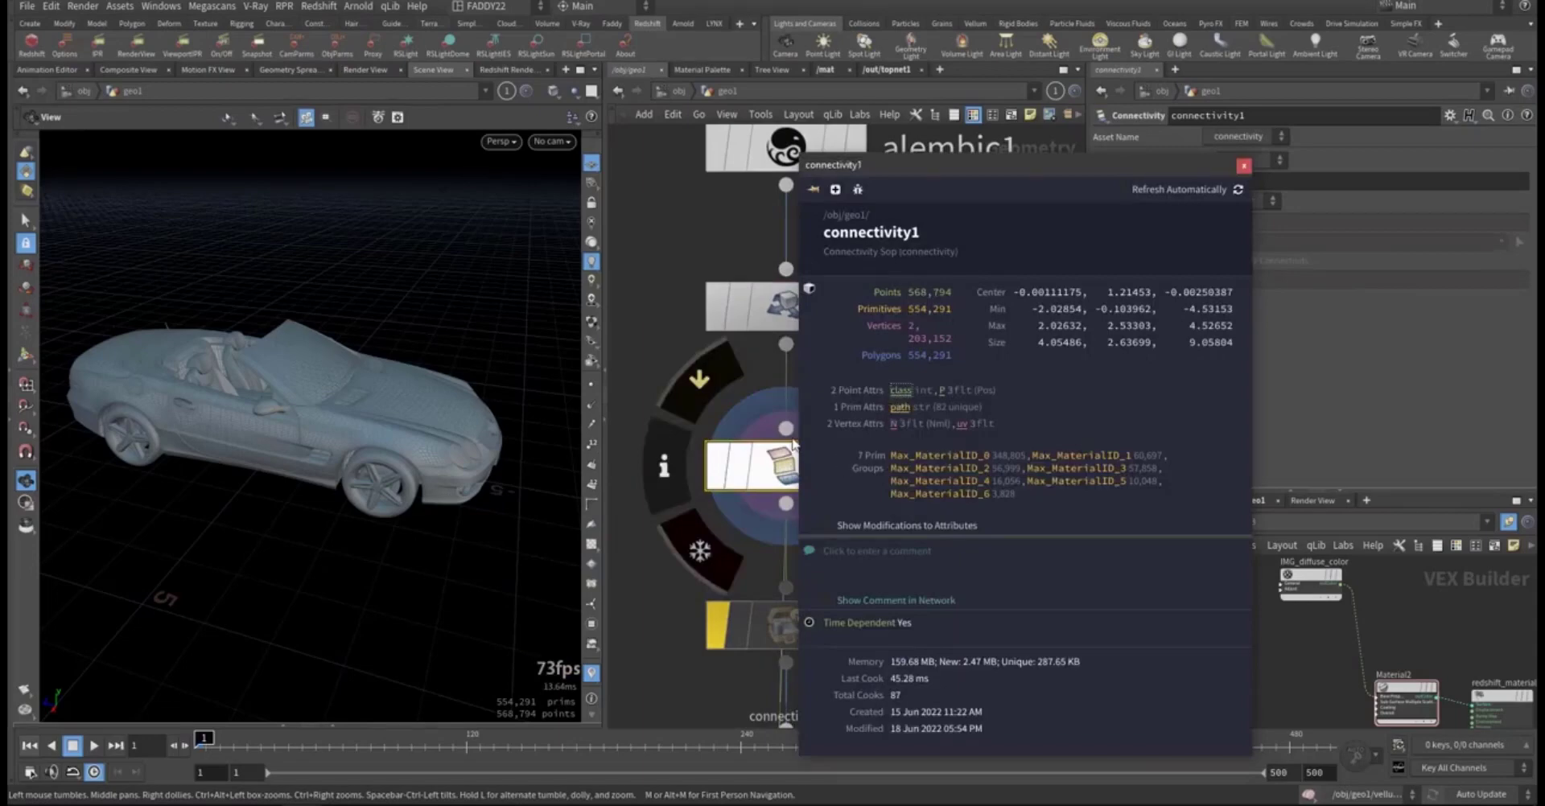
left_click_drag(399, 452, 328, 438)
key("g")
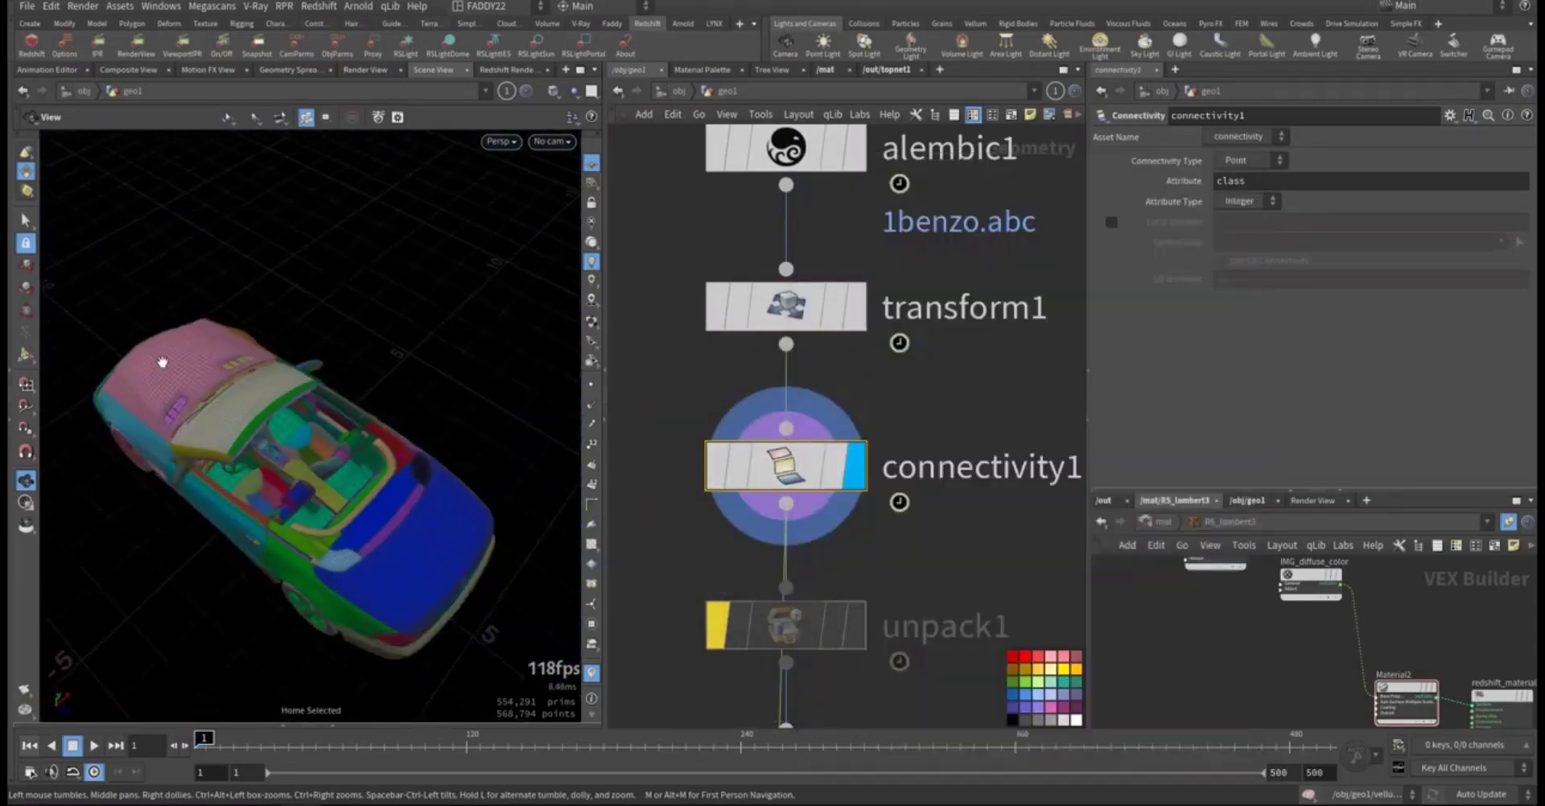
left_click_drag(162, 362, 486, 407)
key("h")
Step: Display the split1 node below the bypassed unpack1 and examine the separated outer body of the car
middle_click_drag(674, 573, 692, 348)
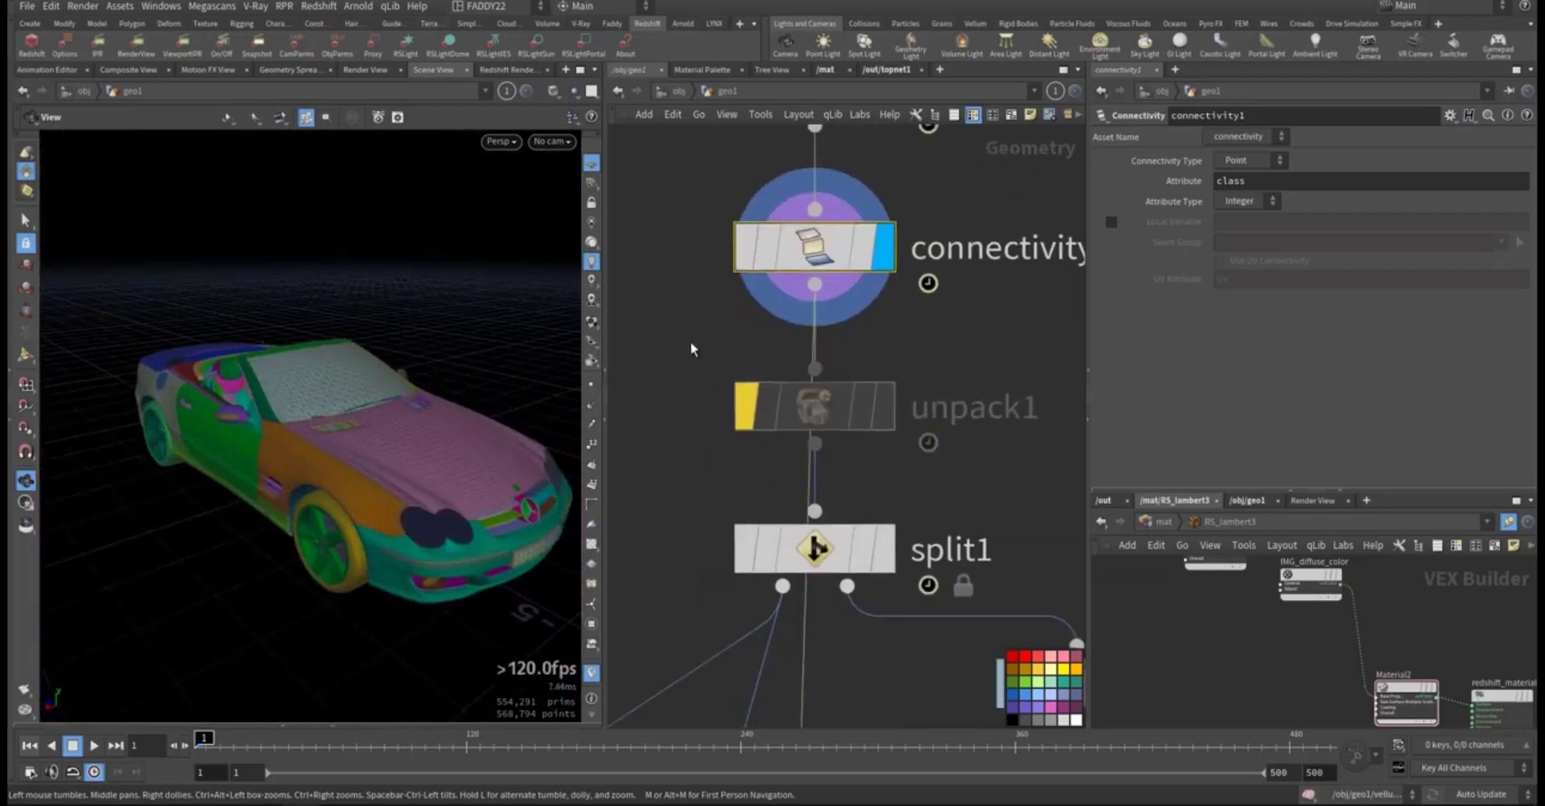
middle_click_drag(676, 464, 684, 341)
left_click_drag(941, 257, 806, 378)
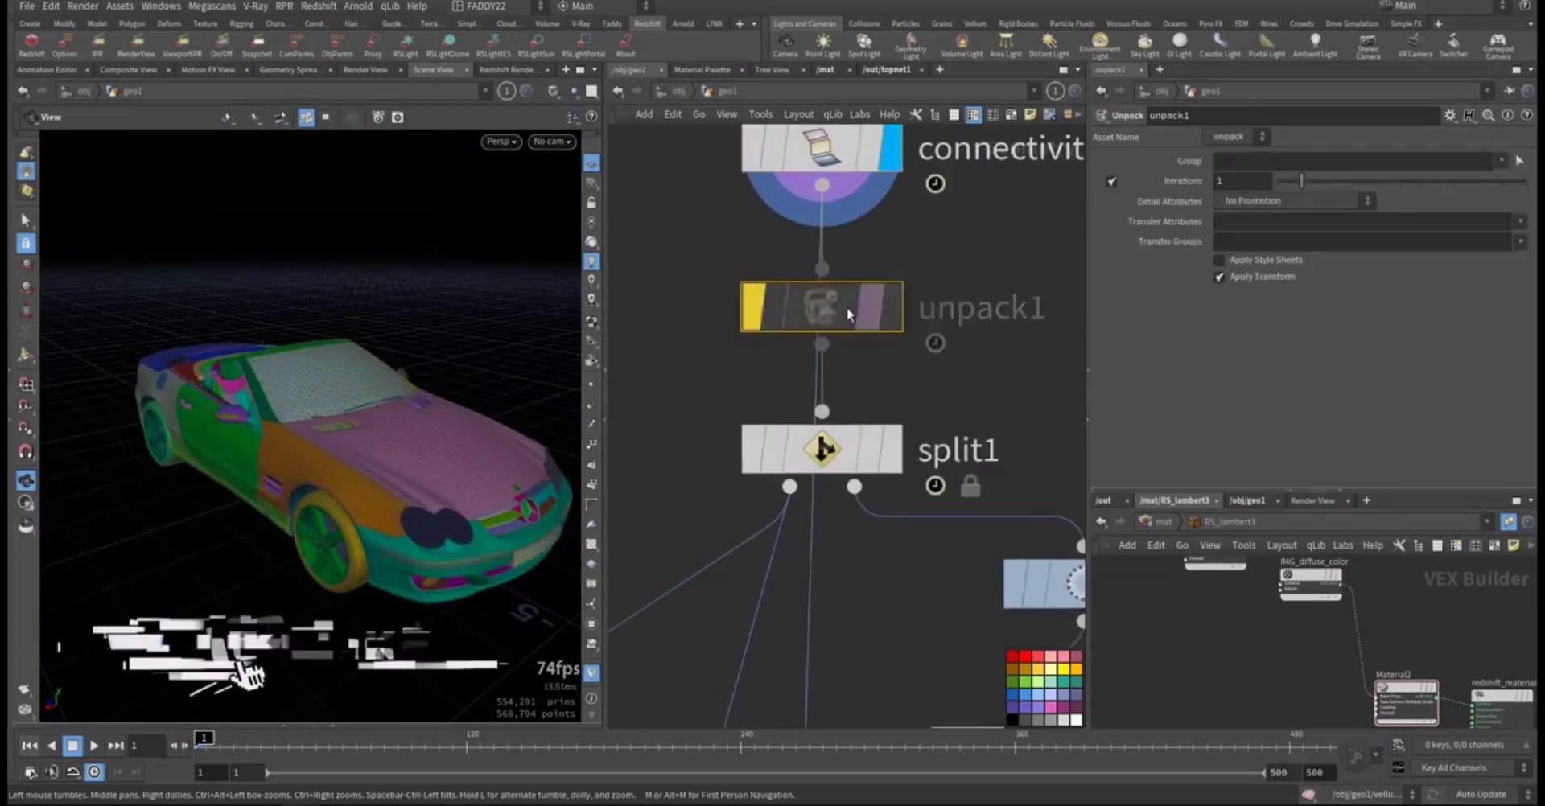
middle_click_drag(743, 428, 778, 354)
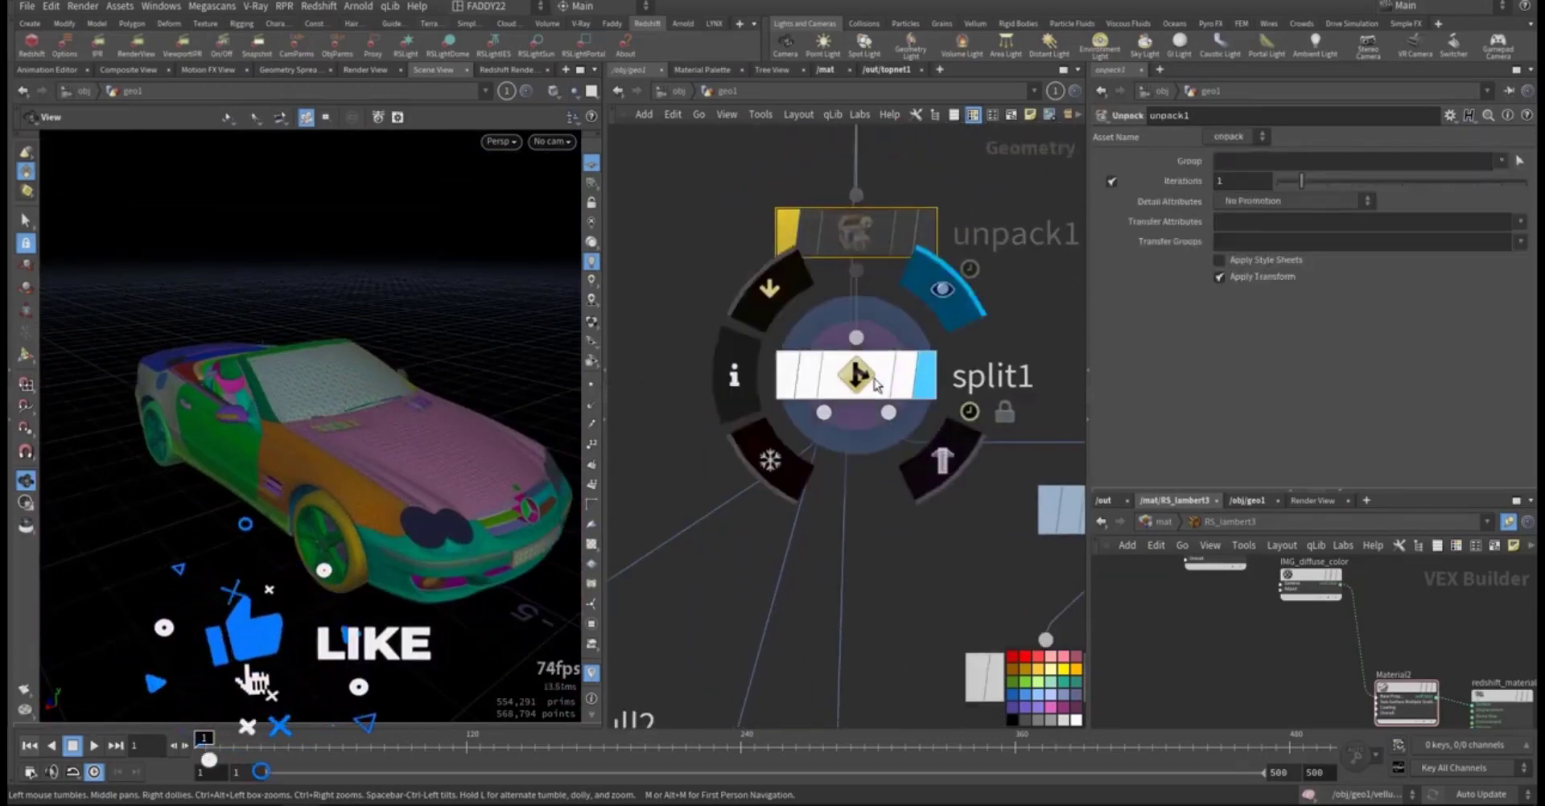
left_click(925, 374)
left_click_drag(380, 485, 135, 545)
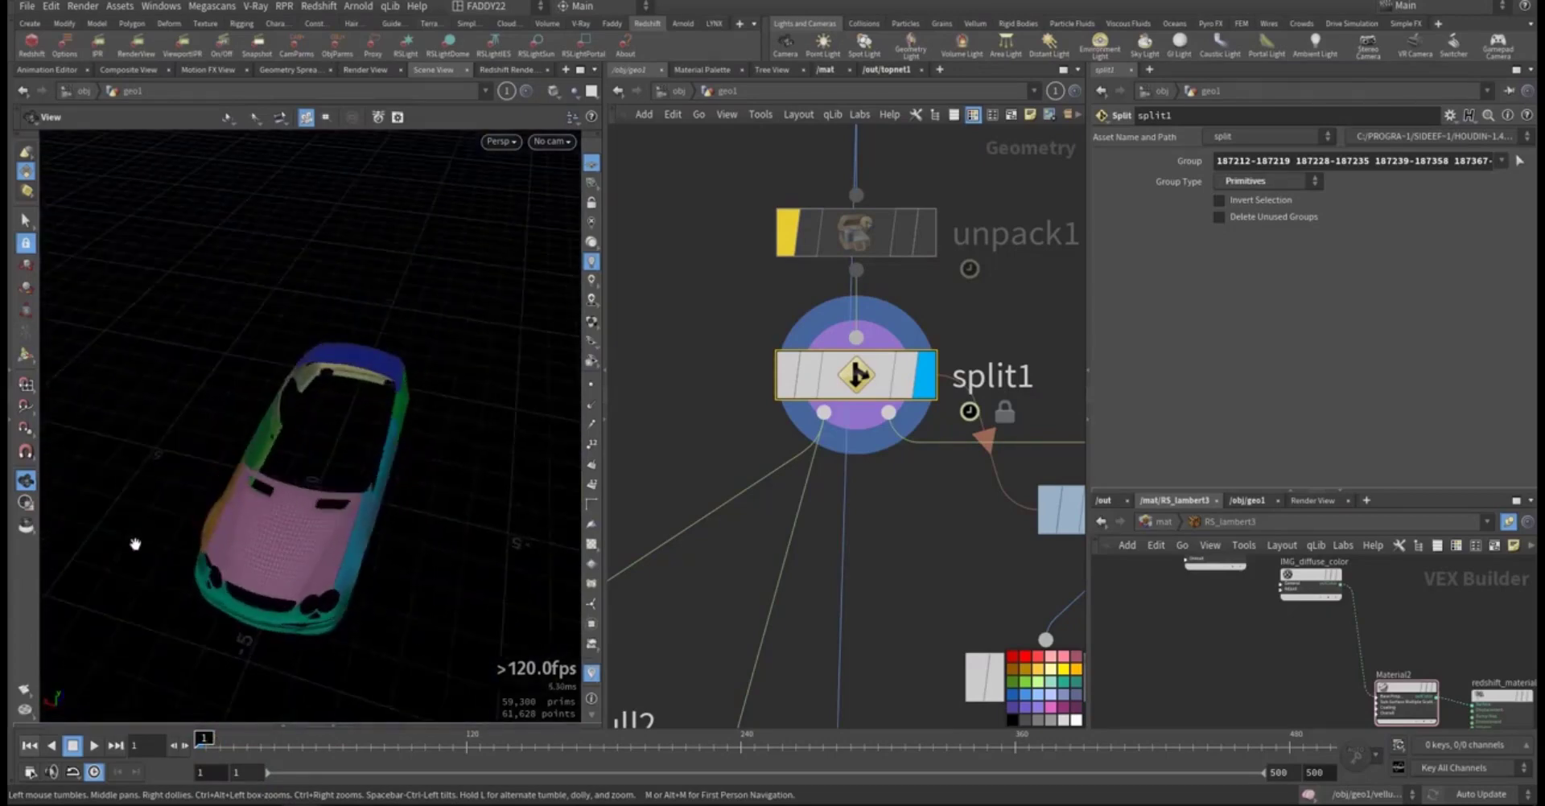
right_click_drag(292, 536, 433, 432)
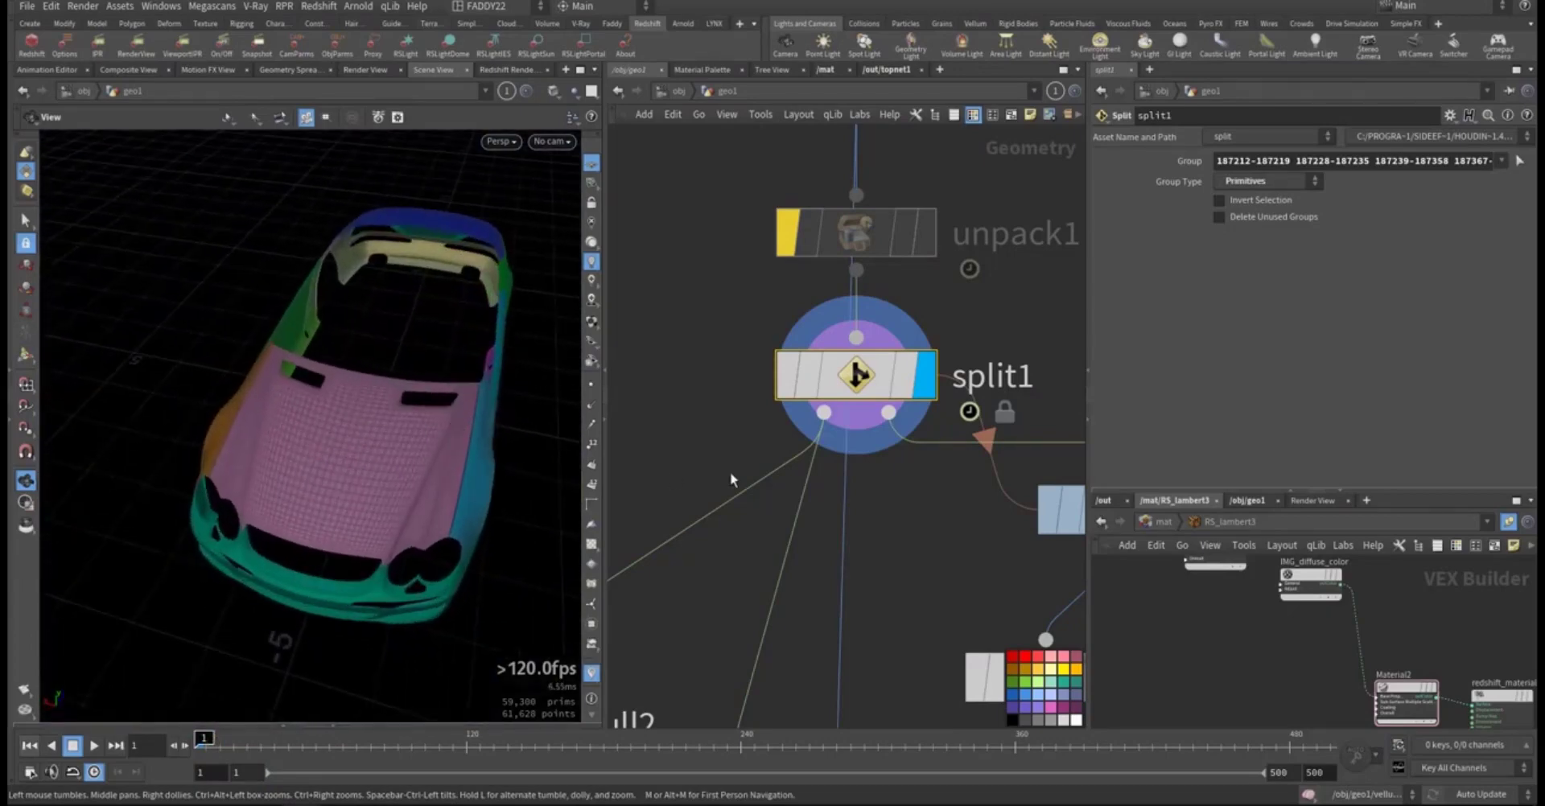
Step: Display the planarpatch1 node and examine the thin rectangular strip and its size settings
scroll(731, 474, "down", 10)
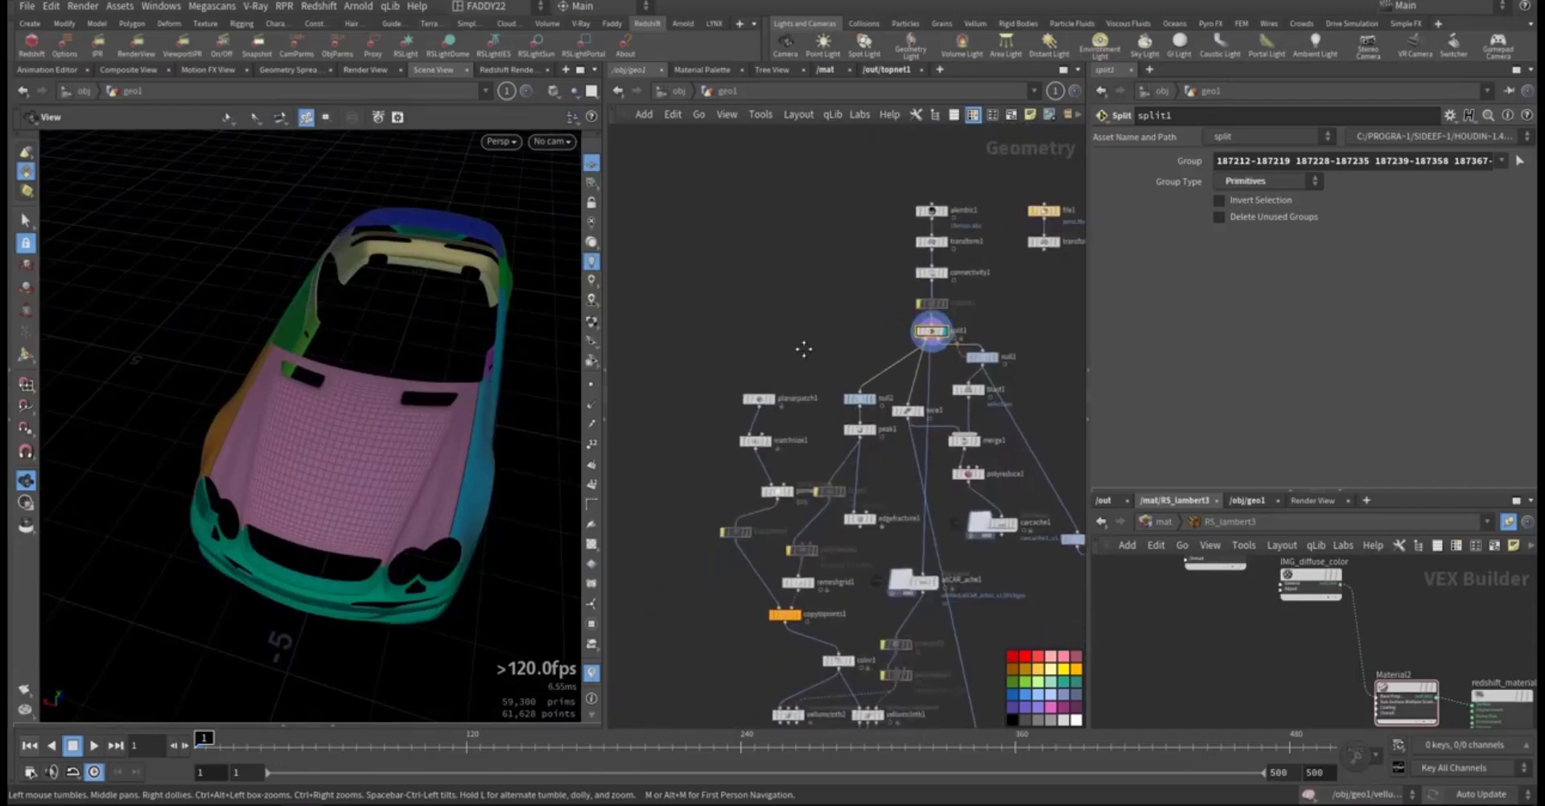
scroll(803, 402, "up", 10)
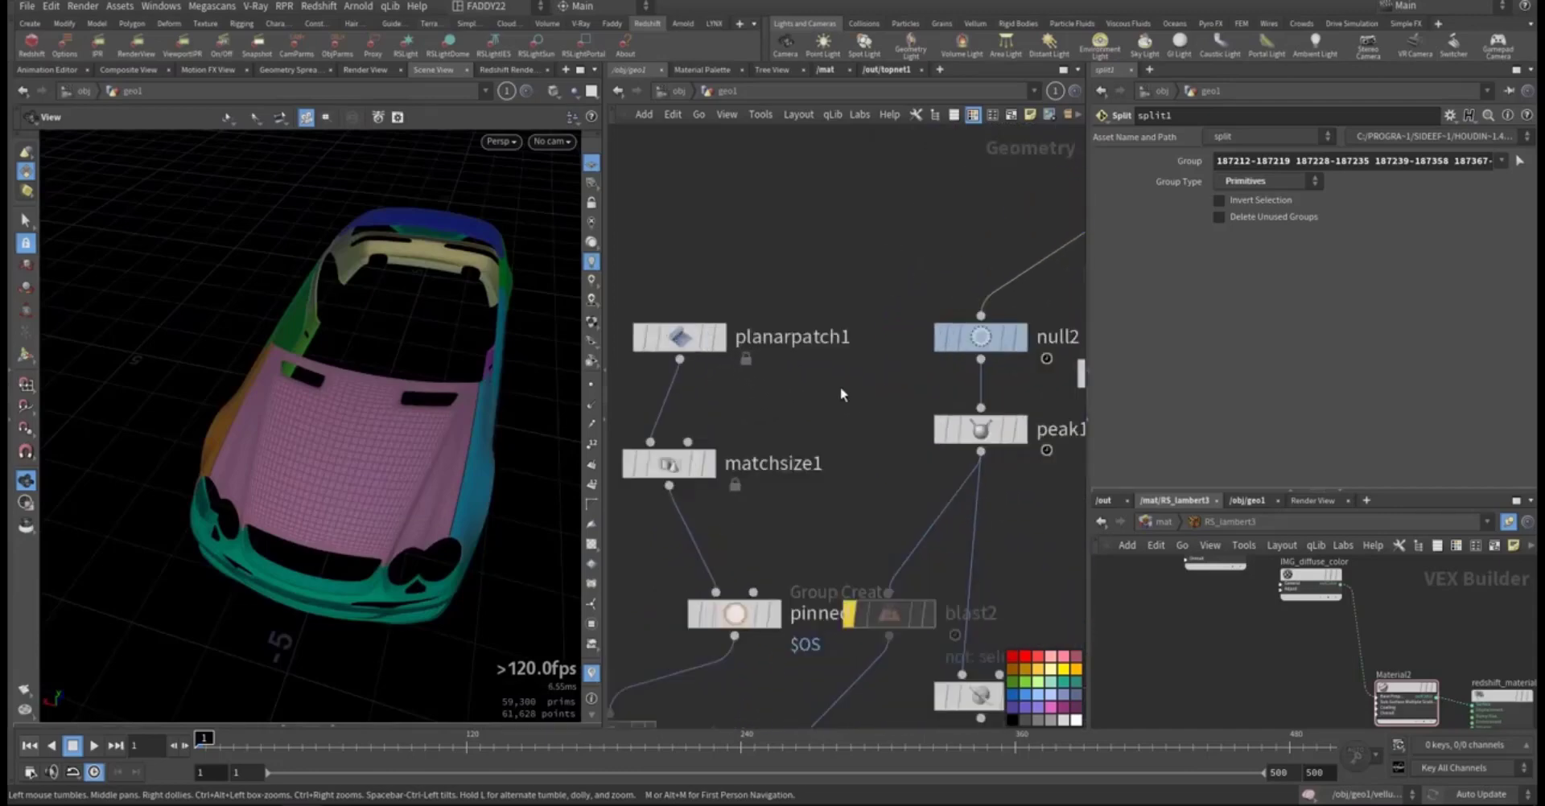
left_click(682, 340)
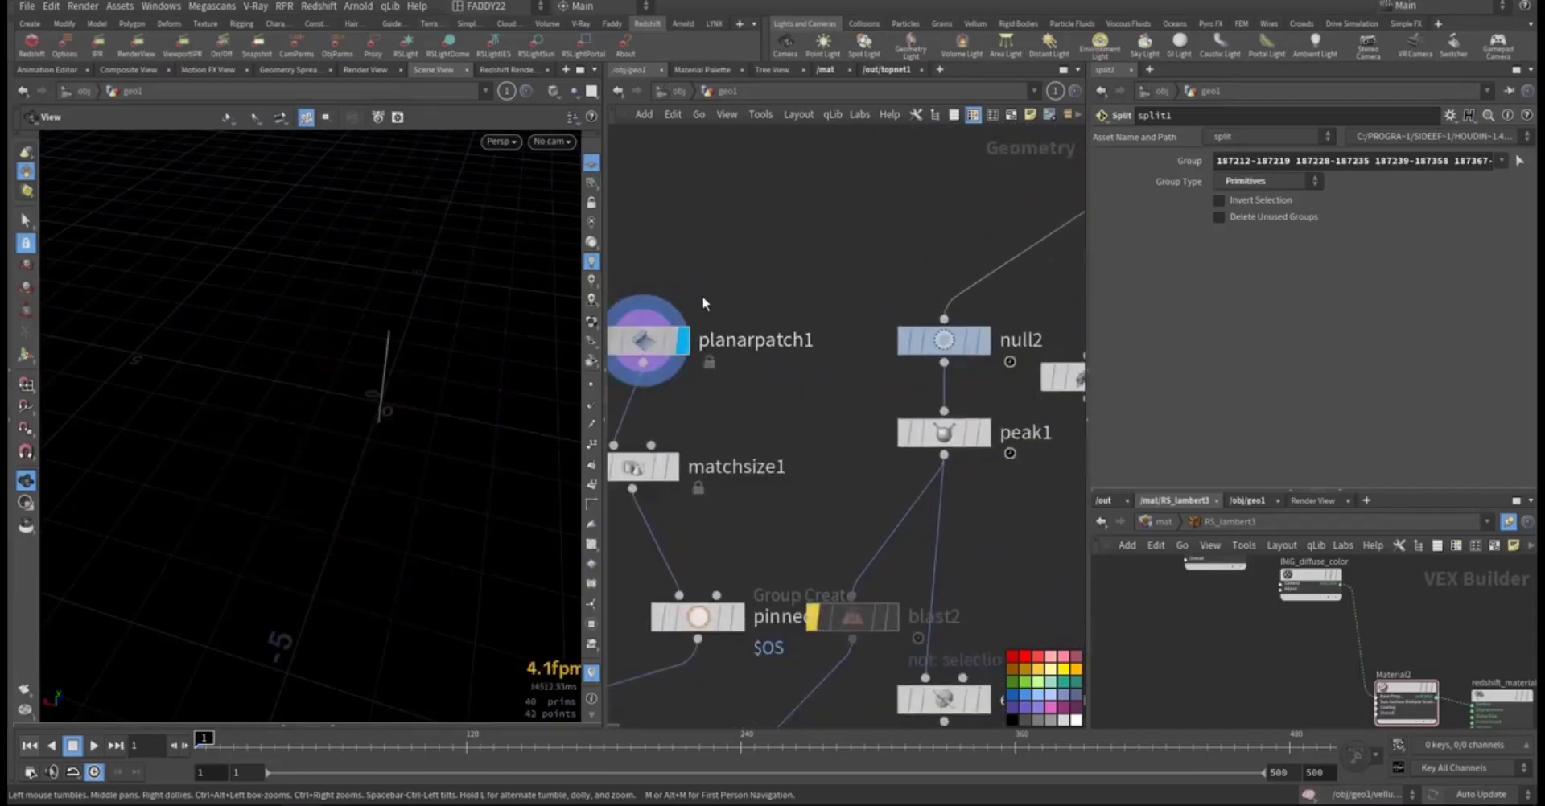
left_click(643, 339)
middle_click_drag(610, 288, 745, 303)
right_click_drag(334, 383, 663, 387)
left_click_drag(466, 393, 520, 383)
right_click_drag(275, 487, 397, 468)
middle_click_drag(397, 468, 470, 441)
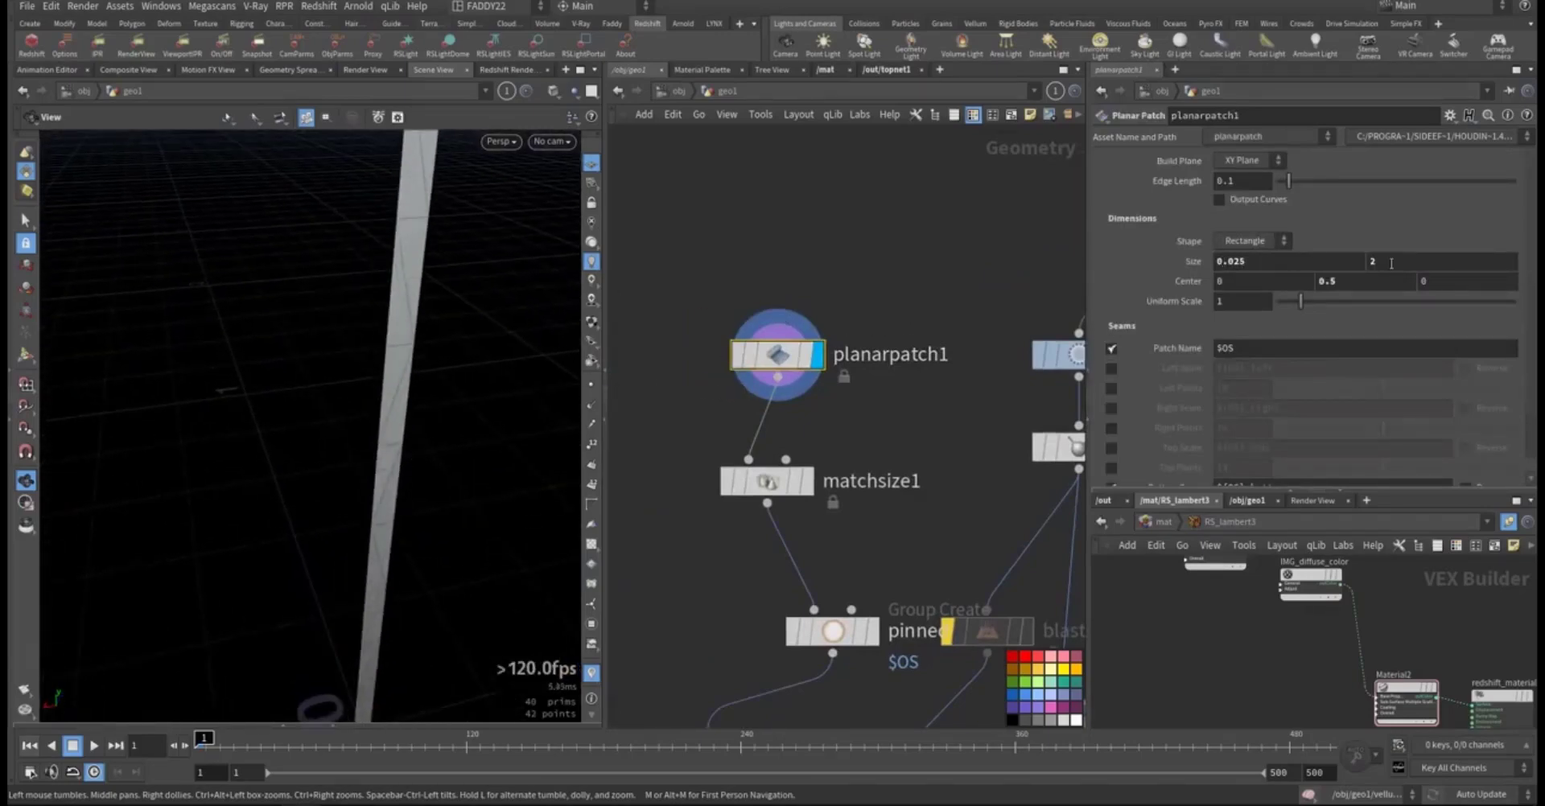
right_click_drag(425, 365, 291, 410)
Step: Display the matchsize1 node and examine how the strip is justified on the ground plane
middle_click_drag(658, 503, 696, 402)
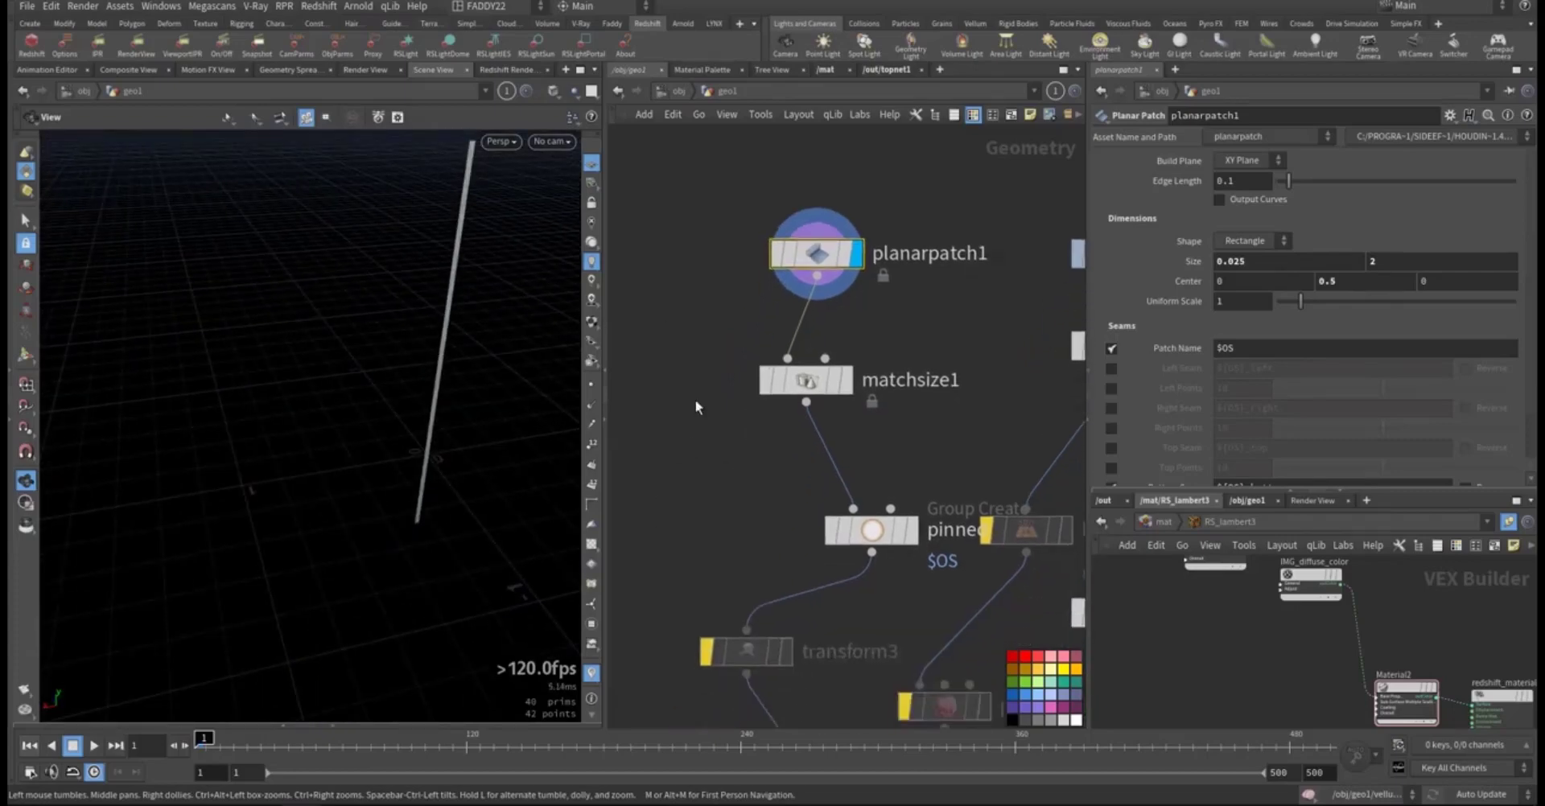
left_click(843, 380)
left_click(806, 382)
left_click_drag(416, 484, 352, 553)
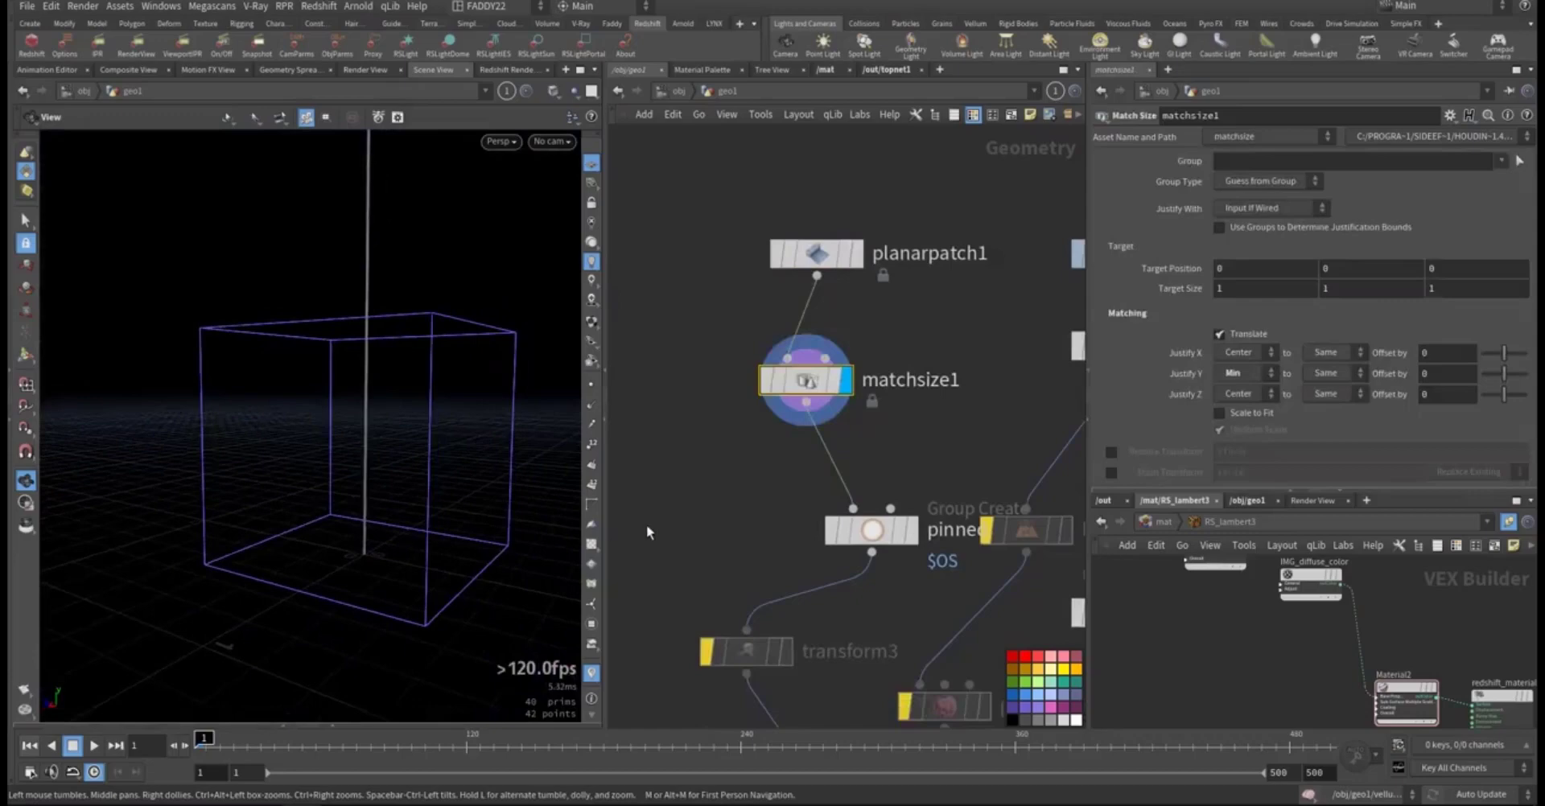
Step: Display the pinned group node and examine its bounding box around the strip's base points
middle_click_drag(651, 513, 642, 410)
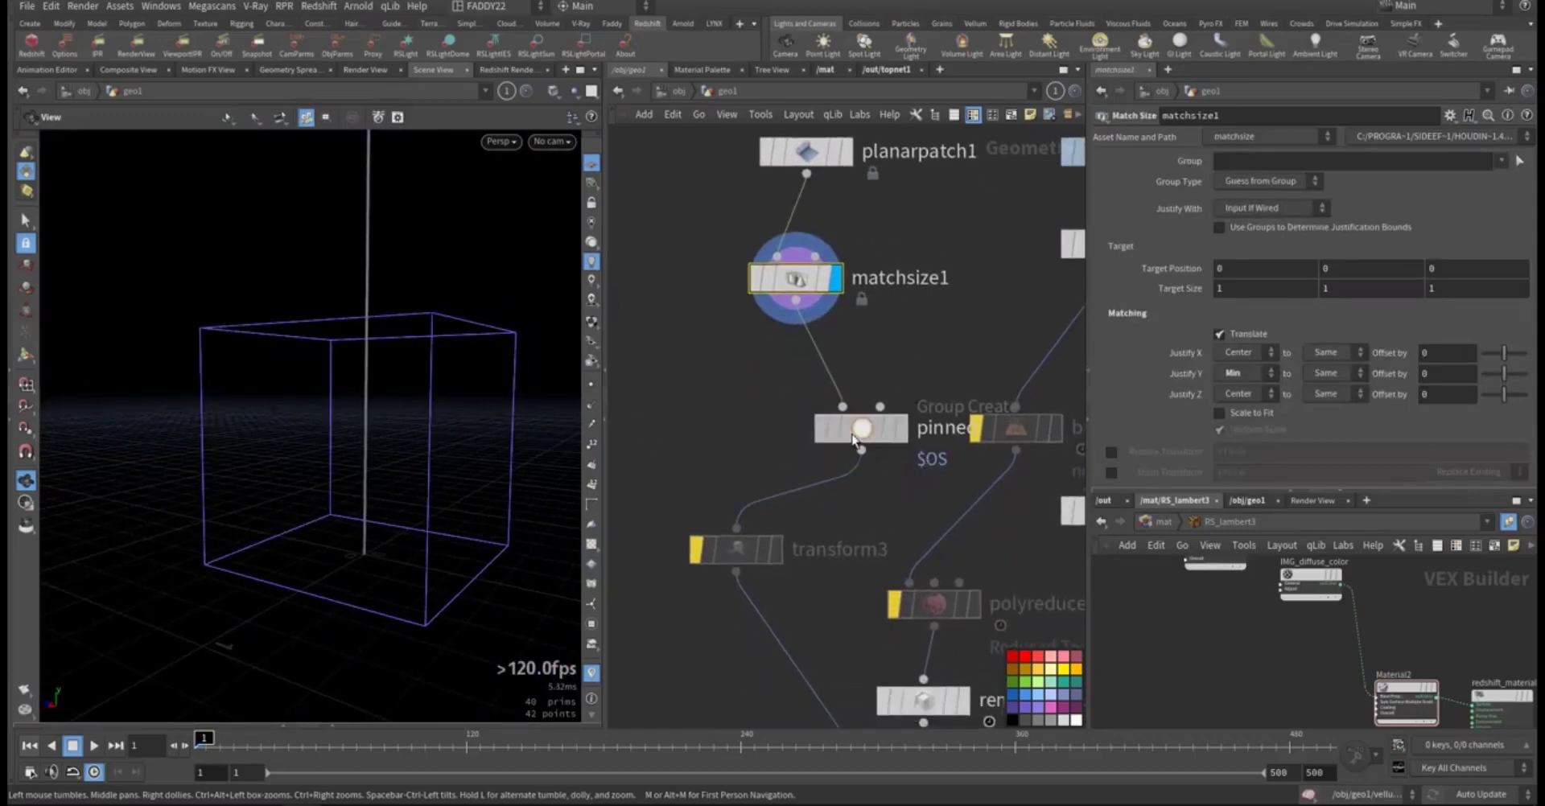
left_click(814, 424)
left_click(777, 416)
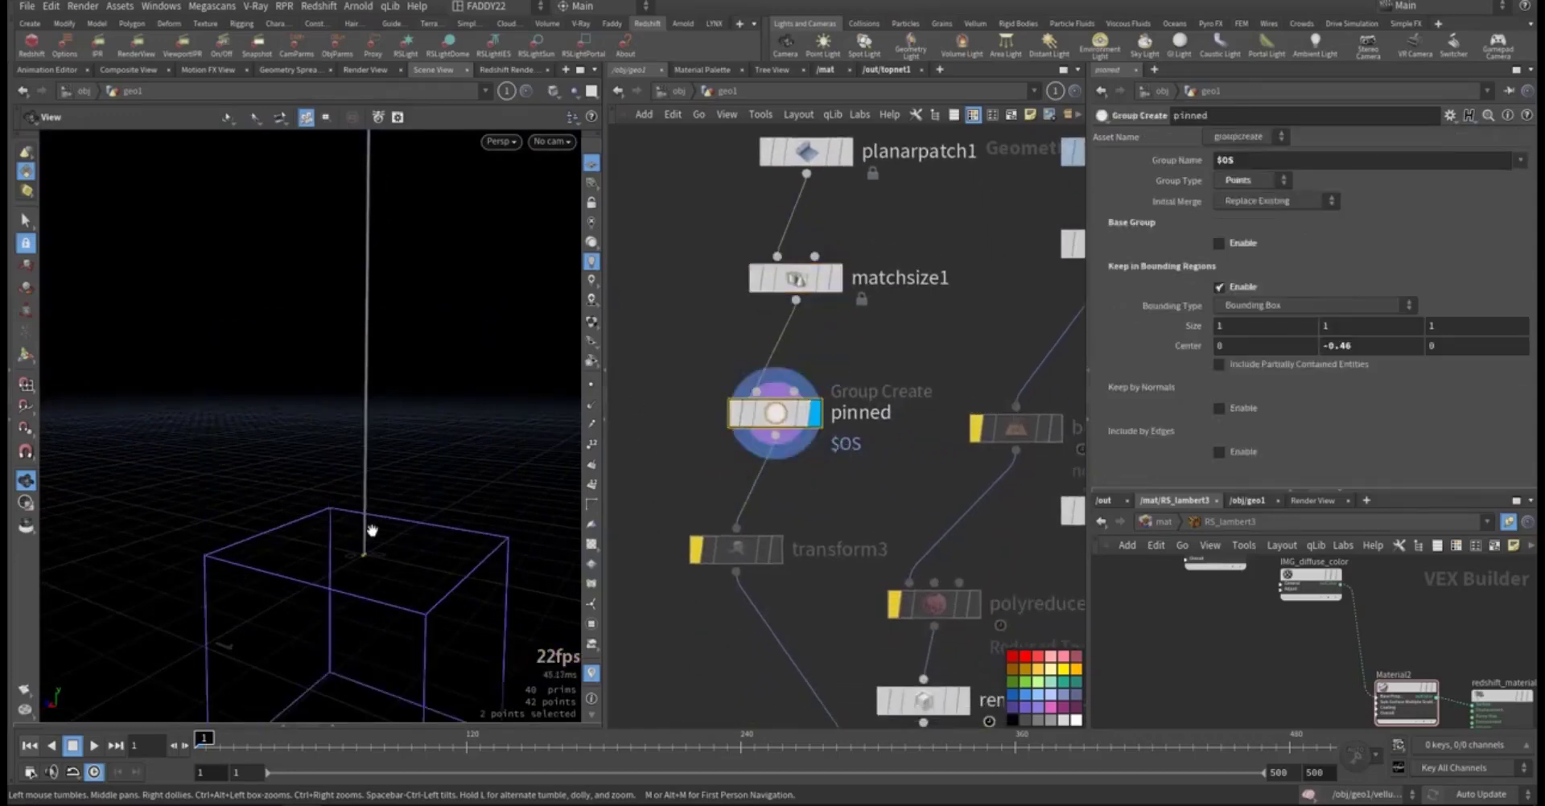
right_click_drag(260, 586, 494, 533)
left_click_drag(494, 532, 396, 510)
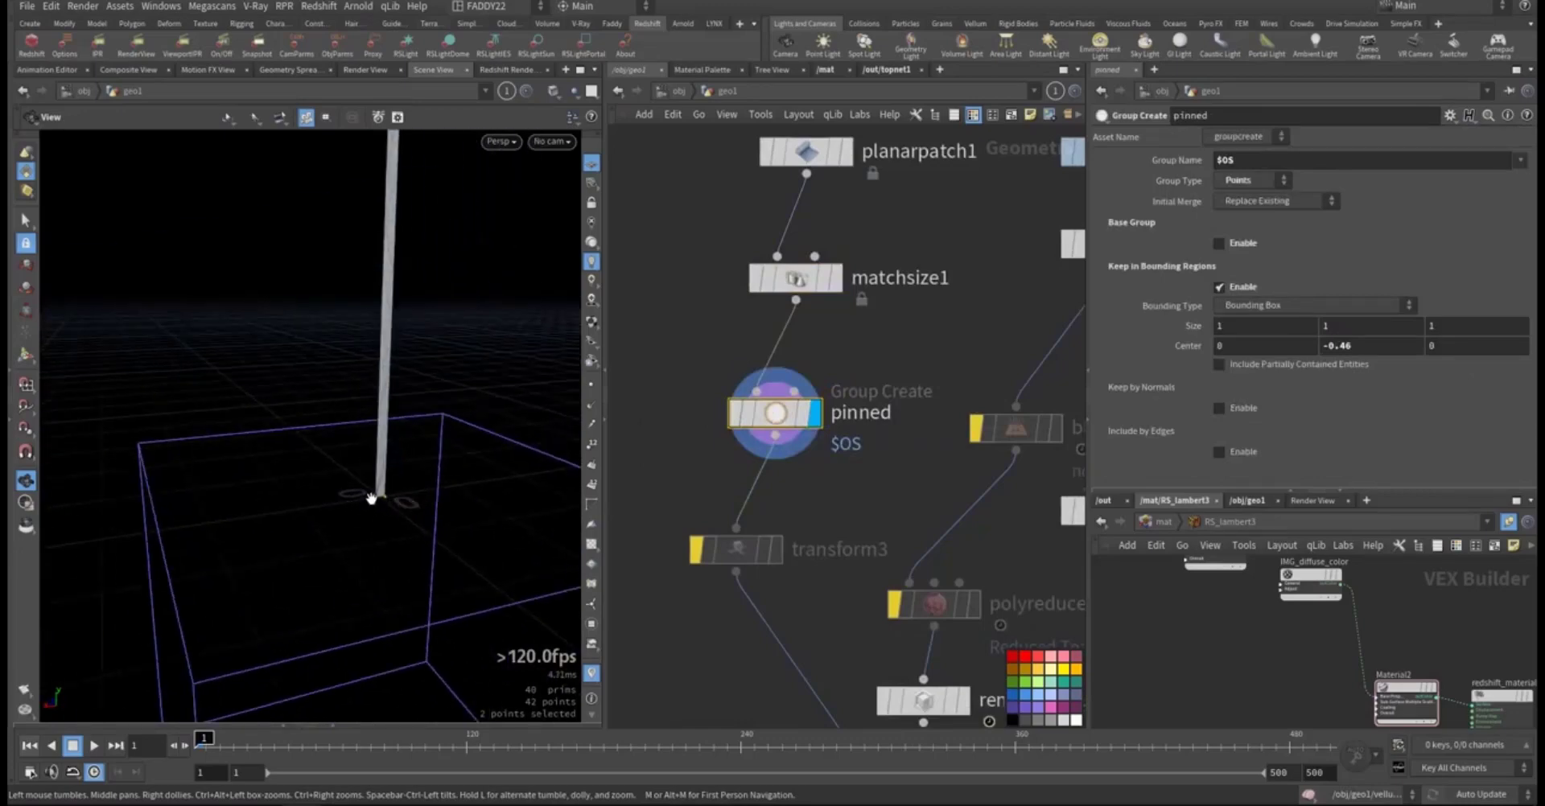
Step: Display the null2 node fed by split1 and inspect the car body's surface up close
middle_click_drag(689, 487, 755, 409)
scroll(753, 413, "down", 3)
middle_click_drag(730, 501, 685, 435)
middle_click_drag(917, 287, 840, 391)
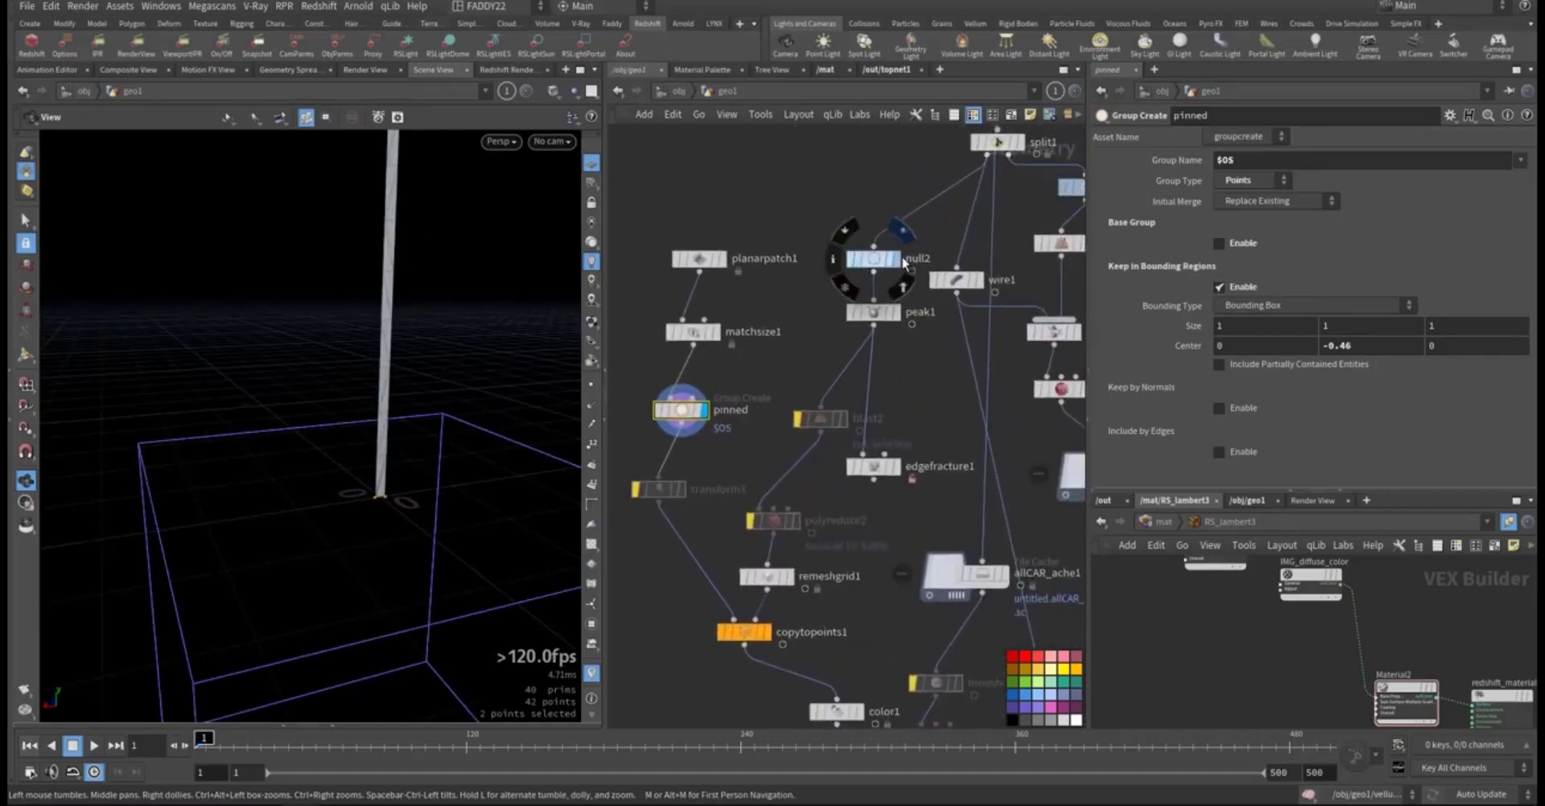
left_click(900, 278)
left_click(883, 259)
middle_click_drag(354, 271, 404, 433)
left_click_drag(405, 434, 454, 437)
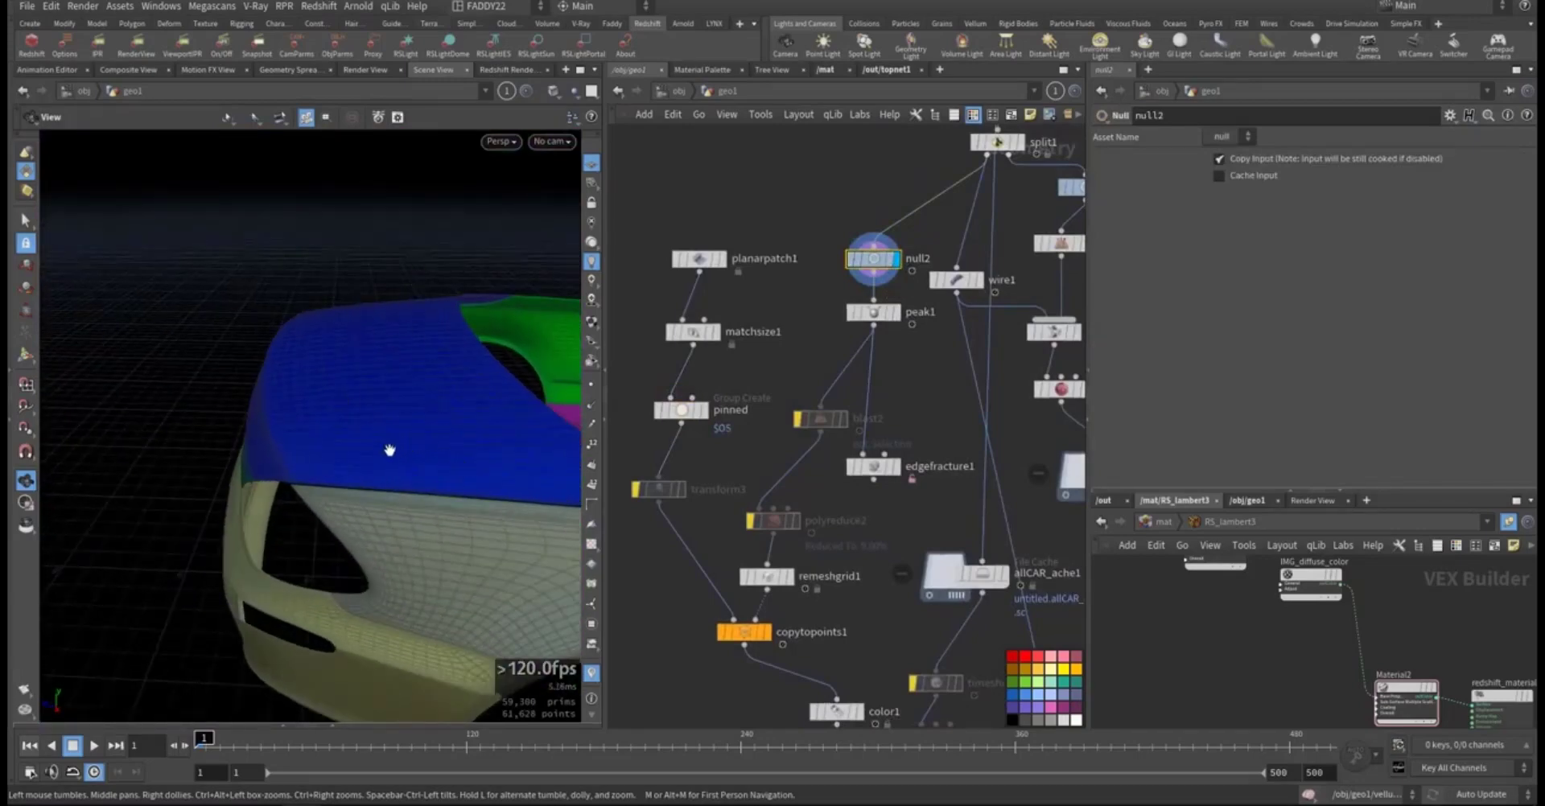
left_click_drag(390, 450, 323, 456)
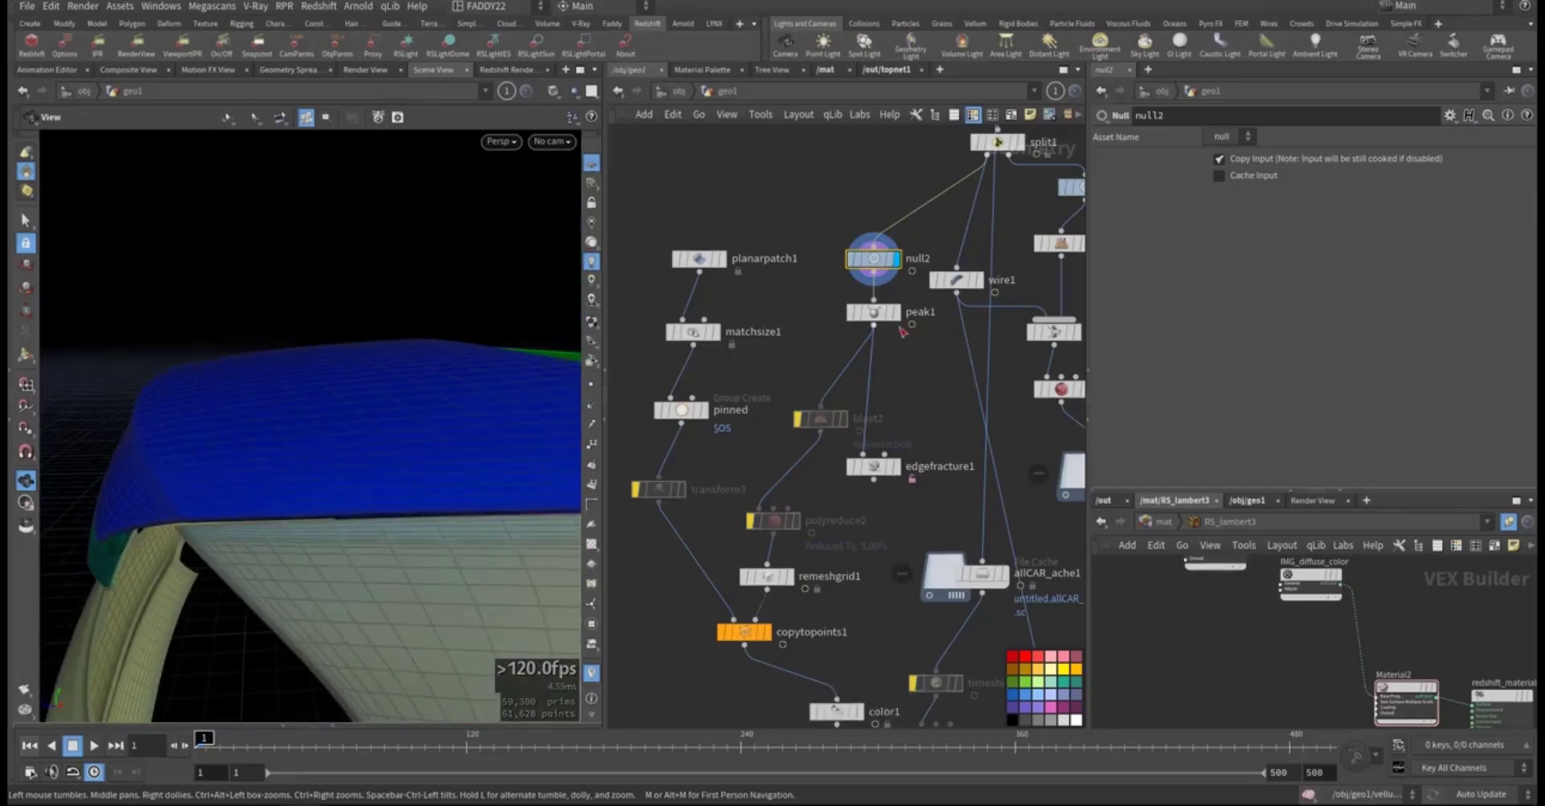
Step: Display the peak1 node, compare its surface with null2's, and examine its Distance setting
left_click(902, 322)
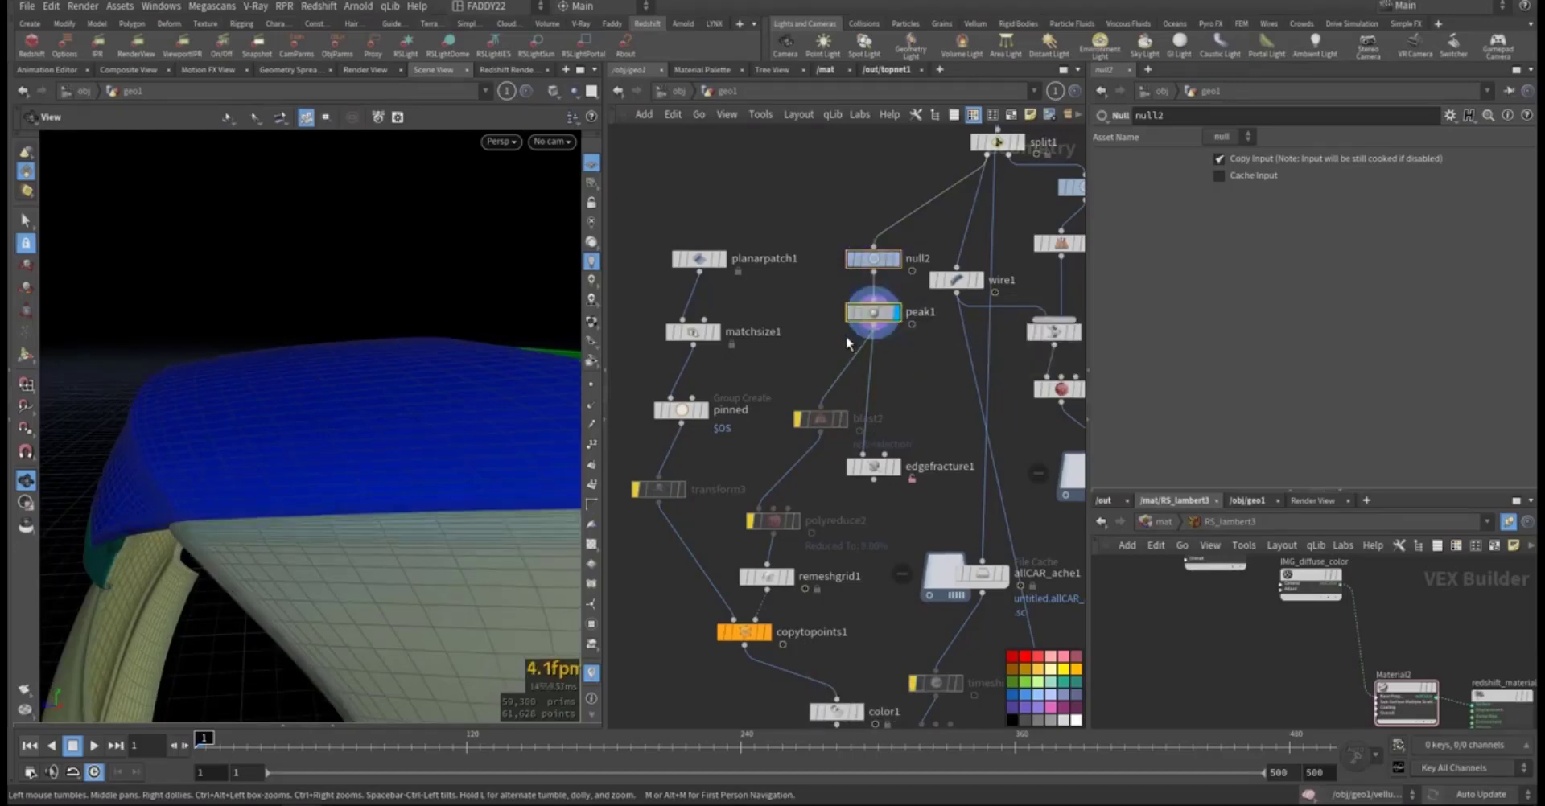
left_click(867, 314)
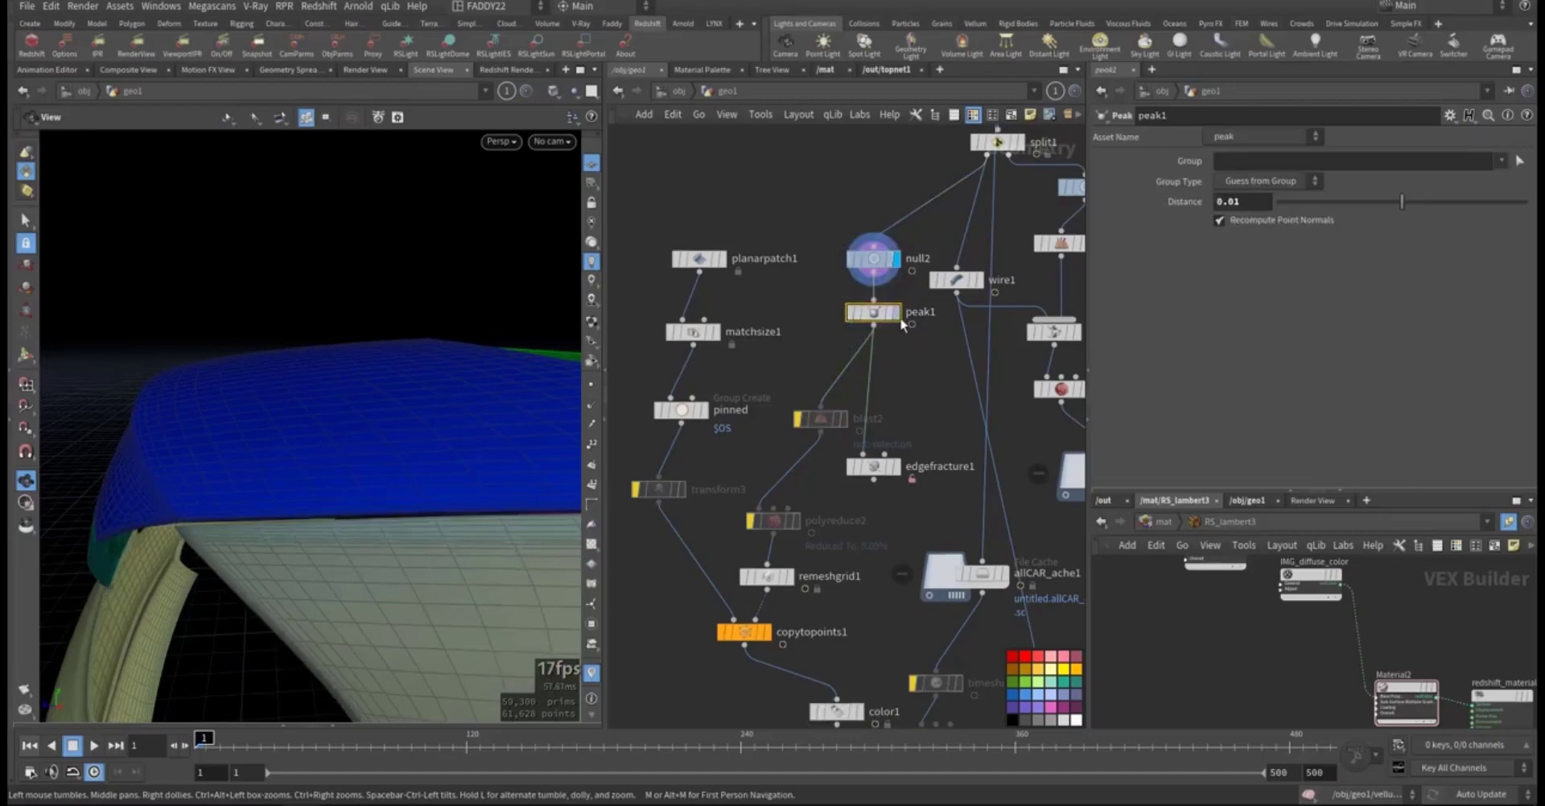
left_click(895, 312)
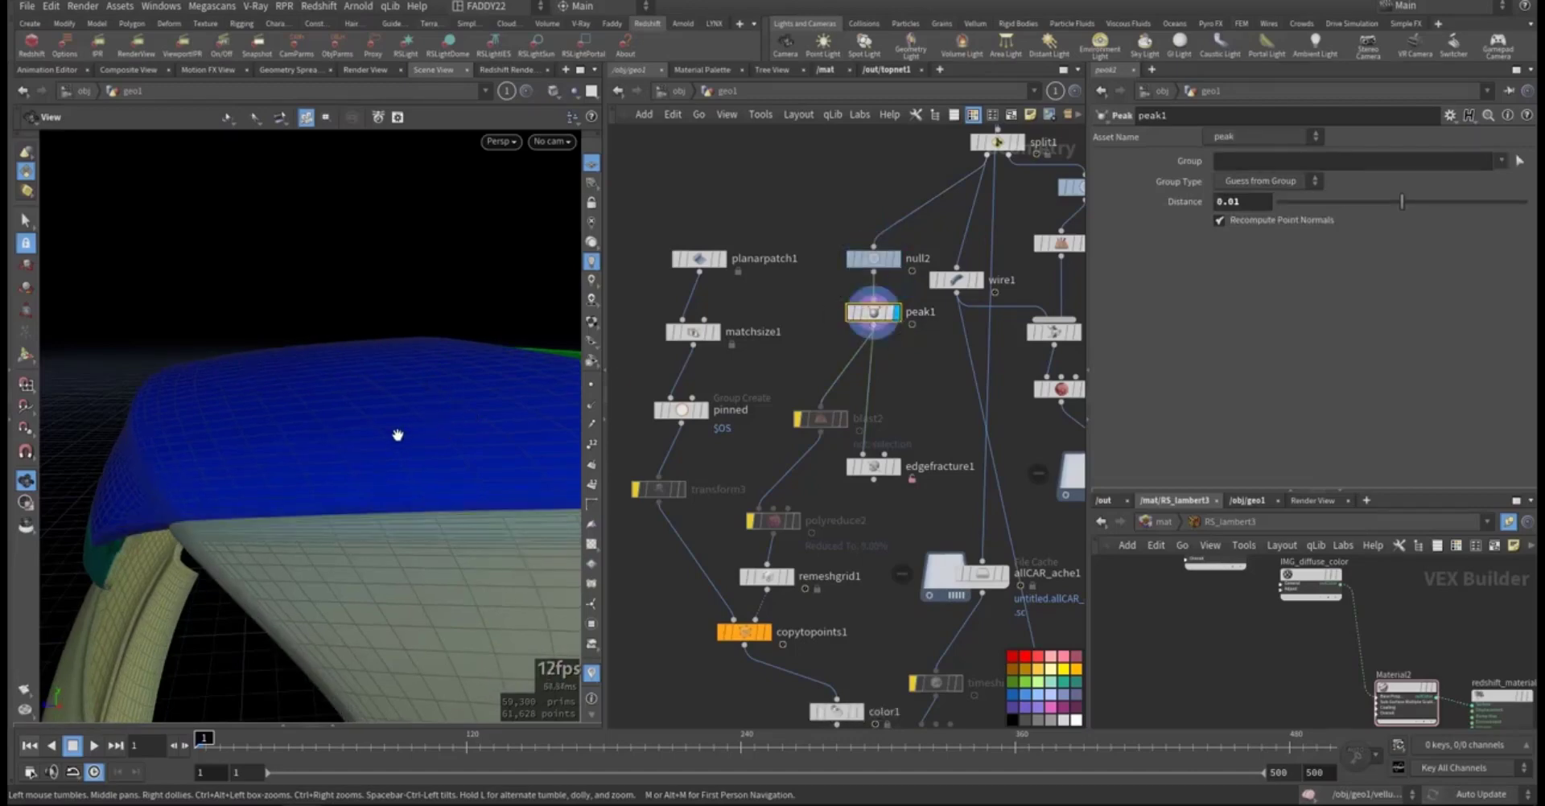
Step: Display the remeshgrid1 node, examine its meshing settings, and compare the remeshed car body with the peak1 surface
middle_click_drag(725, 535, 738, 471)
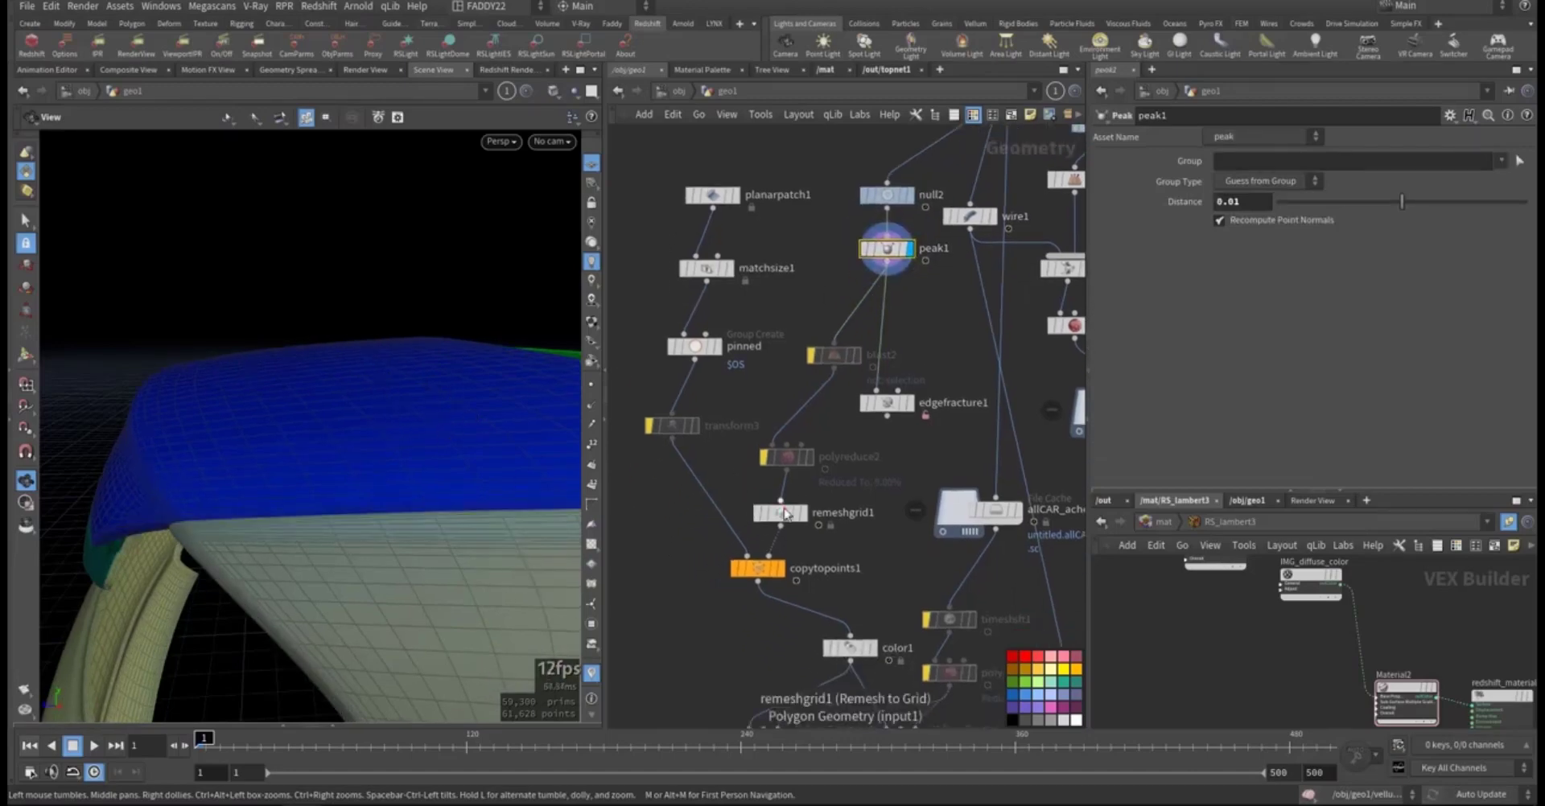
left_click(804, 513)
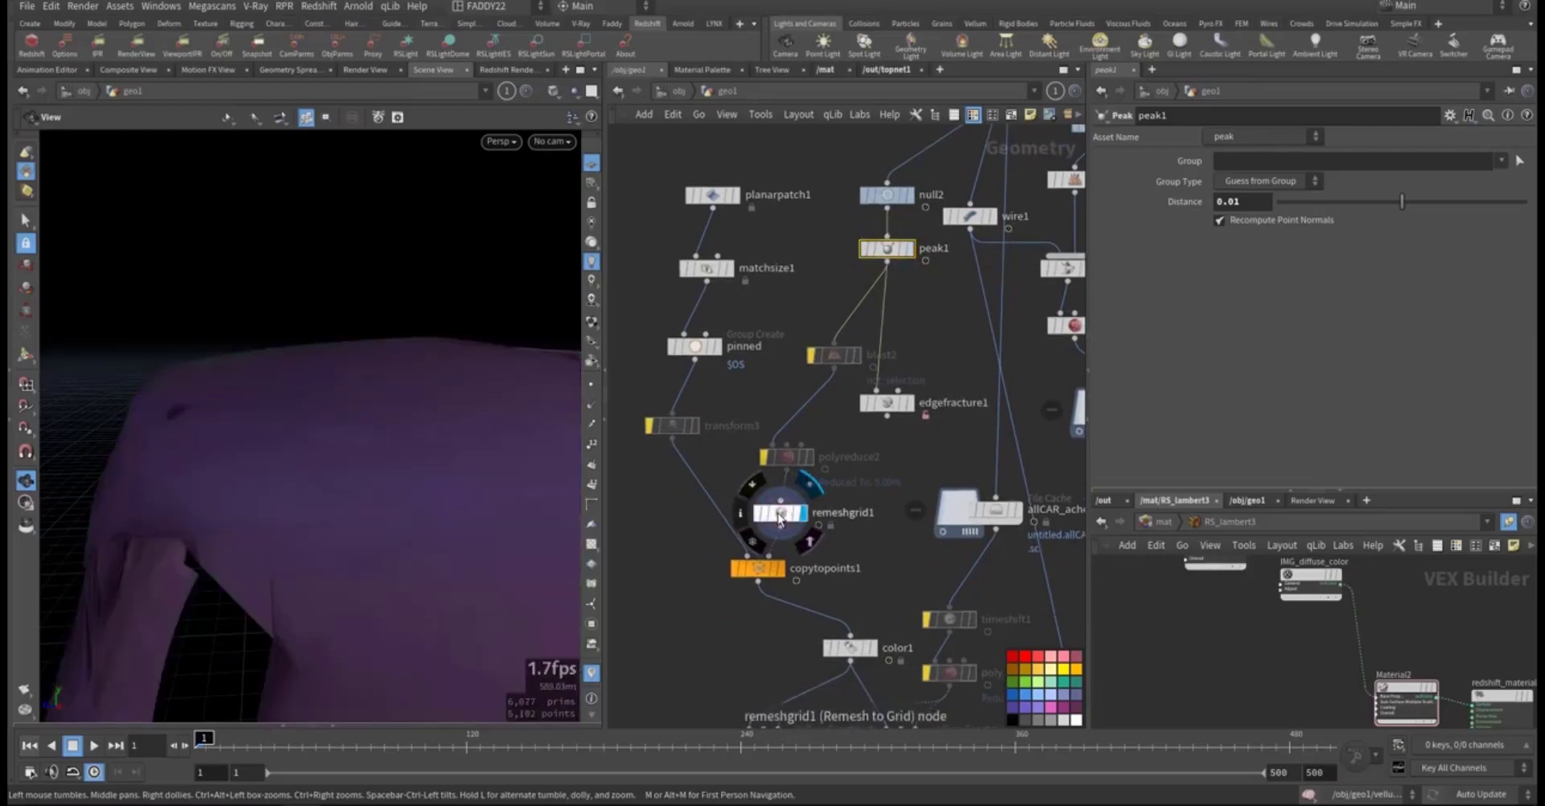
left_click(776, 513)
left_click_drag(439, 510, 397, 542)
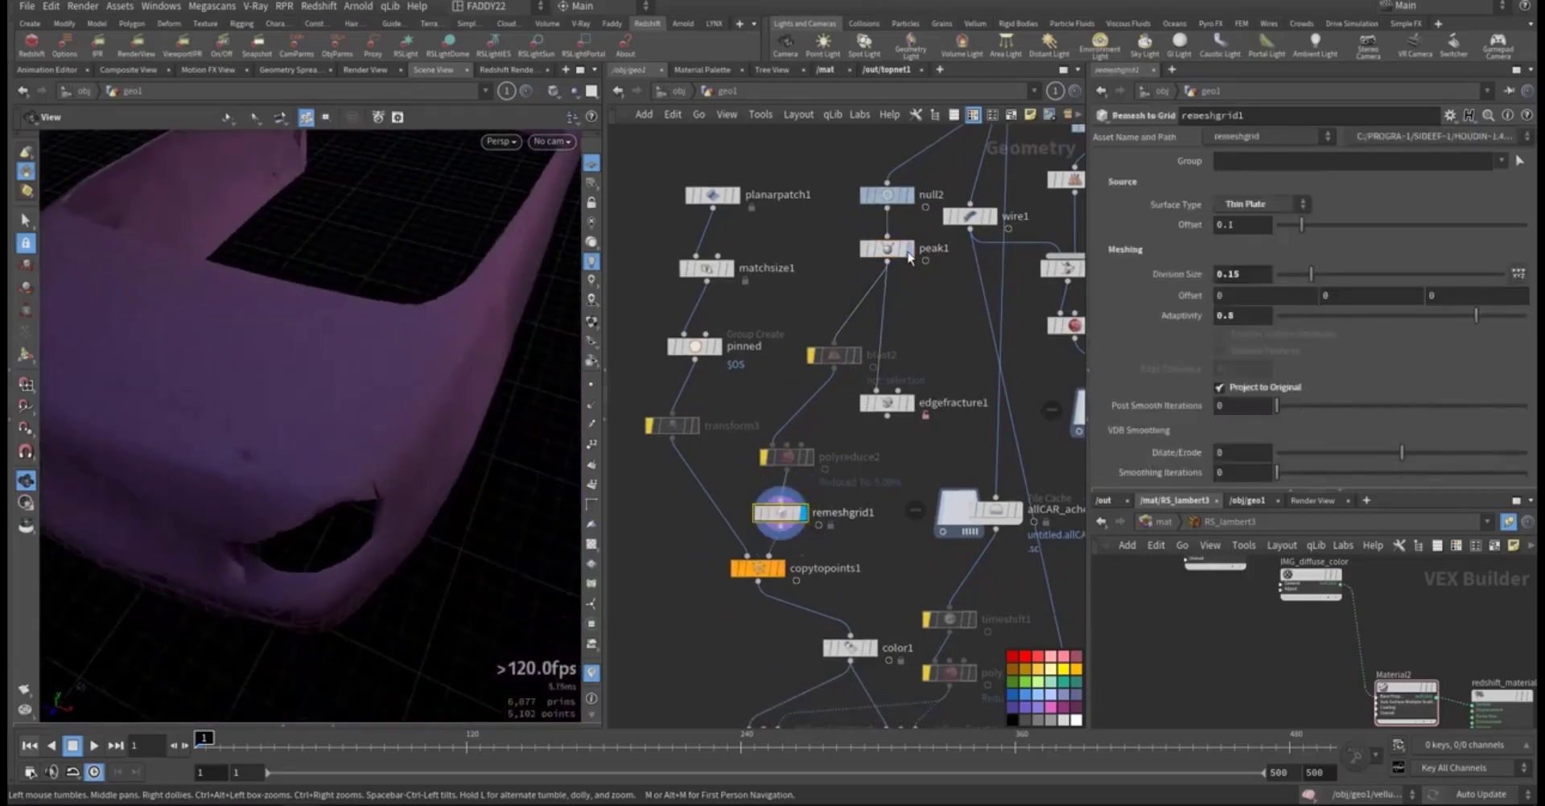
left_click(909, 249)
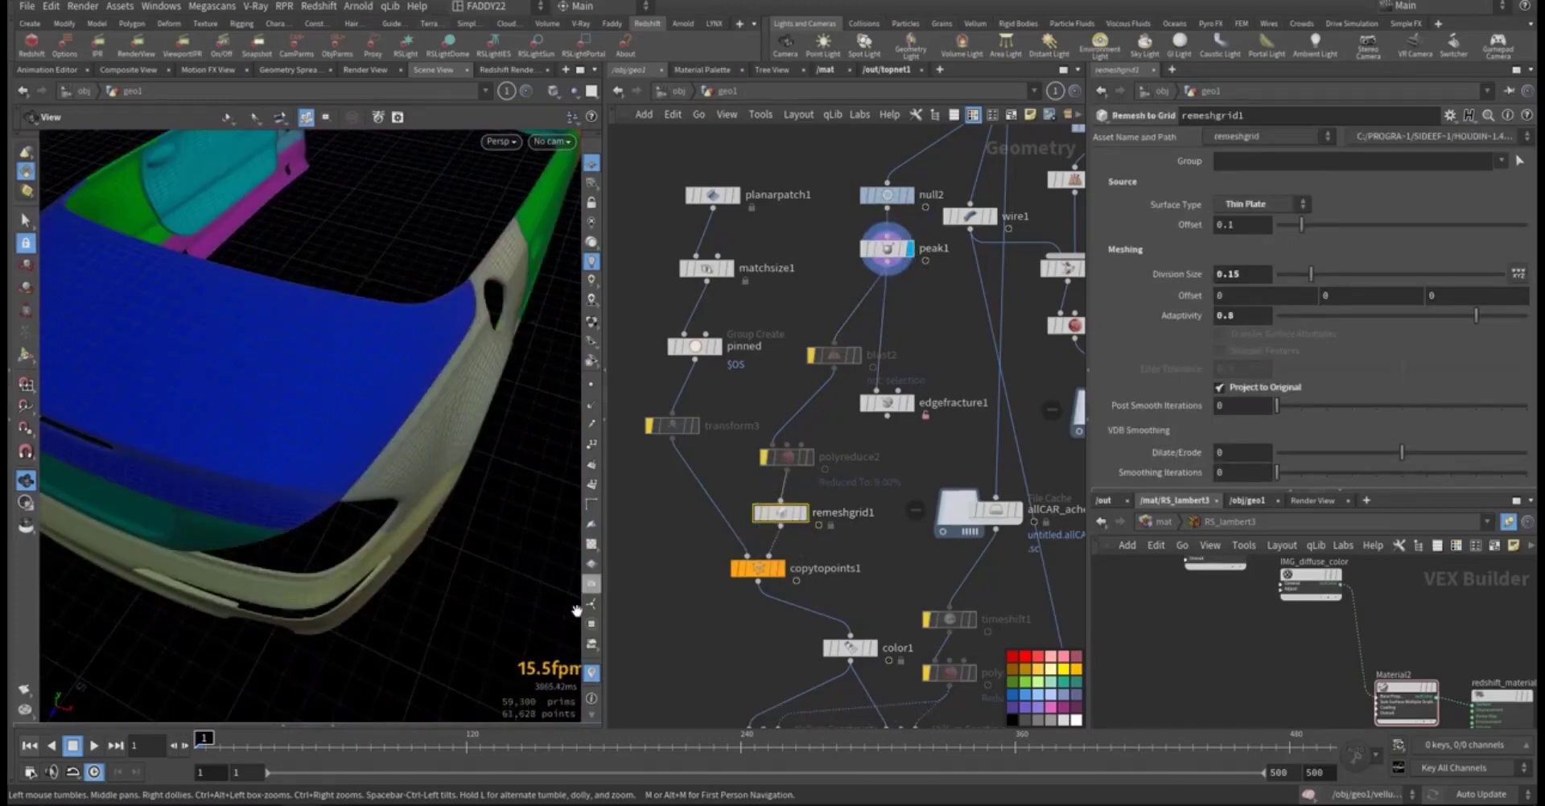
left_click(803, 512)
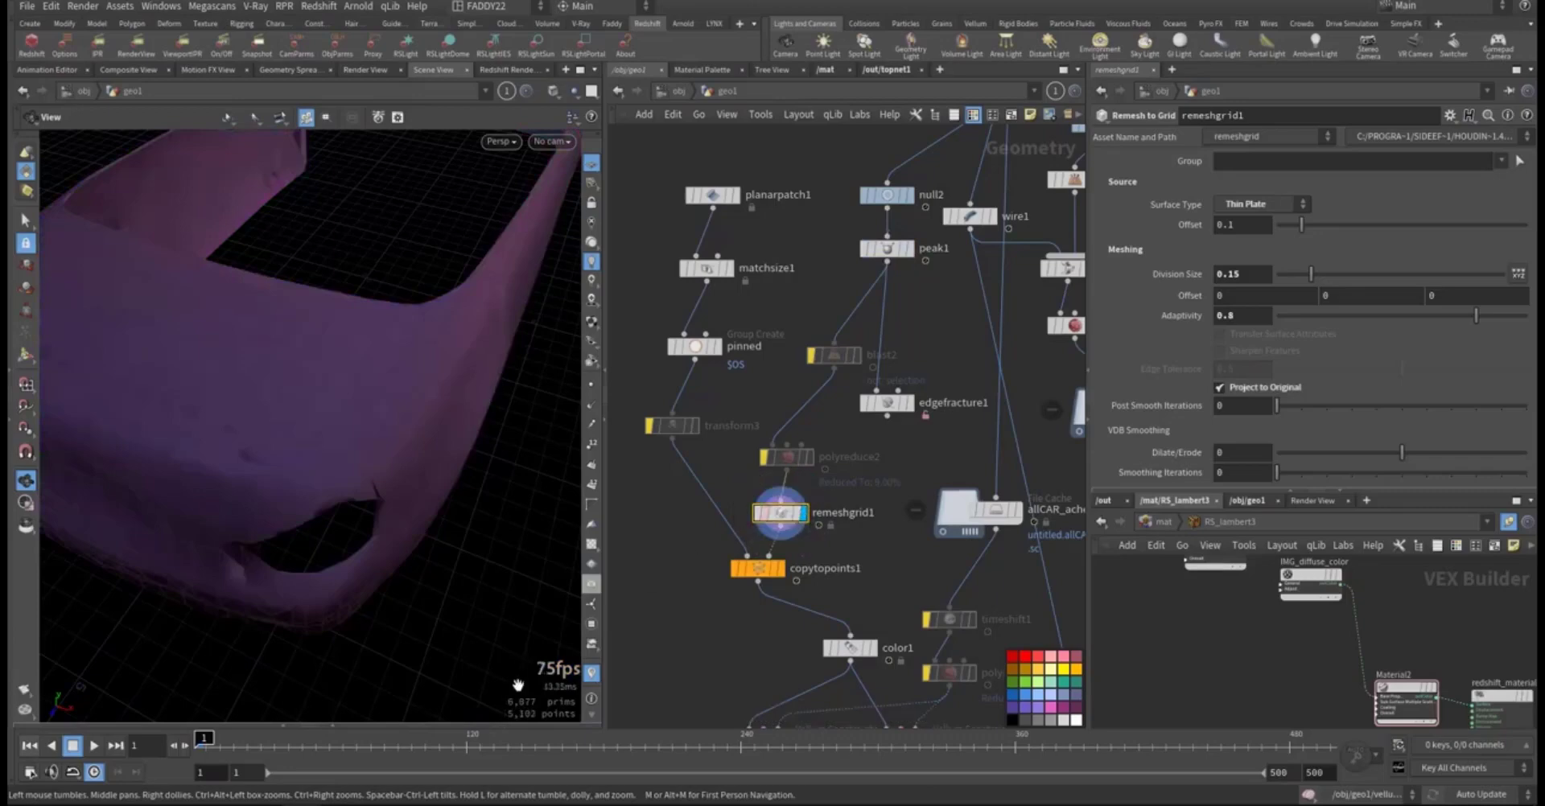
Step: Change the viewport shading and inspect the remeshed car body's grid topology over the hood and front end
right_click_drag(476, 515, 355, 451)
left_click_drag(354, 451, 393, 534)
right_click_drag(393, 534, 310, 524)
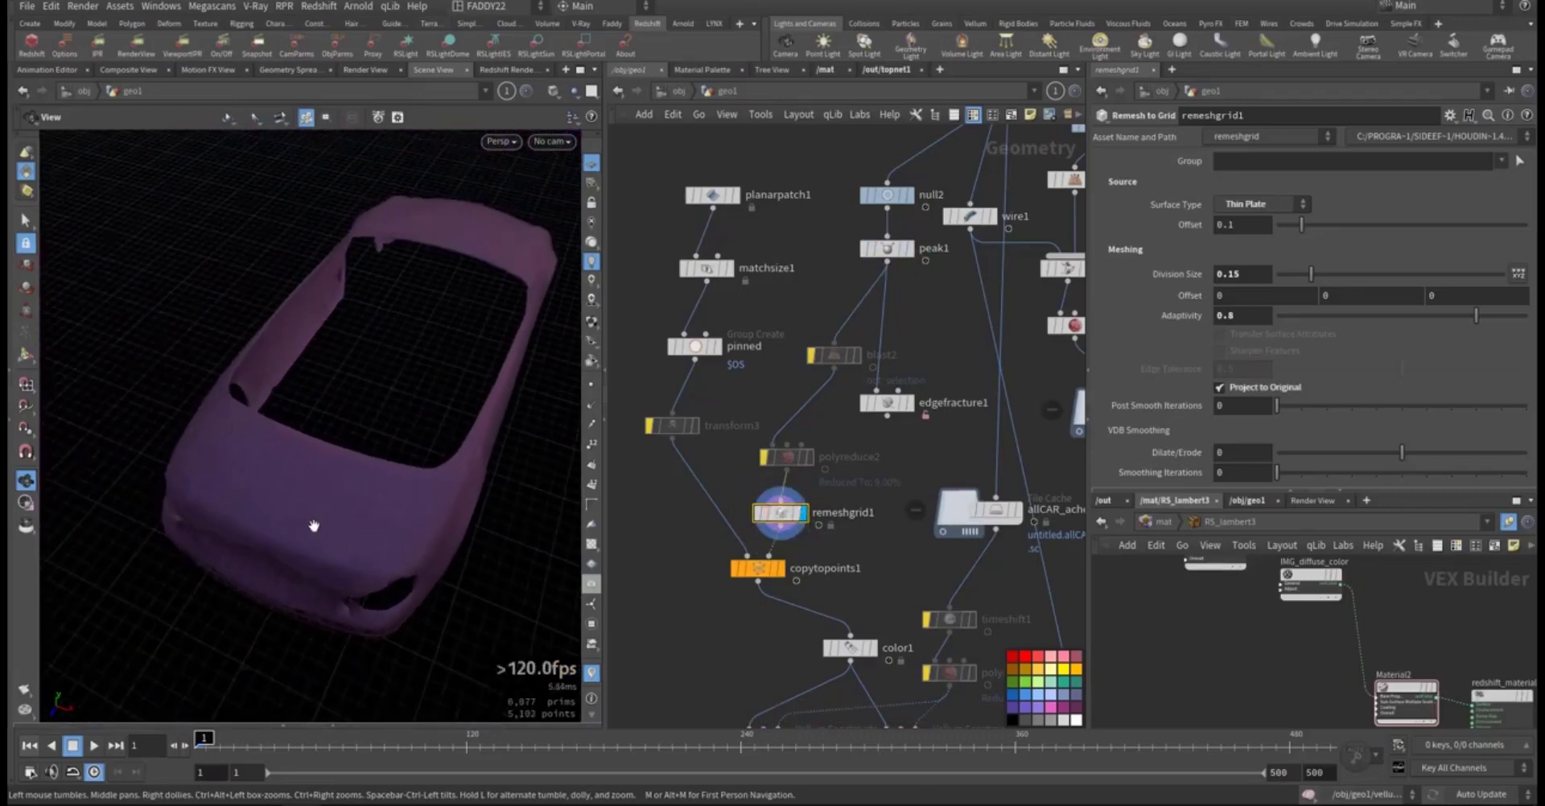
mouse_move(311, 524)
left_mouse_down()
mouse_move(445, 505)
mouse_move(402, 491)
mouse_move(346, 510)
mouse_move(472, 479)
mouse_move(491, 510)
mouse_move(448, 524)
mouse_move(386, 468)
mouse_move(312, 519)
left_mouse_up()
left_click(590, 672)
mouse_move(443, 516)
left_mouse_down()
mouse_move(369, 540)
mouse_move(455, 507)
left_mouse_up()
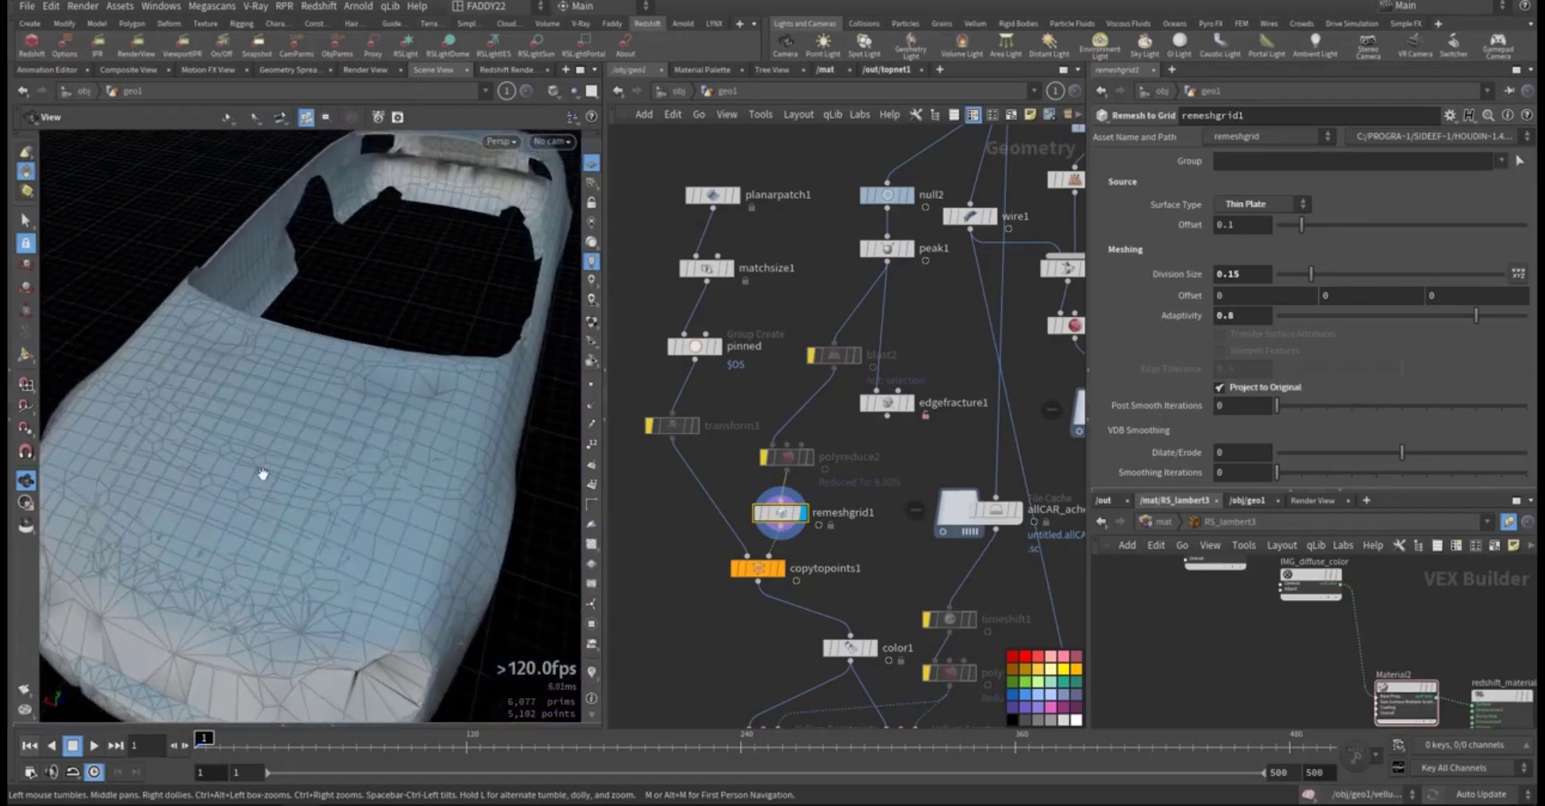
Step: Display the copytopoints1 node and examine the strips copied onto the points of the remeshed body
middle_click_drag(712, 546, 768, 472)
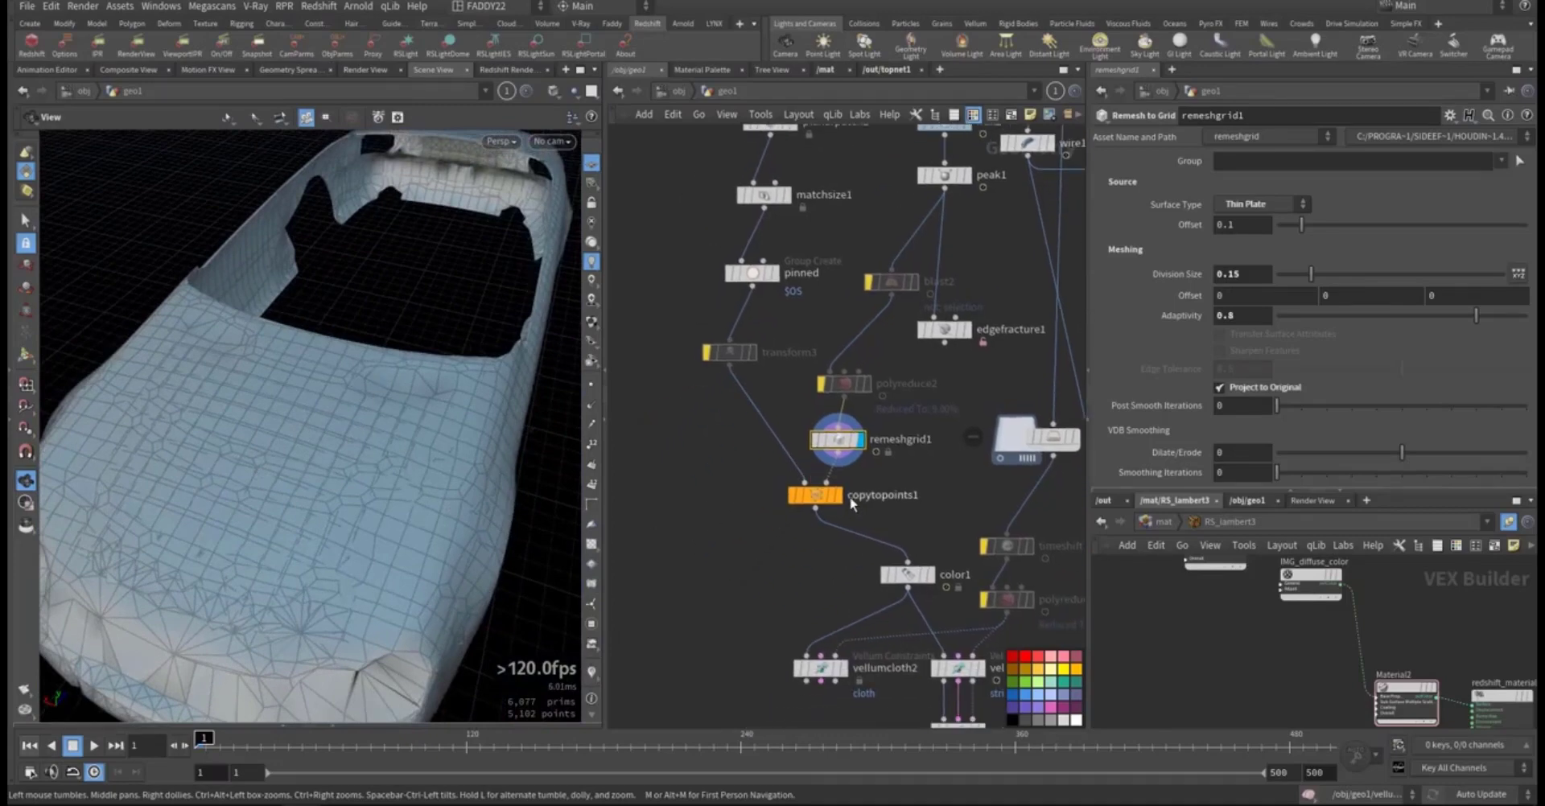
mouse_move(809, 500)
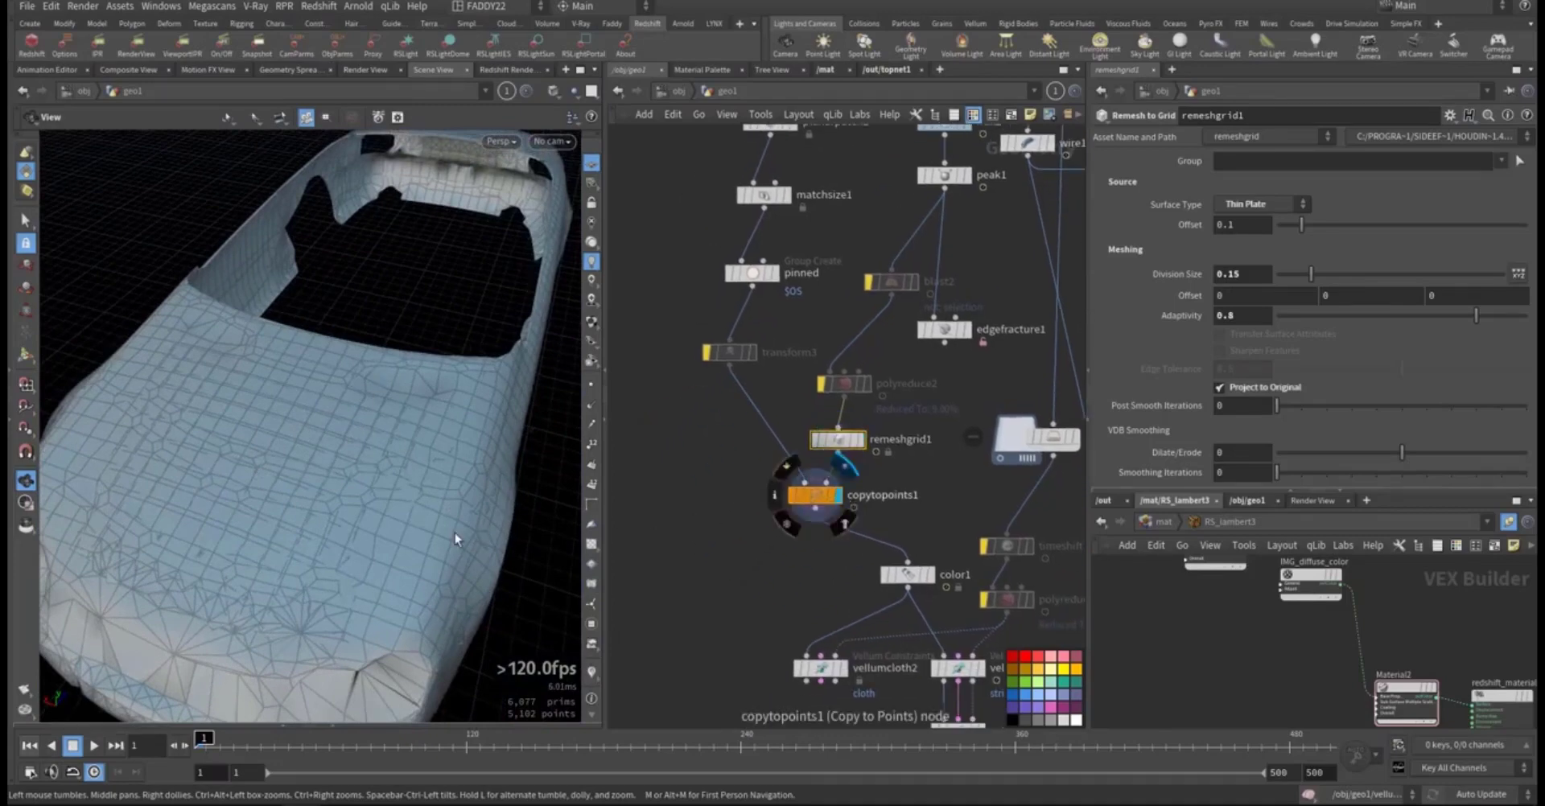
right_click_drag(455, 533, 240, 582)
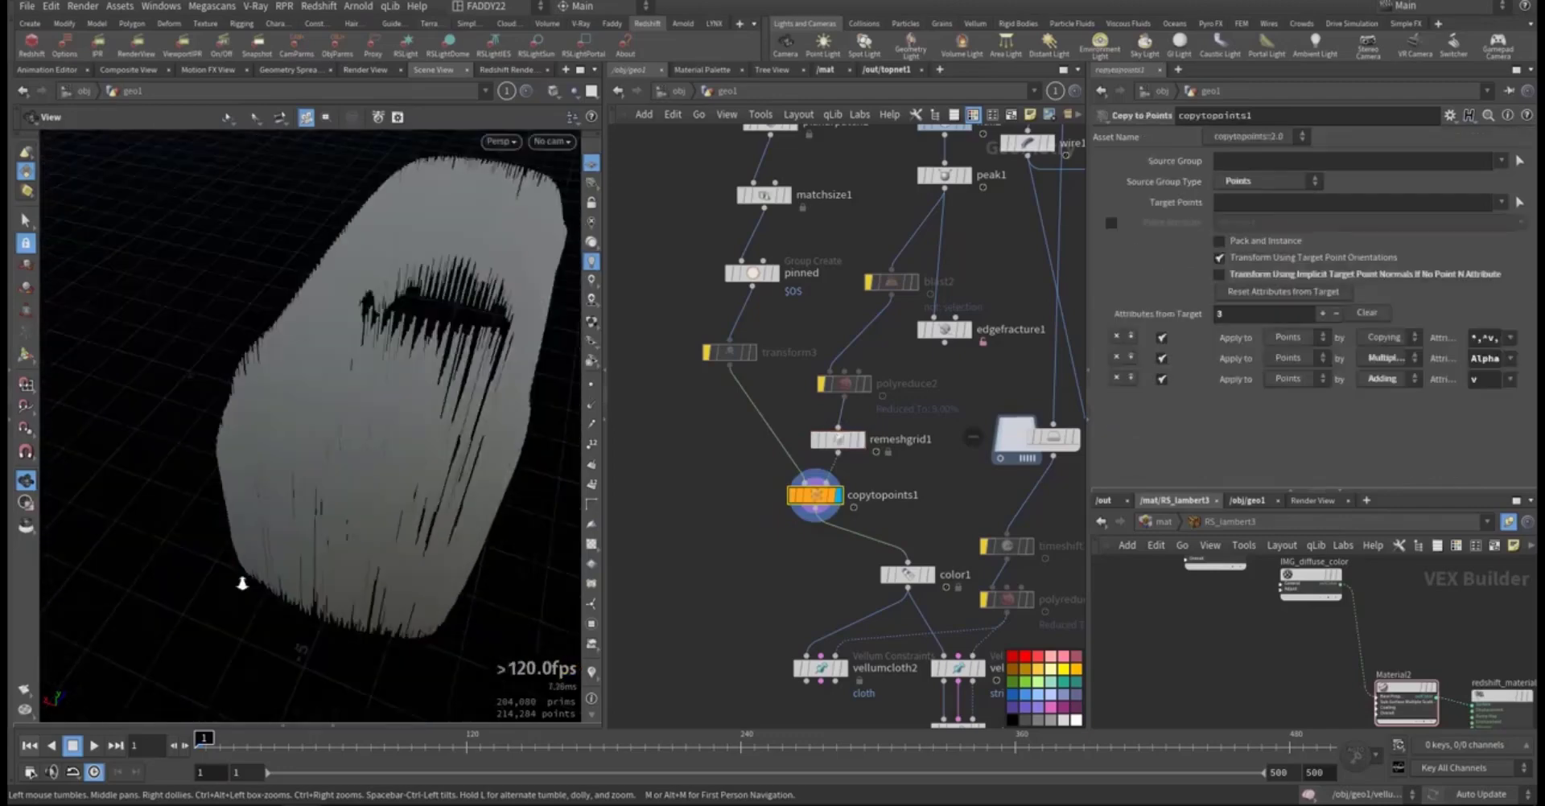
left_click_drag(240, 583, 340, 475)
Step: Show the "vellum setup" note in the separate network window, deselect it, and return to the geo1 scene
key("alt+Tab")
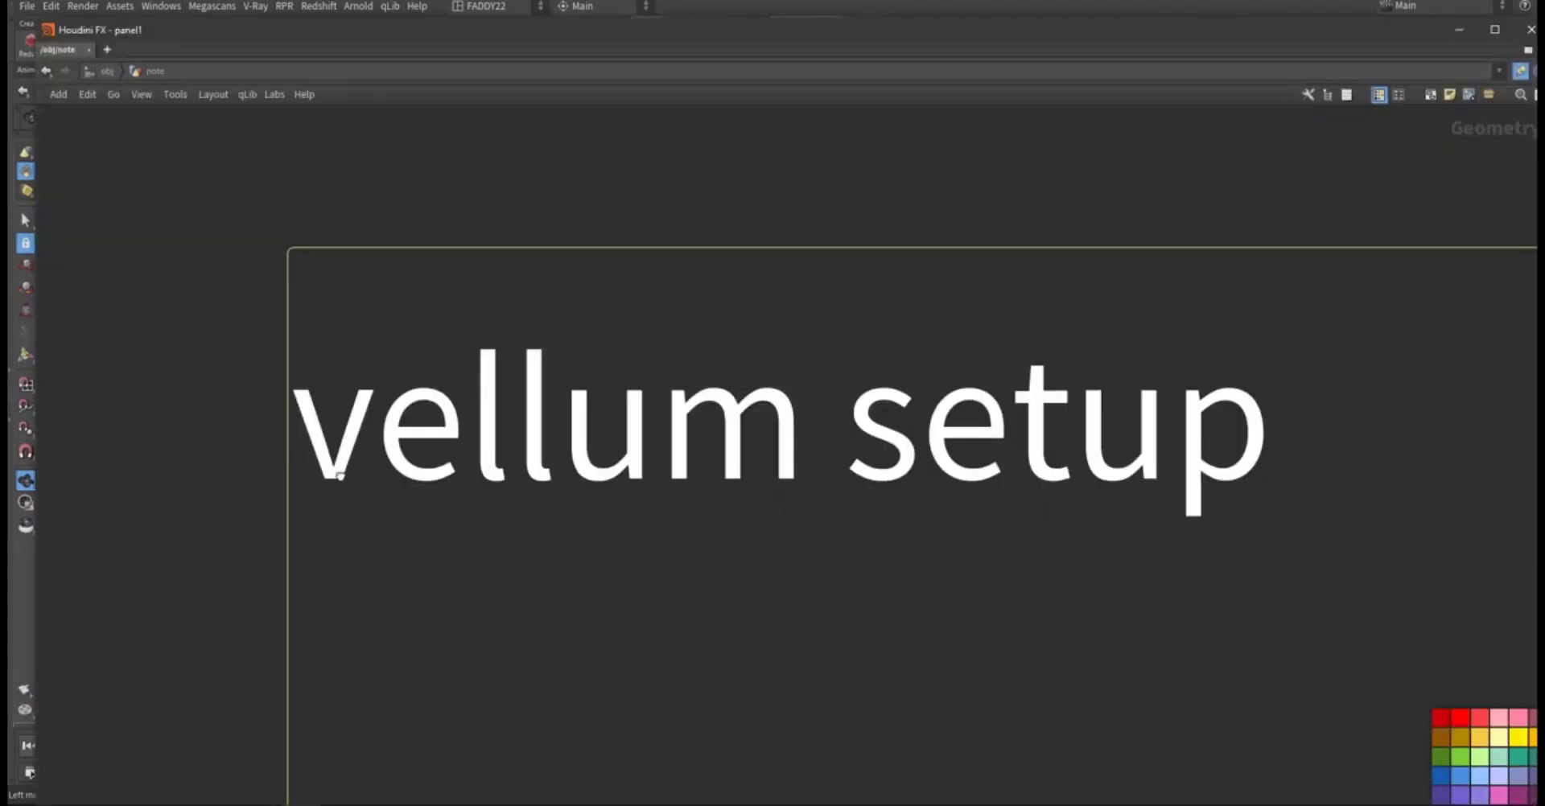
left_click(132, 486)
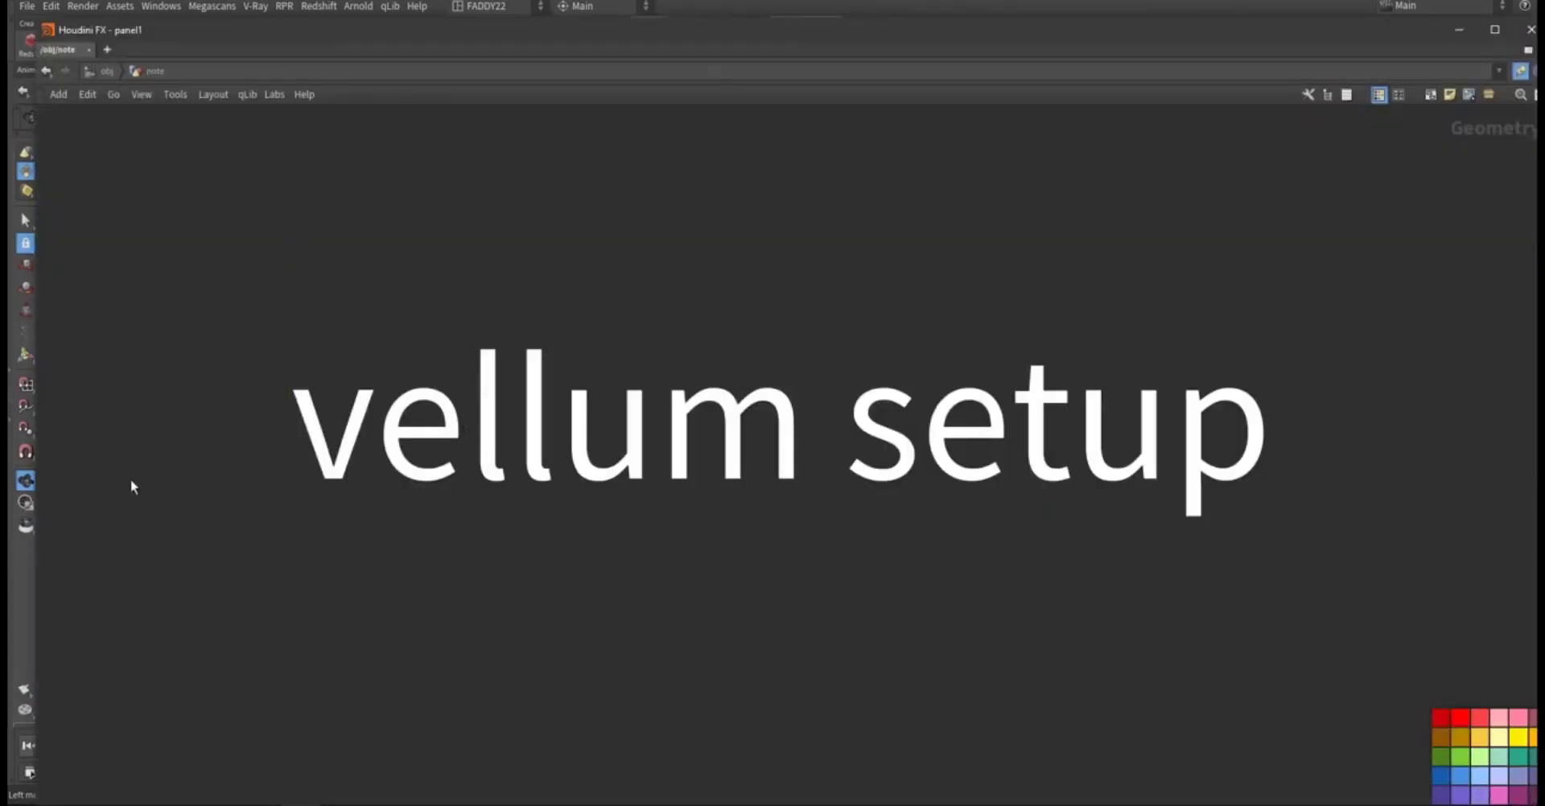
key("alt+Tab")
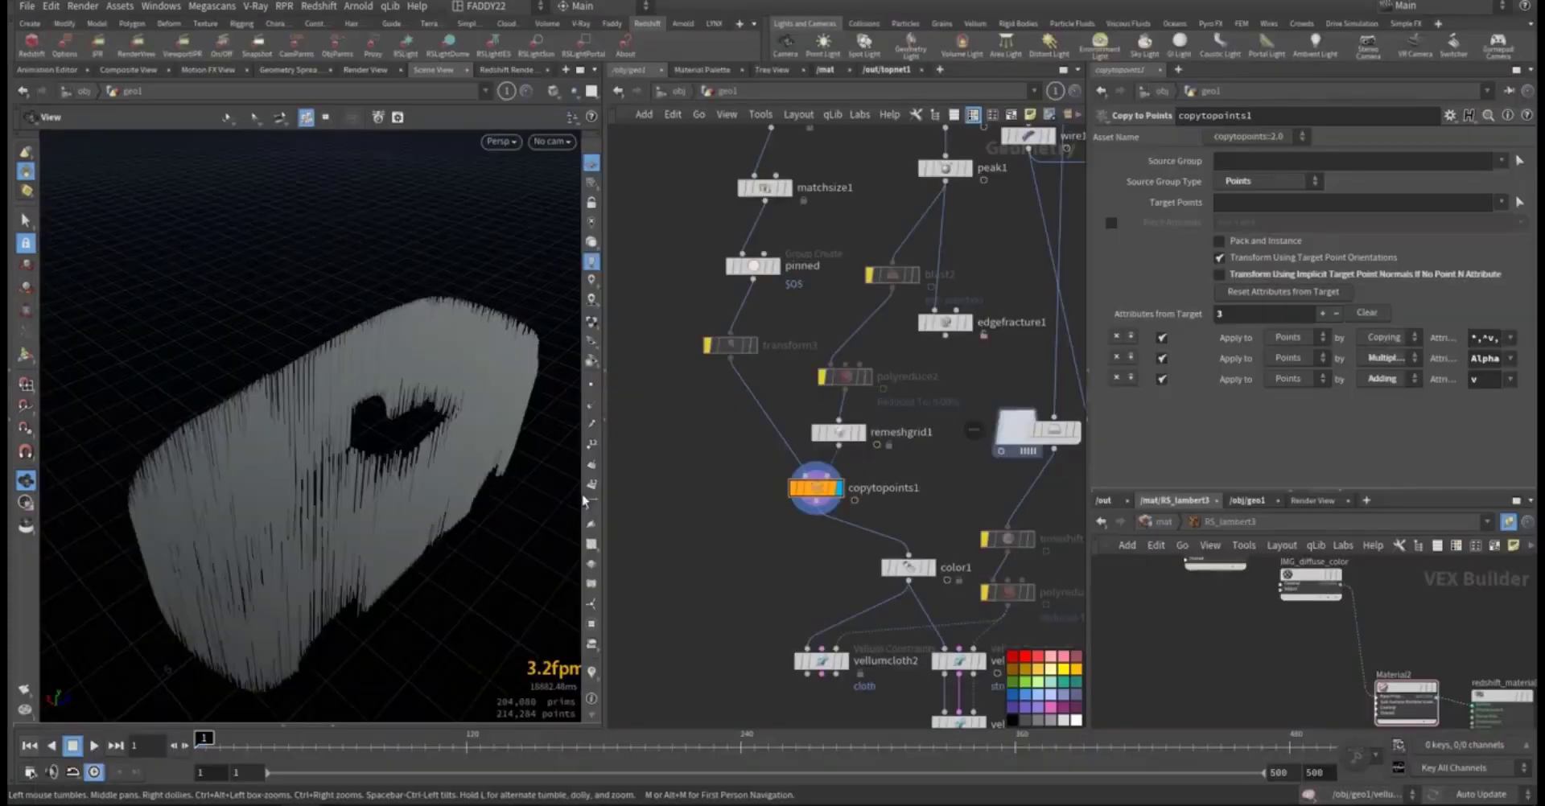
Step: Examine the copied strips around the car body from low and high angles
left_click_drag(273, 501, 286, 454)
middle_click_drag(702, 543, 663, 424)
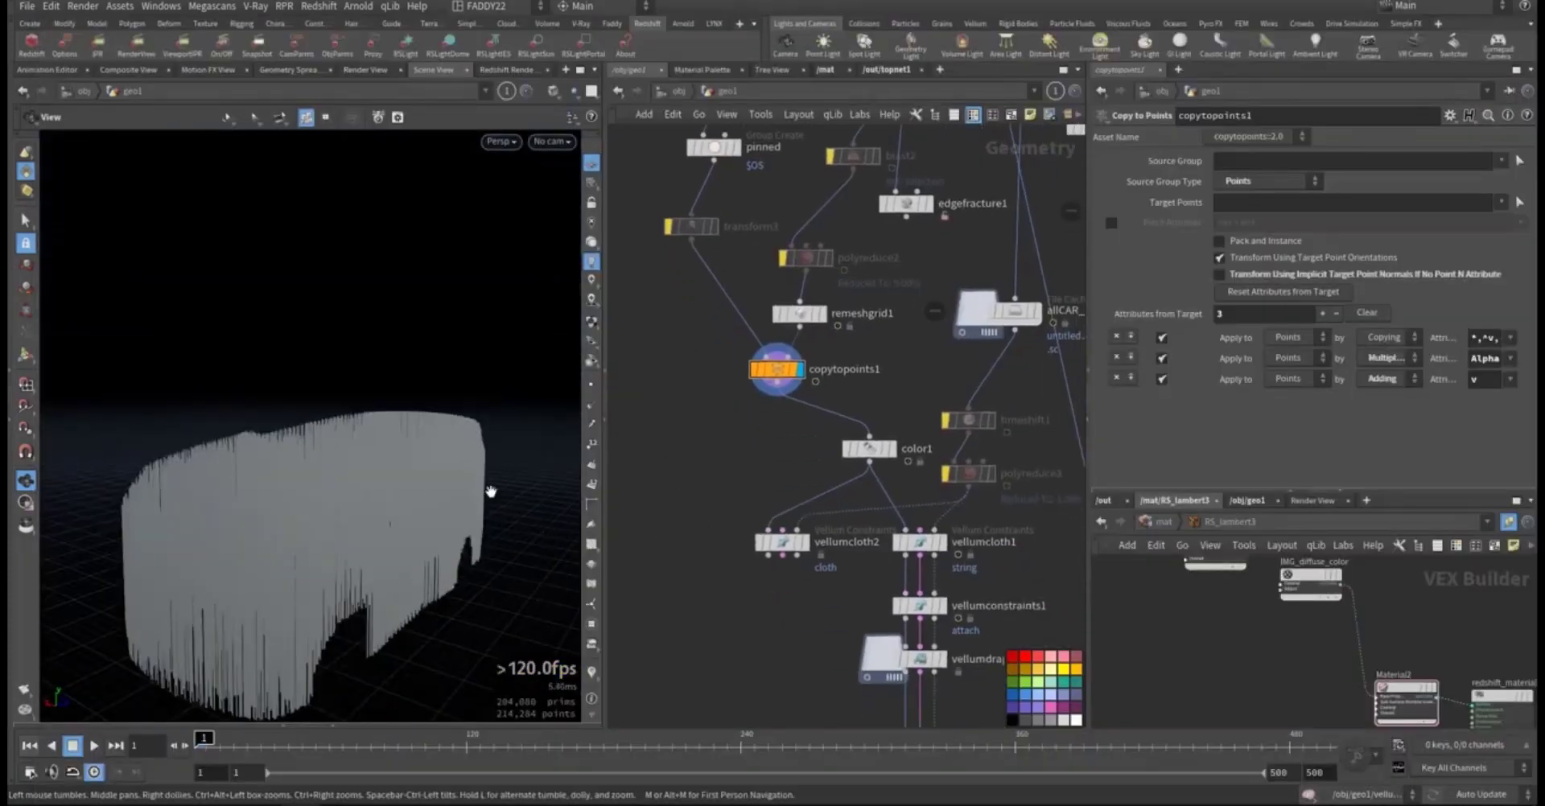
left_click_drag(350, 540, 346, 570)
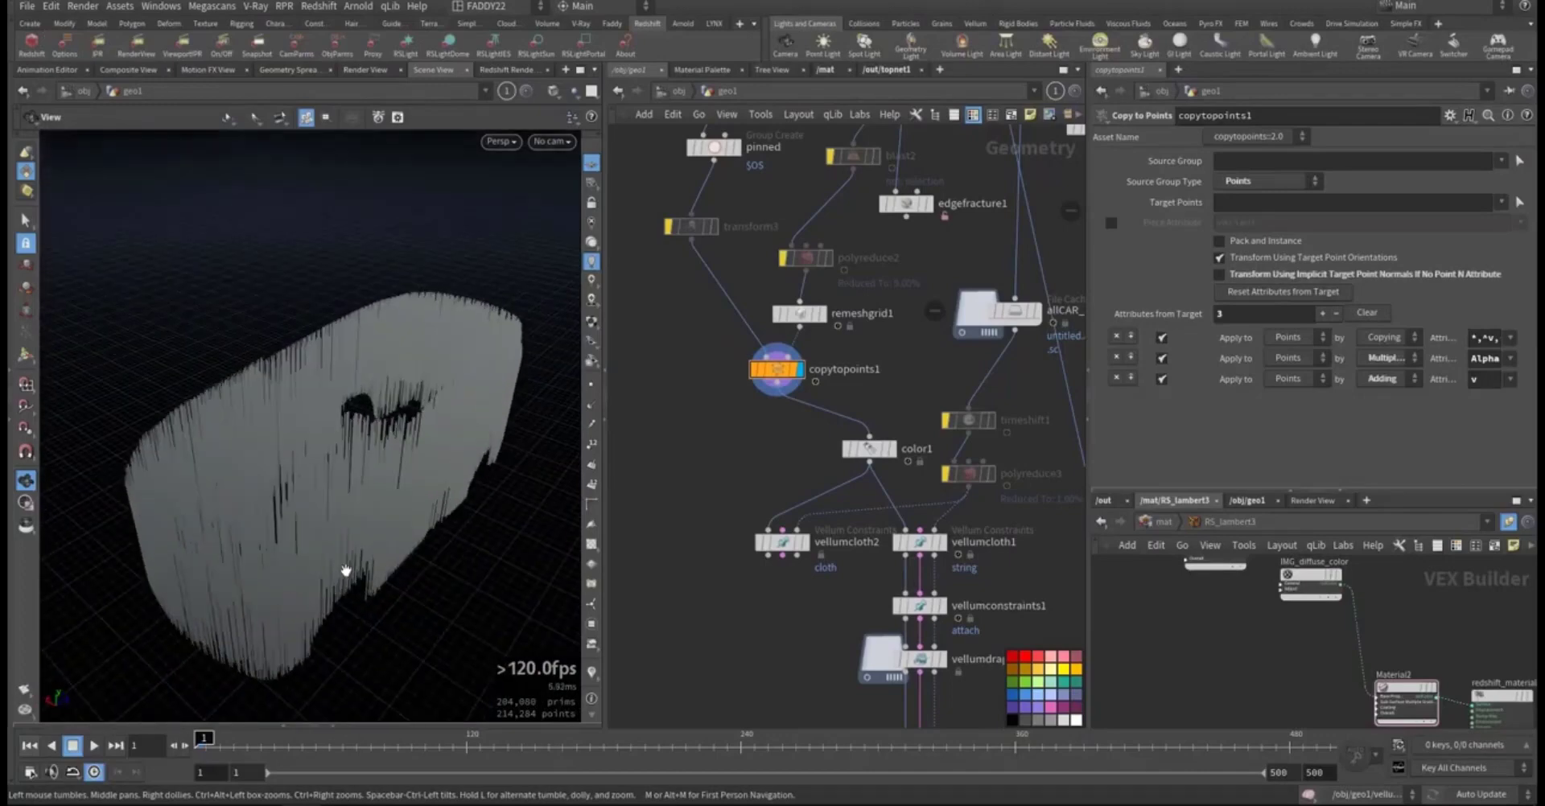
Step: Delete the edgefracture1 node below peak1
middle_click_drag(803, 377, 758, 447)
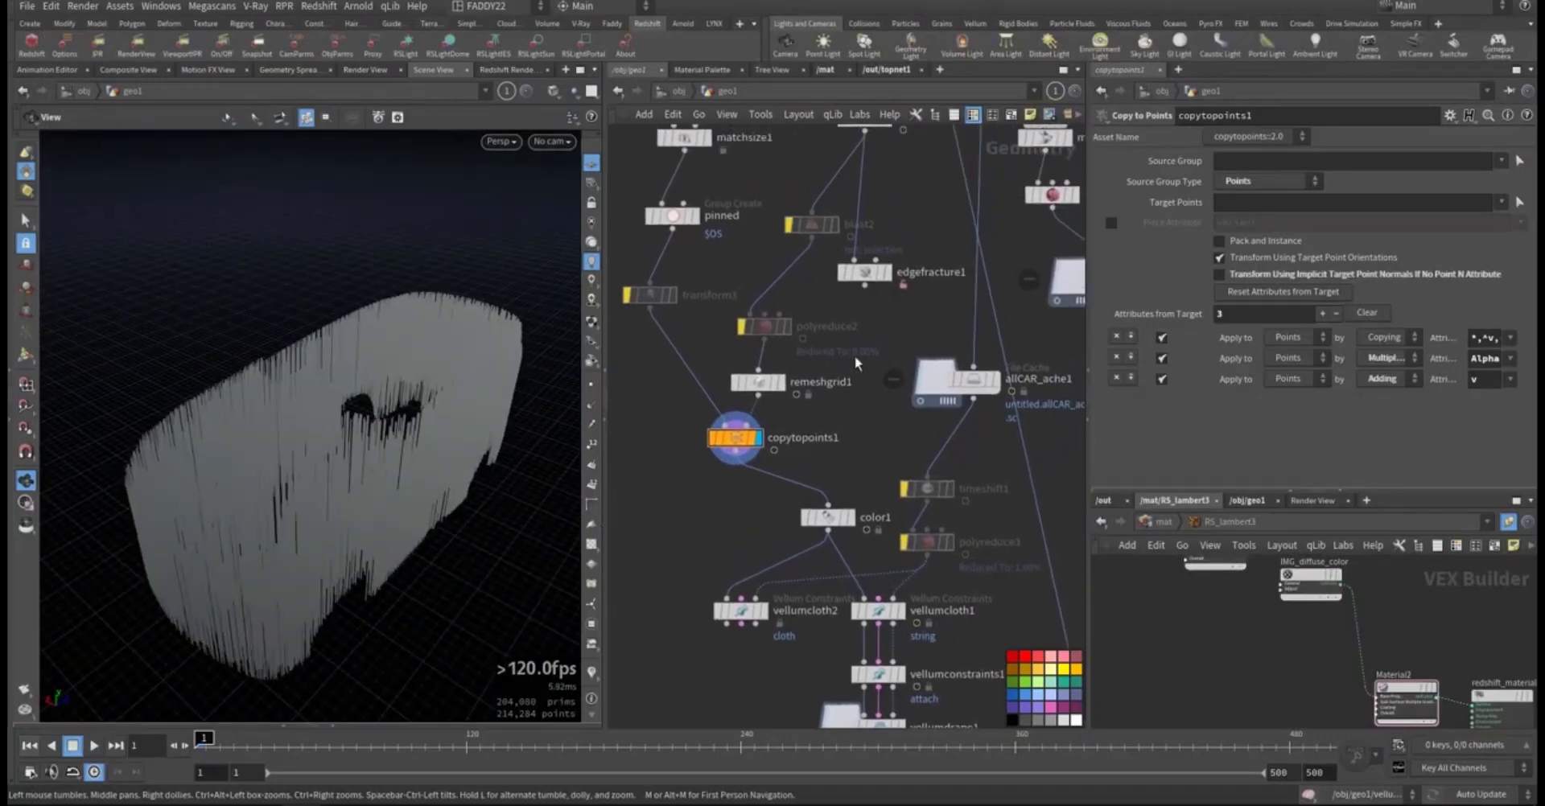
middle_click_drag(853, 372, 832, 550)
middle_click_drag(898, 411, 870, 428)
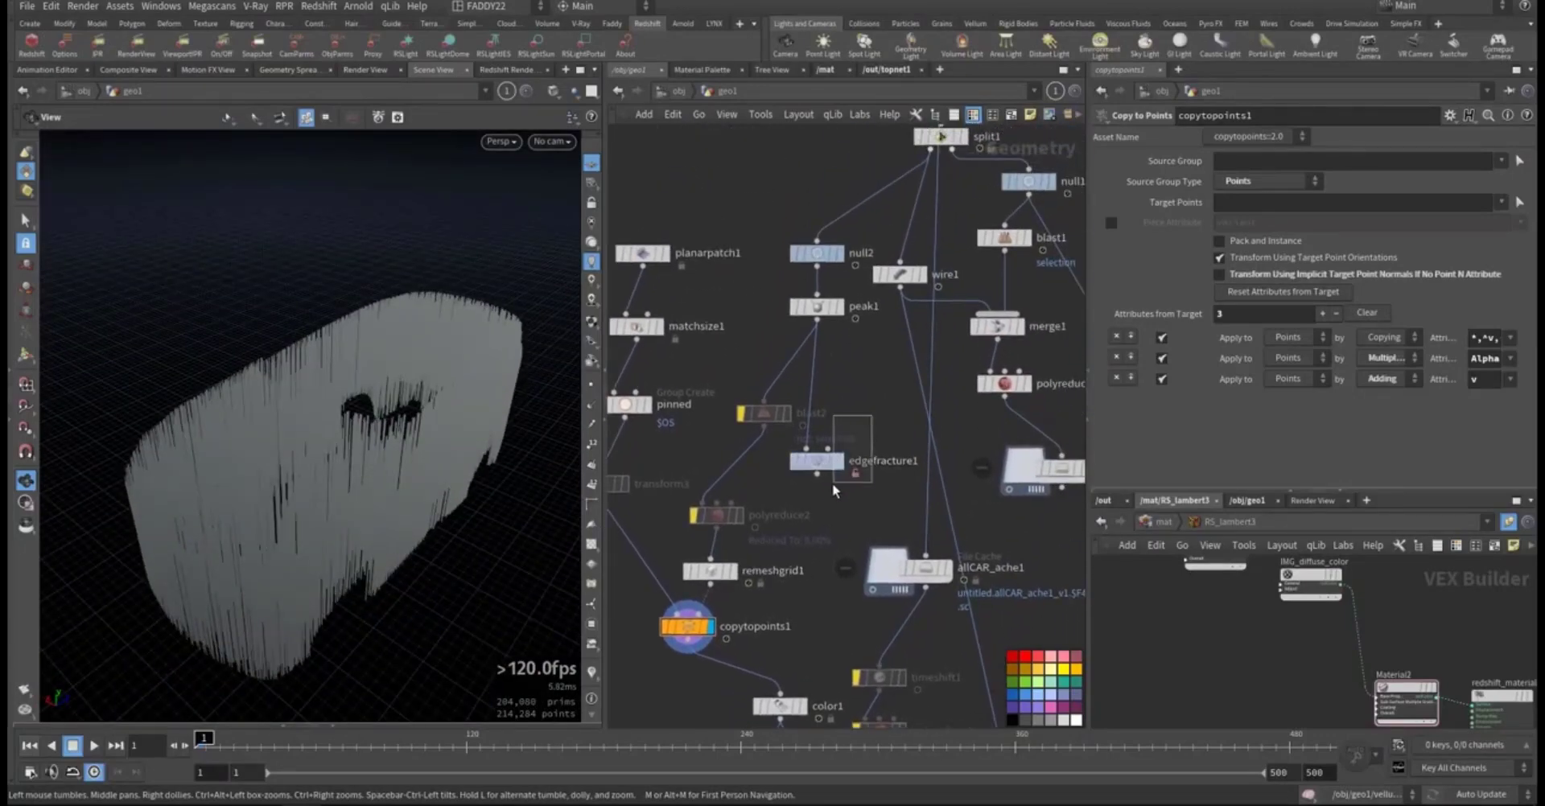
left_click_drag(833, 486, 879, 411)
middle_click_drag(868, 400, 786, 477)
left_click_drag(781, 462, 750, 540)
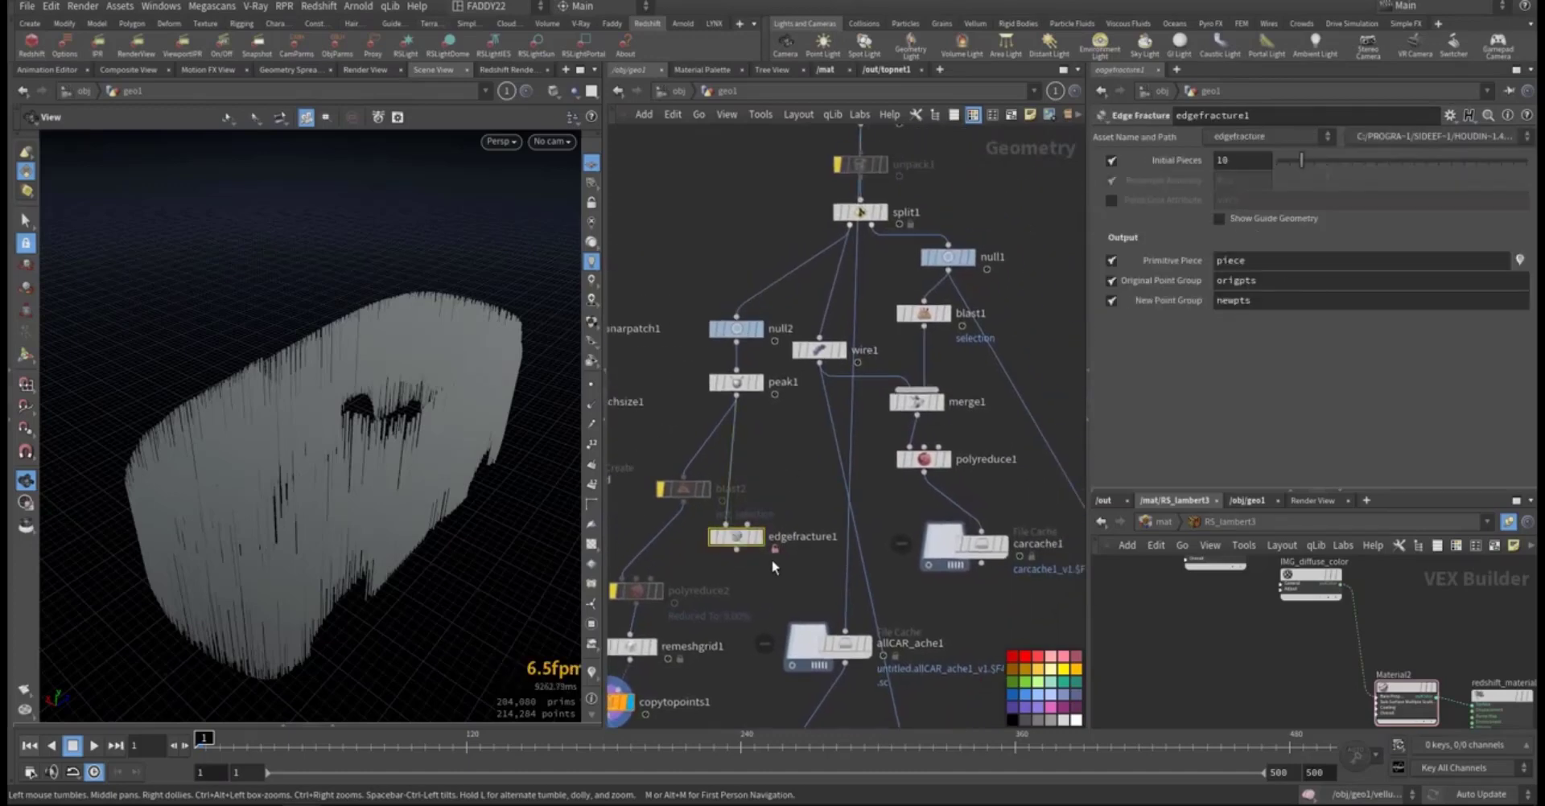
key("Delete")
Step: Display the color1 node and inspect the coloured strips both up close and as a whole
middle_click_drag(789, 456, 814, 412)
middle_click_drag(792, 493, 852, 356)
middle_click_drag(786, 541, 836, 382)
scroll(859, 465, "up", 3)
left_click(874, 443)
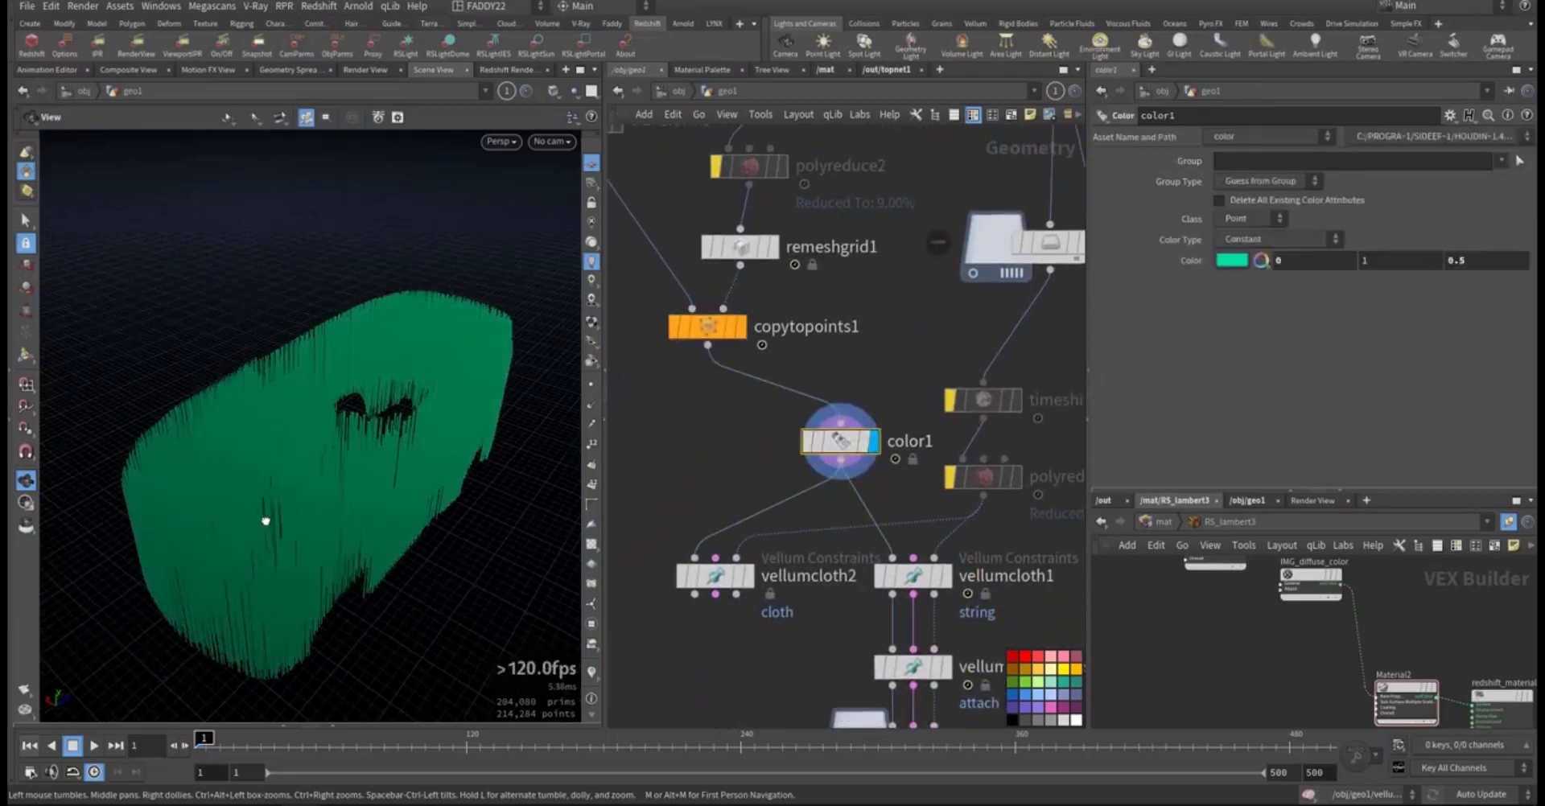
left_click_drag(266, 517, 383, 442)
right_click_drag(383, 442, 479, 459)
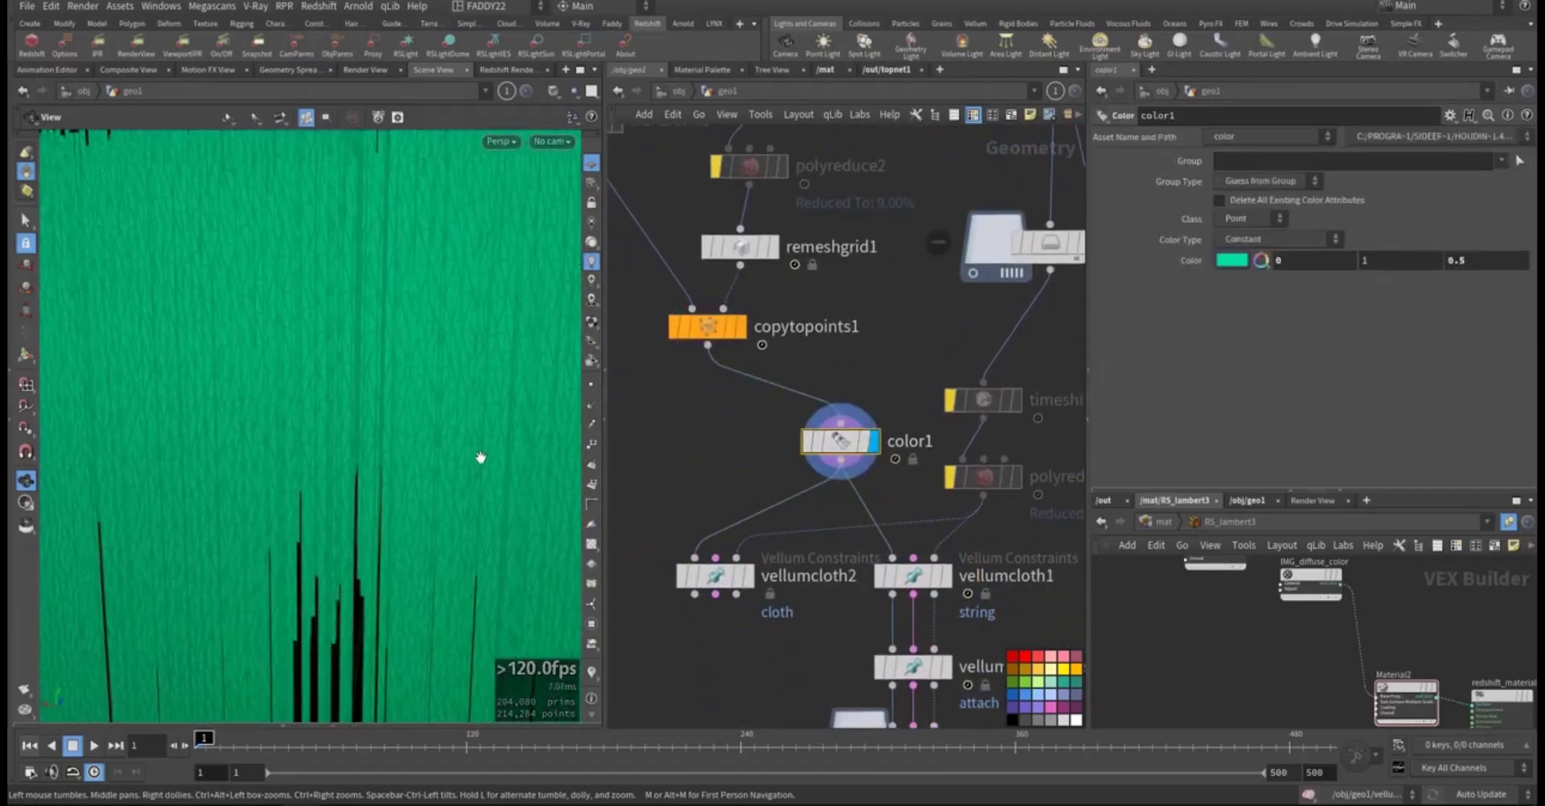
left_click_drag(480, 458, 431, 462)
right_click_drag(431, 461, 286, 529)
Step: Display the timeshift1 node below the car's file cache and examine the full car and the node's frame settings
middle_click_drag(687, 481, 703, 402)
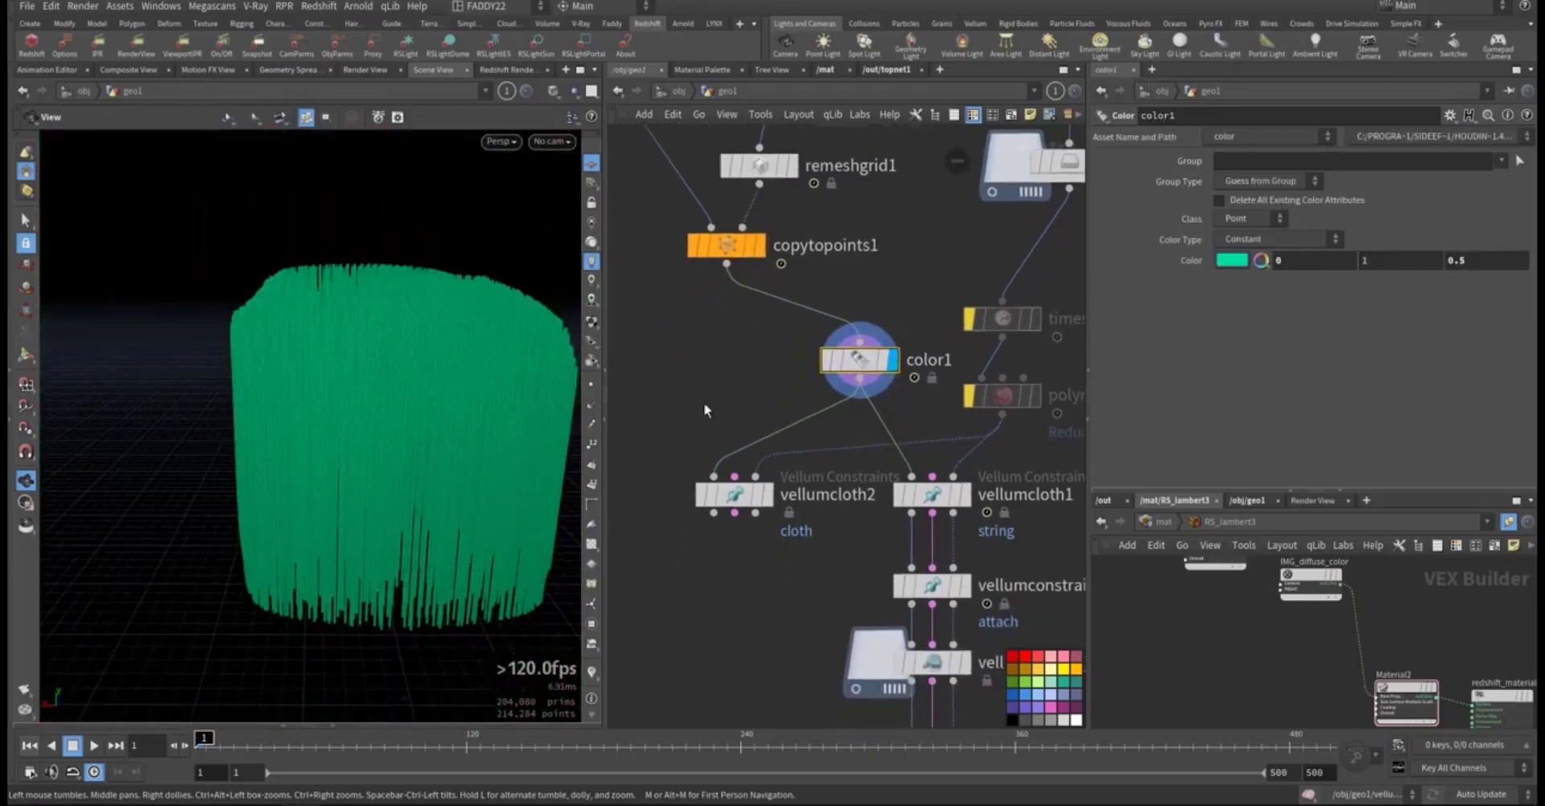
middle_click_drag(953, 514, 870, 470)
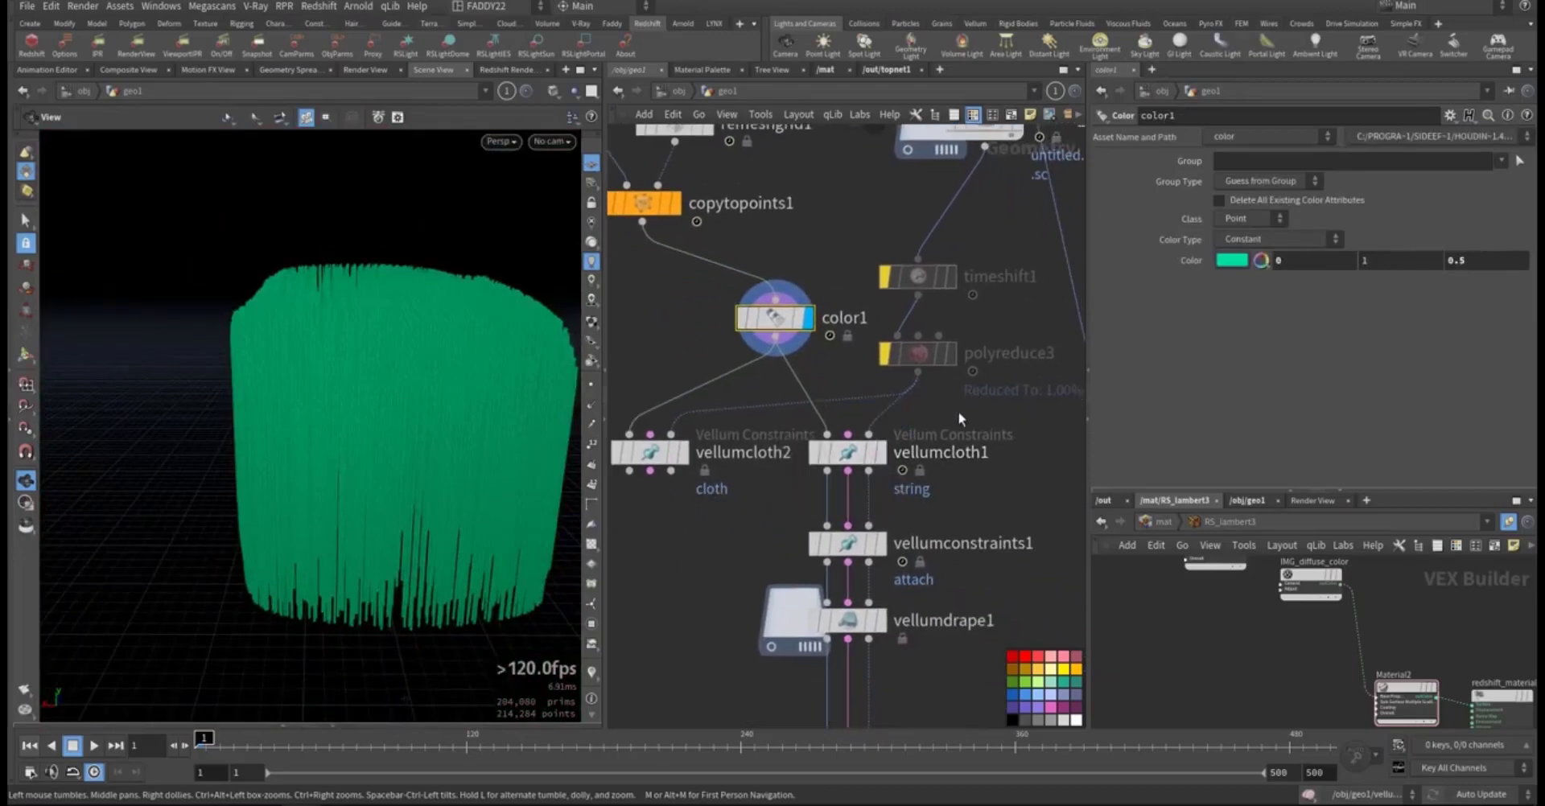
middle_click_drag(954, 412, 920, 470)
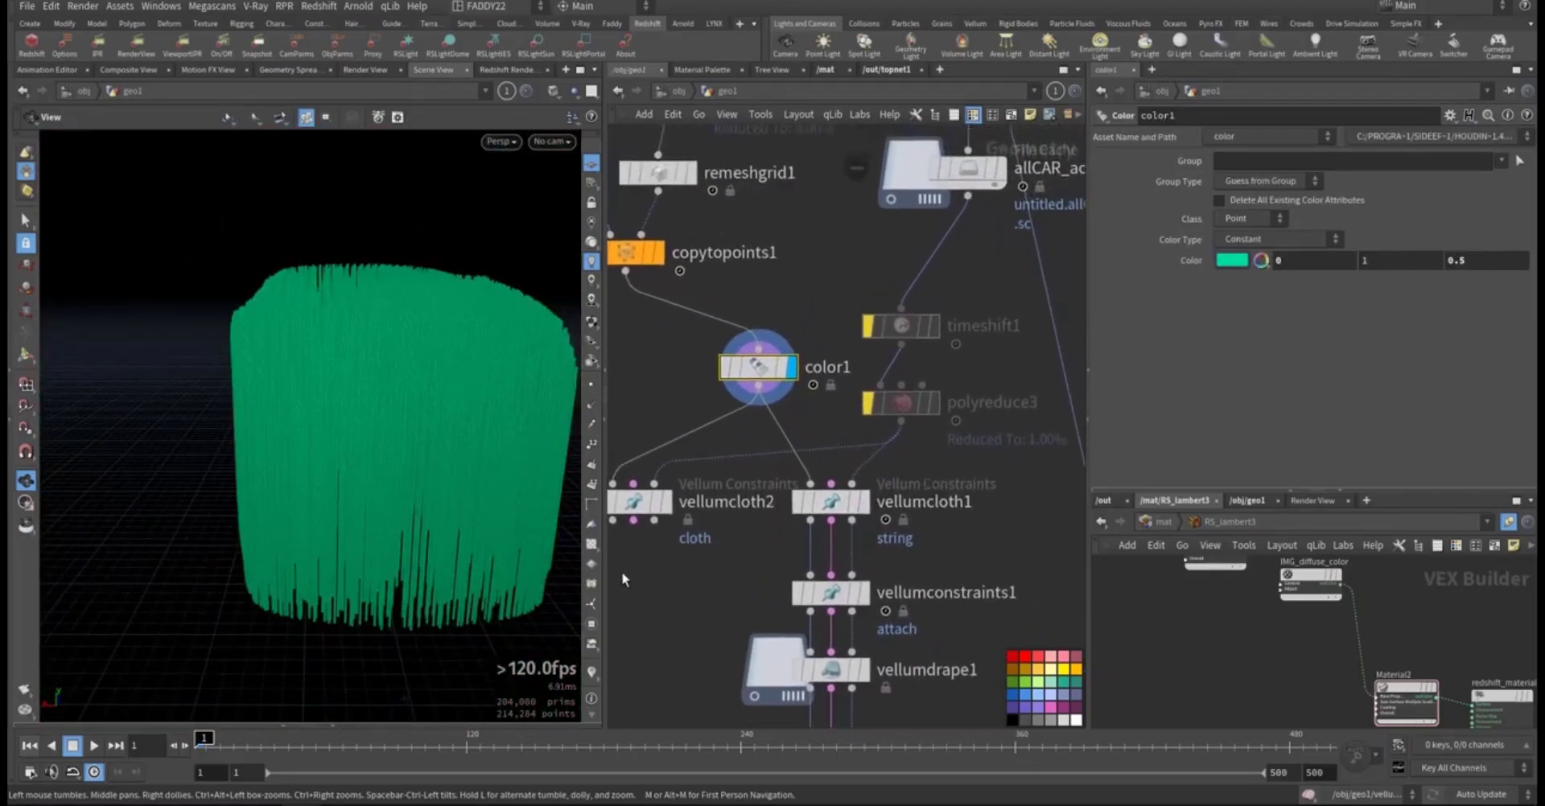
middle_click_drag(1006, 399, 1005, 518)
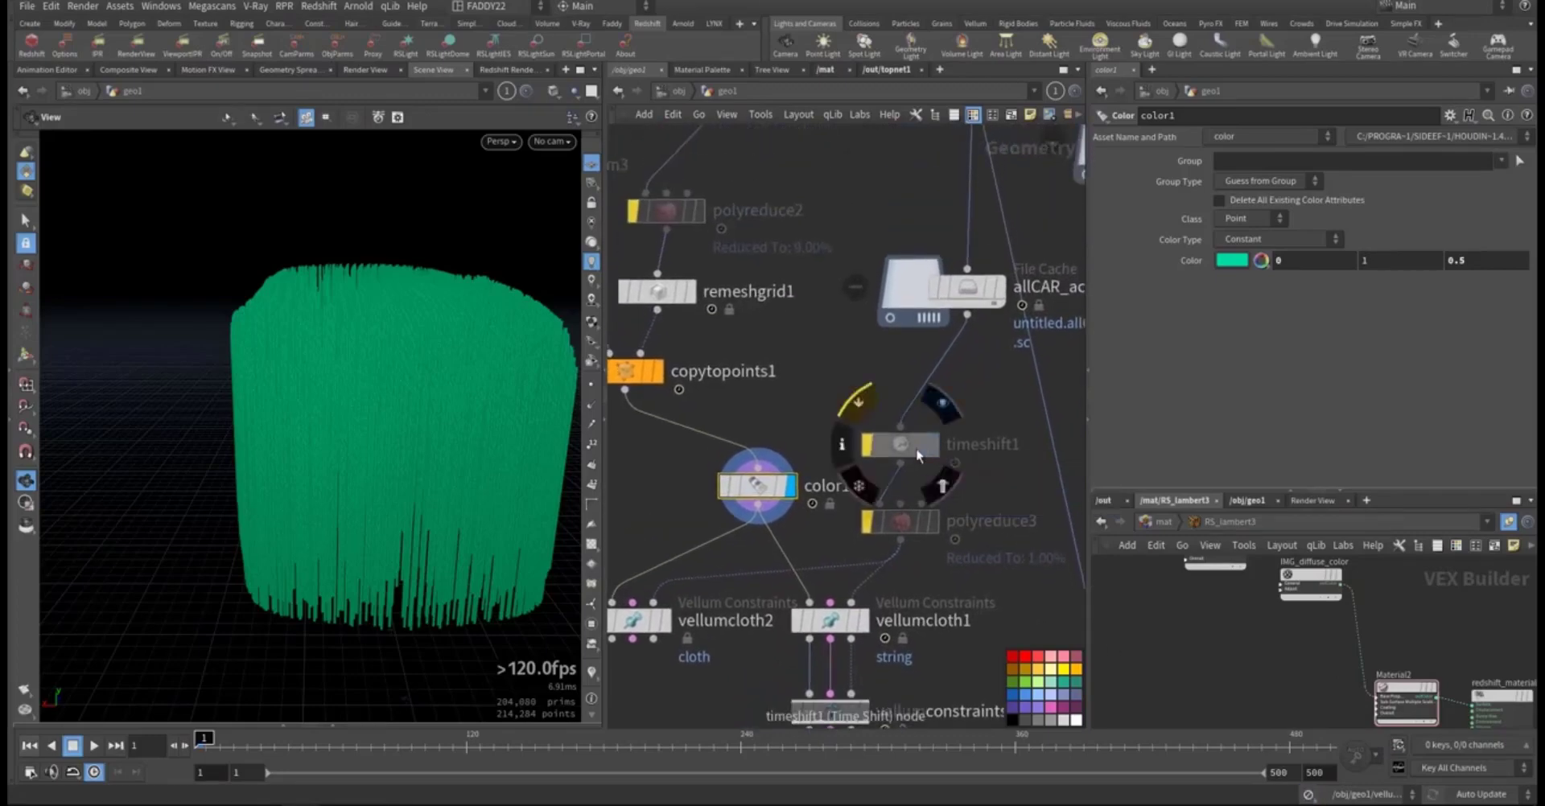
left_click(933, 448)
left_click(935, 449)
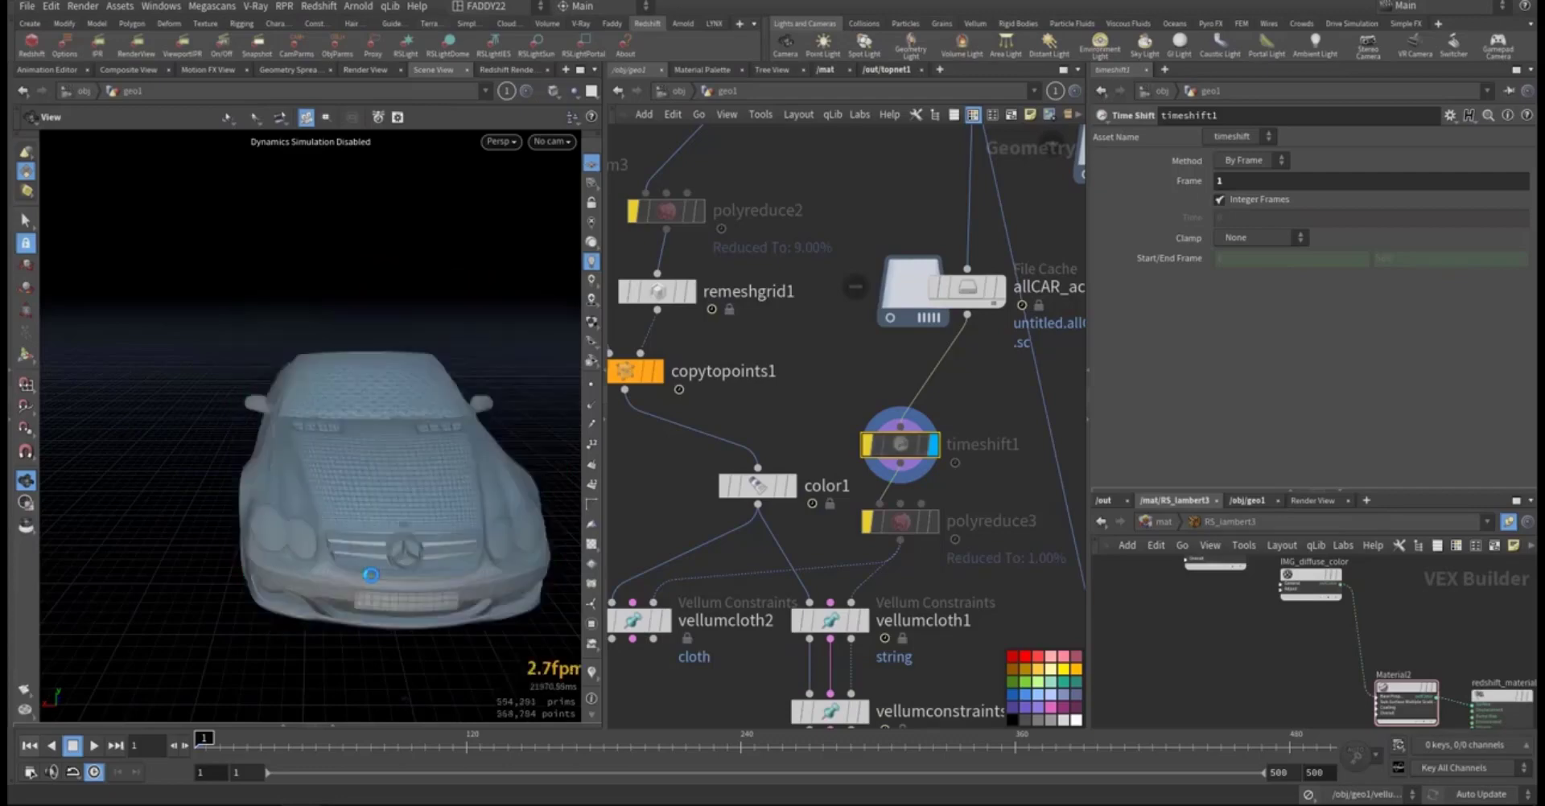
left_click_drag(370, 575, 375, 512)
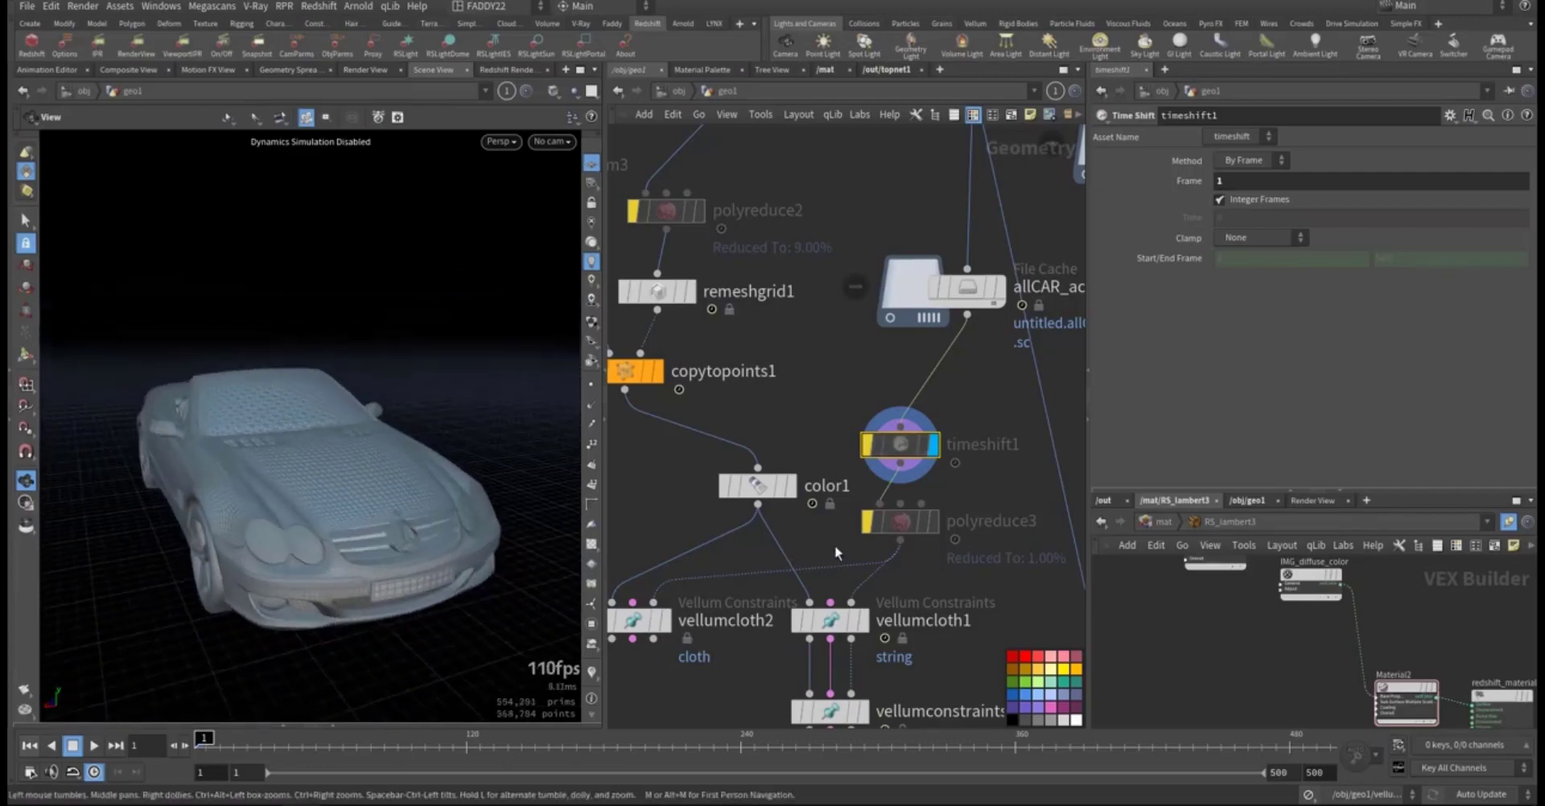
Step: Enable the bypassed timeshift1 node so it holds the car at frame 1
middle_click_drag(834, 544, 824, 503)
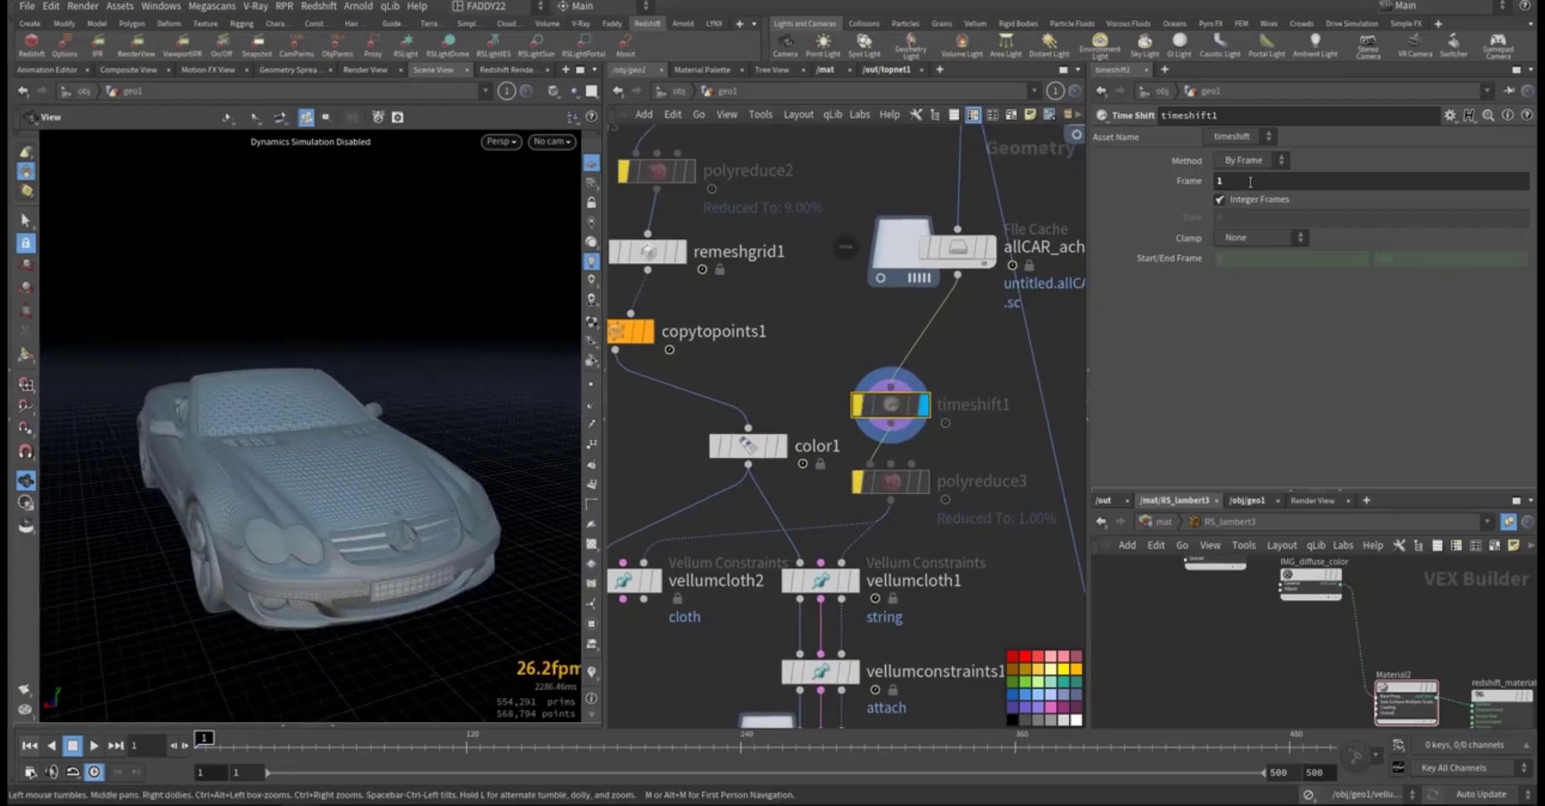
mouse_move(885, 403)
left_click(858, 372)
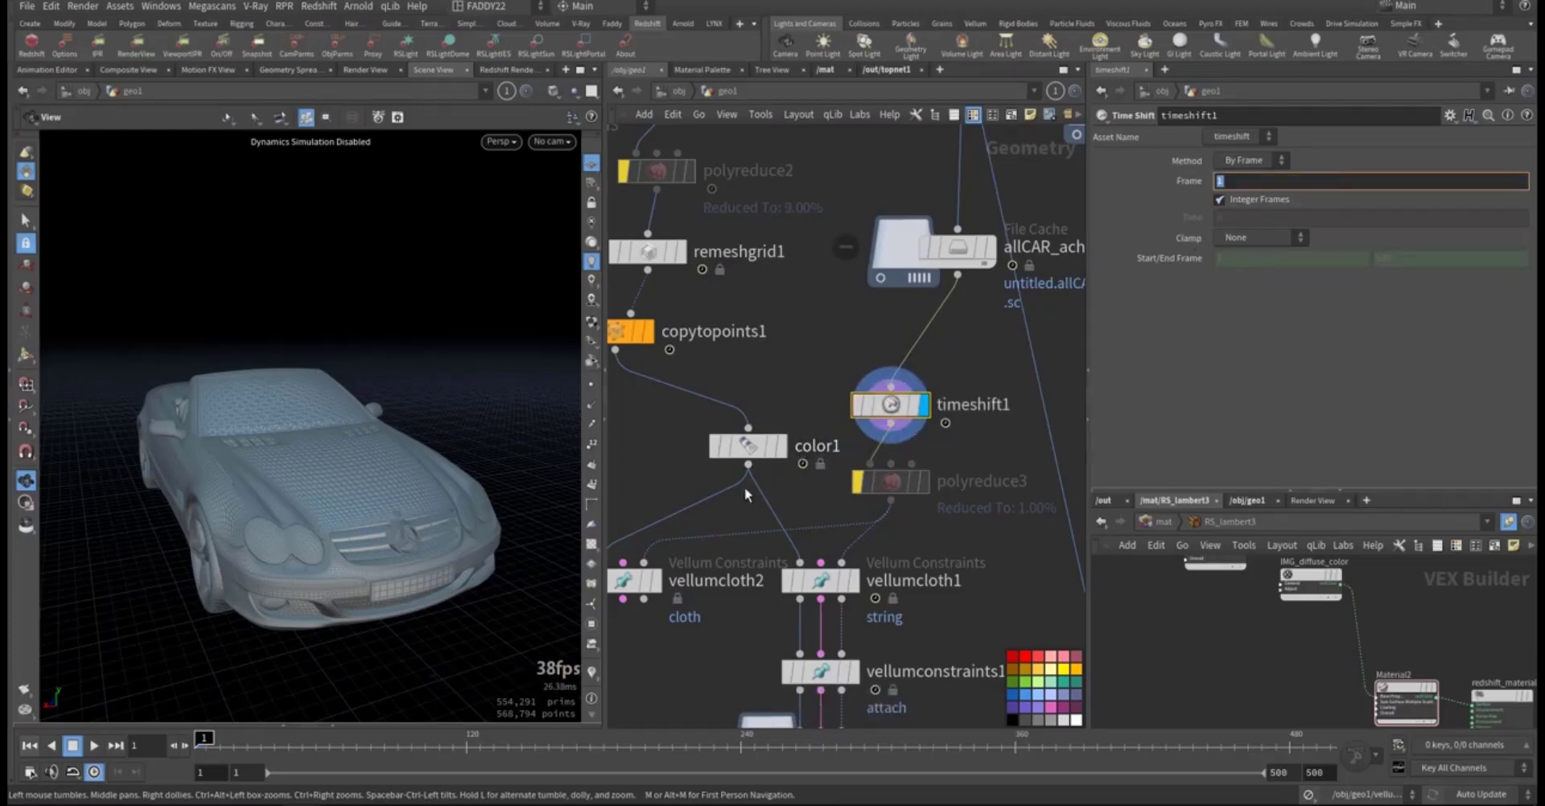
Step: Display the polyreduce3 node and take it off bypass so it reduces the car to 1 percent of its polygons
mouse_move(929, 485)
key("r")
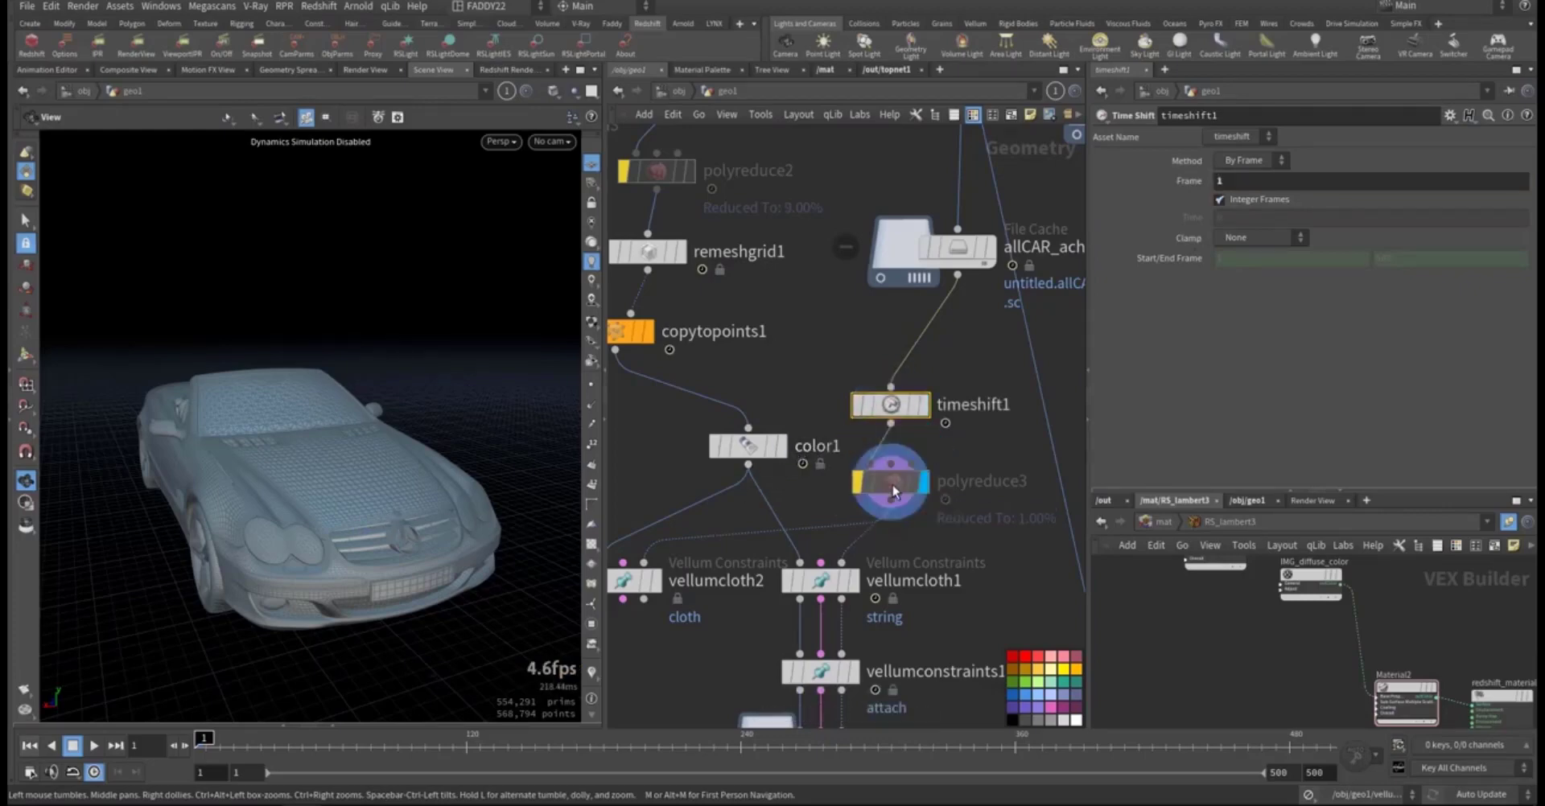
left_click(893, 483)
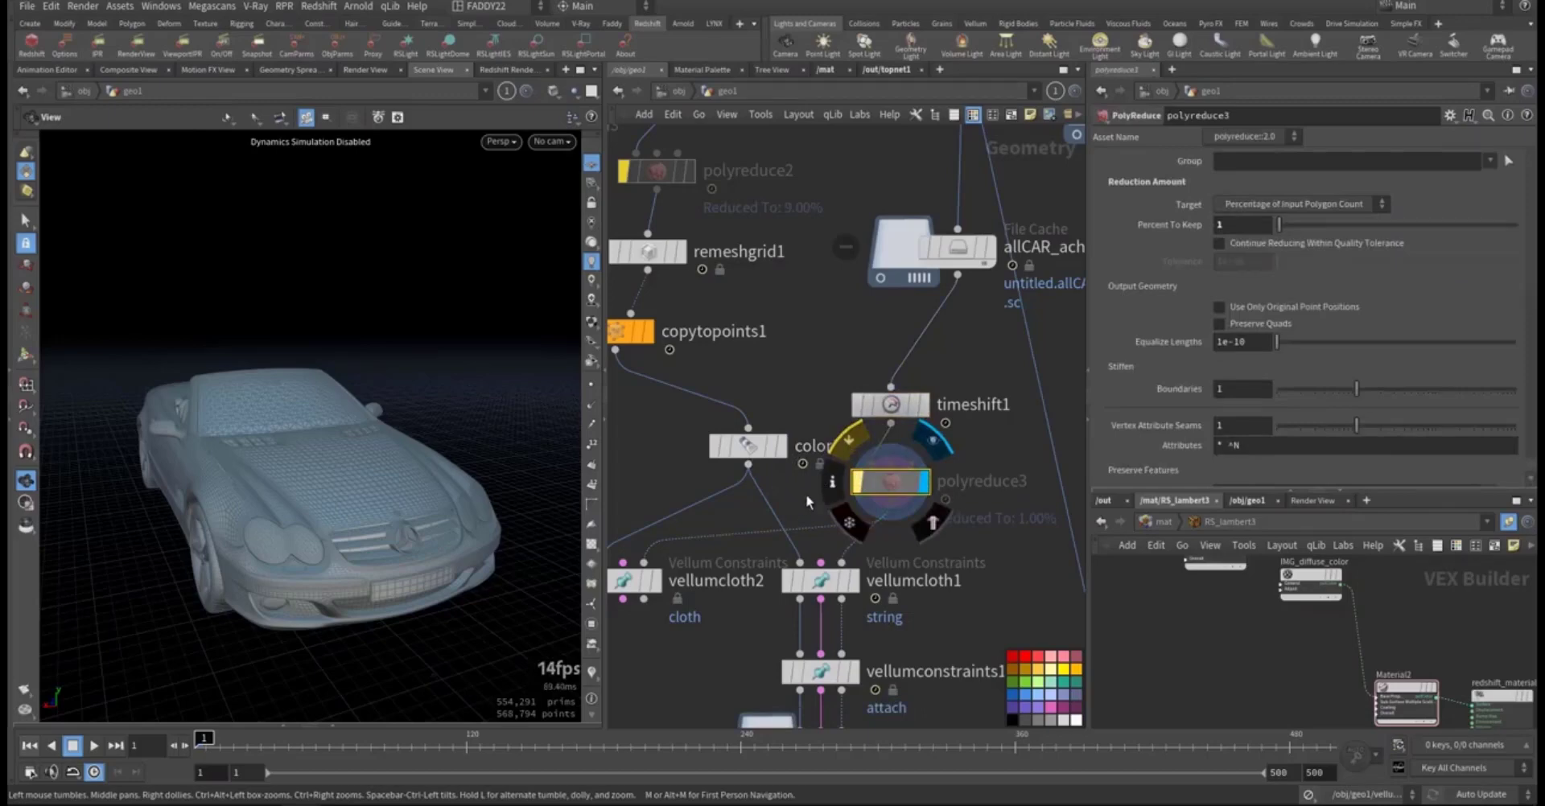
key("b")
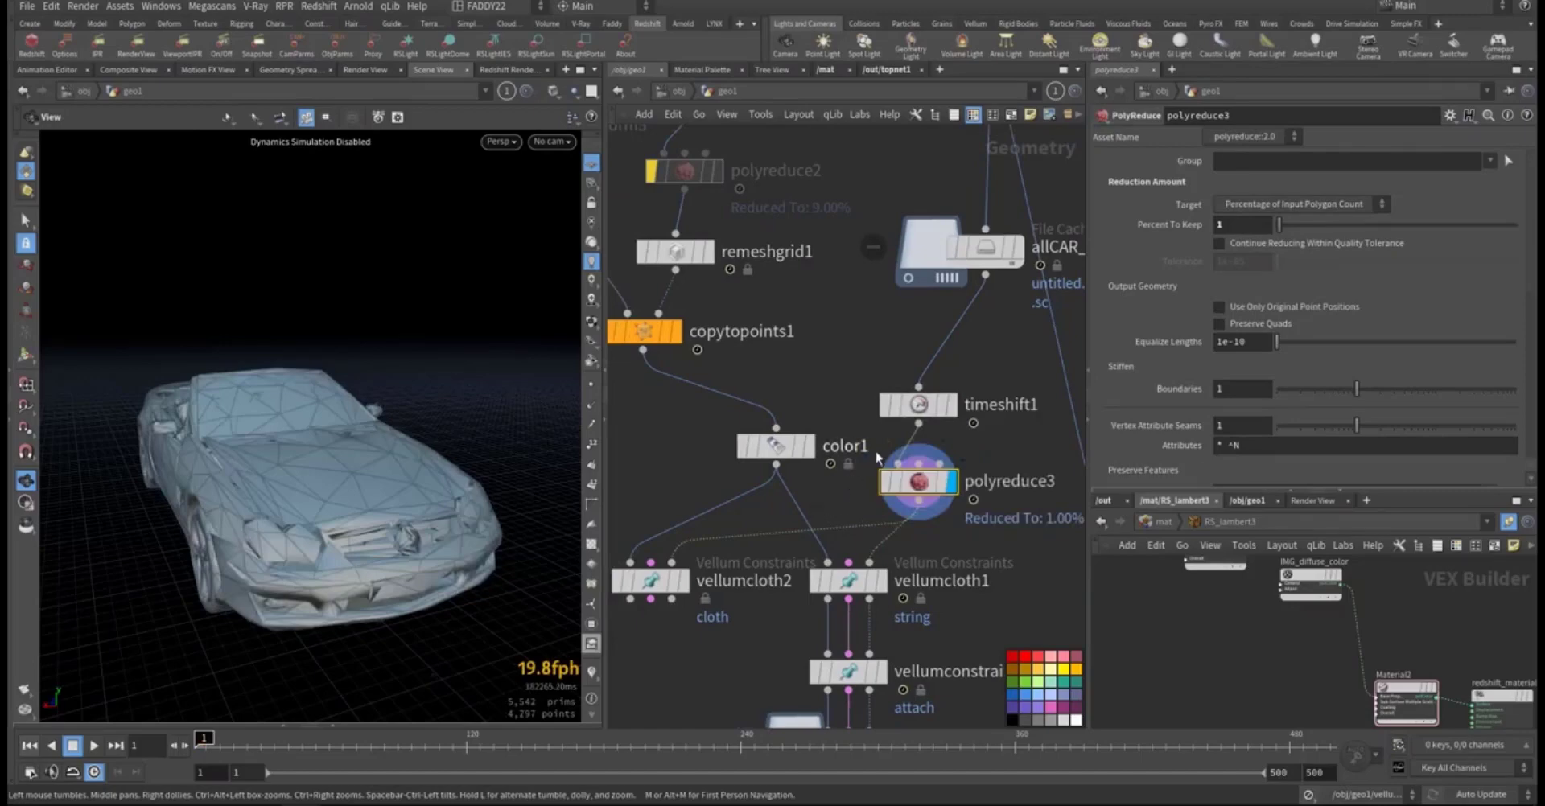
middle_click_drag(805, 372, 840, 347)
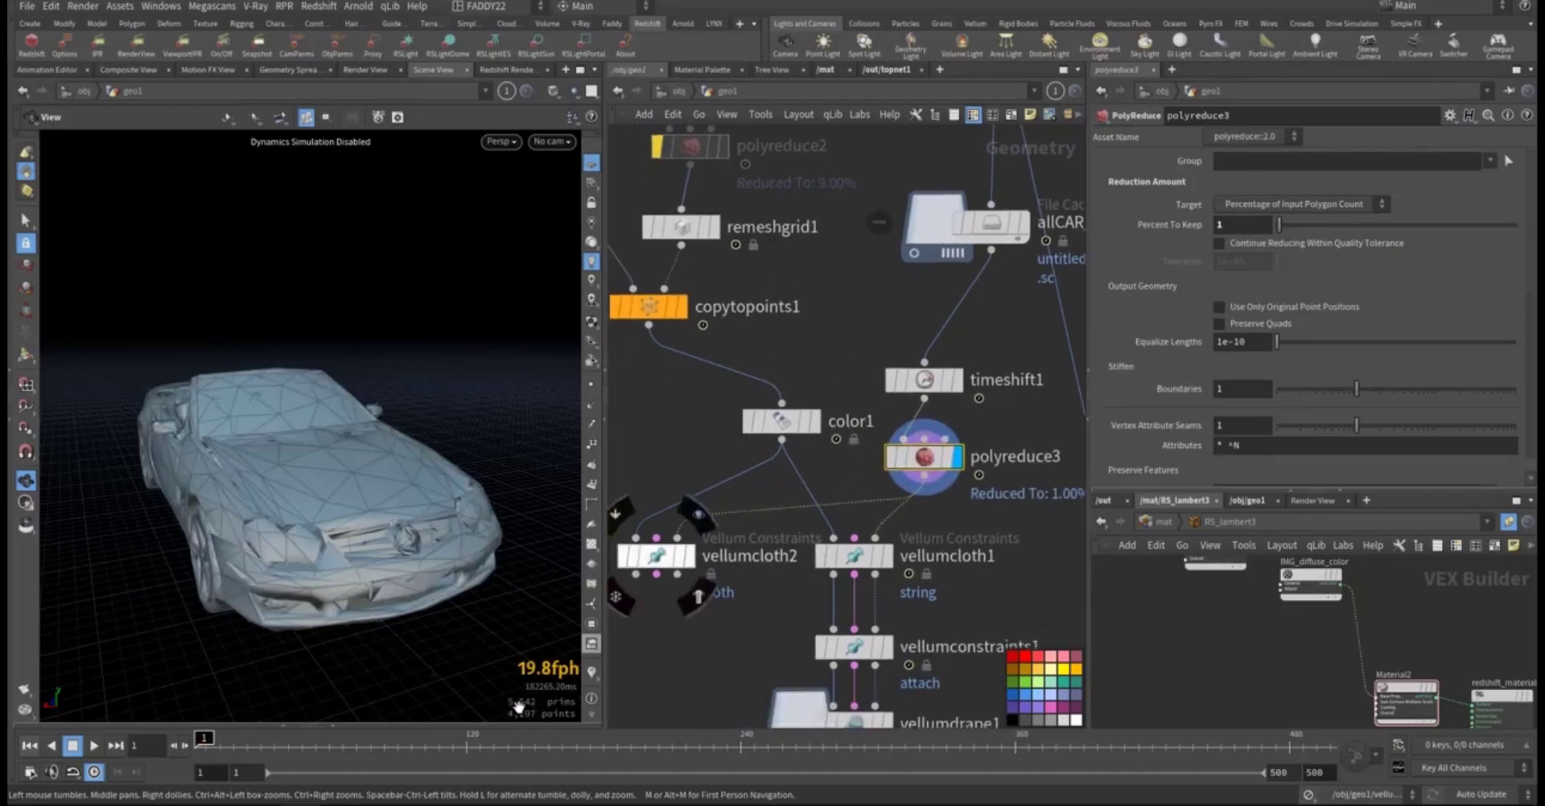
Step: Compare the settings of the vellumcloth2 cloth node with those of the vellumcloth1 string node
middle_click_drag(853, 570, 886, 519)
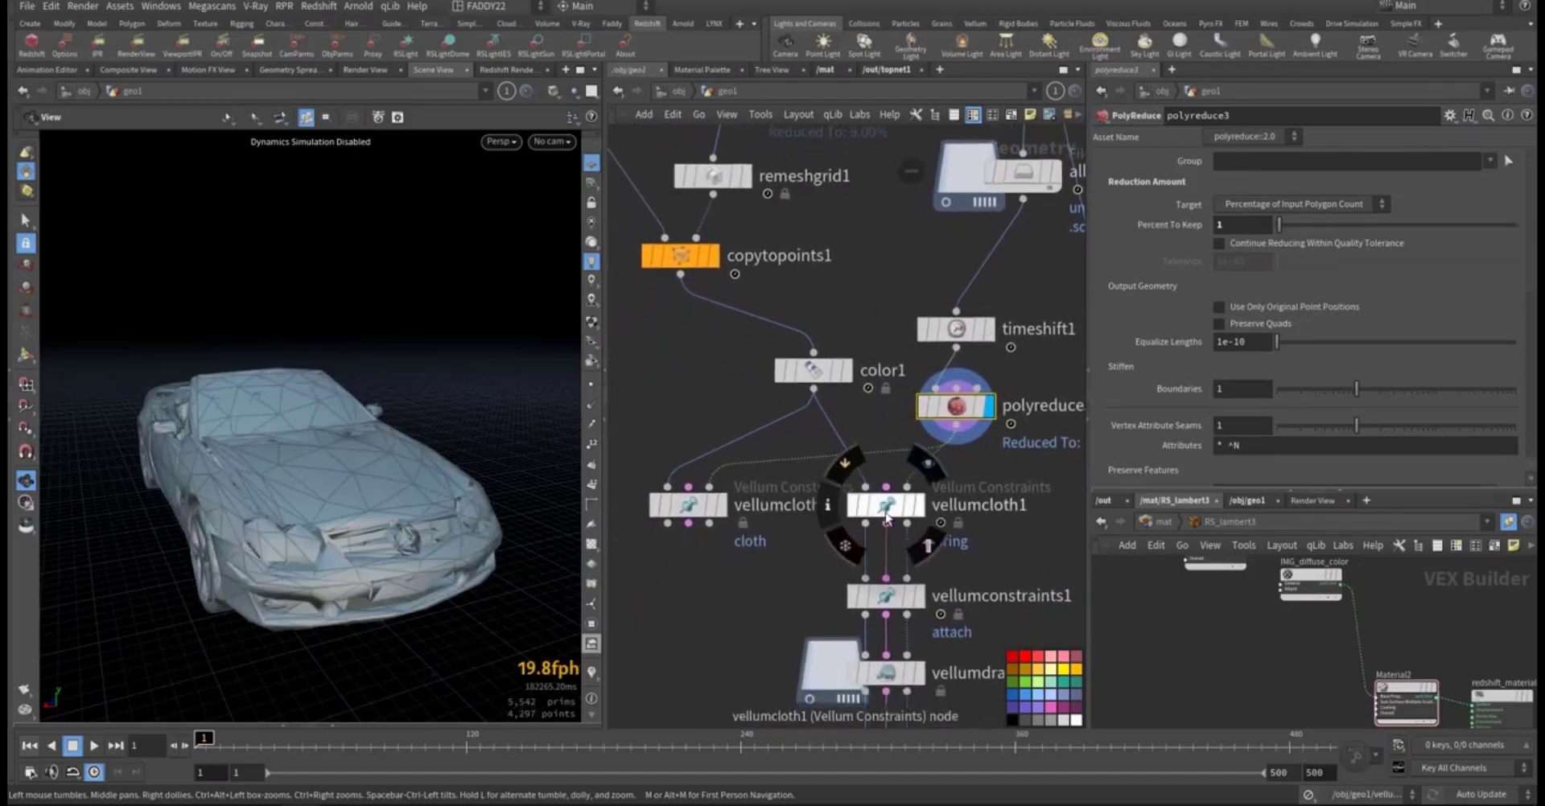
middle_click_drag(746, 562, 788, 538)
scroll(780, 542, "up", 2)
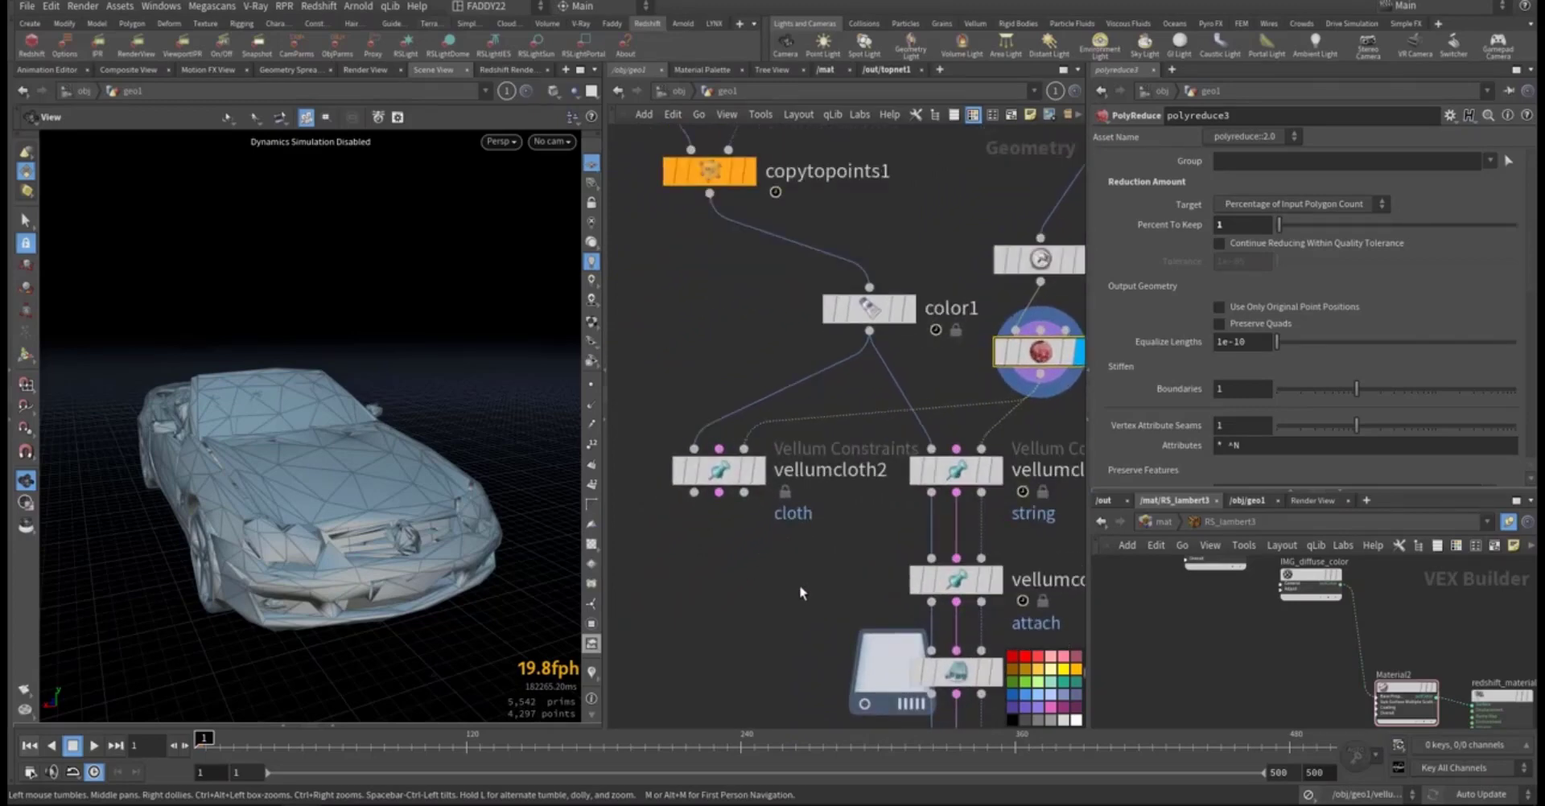
left_click_drag(799, 584, 714, 470)
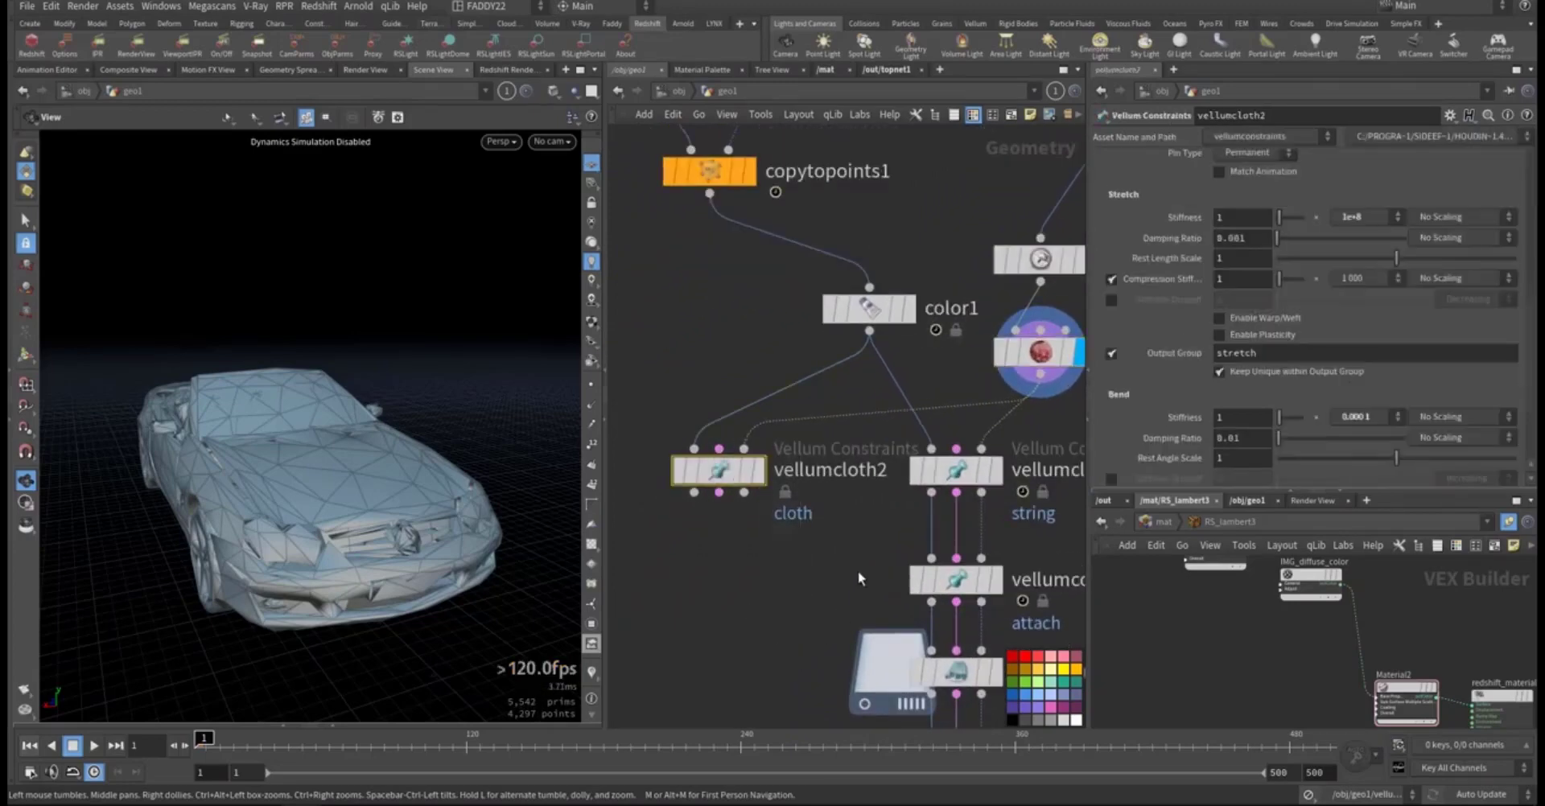
middle_click_drag(858, 578, 807, 599)
left_click(904, 491)
middle_click(1124, 266)
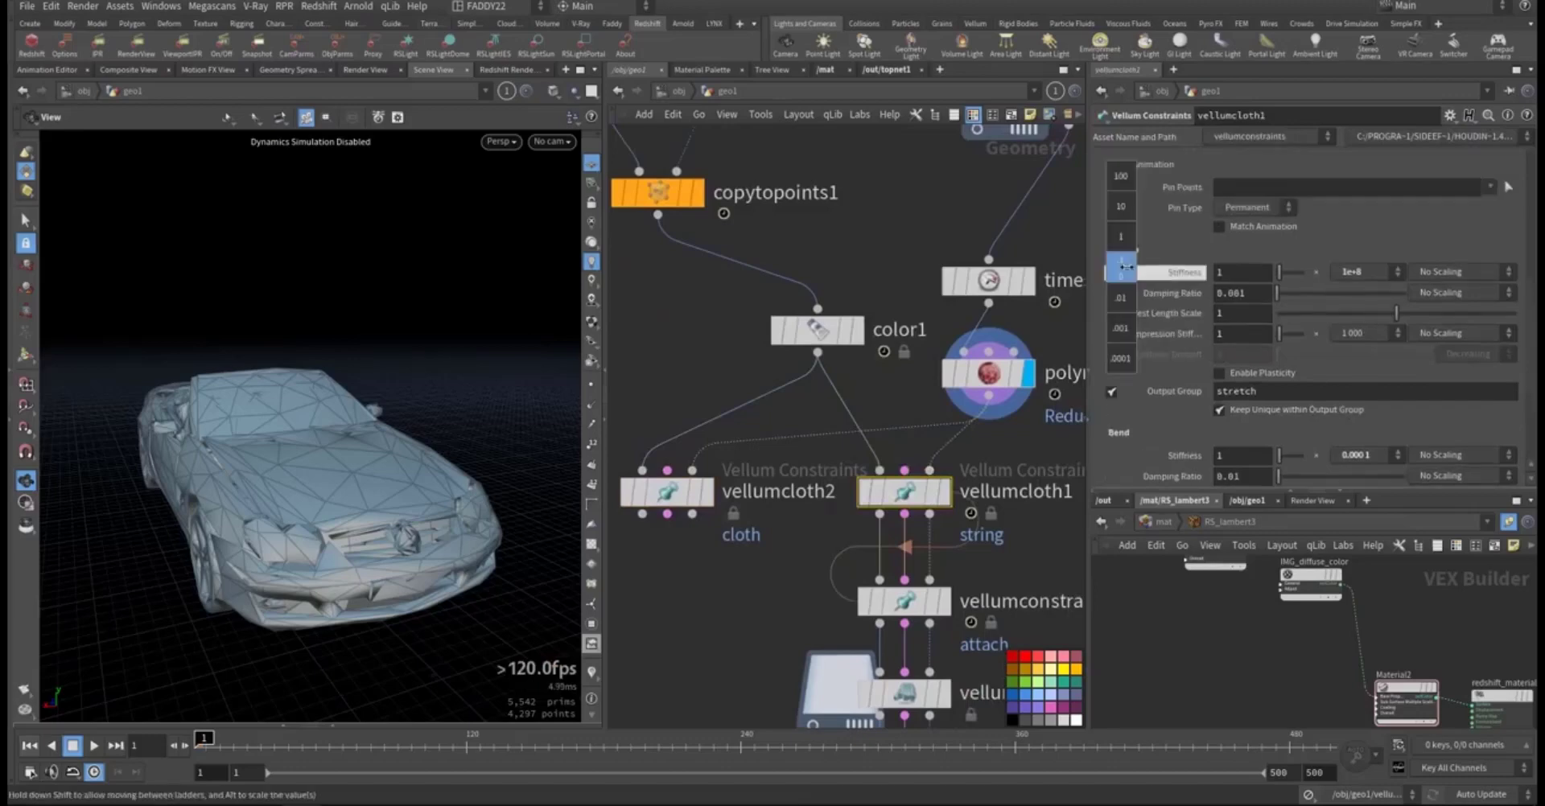
scroll(1135, 274, "up", 10)
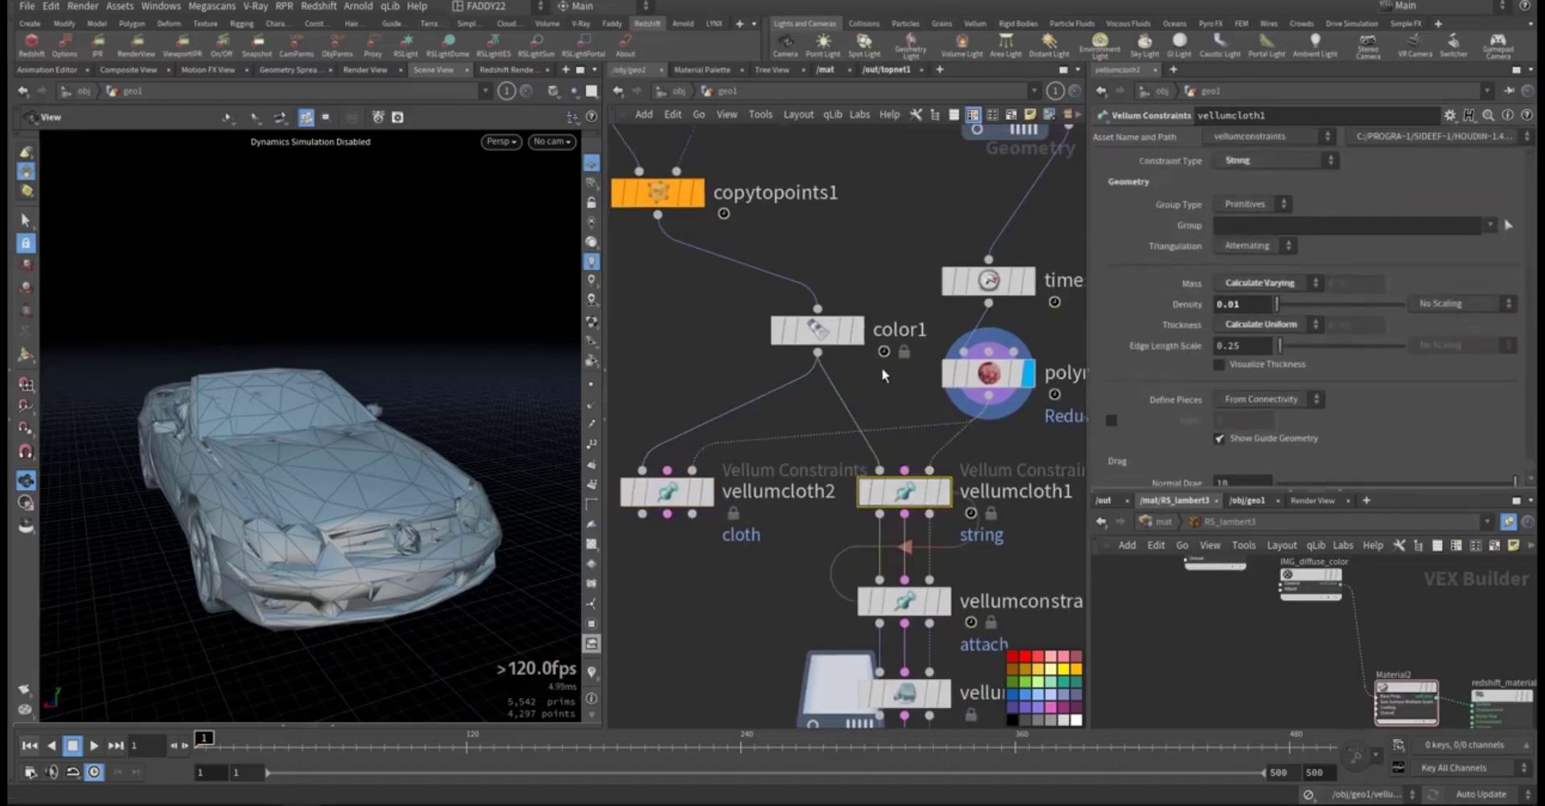
middle_click_drag(726, 548, 746, 507)
left_click_drag(651, 358, 726, 556)
middle_click_drag(761, 548, 712, 565)
left_click_drag(815, 517, 970, 438)
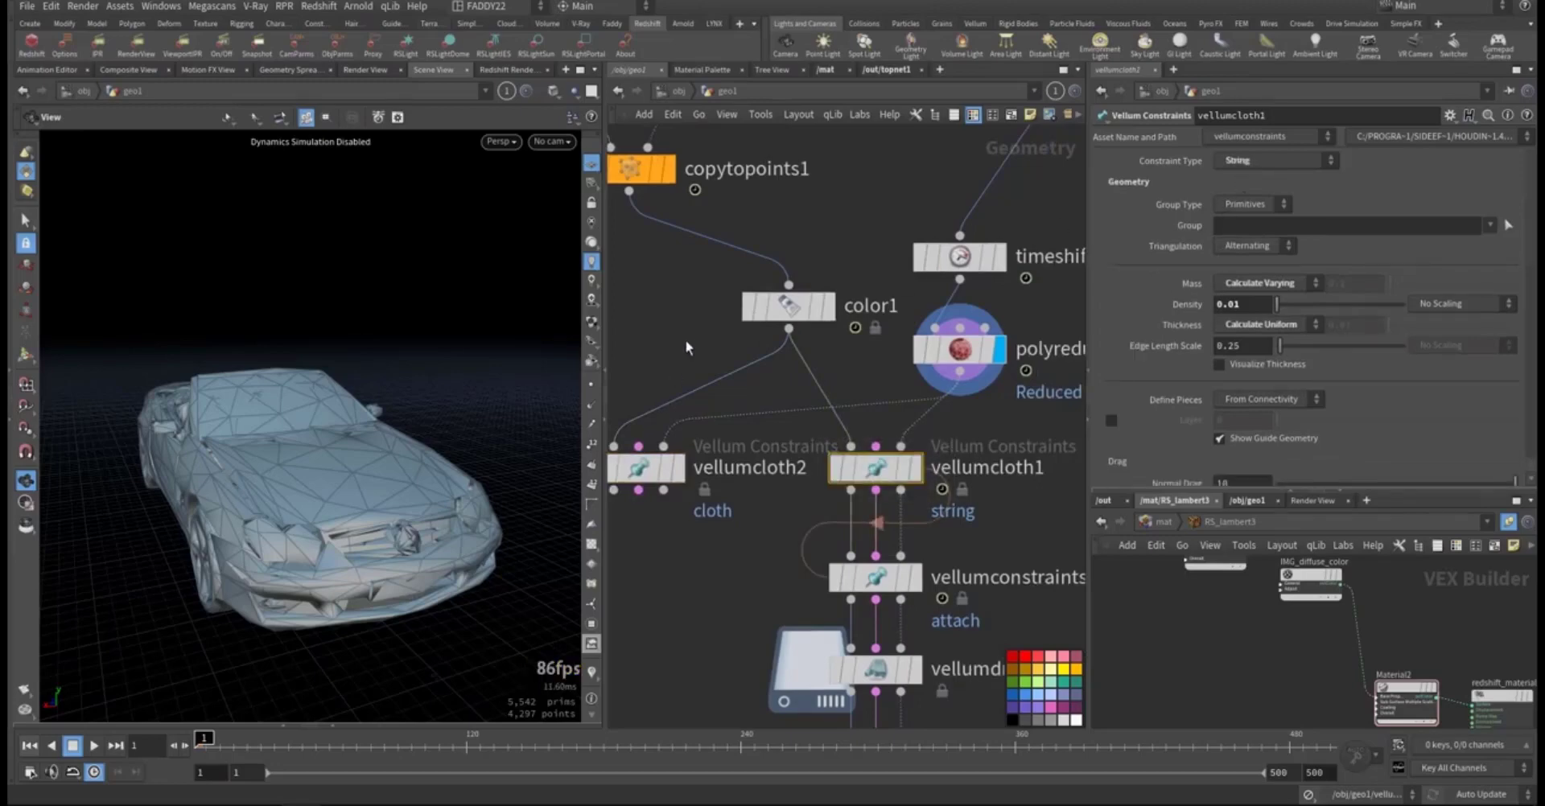
Step: Delete the vellumcloth2 cloth constraint node from the network
left_click_drag(687, 347, 641, 543)
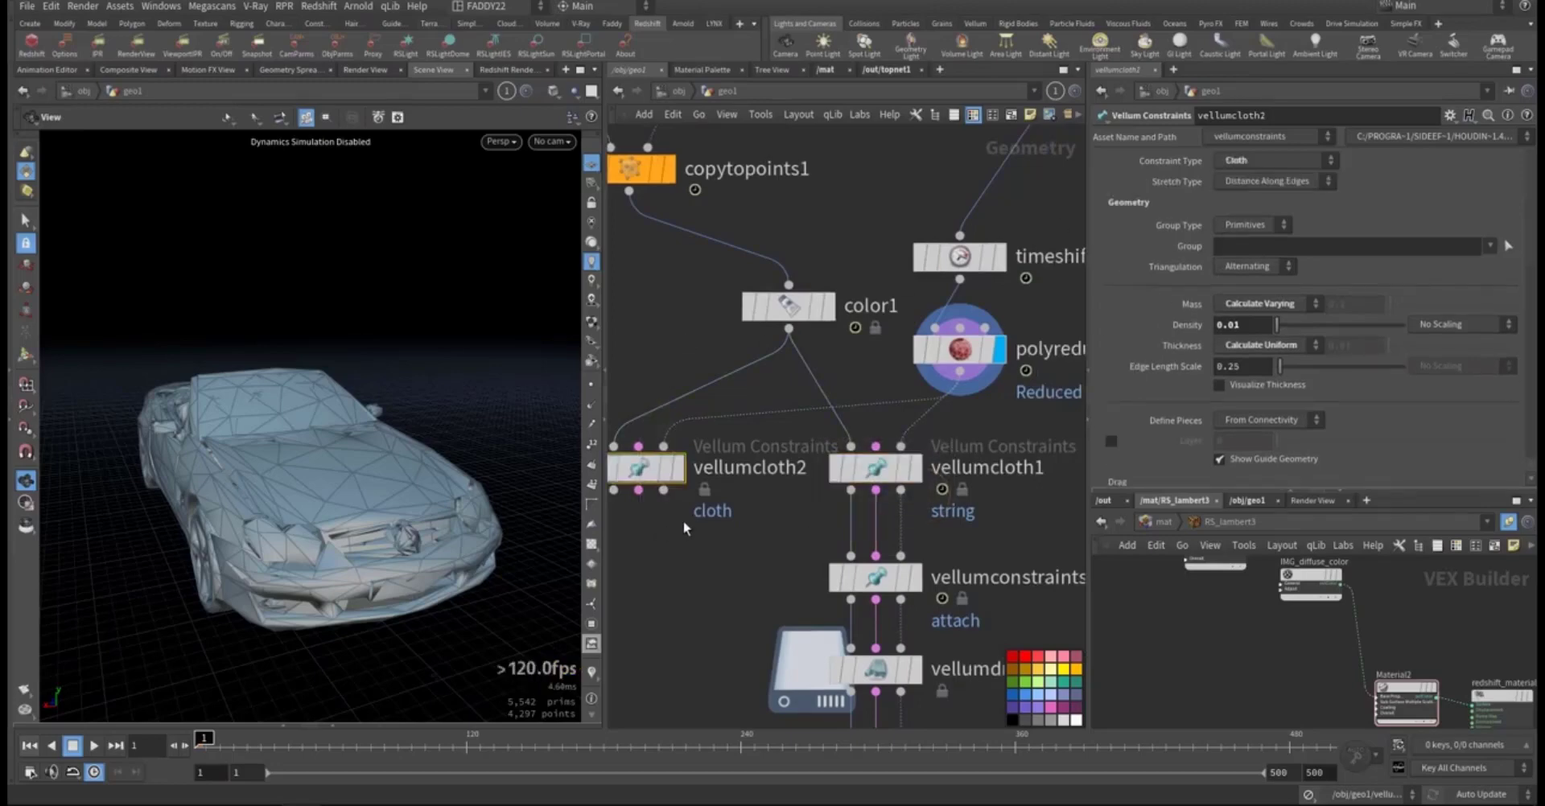
key("Delete")
middle_click_drag(771, 465, 746, 398)
Step: Select vellumcloth1 and review its constraint type choices, density, and the stretch and bend stiffness options without changing them
left_click_drag(746, 397, 900, 430)
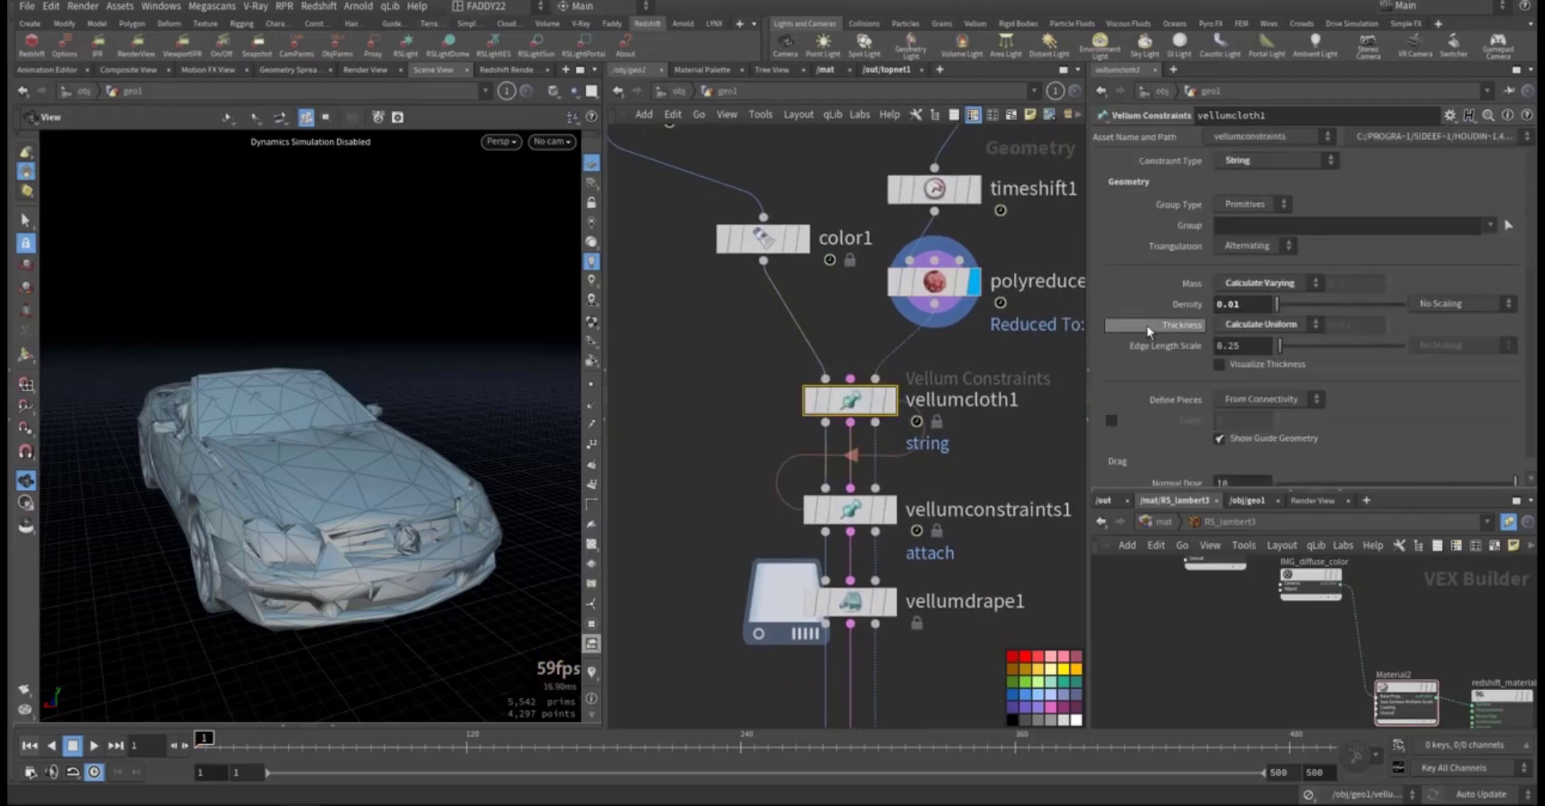
left_click(1282, 165)
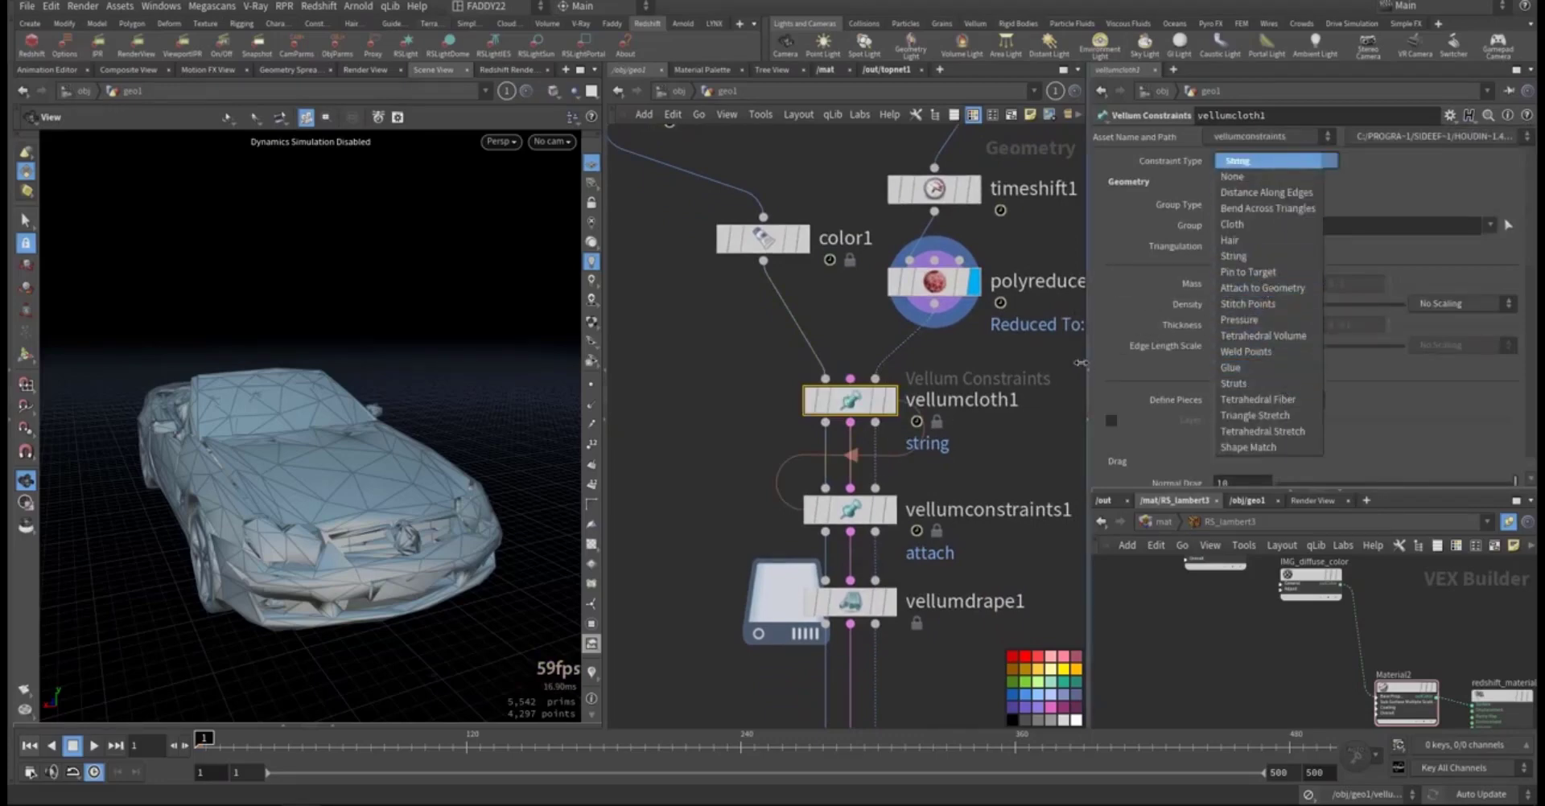
left_click(1055, 362)
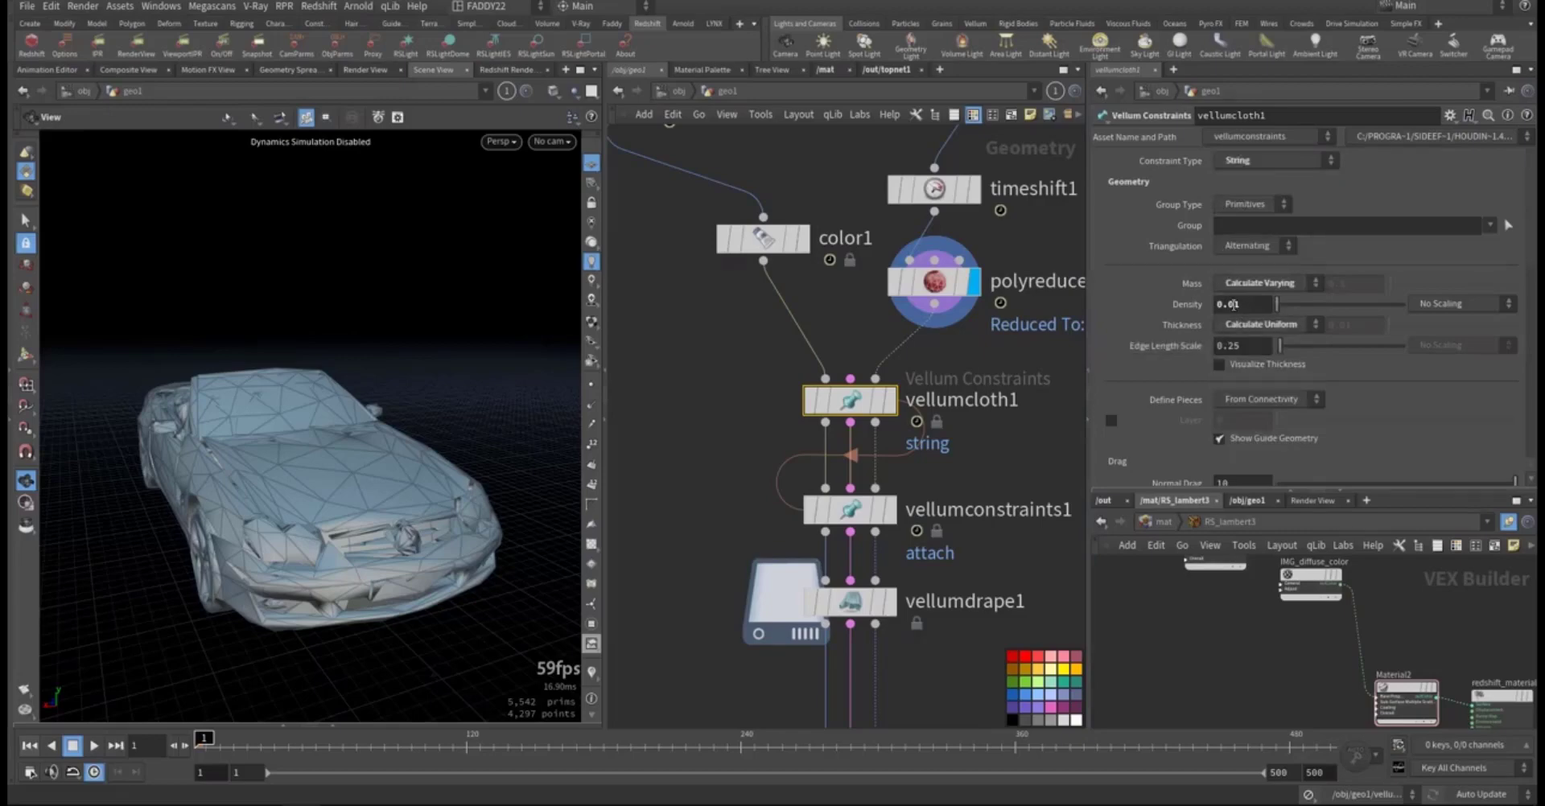
scroll(1191, 335, "down", 5)
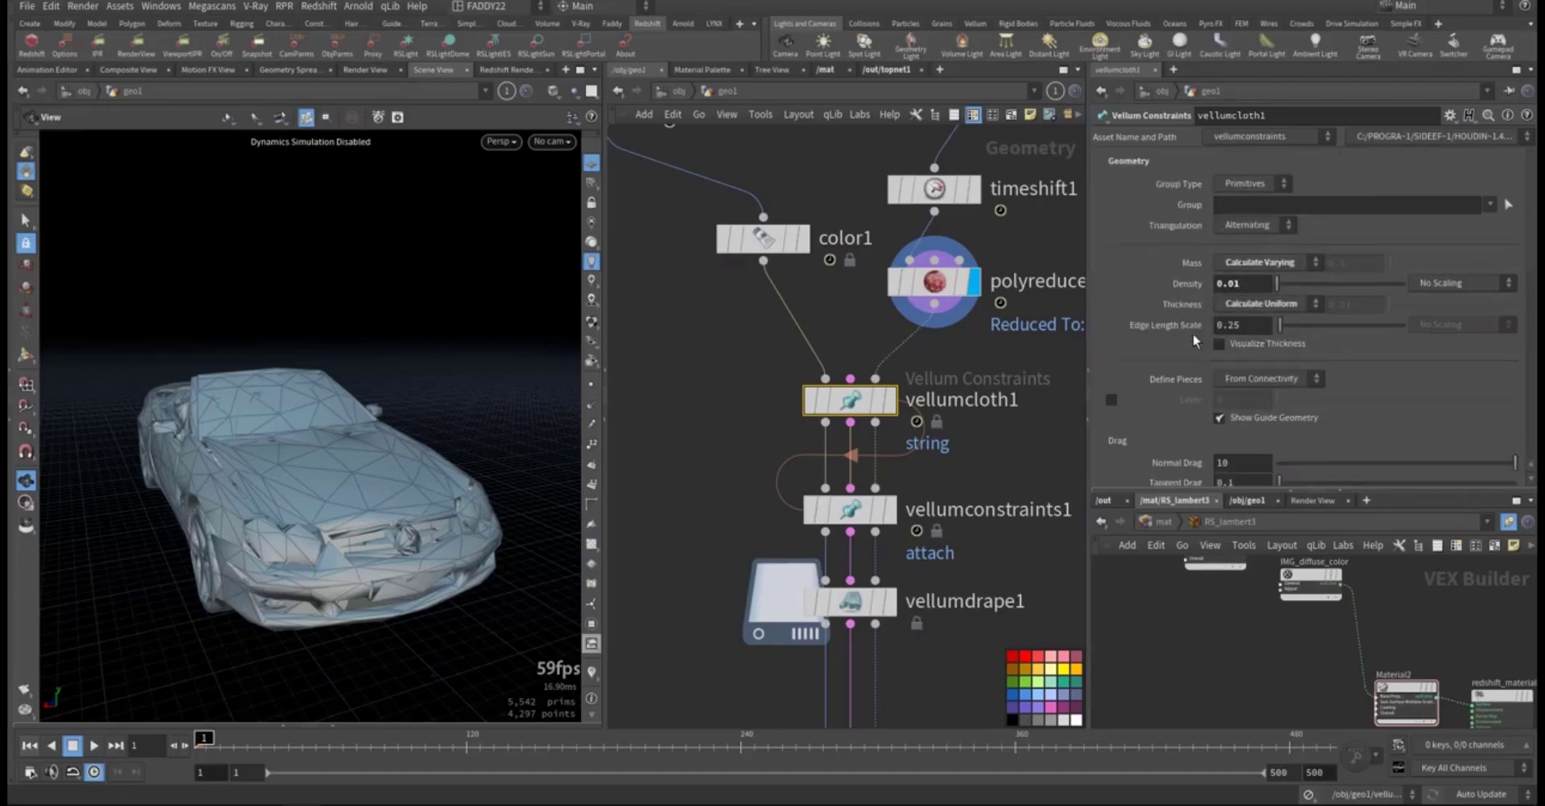
scroll(1183, 346, "down", 2)
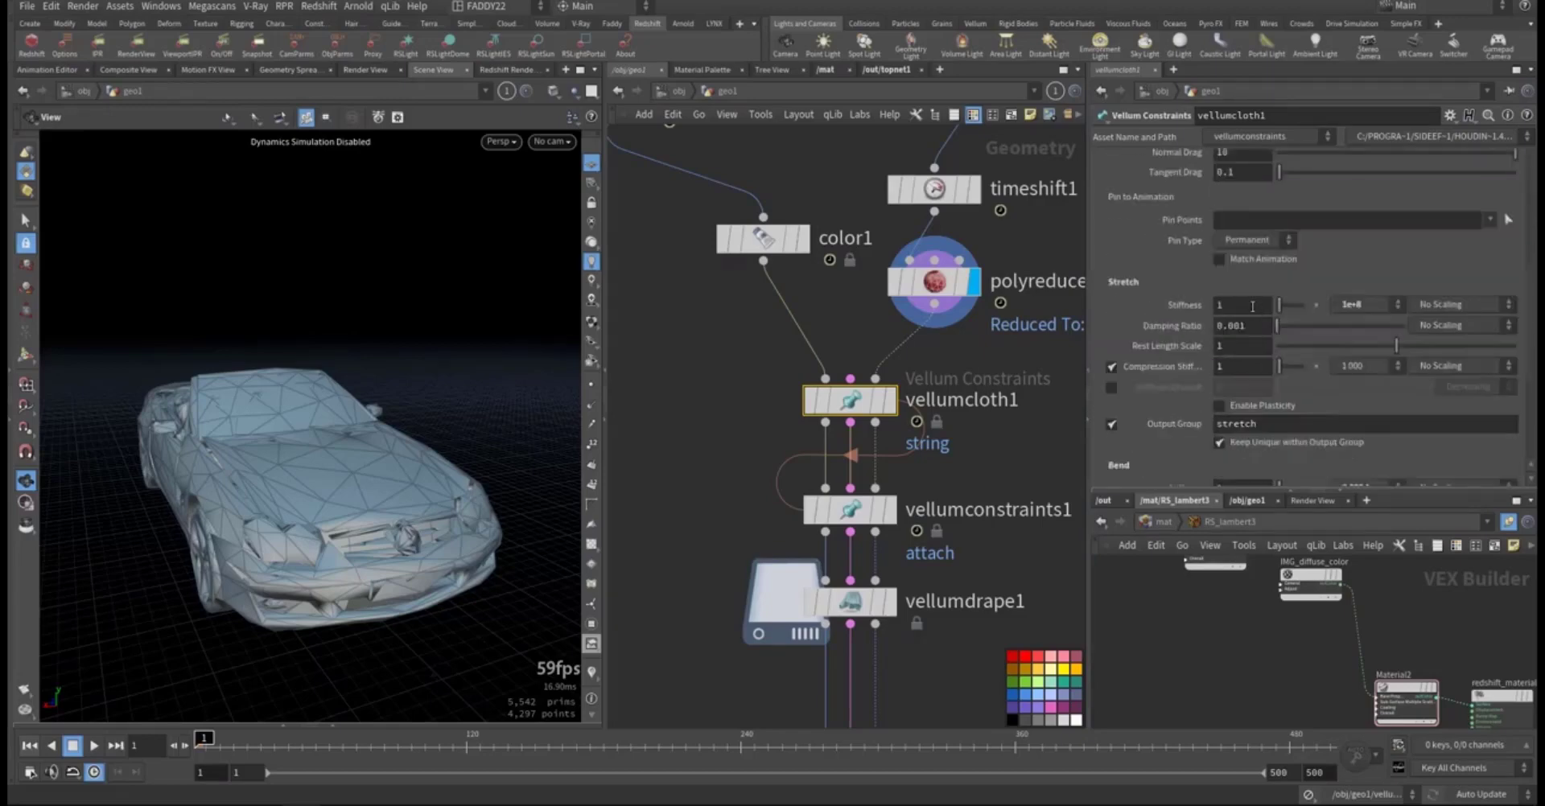
left_click(1360, 304)
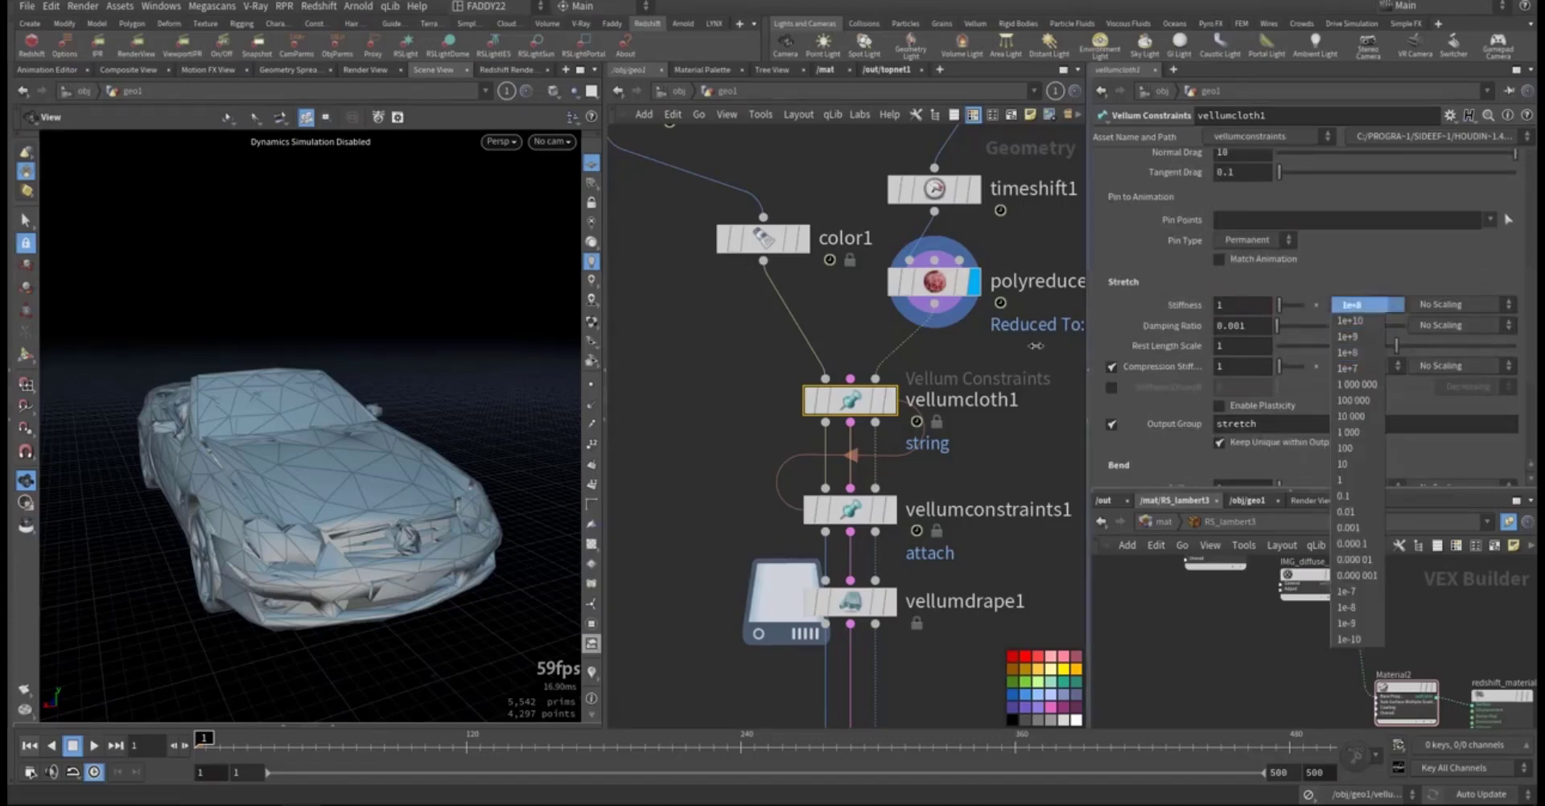
scroll(1186, 367, "down", 3)
scroll(1191, 364, "down", 1)
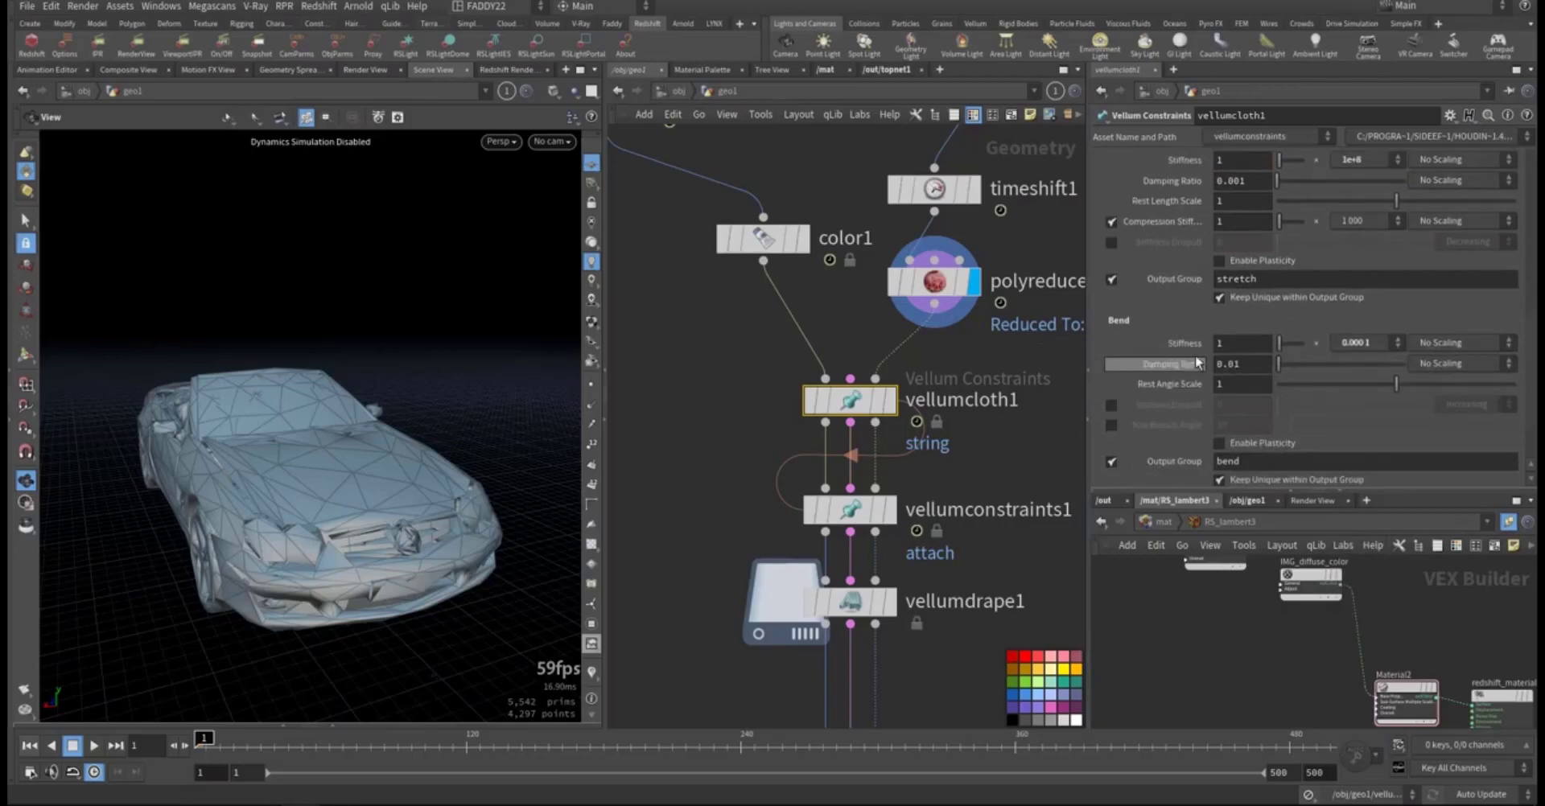
left_click(1351, 347)
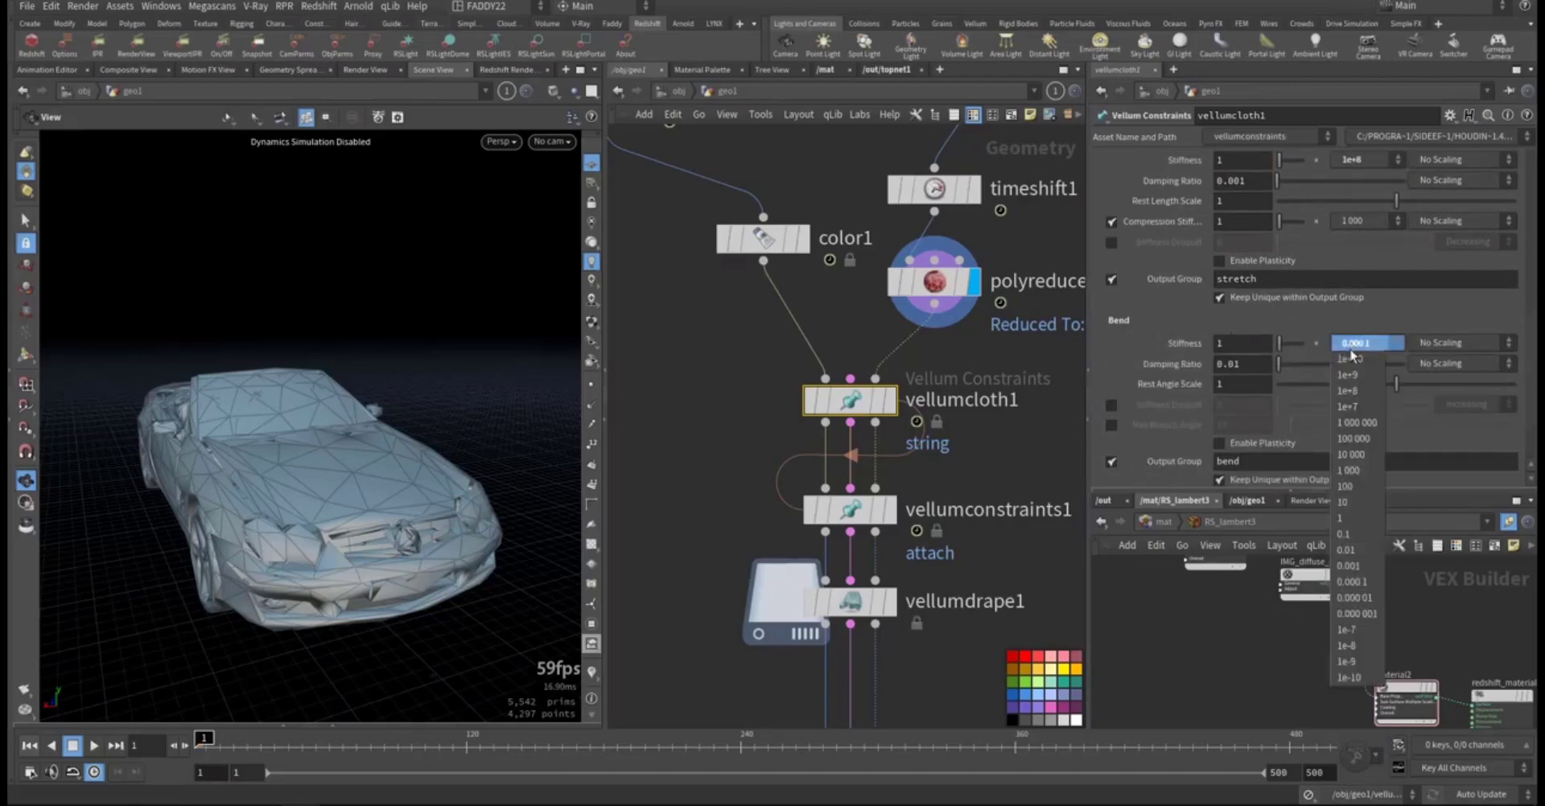
left_click(1130, 479)
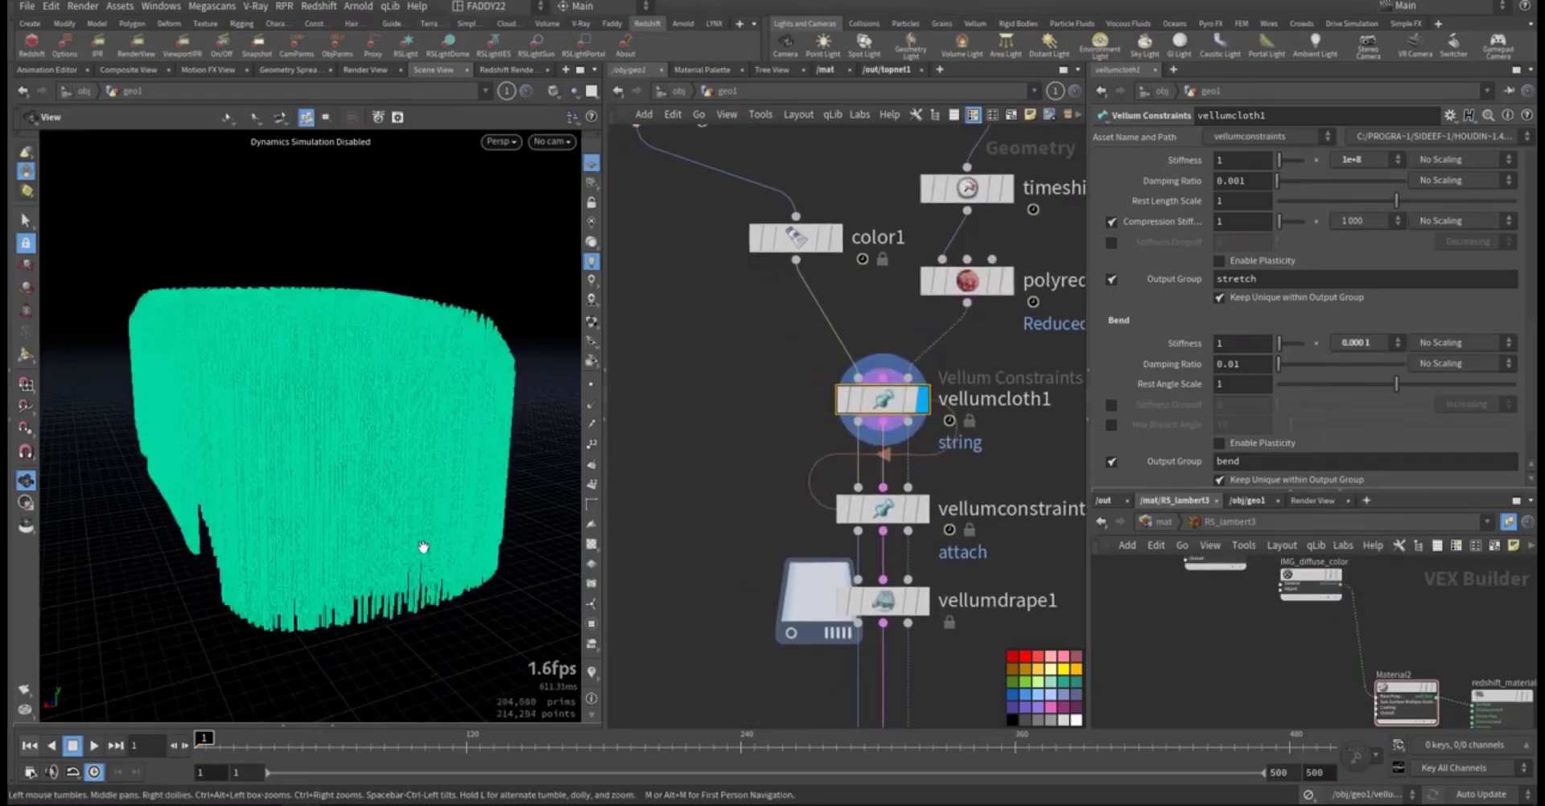
Step: Display the vellumcloth1 node and inspect the hanging strips up close around the car's side
left_click_drag(424, 547, 345, 535)
middle_click_drag(743, 489, 754, 388)
left_click_drag(400, 515, 321, 490)
right_click_drag(476, 441, 431, 455)
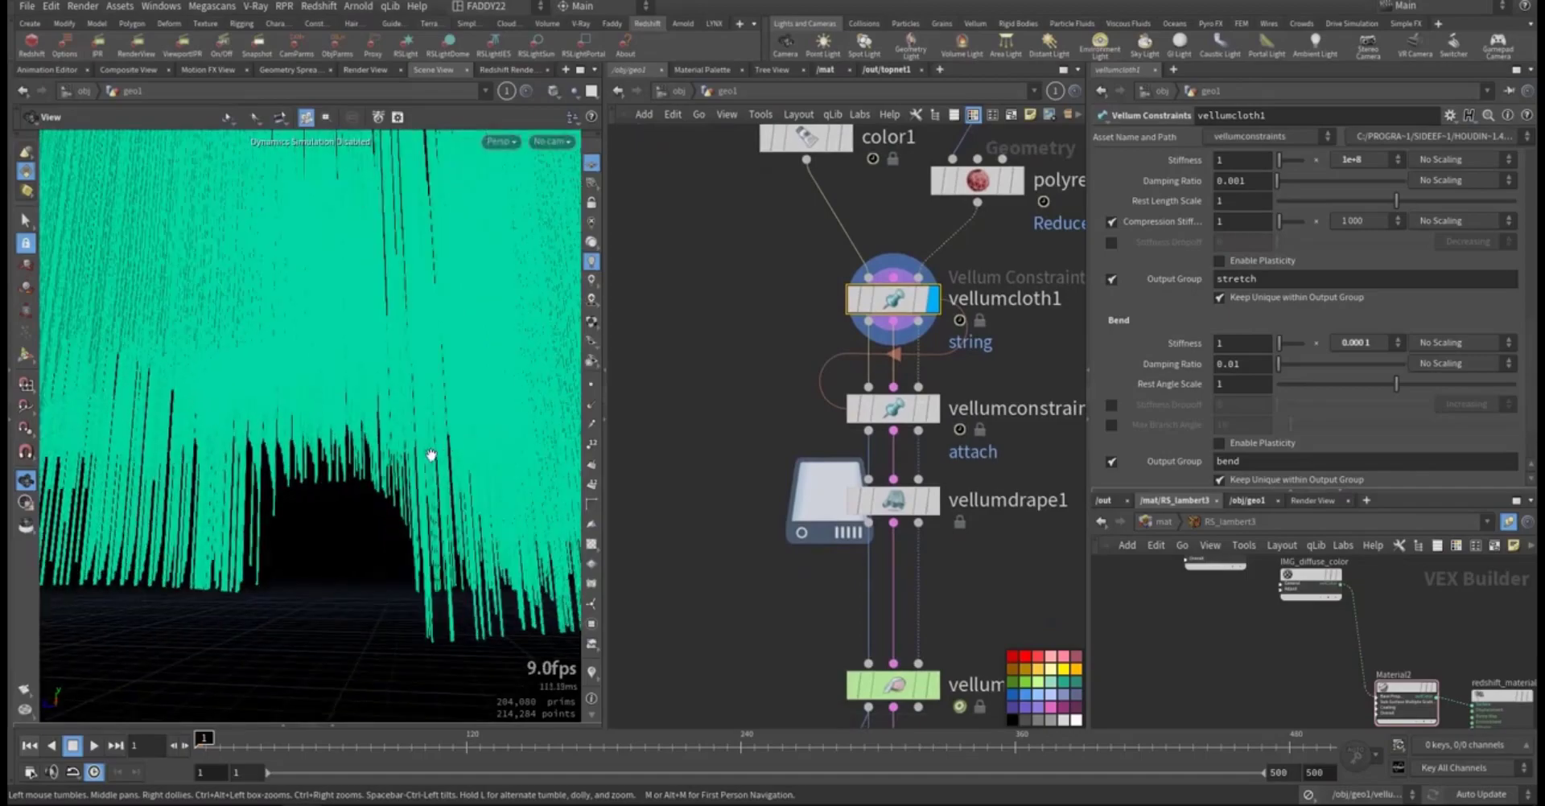
Step: Show polyreduce3 as a template and inspect the reduced car's wireframe against the vellumcloth1 strips from several angles
left_click(1006, 184)
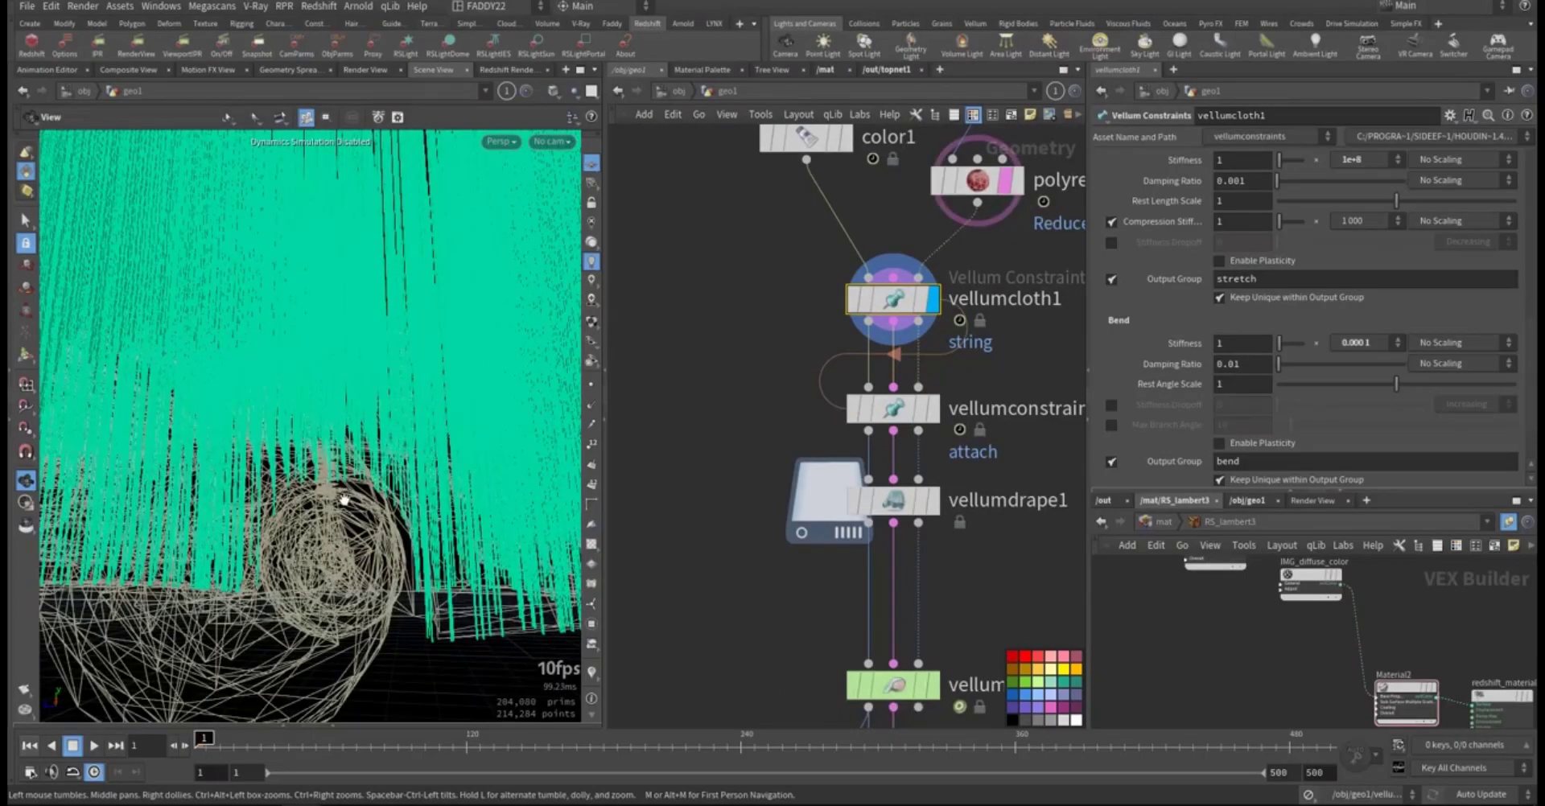
left_click_drag(390, 529, 548, 557)
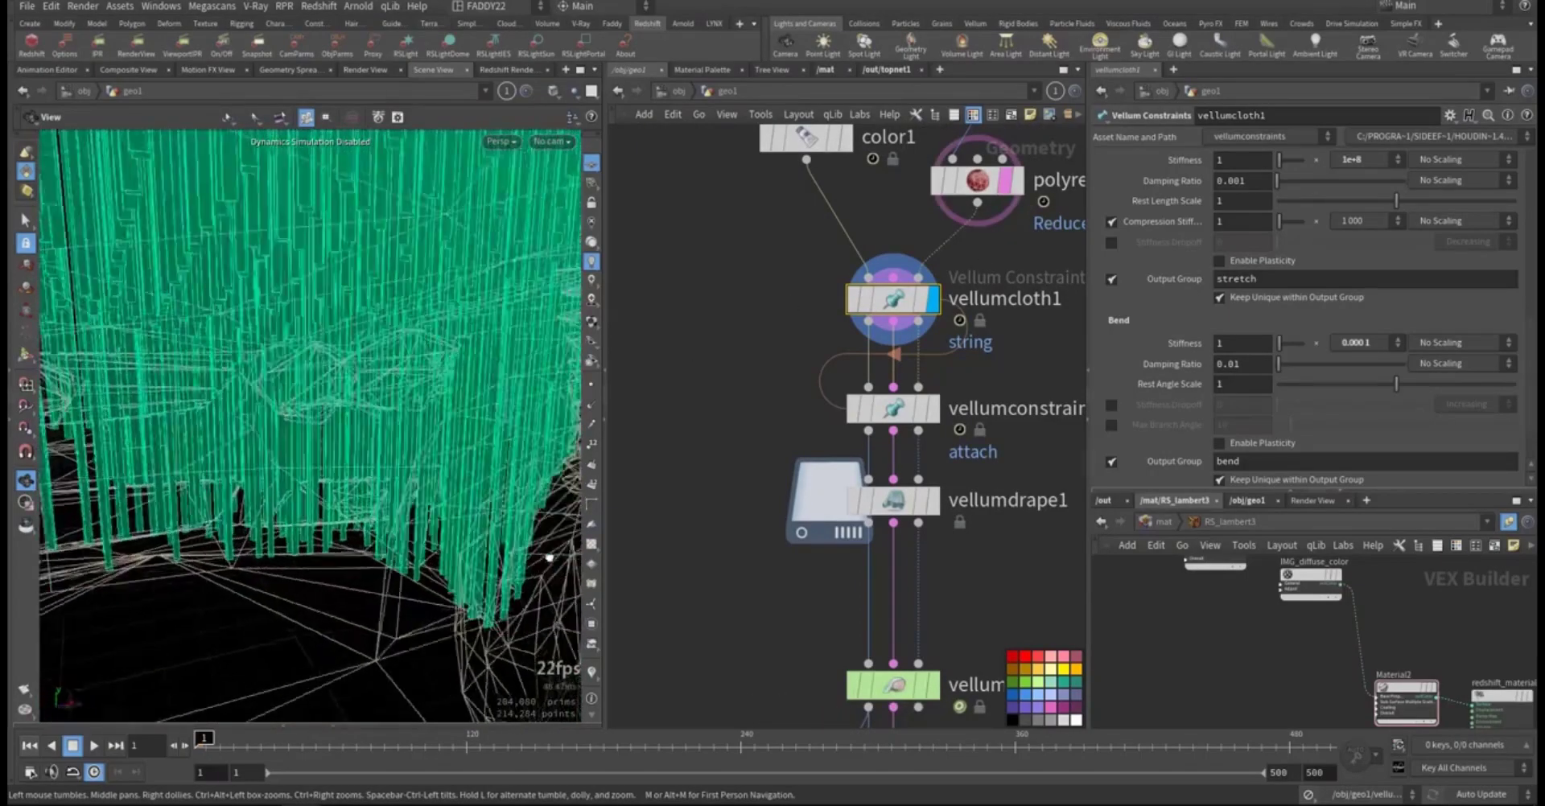
left_click_drag(214, 414, 231, 490)
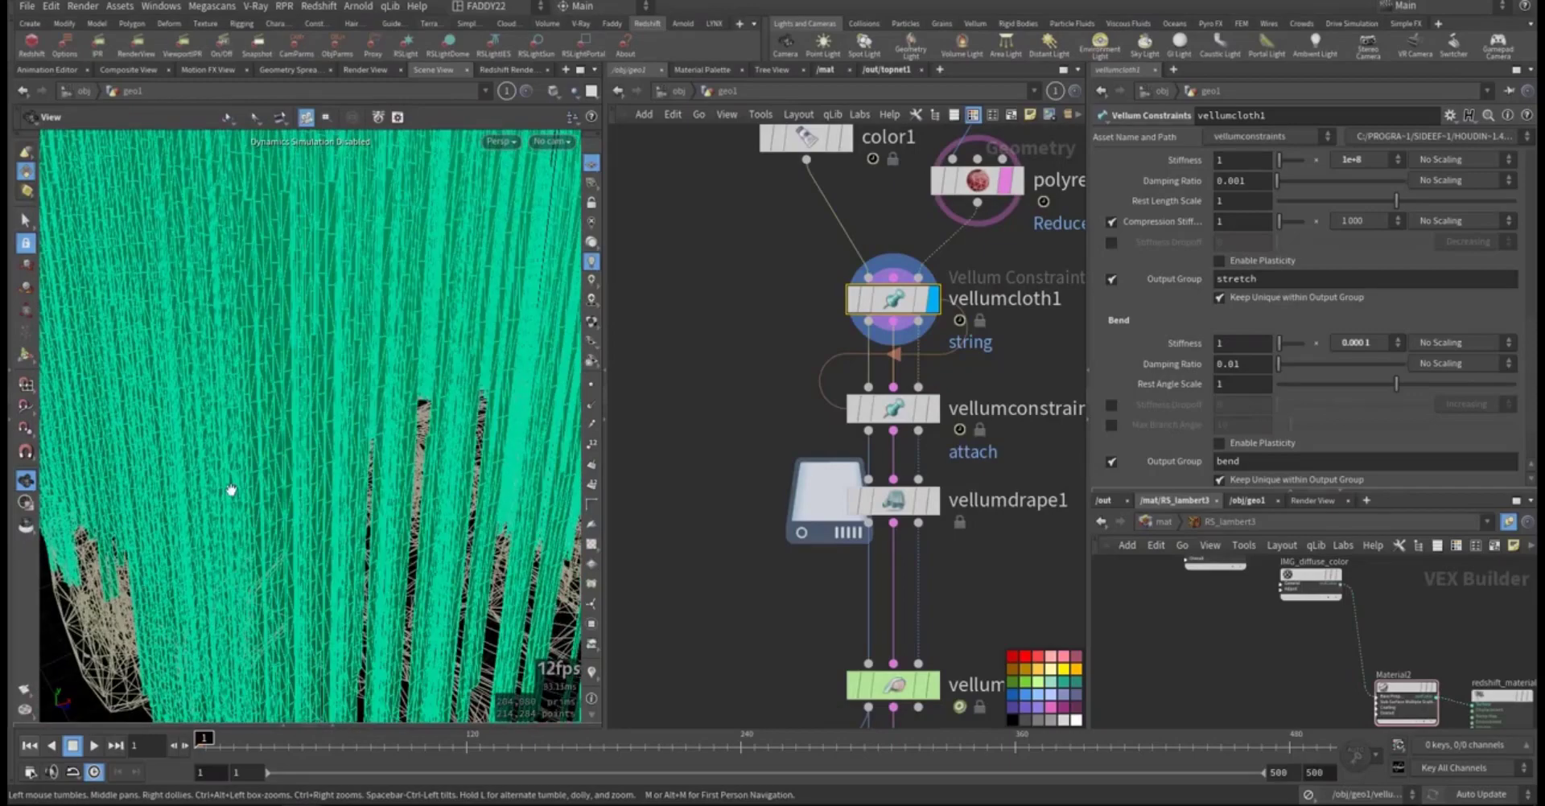
right_click_drag(231, 490, 107, 524)
left_click_drag(280, 500, 735, 492)
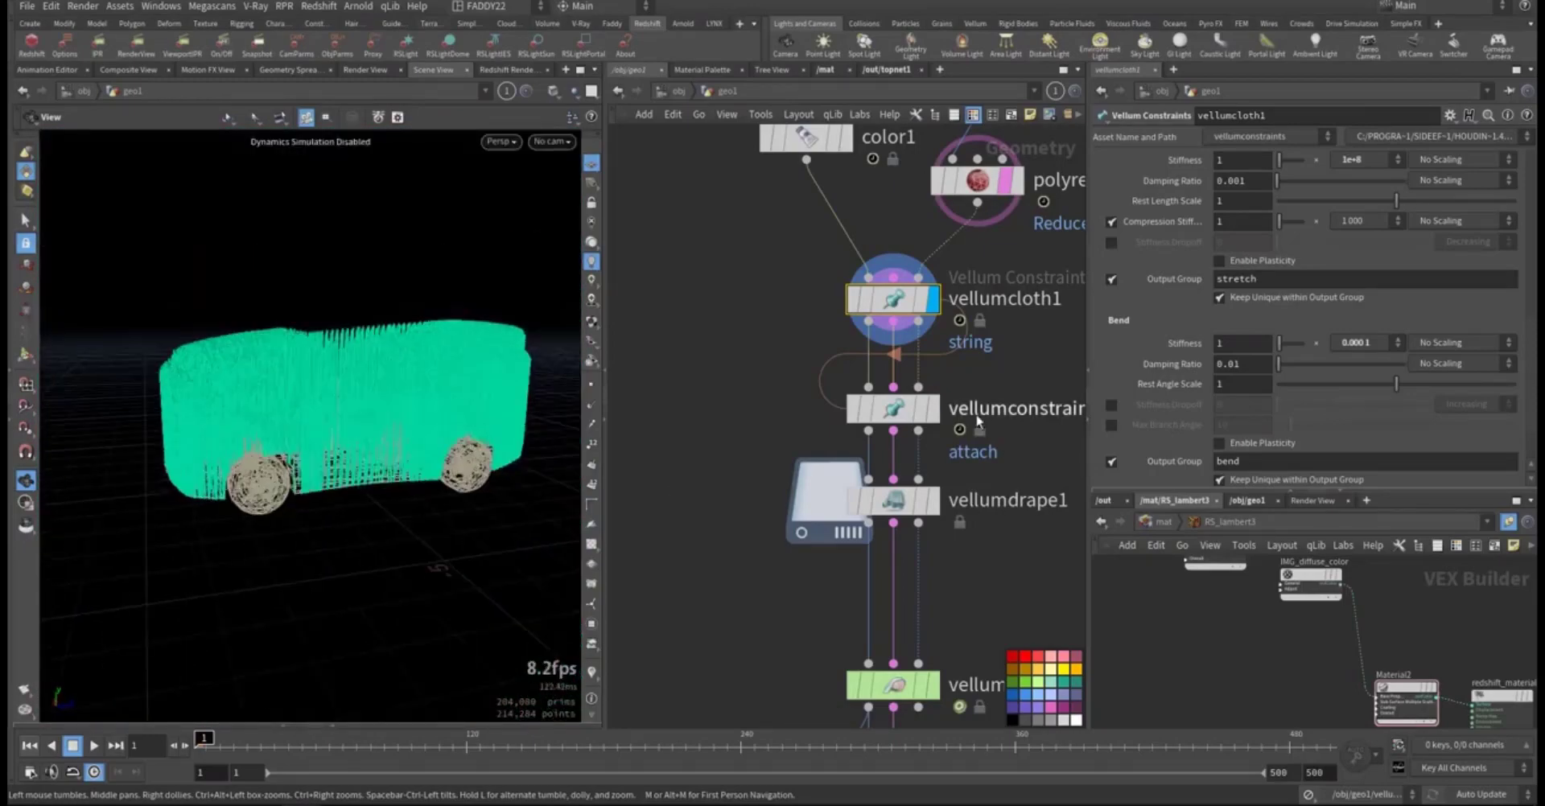
Step: Display and select the vellumconstraints1 node and examine its Attach to Geometry settings and the pinned point group
left_click(927, 420)
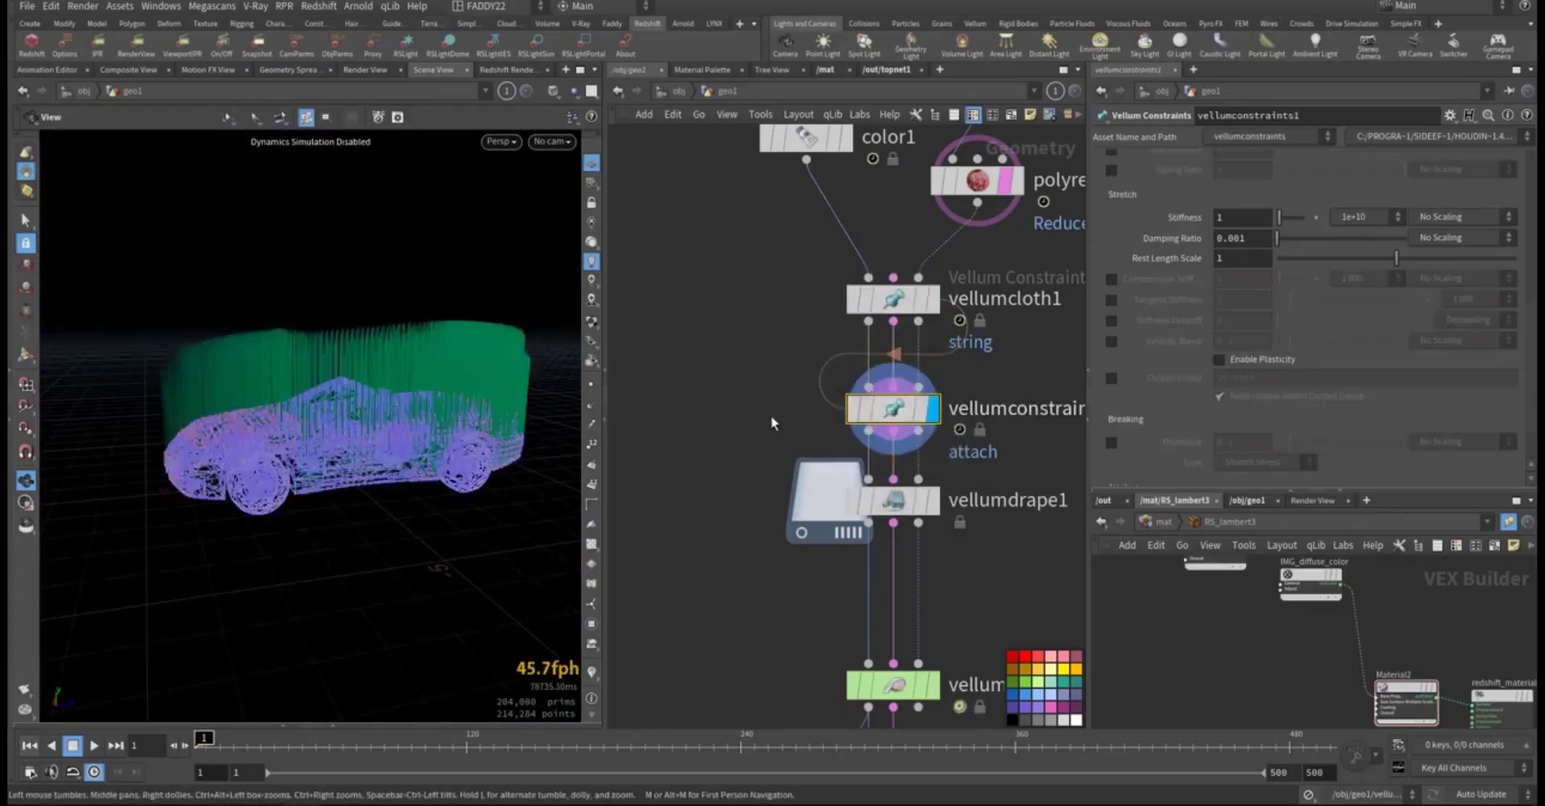
left_click_drag(786, 371, 952, 438)
scroll(1142, 365, "up", 10)
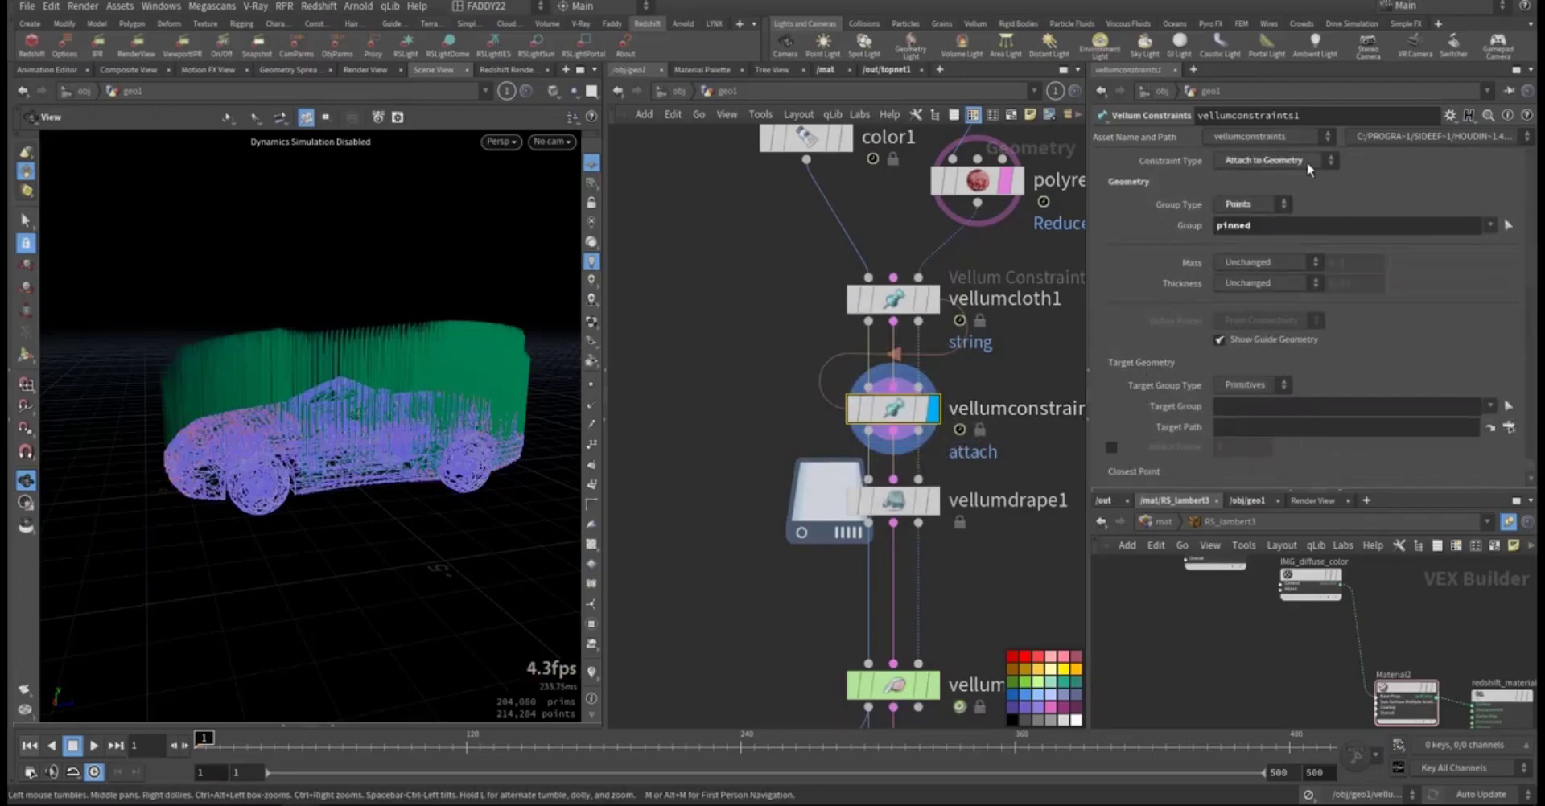
Step: Trace the network up to the pinned group node below matchsize1 and back, checking vellumconstraints1's target and closest point settings
middle_click_drag(777, 293, 775, 353)
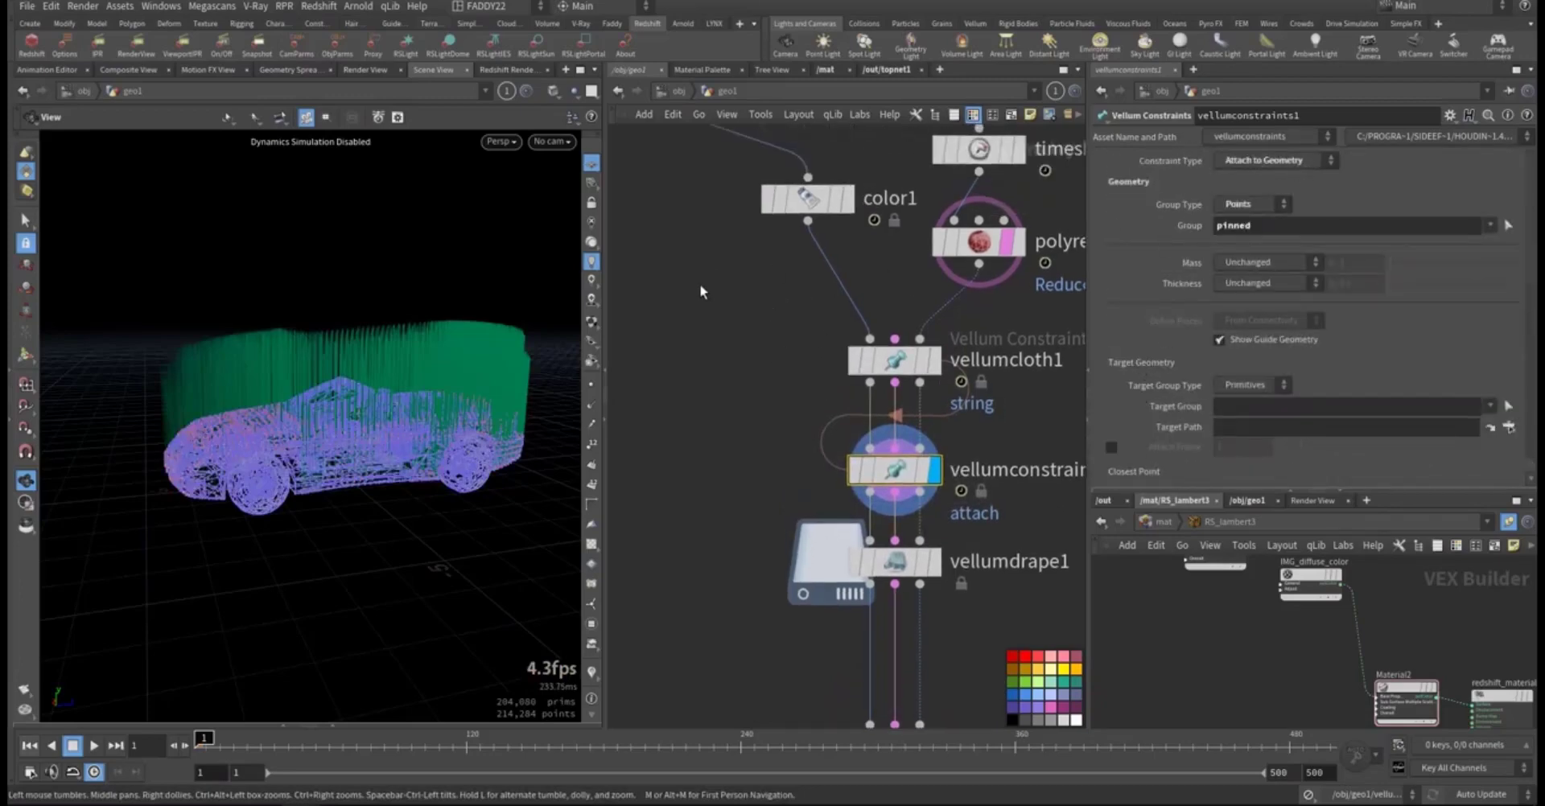
middle_click_drag(686, 248, 755, 434)
middle_click_drag(752, 365, 780, 503)
middle_click_drag(883, 361, 942, 455)
middle_click_drag(757, 309, 839, 478)
middle_click_drag(833, 286, 850, 335)
mouse_move(840, 327)
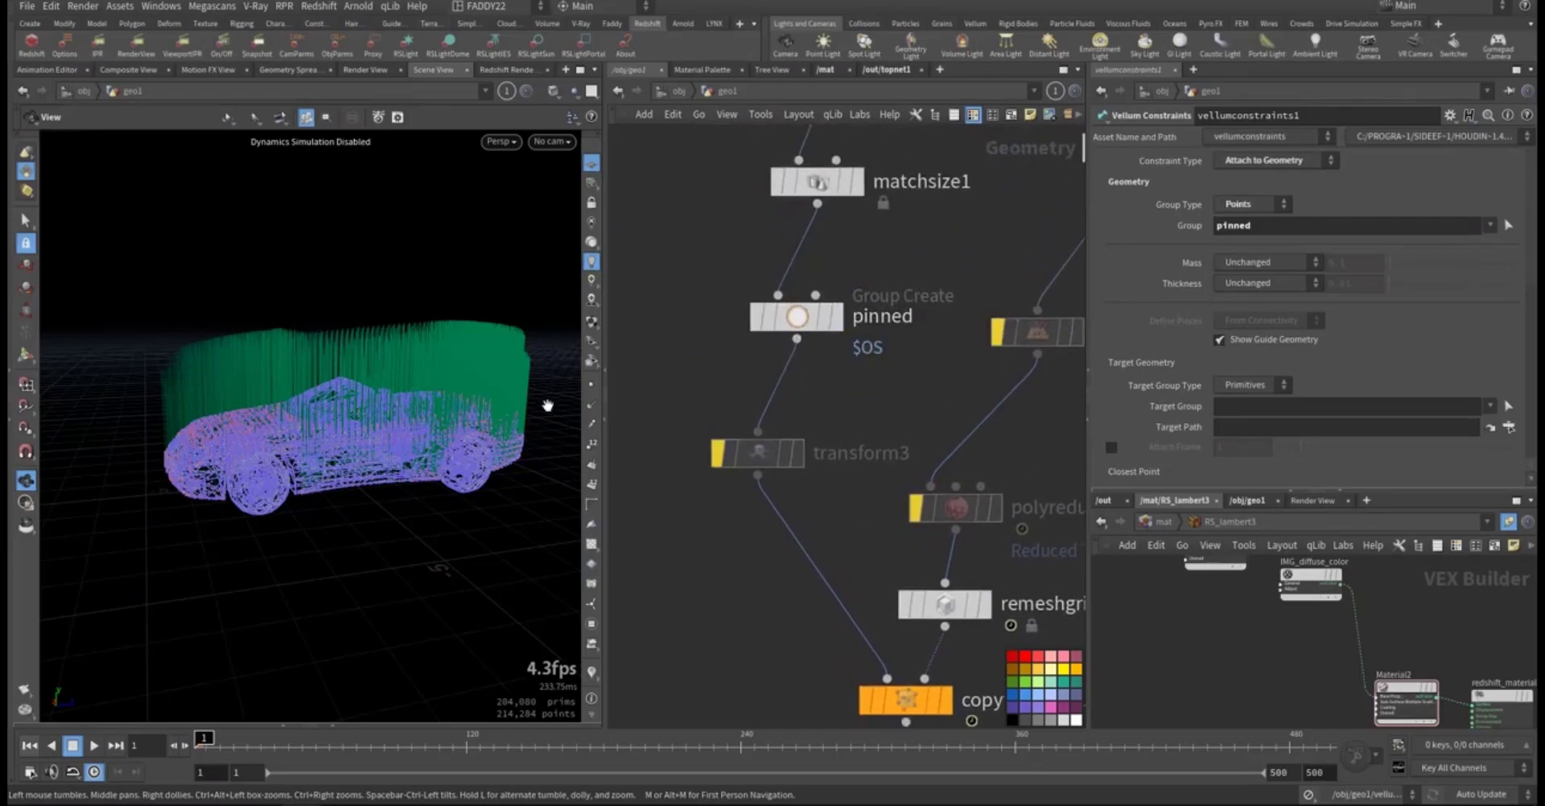
middle_click_drag(724, 229, 737, 293)
mouse_move(846, 387)
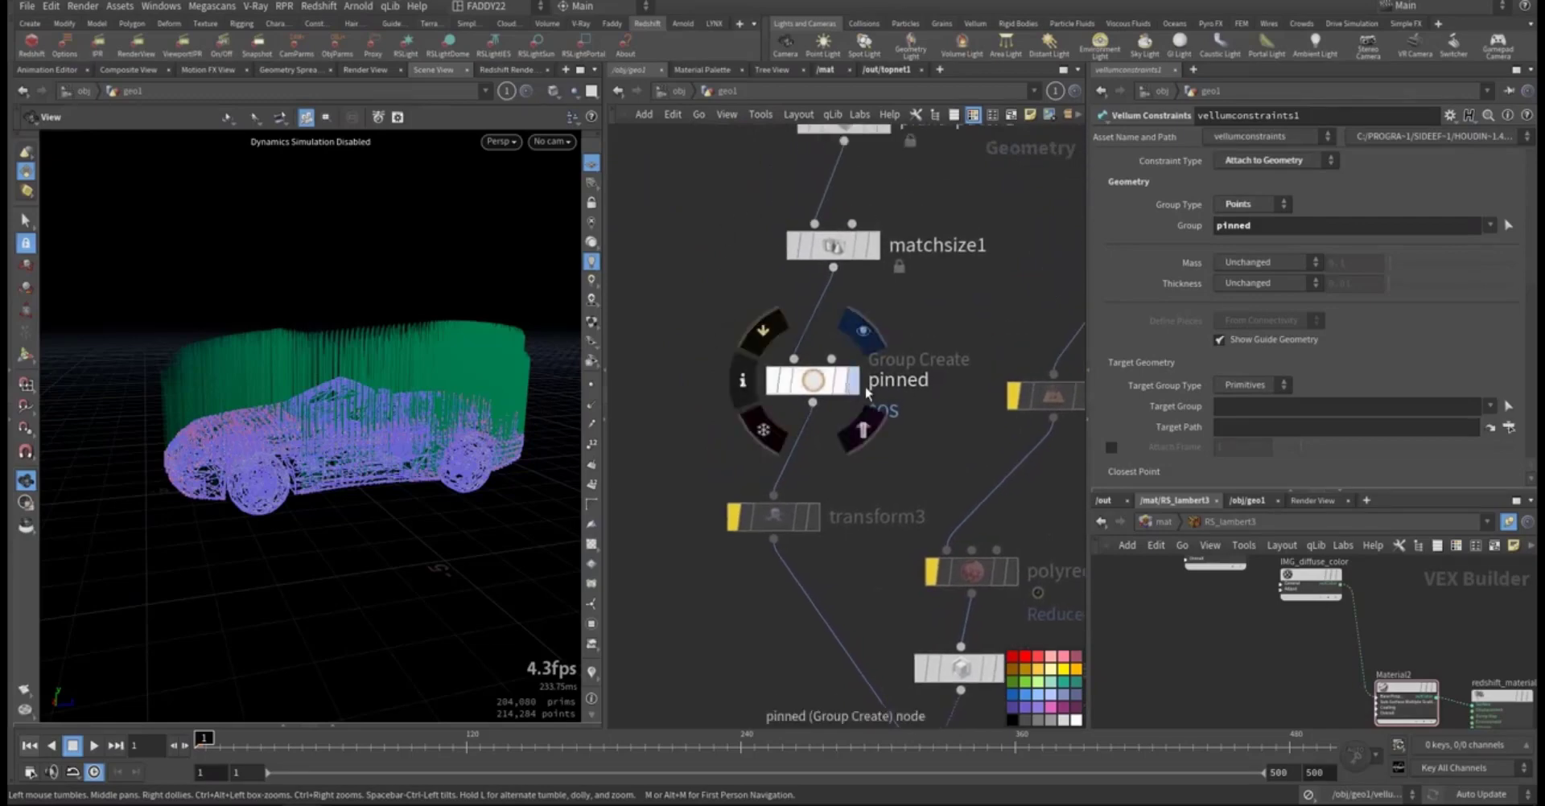
middle_click_drag(859, 554, 785, 253)
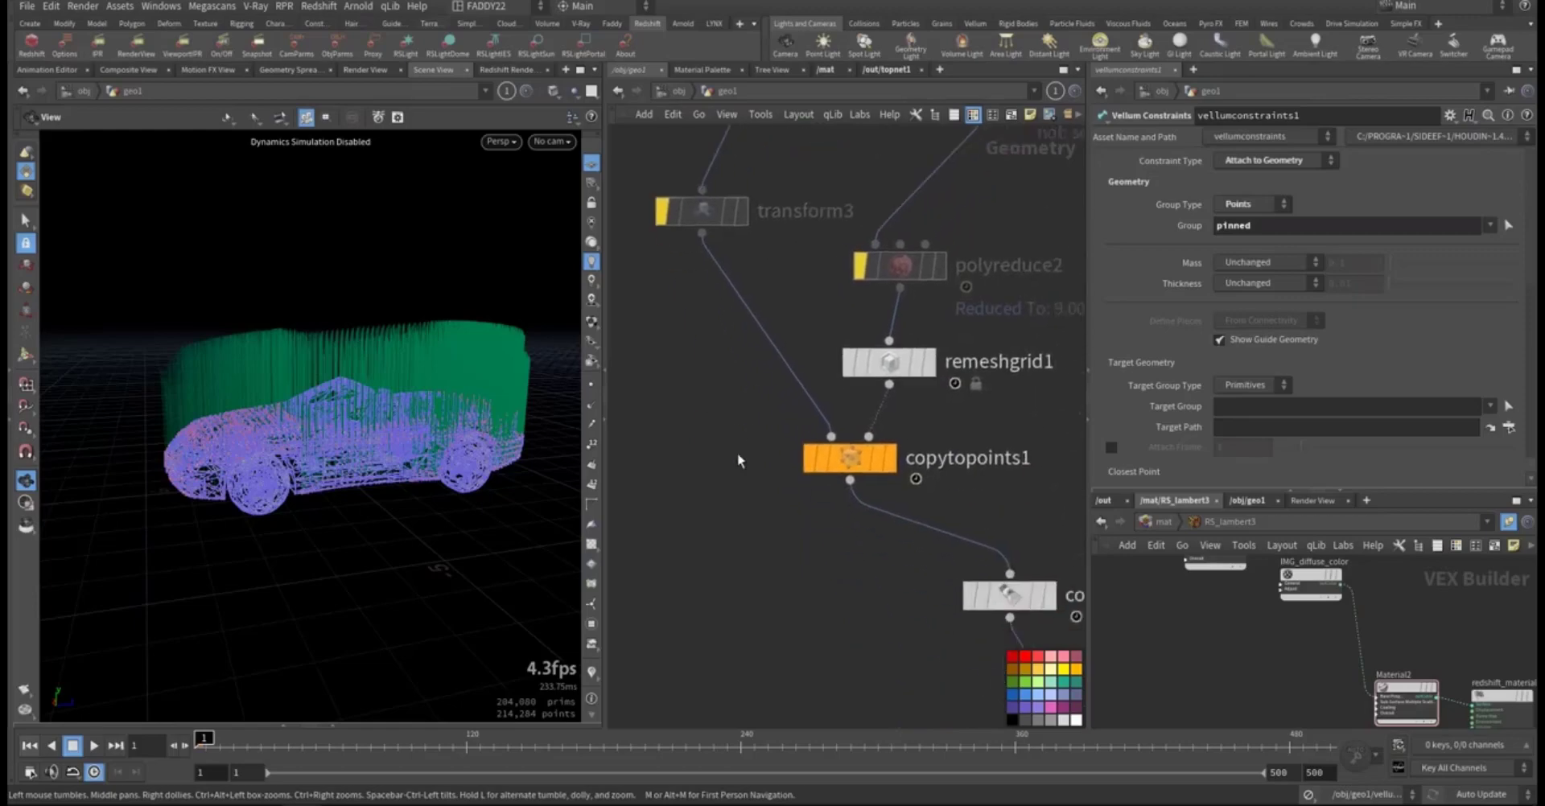
middle_click_drag(828, 513, 770, 313)
scroll(1164, 374, "down", 3)
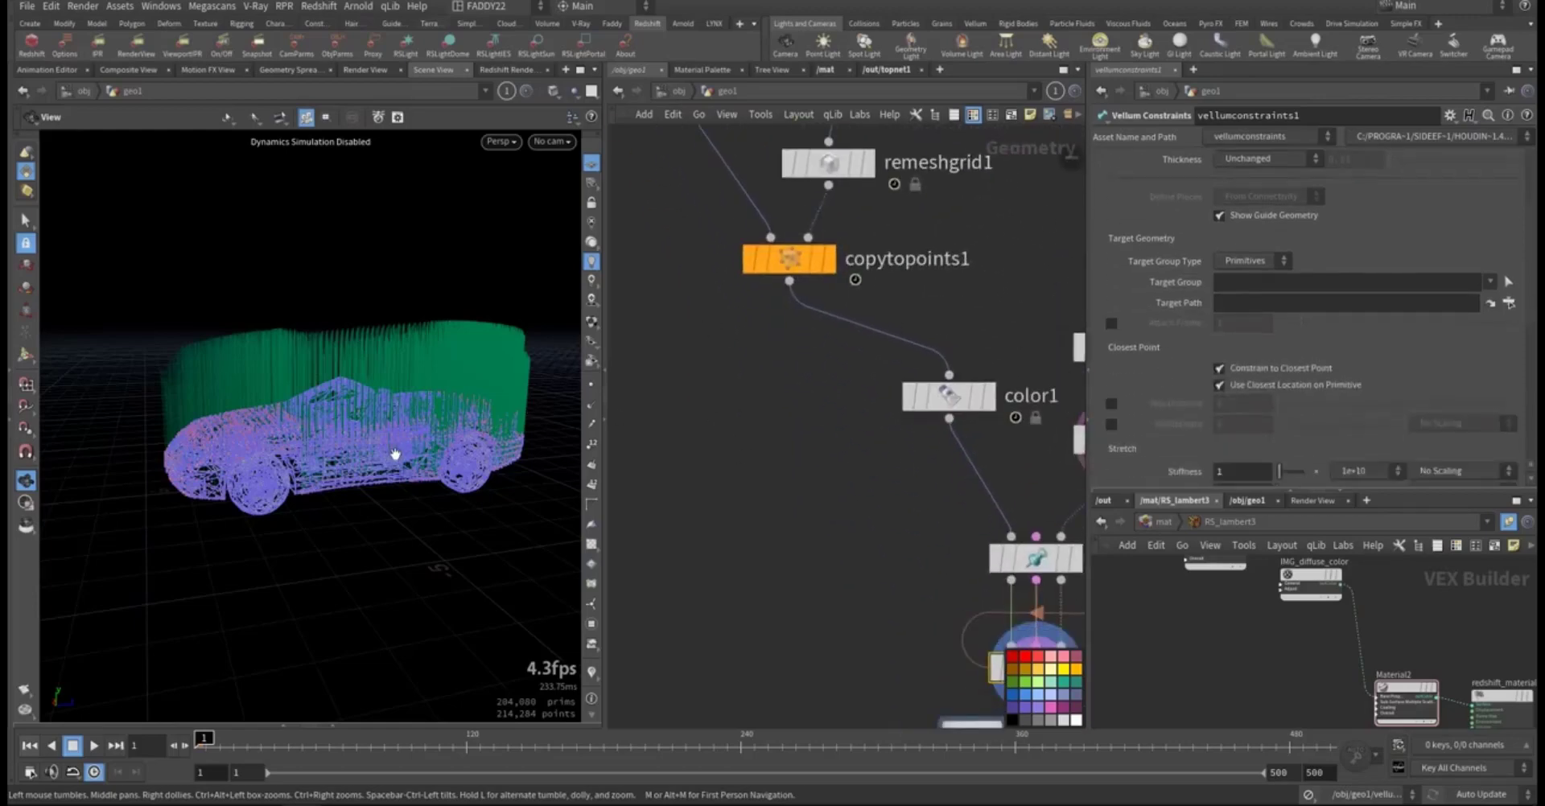
middle_click_drag(748, 519, 622, 338)
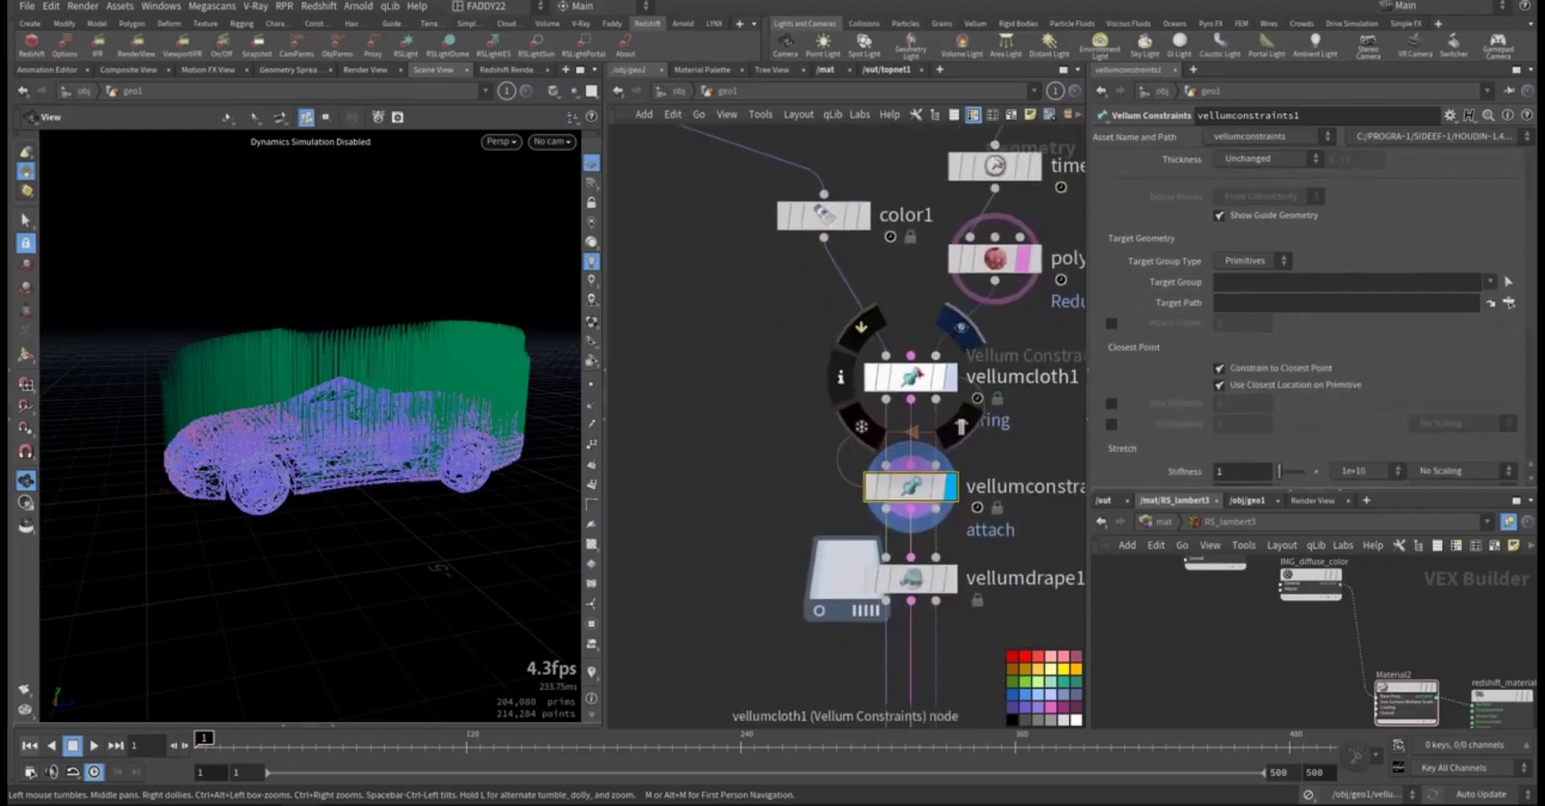
Step: Turn off the polyreduce3 template and inspect the attach constraints between the strips and the car, up close and as a whole
right_click_drag(384, 431, 554, 428)
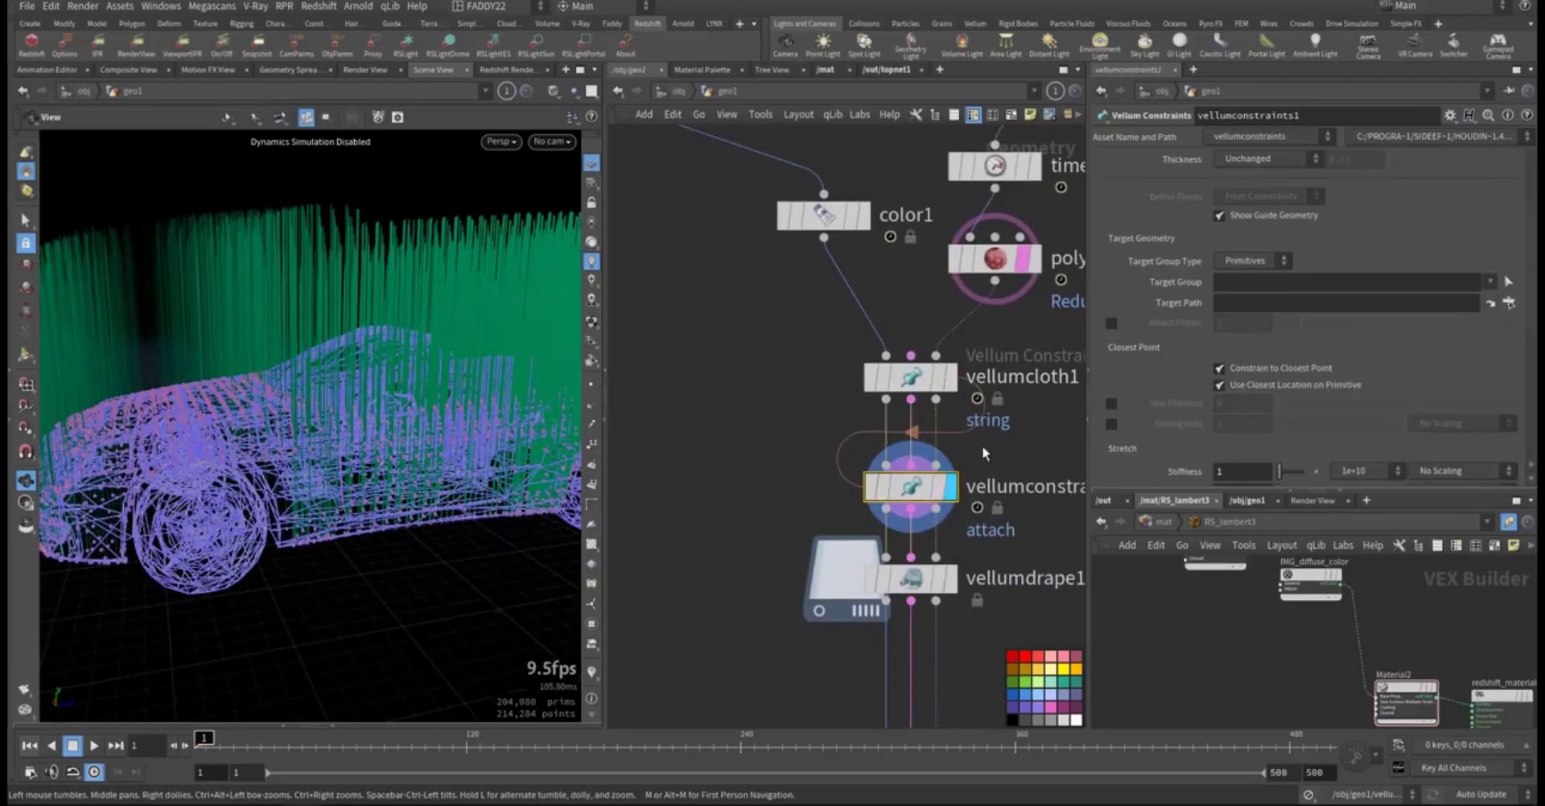
right_click_drag(349, 501, 469, 465)
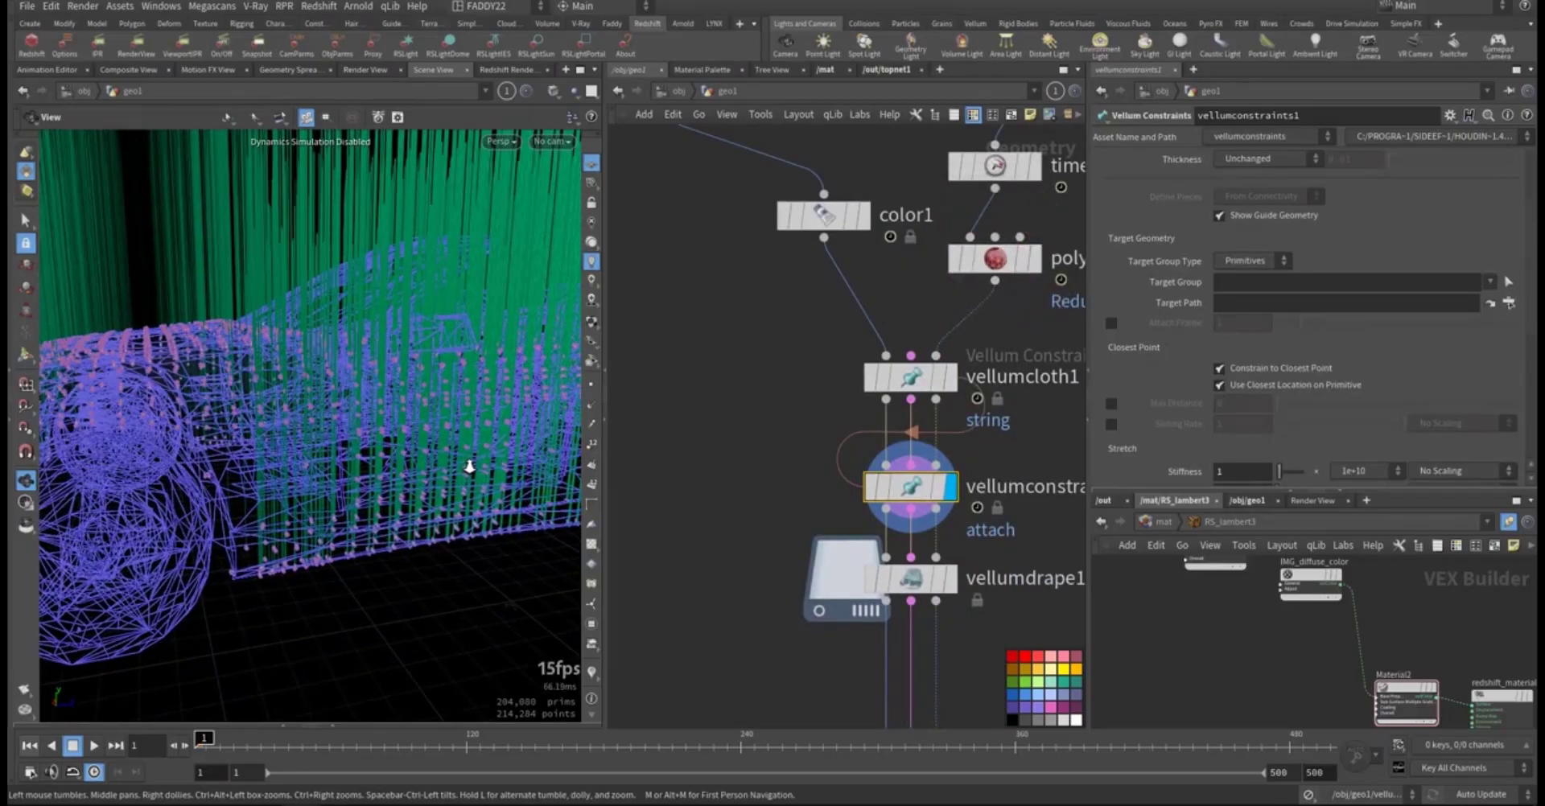
left_click_drag(469, 465, 370, 410)
middle_click_drag(369, 410, 370, 489)
right_click_drag(370, 490, 455, 476)
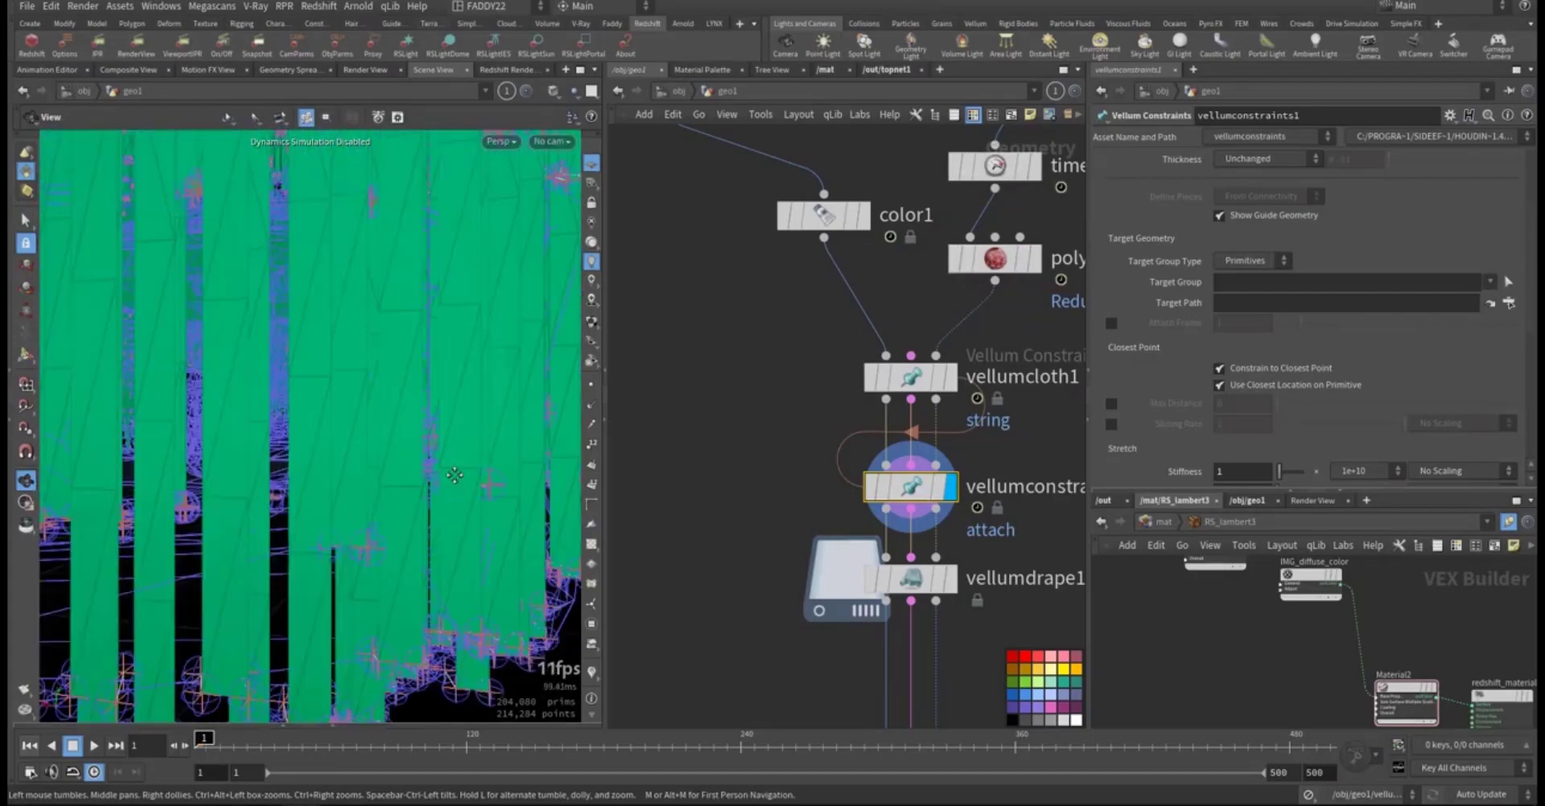
middle_click_drag(455, 476, 466, 341)
left_click_drag(392, 524, 452, 502)
middle_click_drag(434, 452, 428, 511)
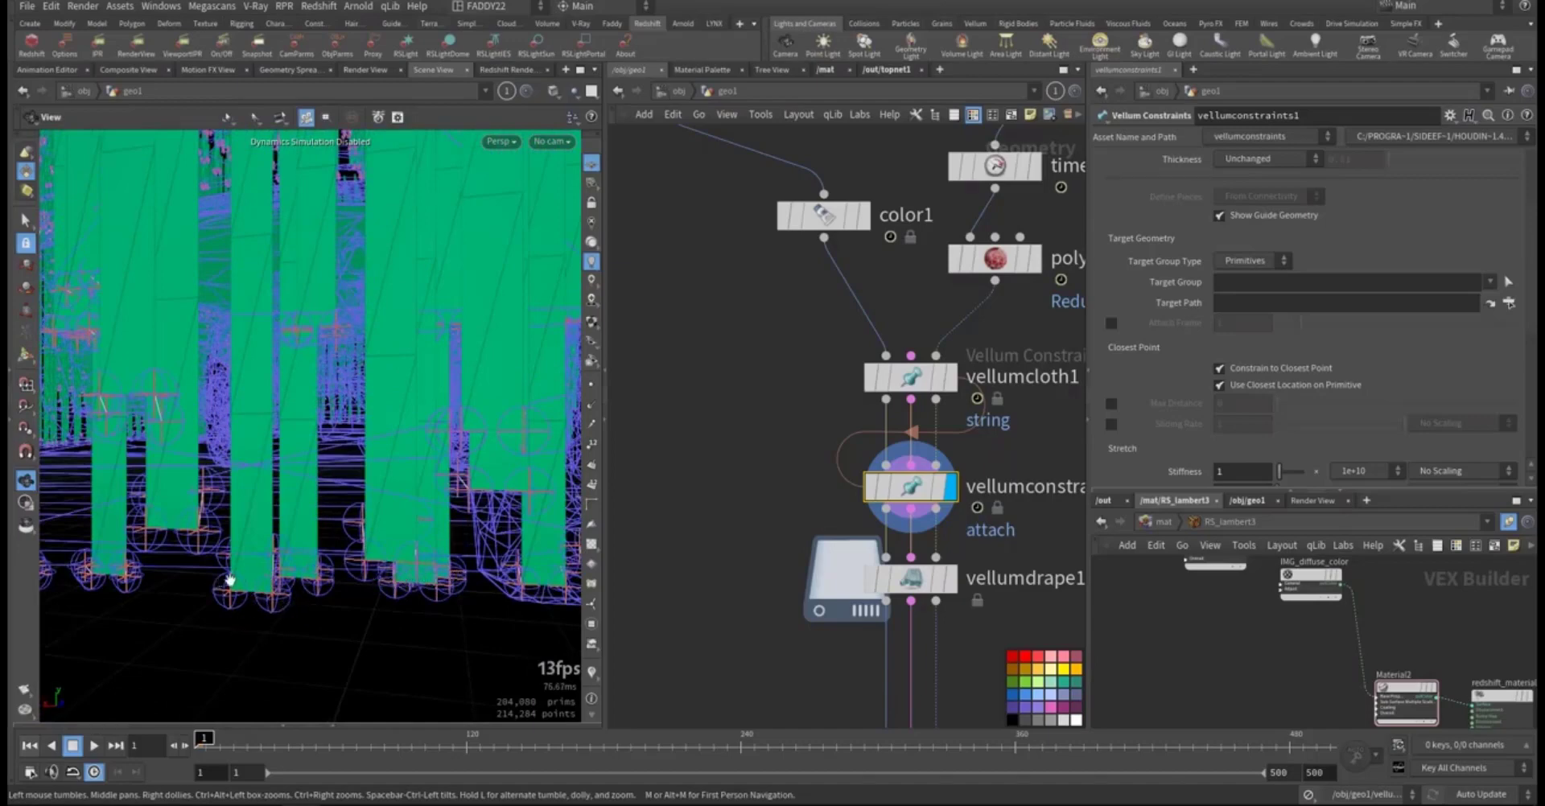
right_click_drag(243, 547, 197, 489)
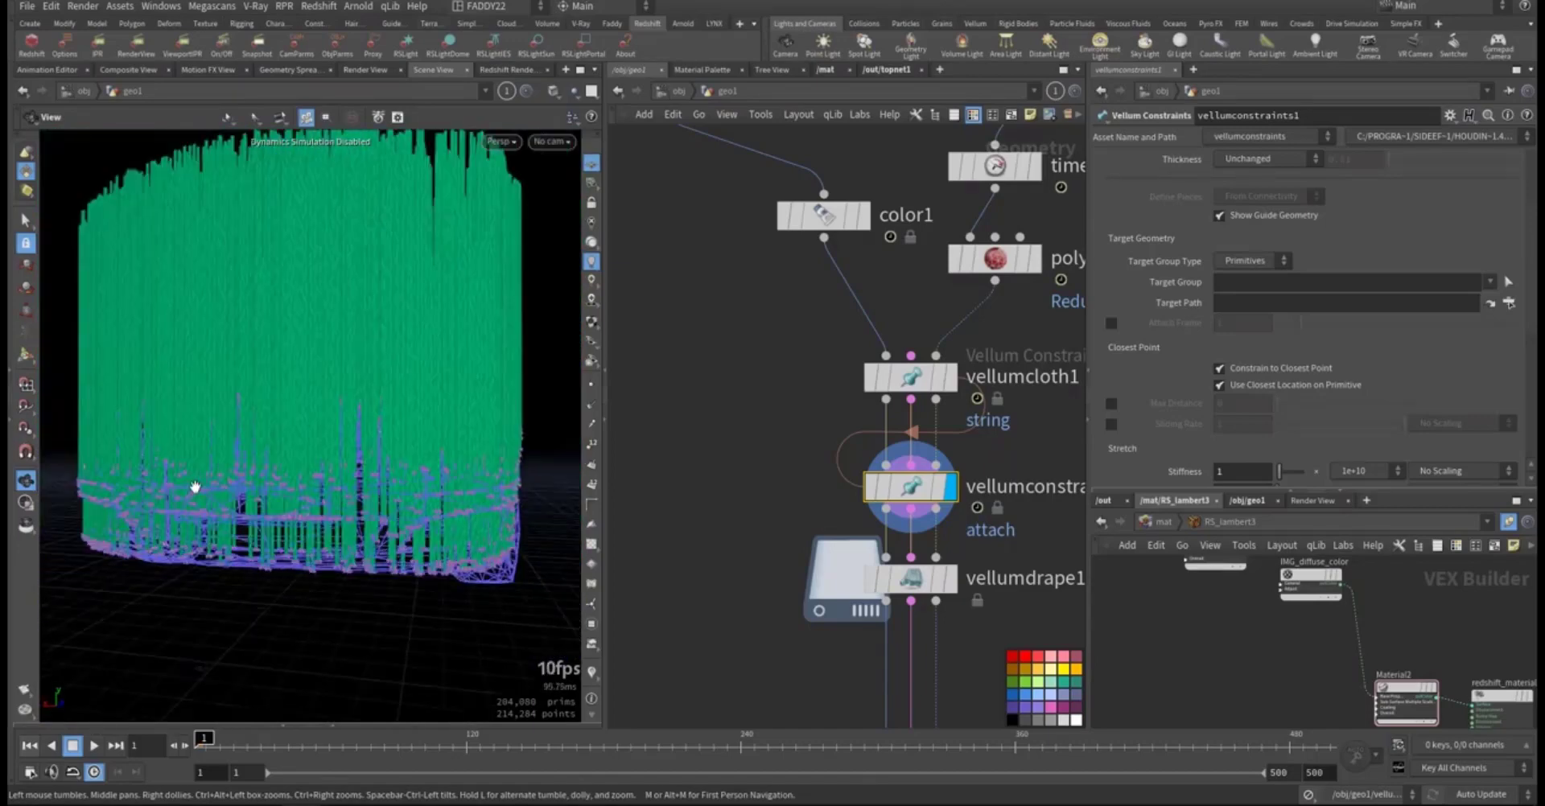
left_click_drag(197, 489, 225, 552)
right_click_drag(225, 552, 330, 523)
middle_click_drag(330, 523, 521, 620)
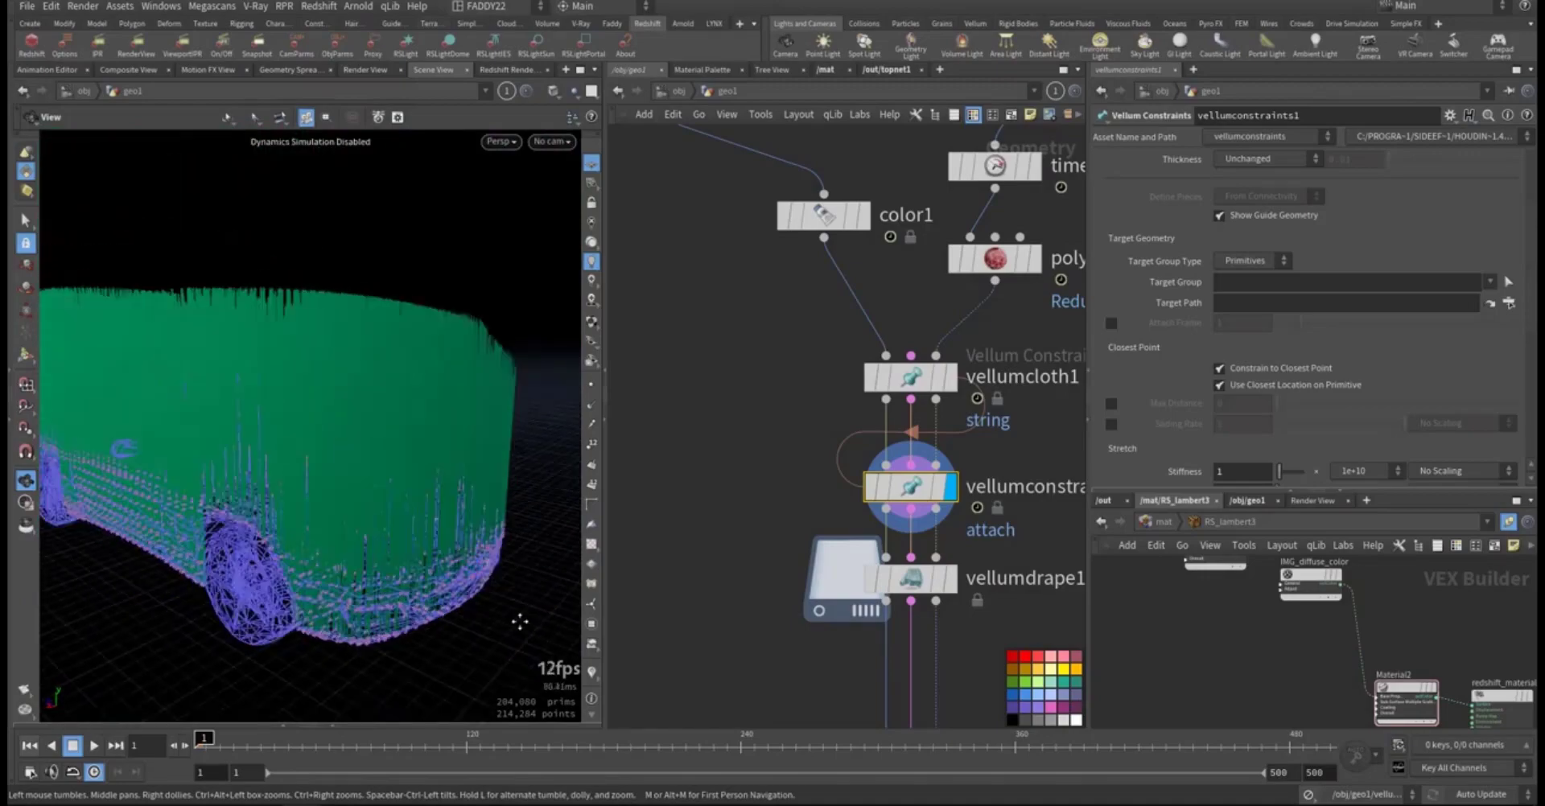
Step: Examine the attach constraints between the strips and the wheel area up close, and the strips as a whole
left_click_drag(521, 620, 482, 547)
right_click_drag(482, 546, 707, 524)
right_click_drag(390, 493, 671, 462)
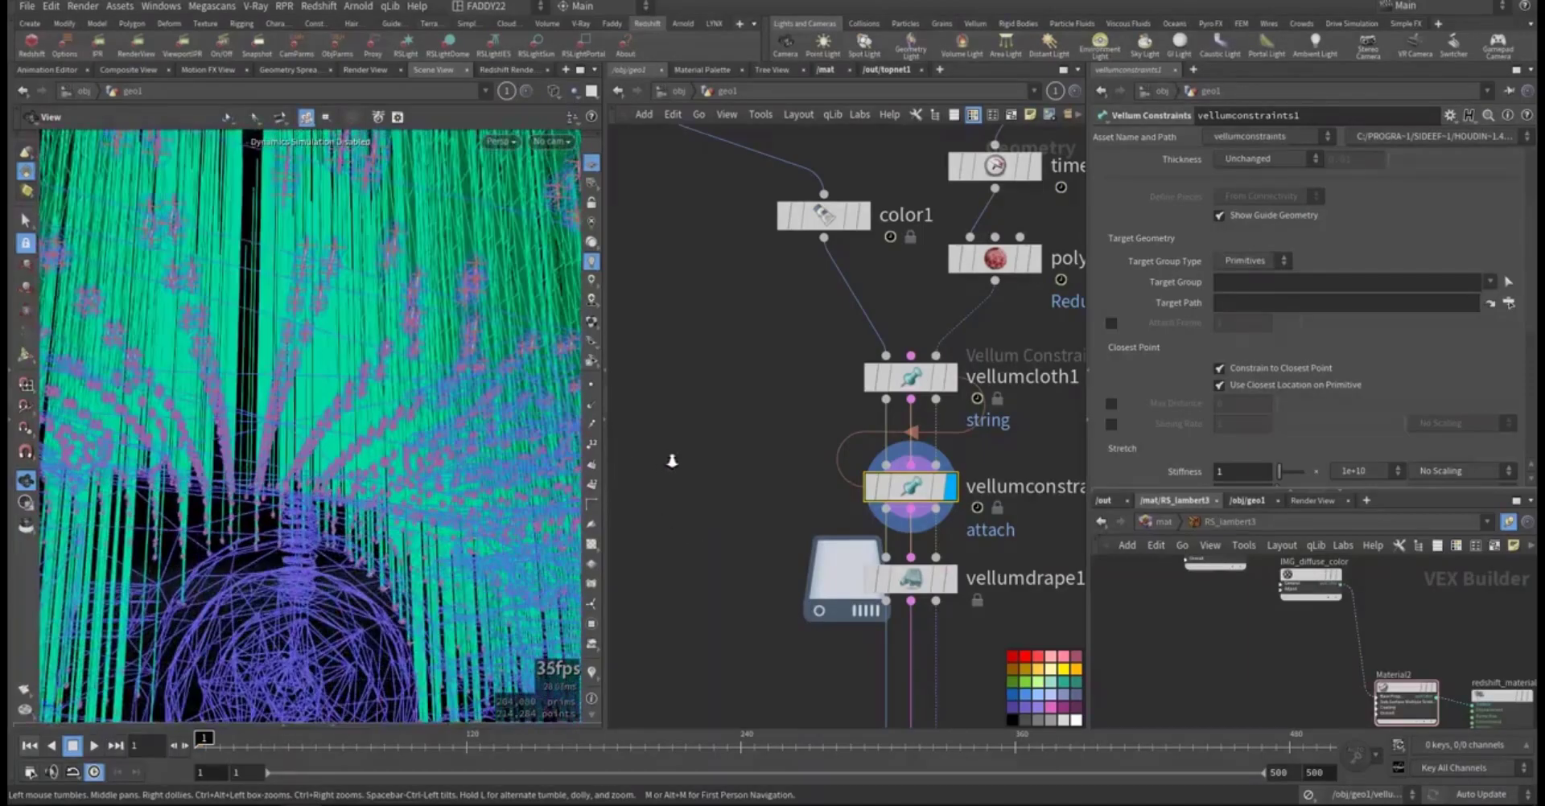
left_click_drag(440, 475, 273, 502)
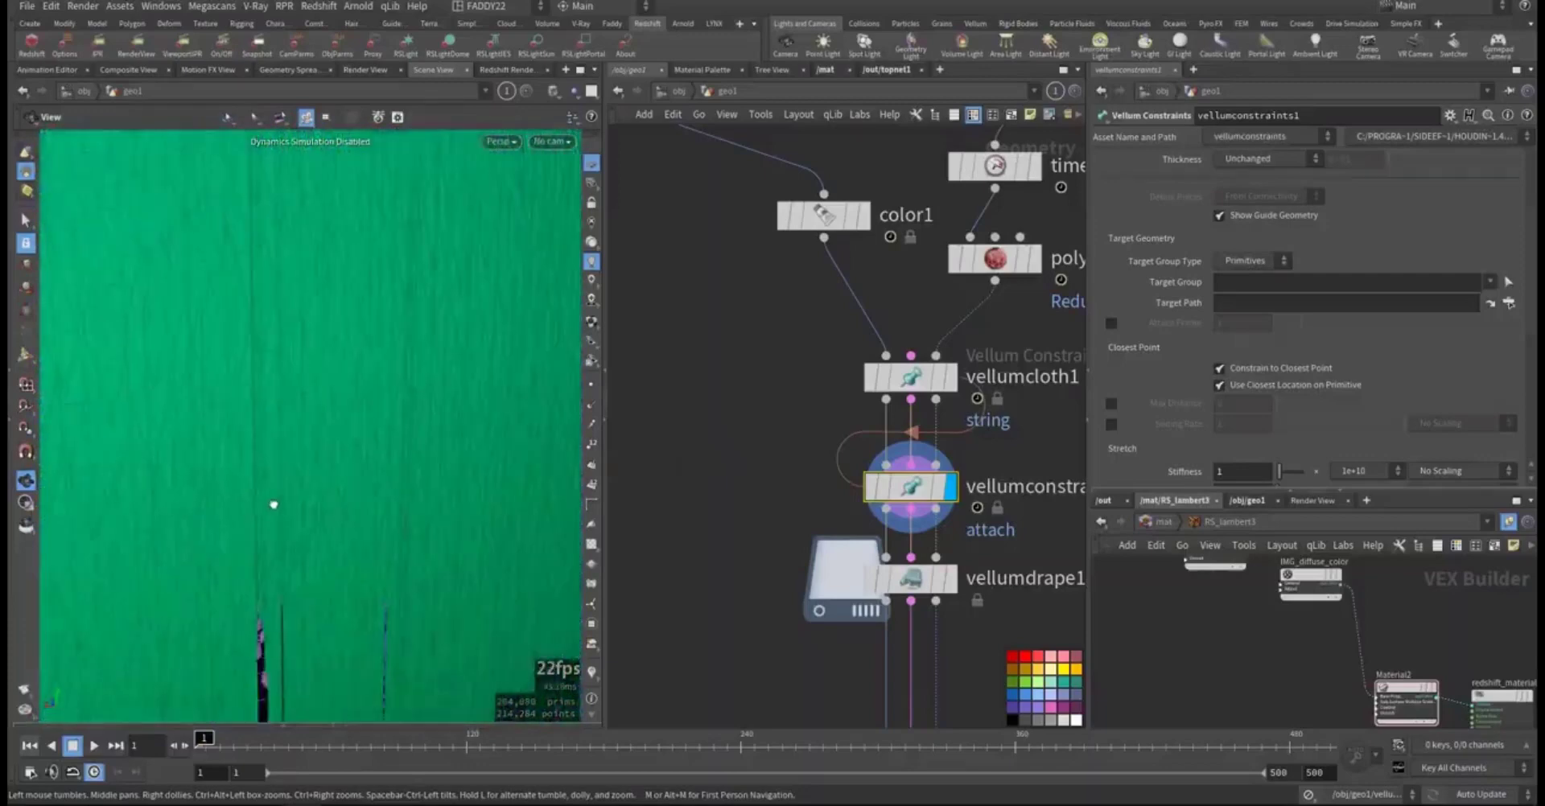
right_click_drag(407, 503, 293, 553)
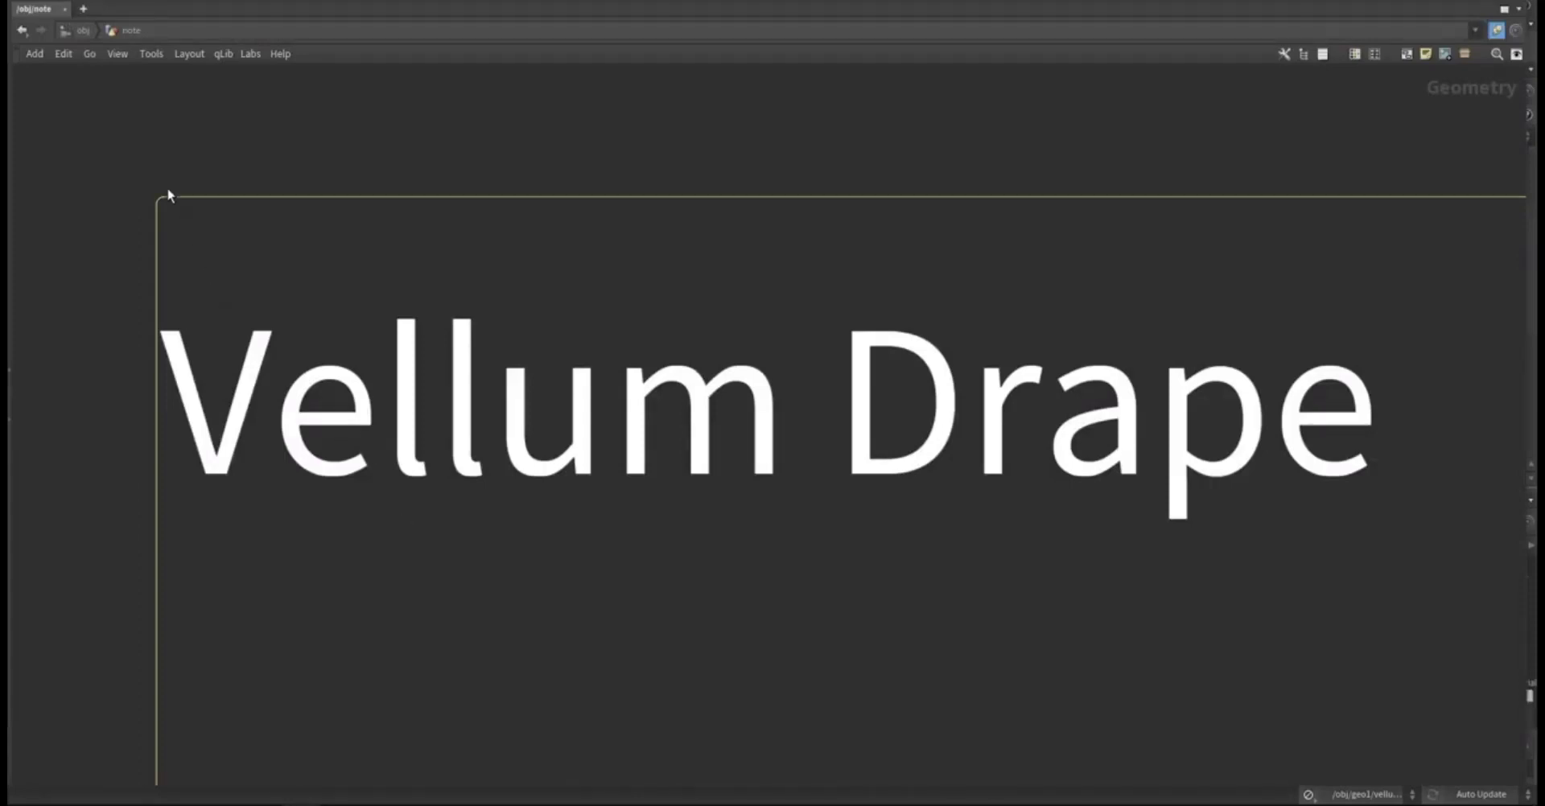
Step: Inspect the undraped strips around the car from several angles and locate vellumdrape1 below vellumconstraints1 in the network
left_click(130, 157)
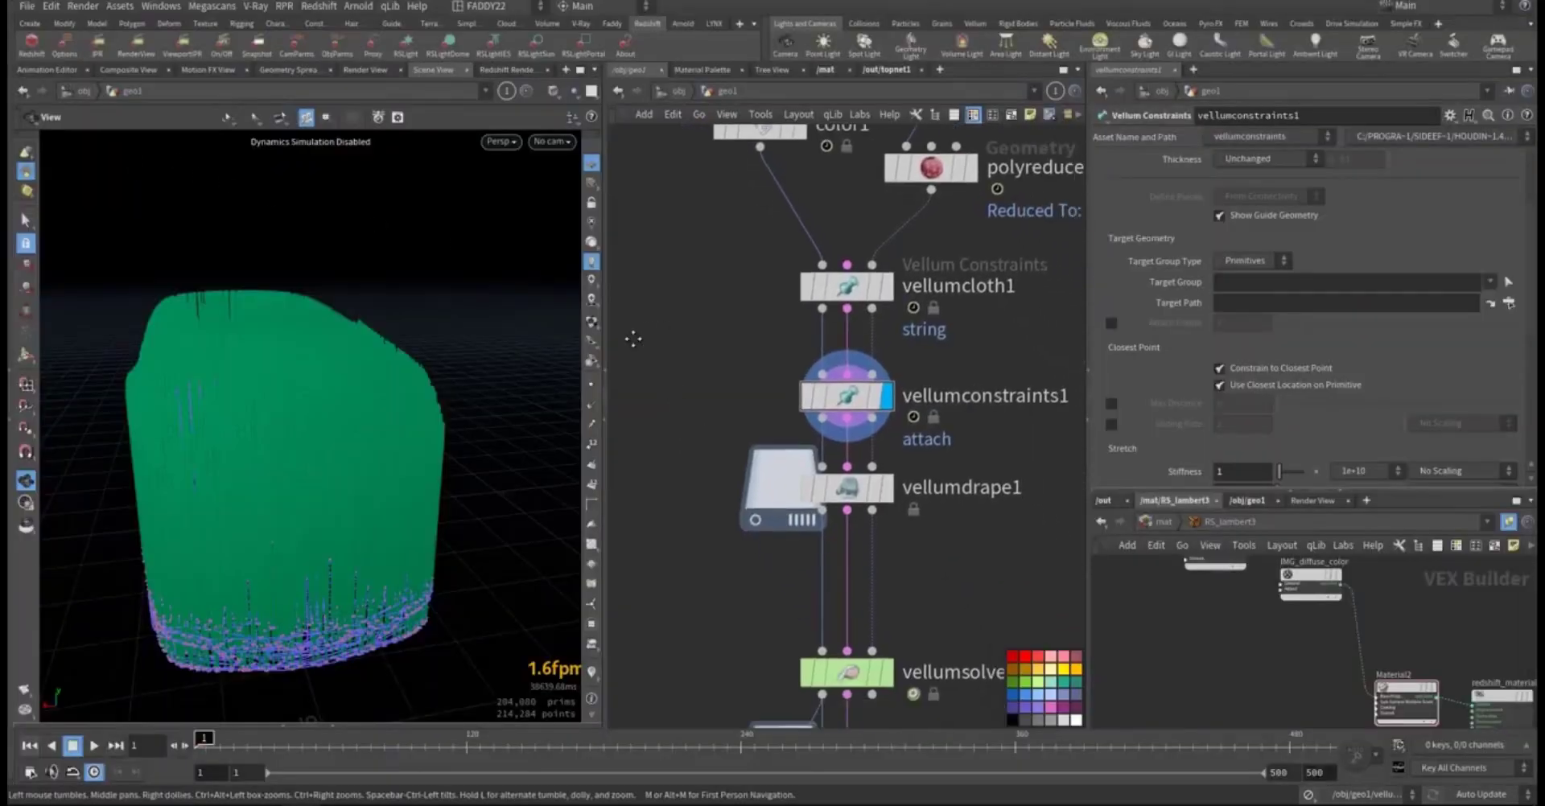
scroll(829, 515, "up", 3)
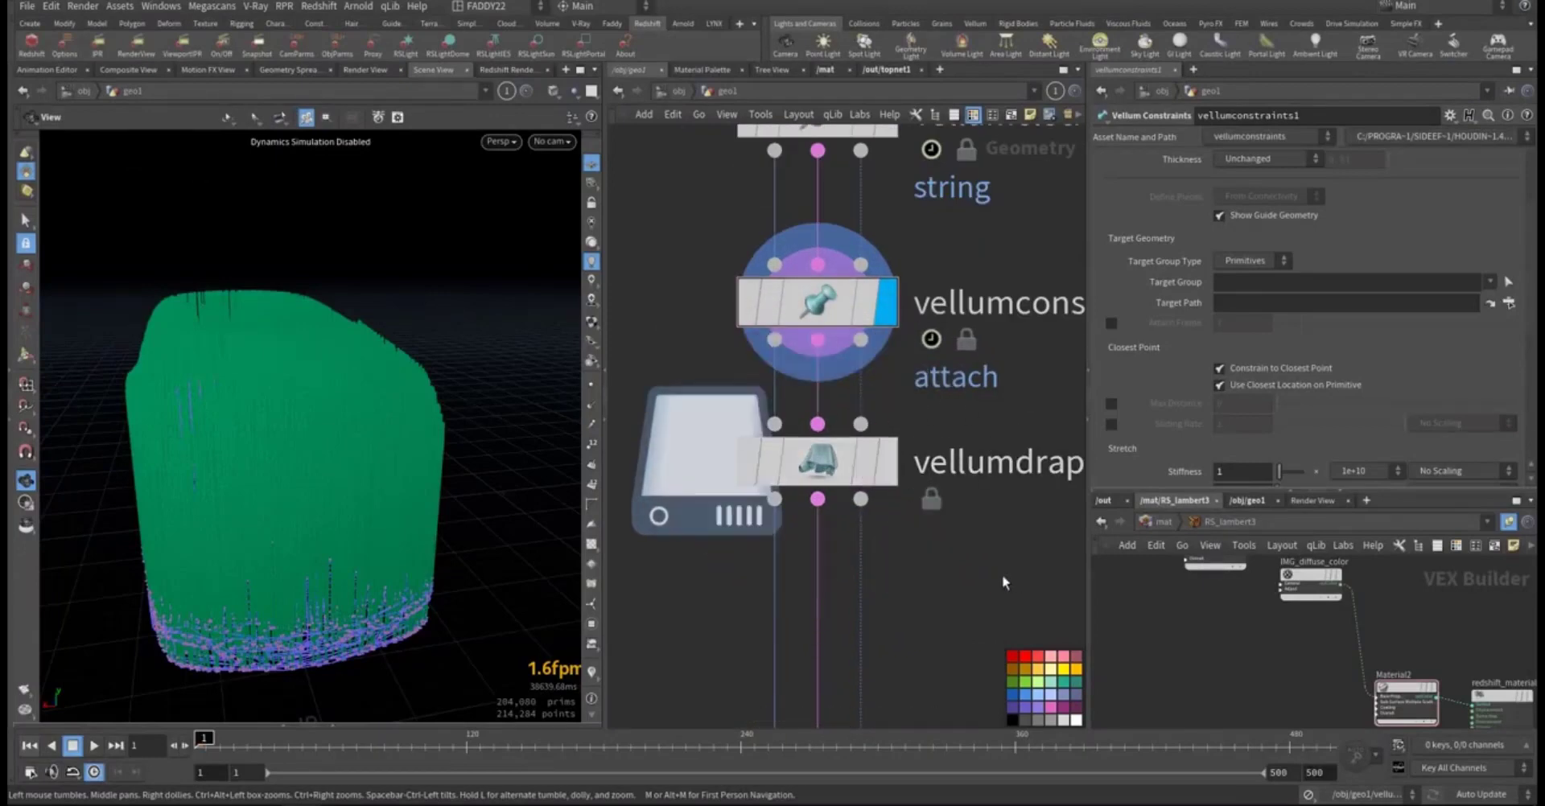
middle_click_drag(950, 536, 945, 494)
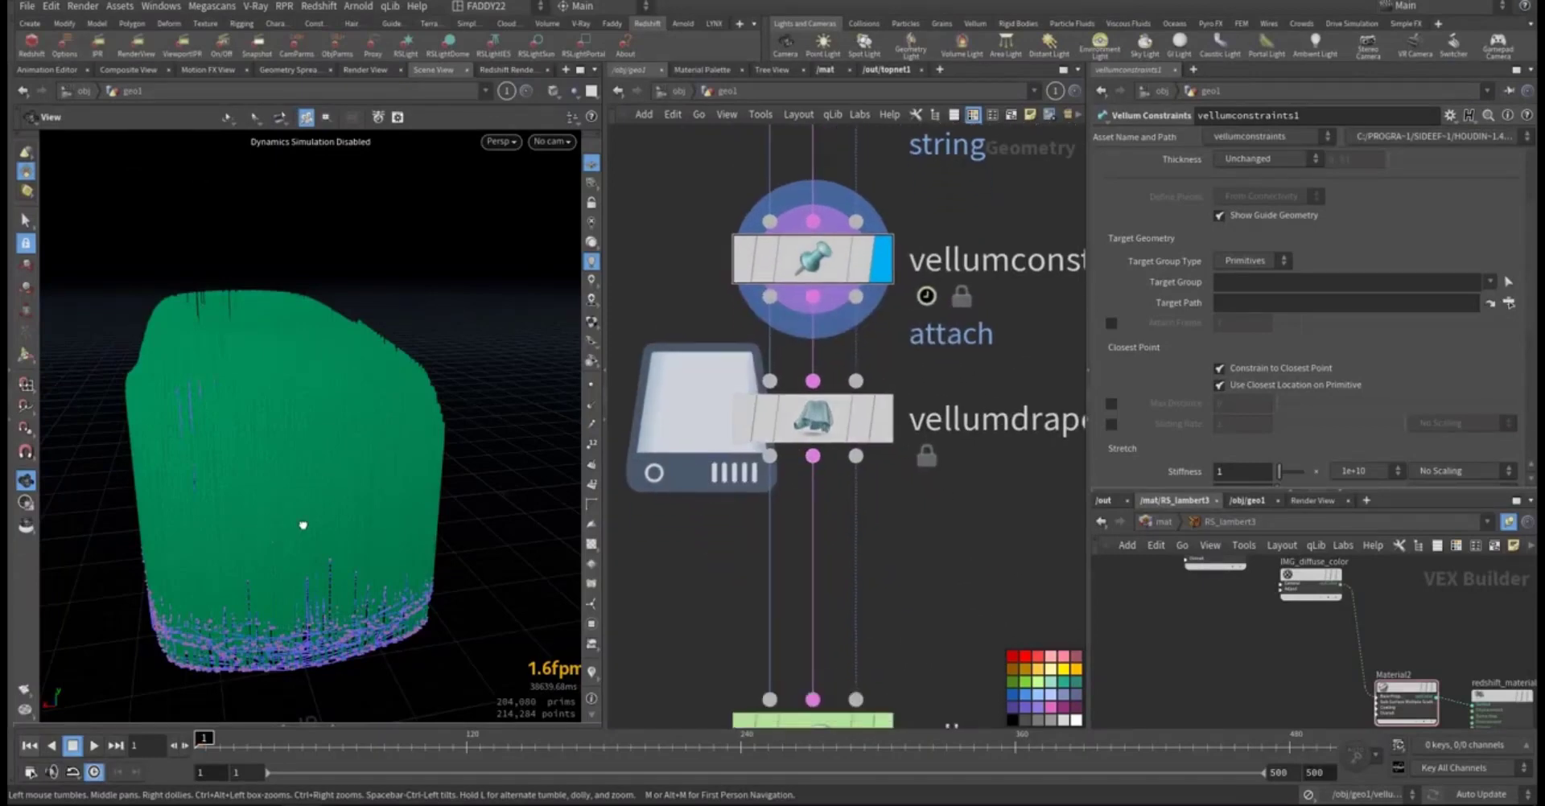
left_click_drag(302, 525, 343, 506)
middle_click_drag(362, 480, 490, 413)
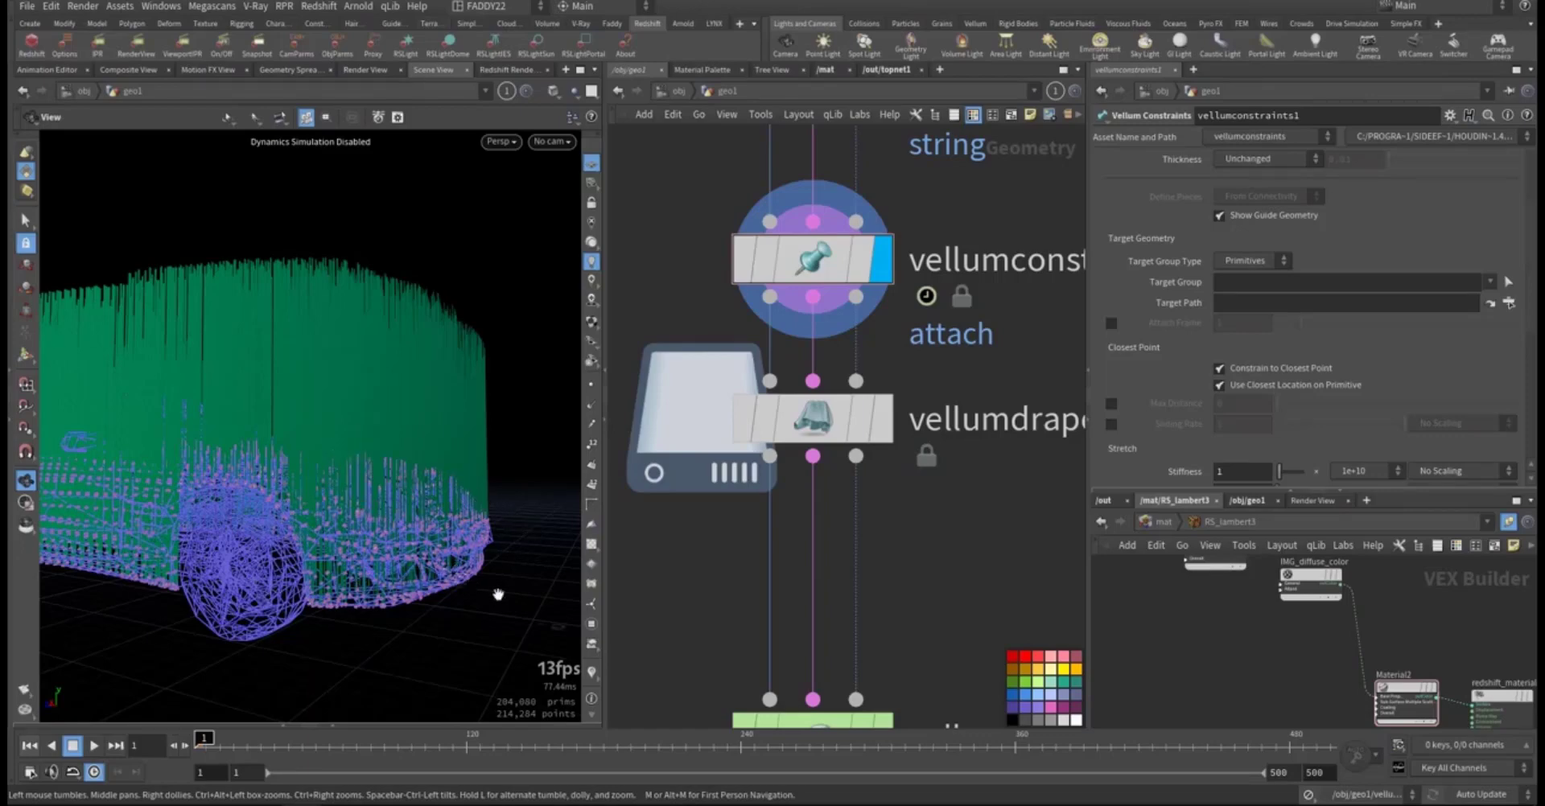
middle_click_drag(700, 638, 745, 506)
left_click_drag(359, 427, 528, 424)
middle_click_drag(708, 465, 718, 557)
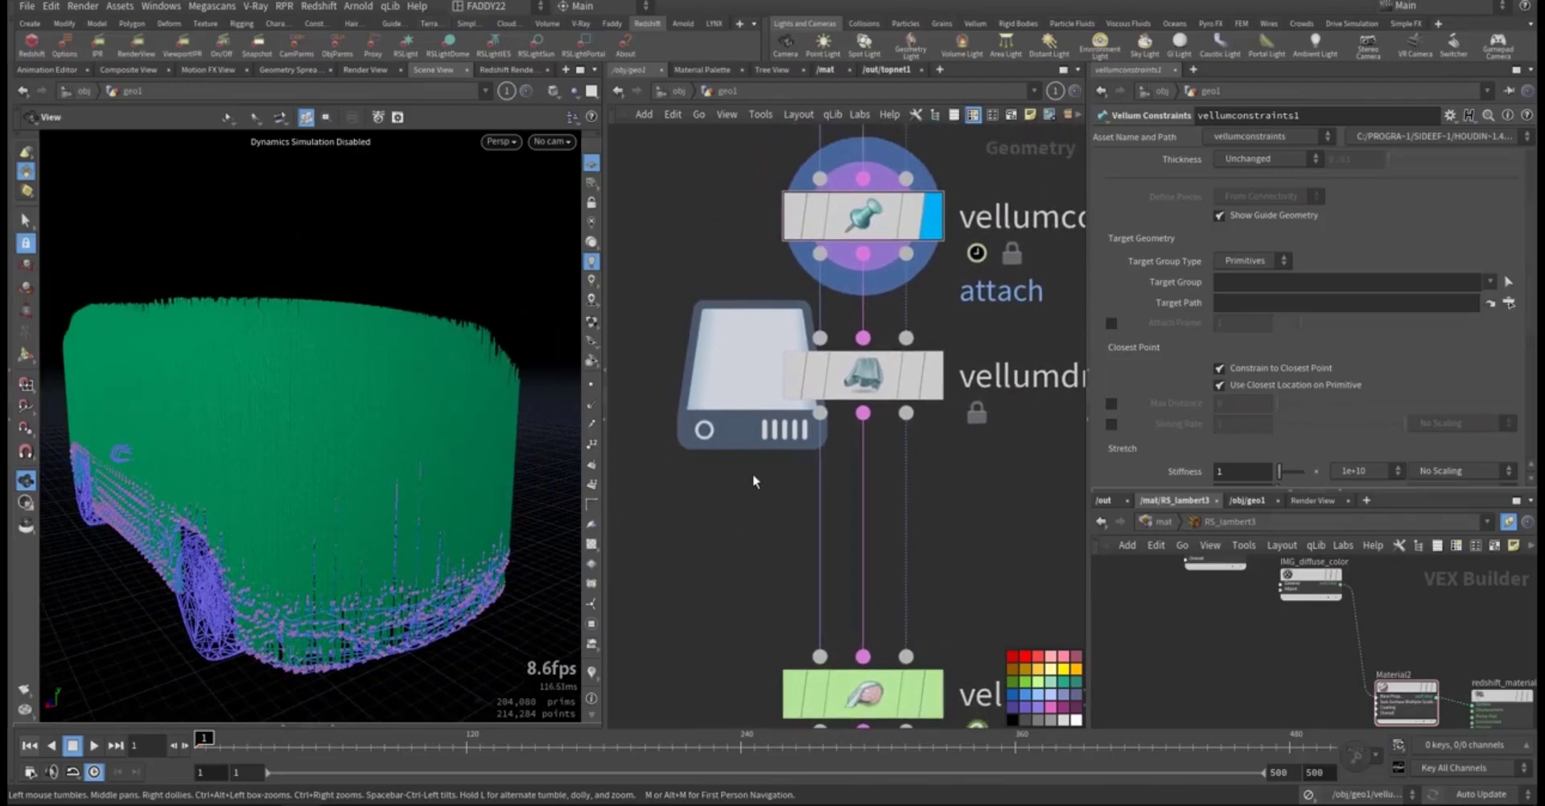
middle_click_drag(754, 481, 636, 477)
Step: Display and select the vellumdrape1 node and view the strips draped over the whole car
mouse_move(763, 385)
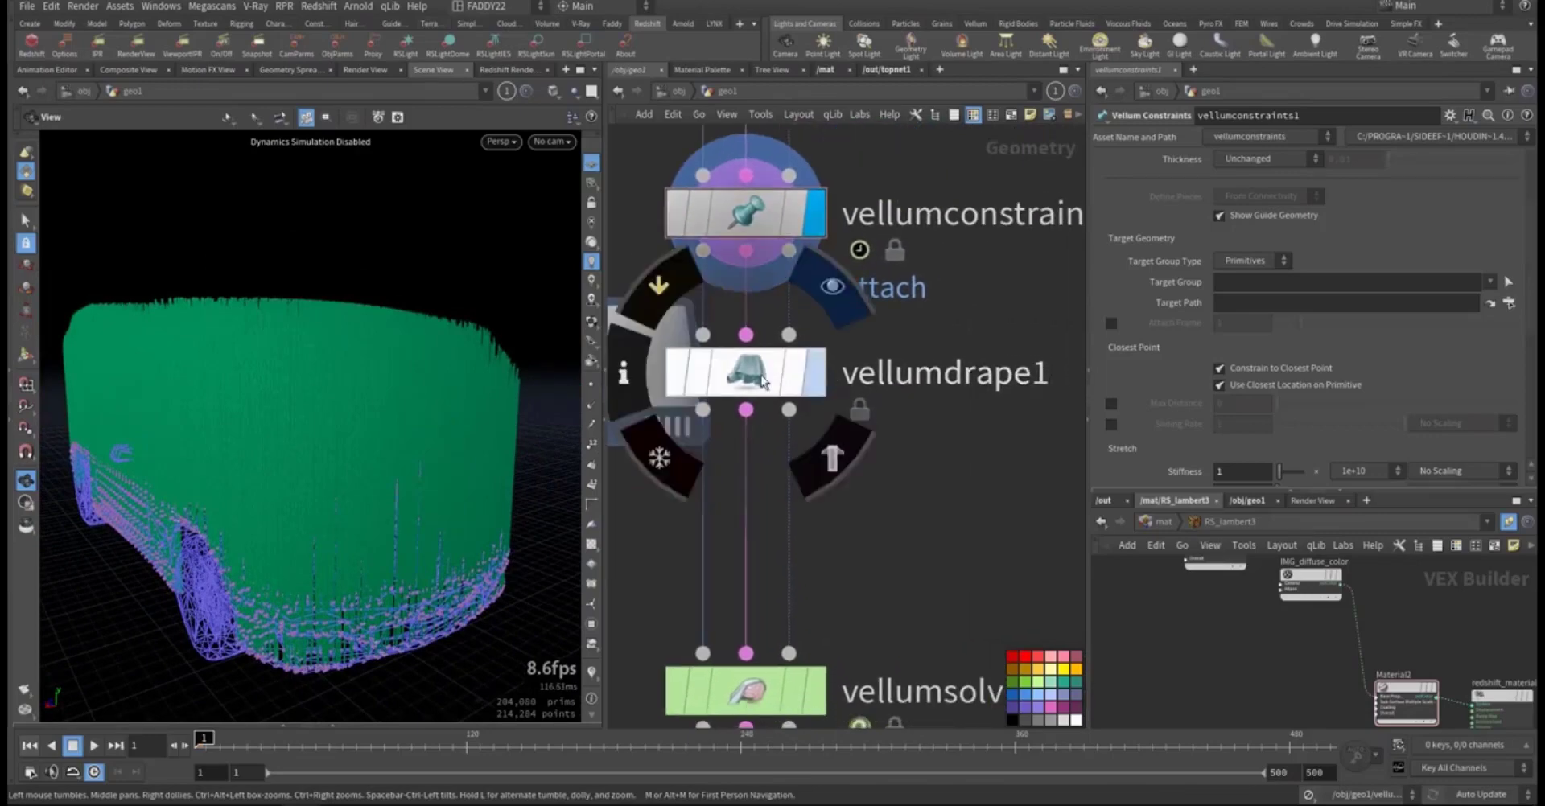
key("r")
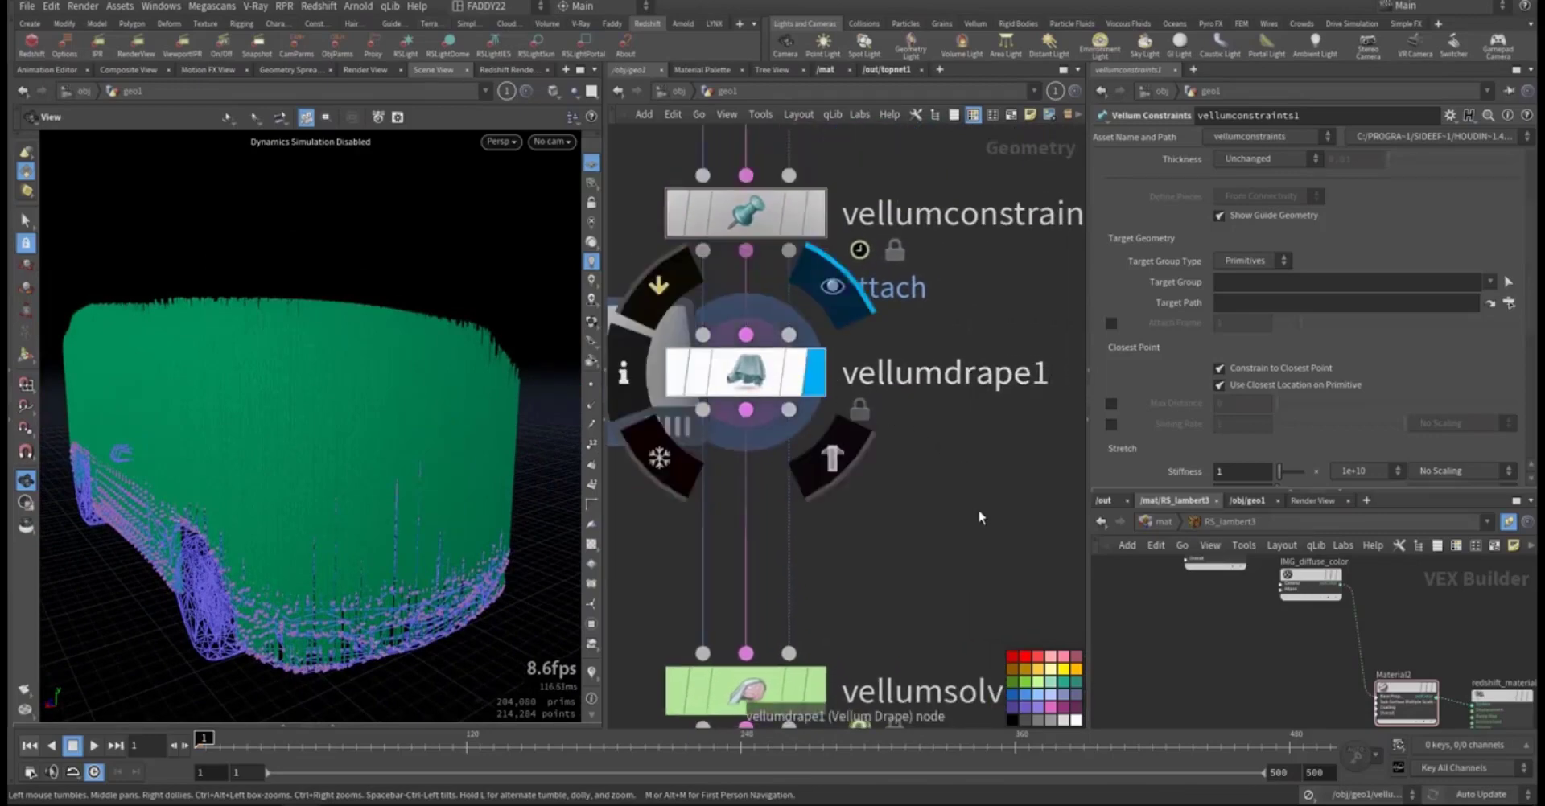
middle_click_drag(916, 491, 904, 633)
middle_click_drag(997, 435, 1054, 505)
right_click_drag(386, 532, 303, 561)
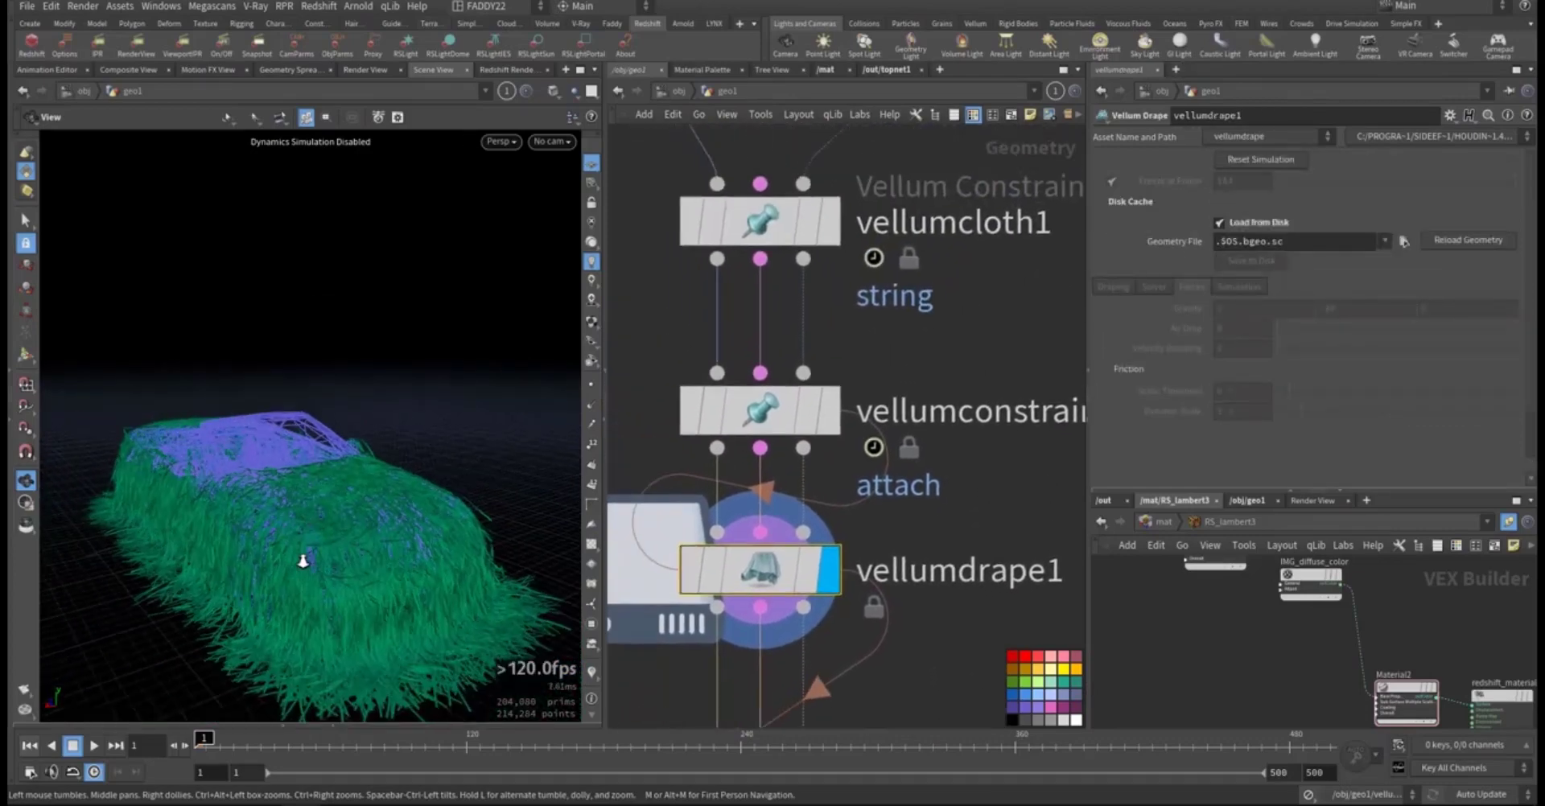
left_click_drag(302, 561, 350, 547)
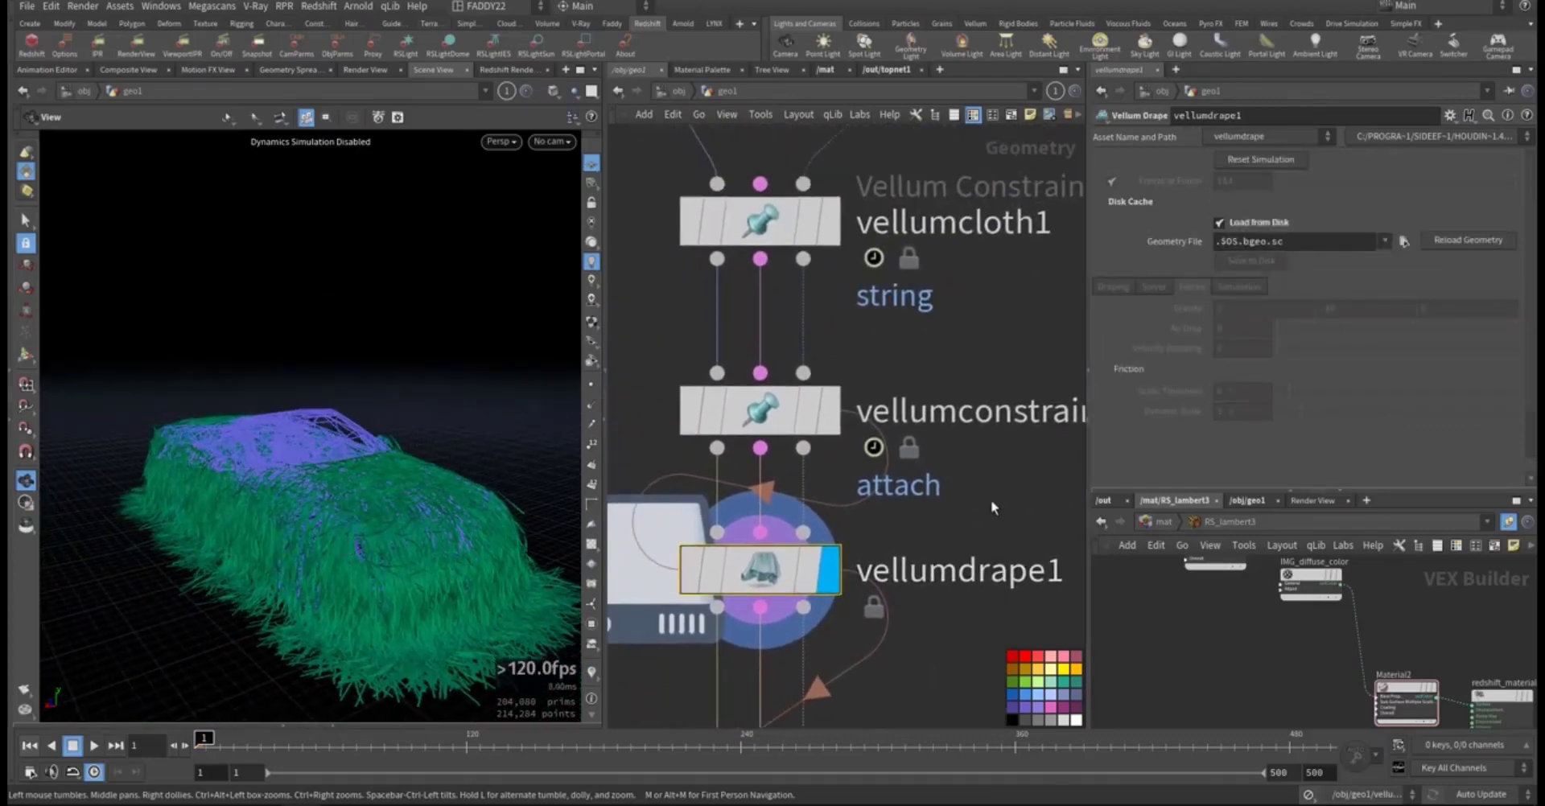
Step: Inspect the draped strips from another angle and examine the geometry file path in vellumdrape1's disk cache settings
middle_click_drag(914, 362, 1001, 326)
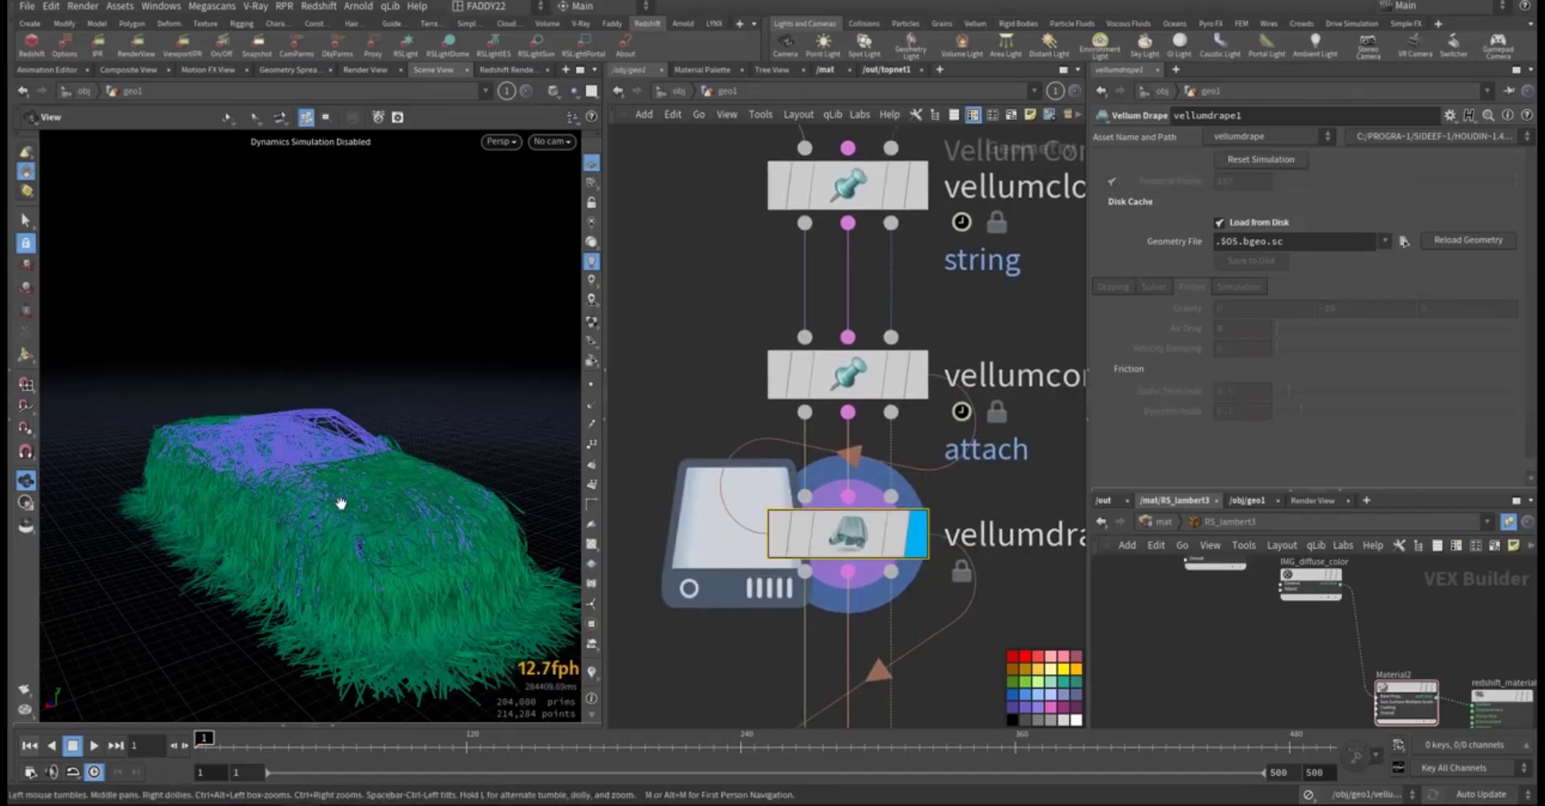
left_click_drag(341, 504, 426, 509)
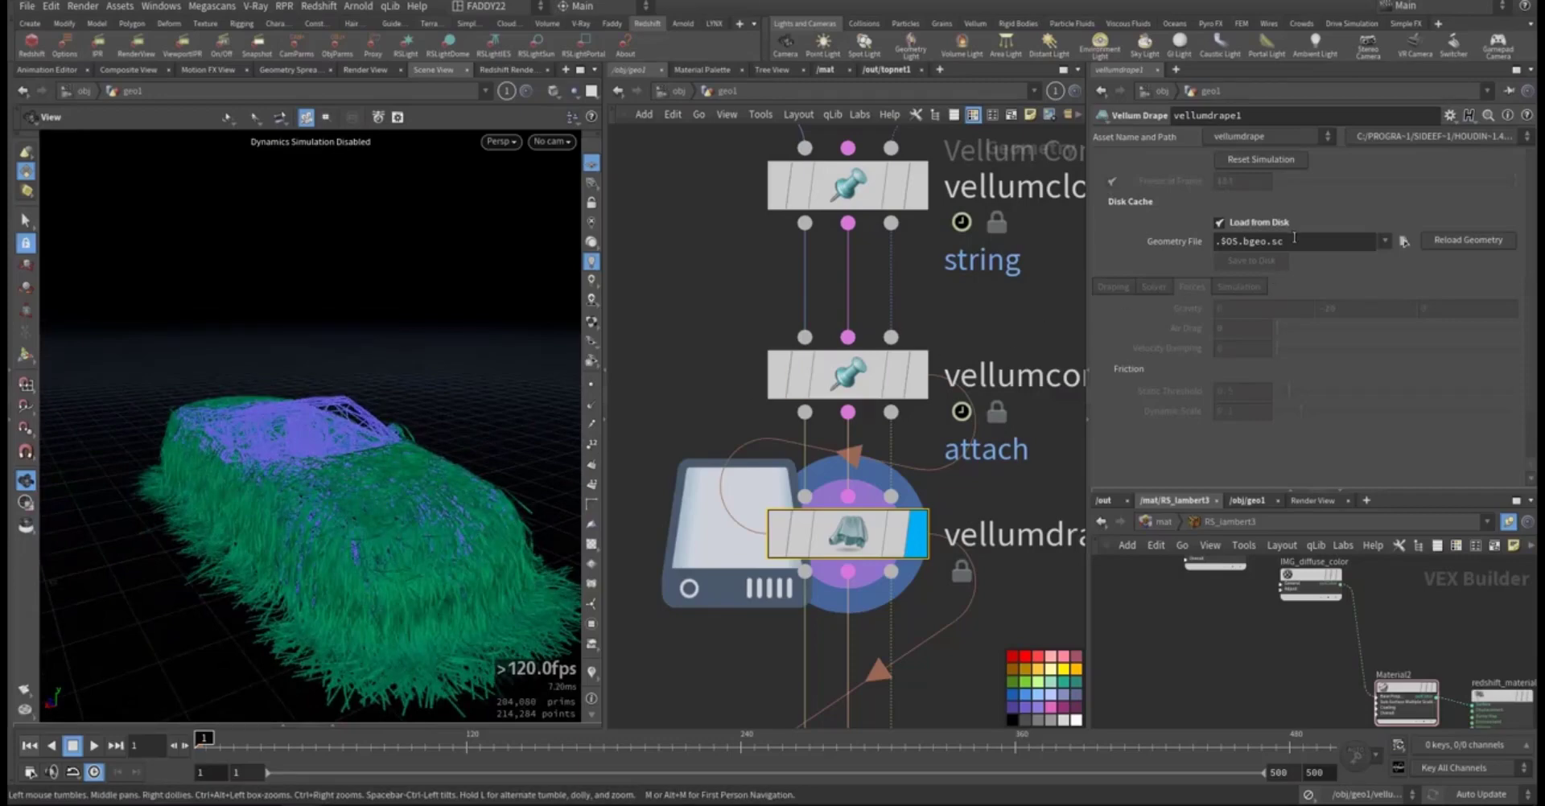
left_click_drag(1285, 241, 1159, 242)
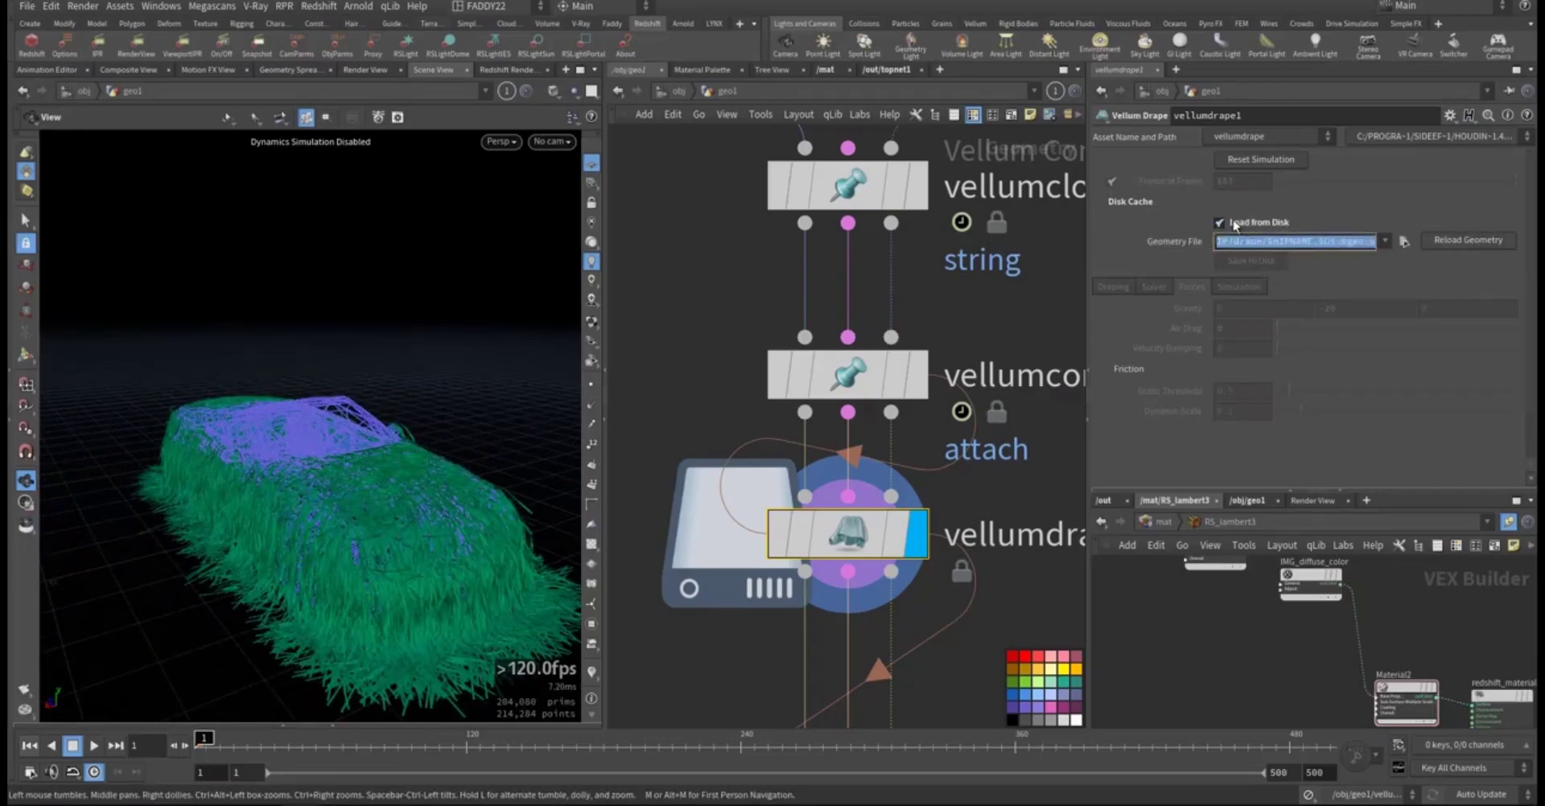
middle_click_drag(700, 460, 683, 522)
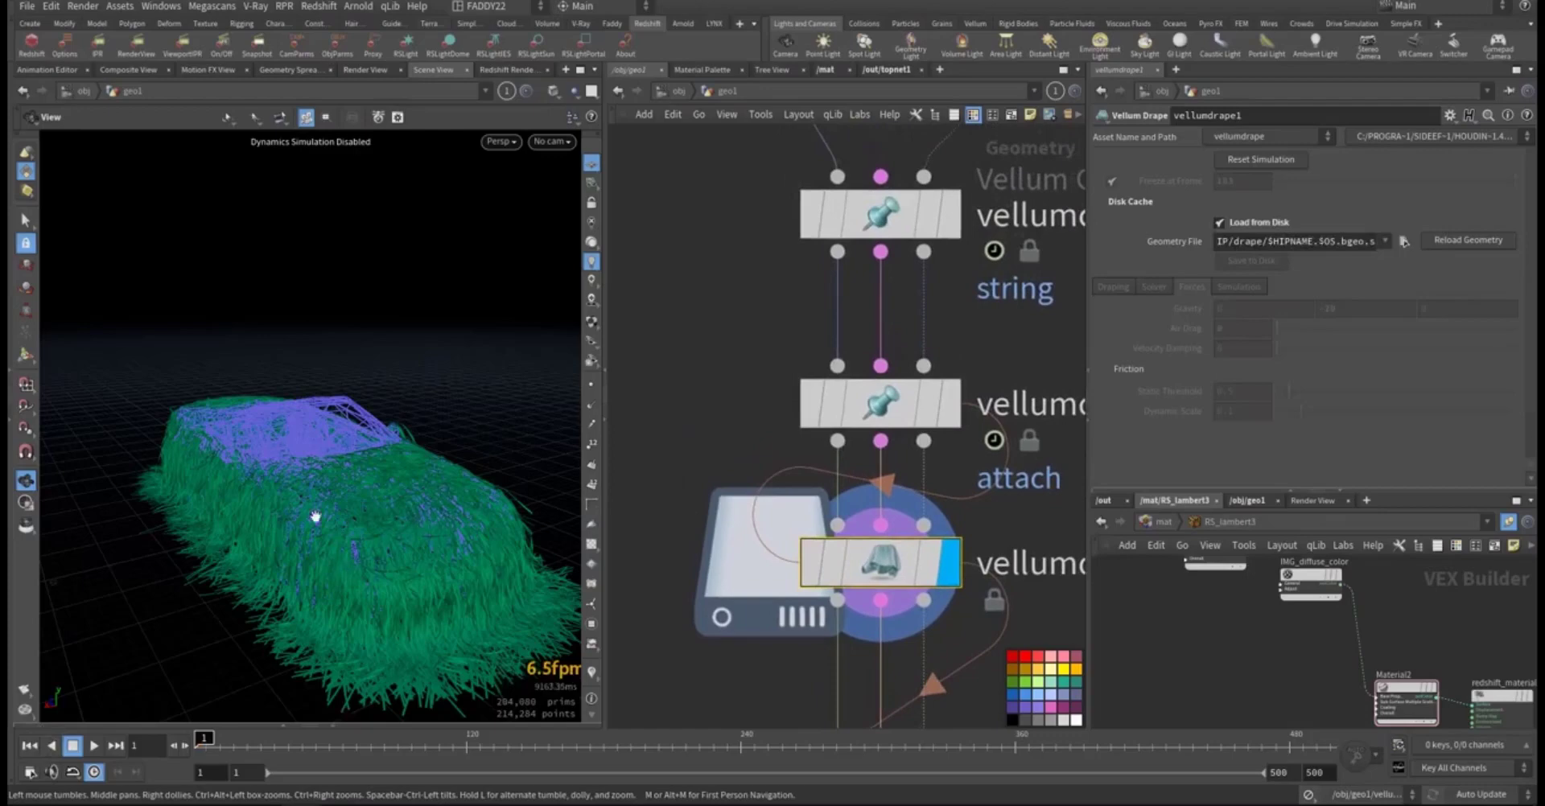
Step: Select and display remeshgrid1 above copytopoints1 and raise its Division Size to 0.312
middle_click_drag(714, 424, 969, 699)
scroll(785, 420, "down", 4)
middle_click_drag(774, 427, 829, 565)
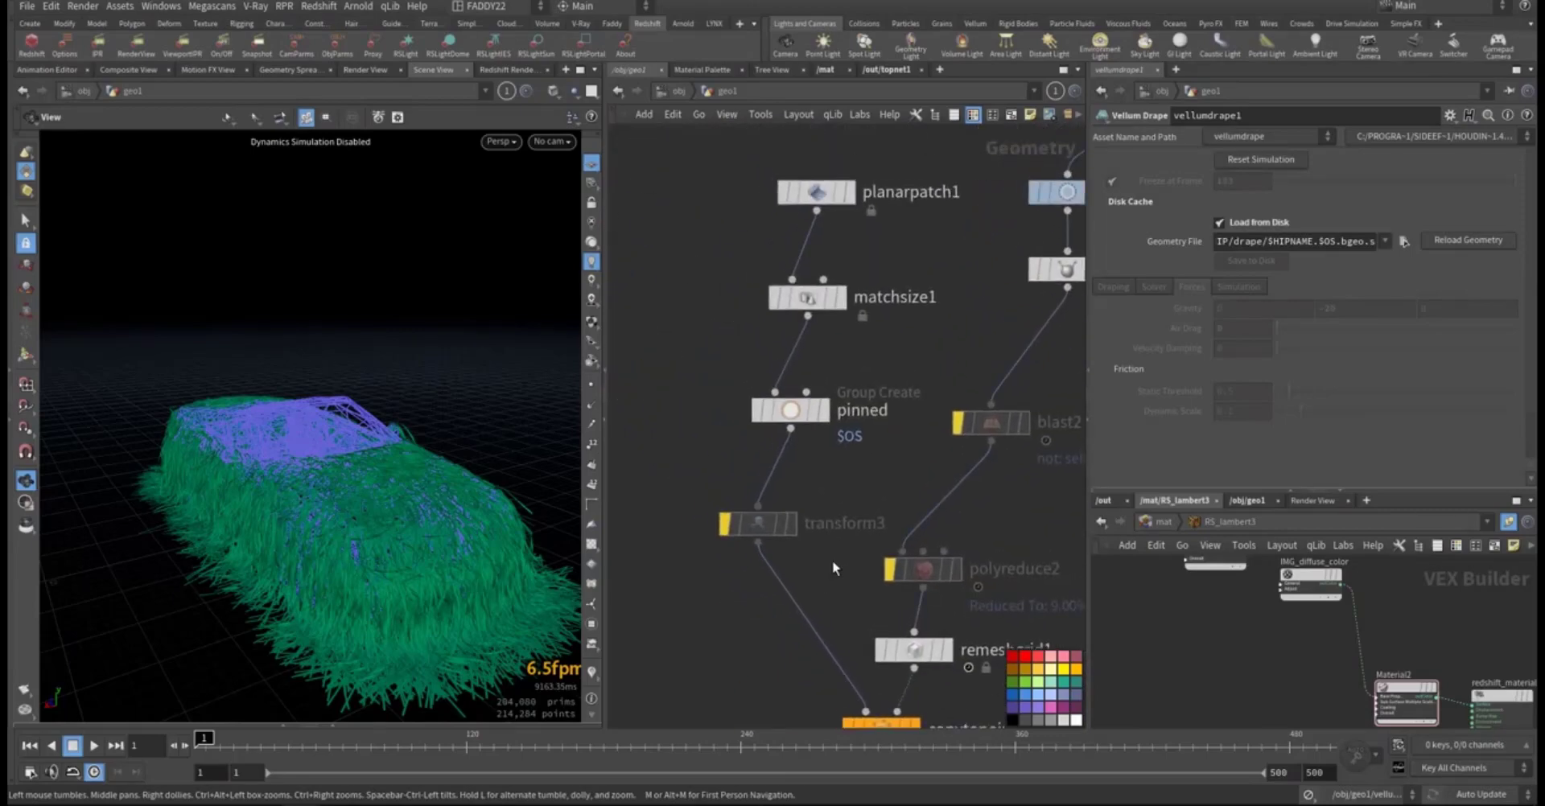
middle_click_drag(827, 627, 780, 439)
middle_click_drag(717, 490, 682, 443)
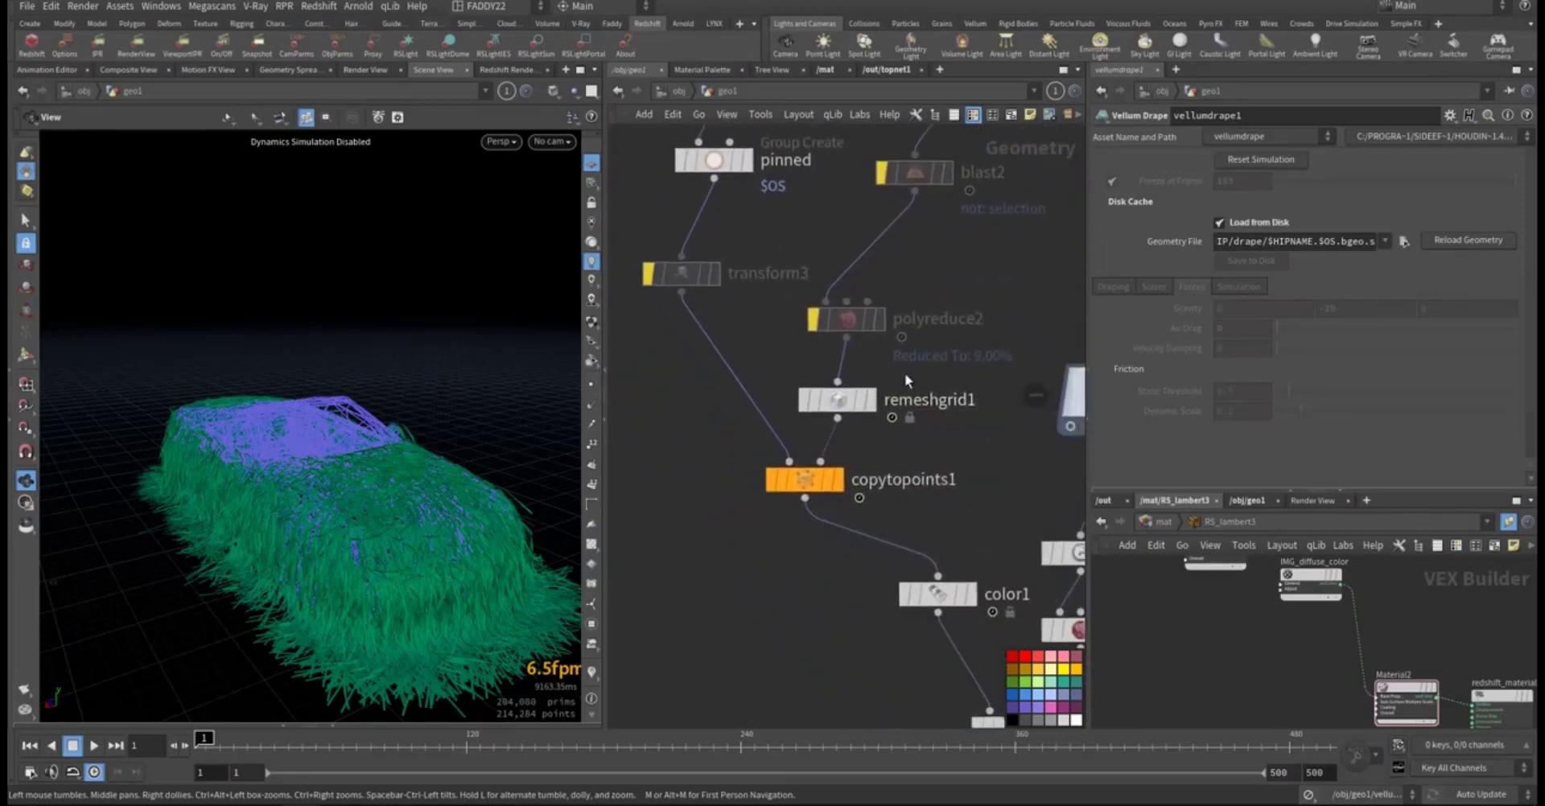
left_click_drag(904, 373, 846, 418)
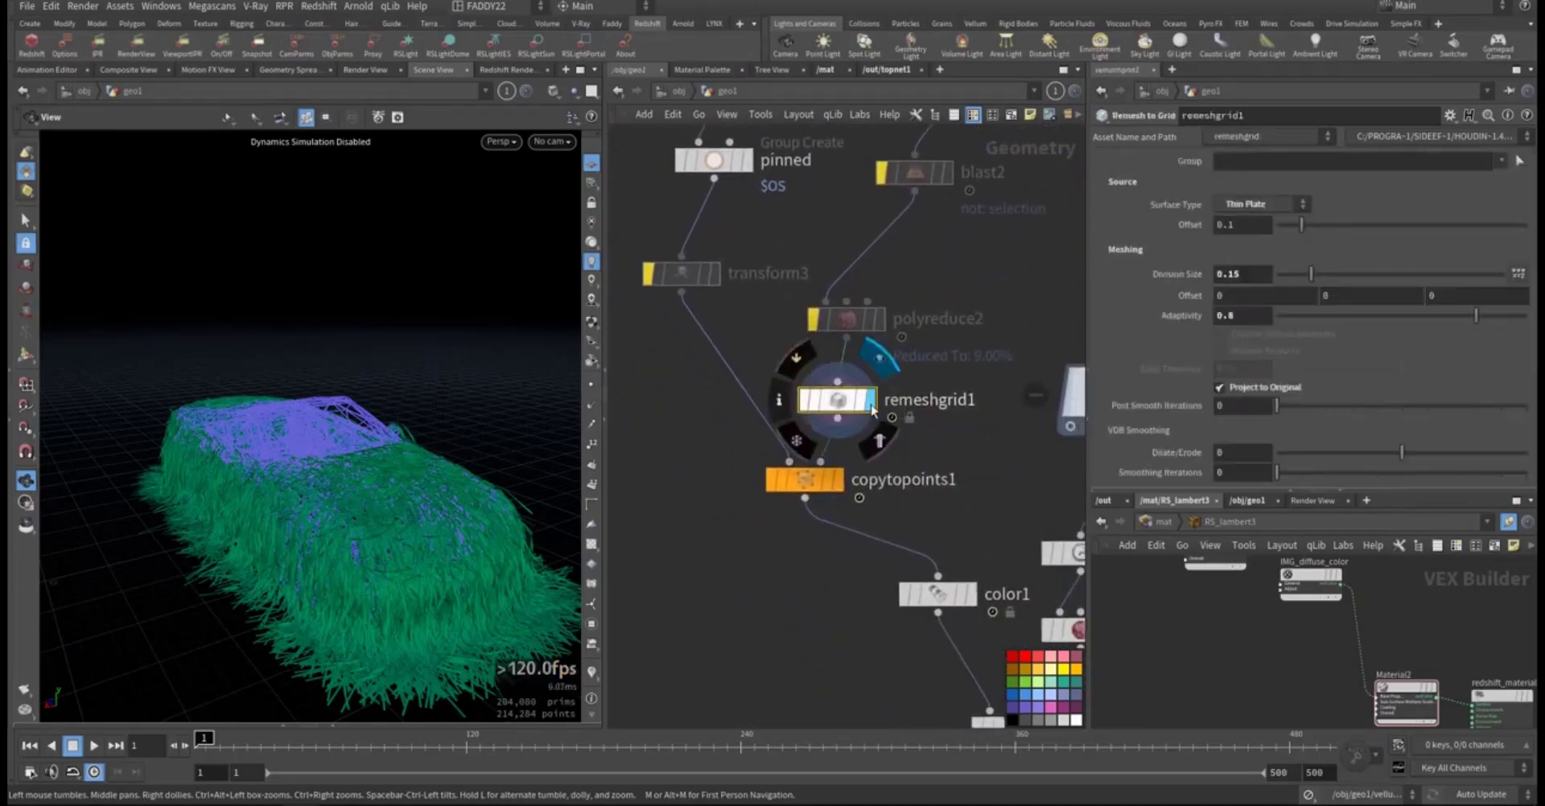
left_click(870, 400)
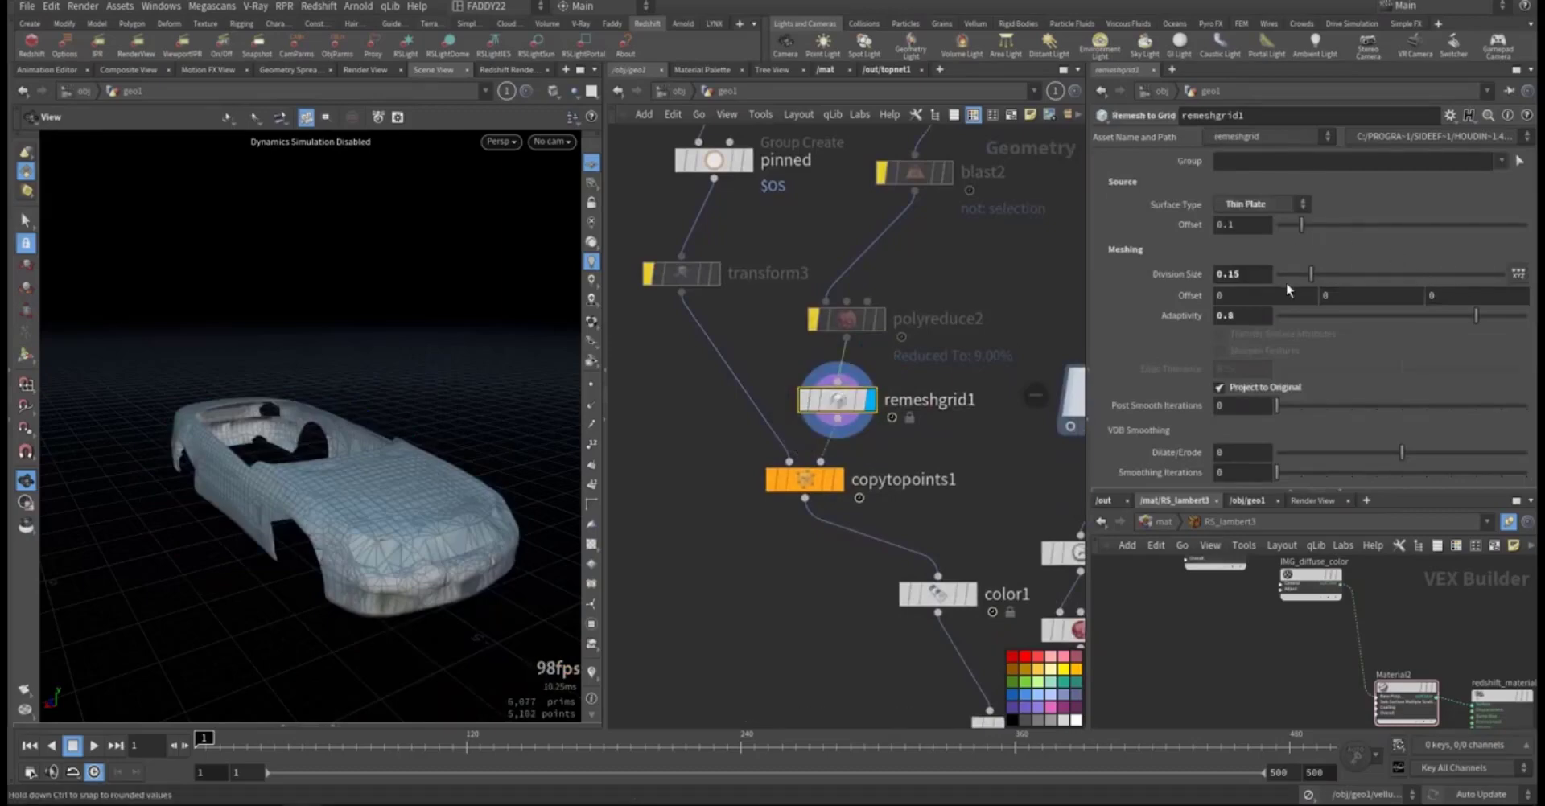
left_click(1347, 273)
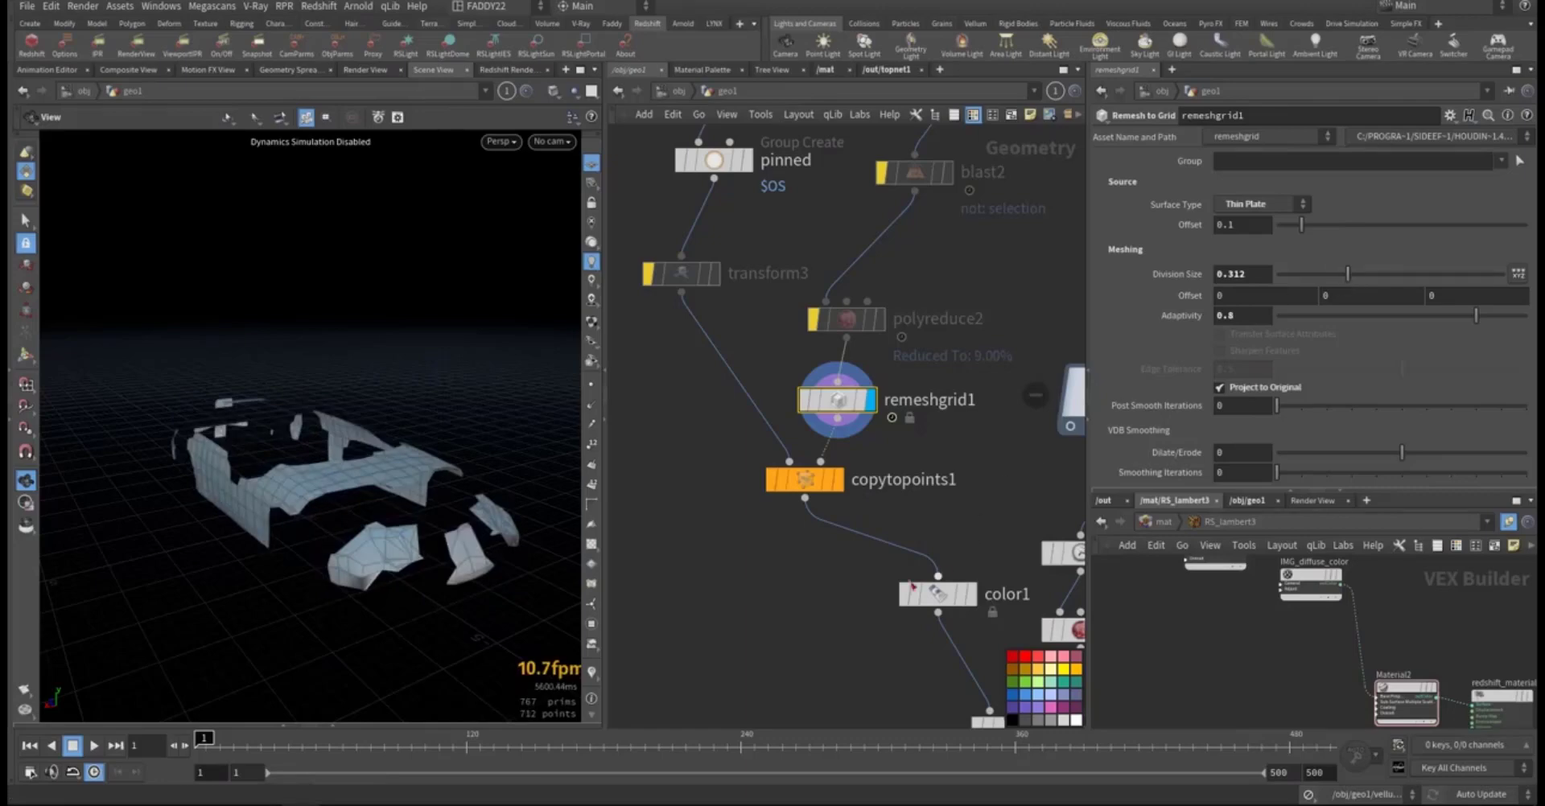
Step: Display copytopoints1 to view the strips and set remeshgrid1's Division Size to 0.5
middle_click_drag(770, 606, 755, 487)
left_click(835, 391)
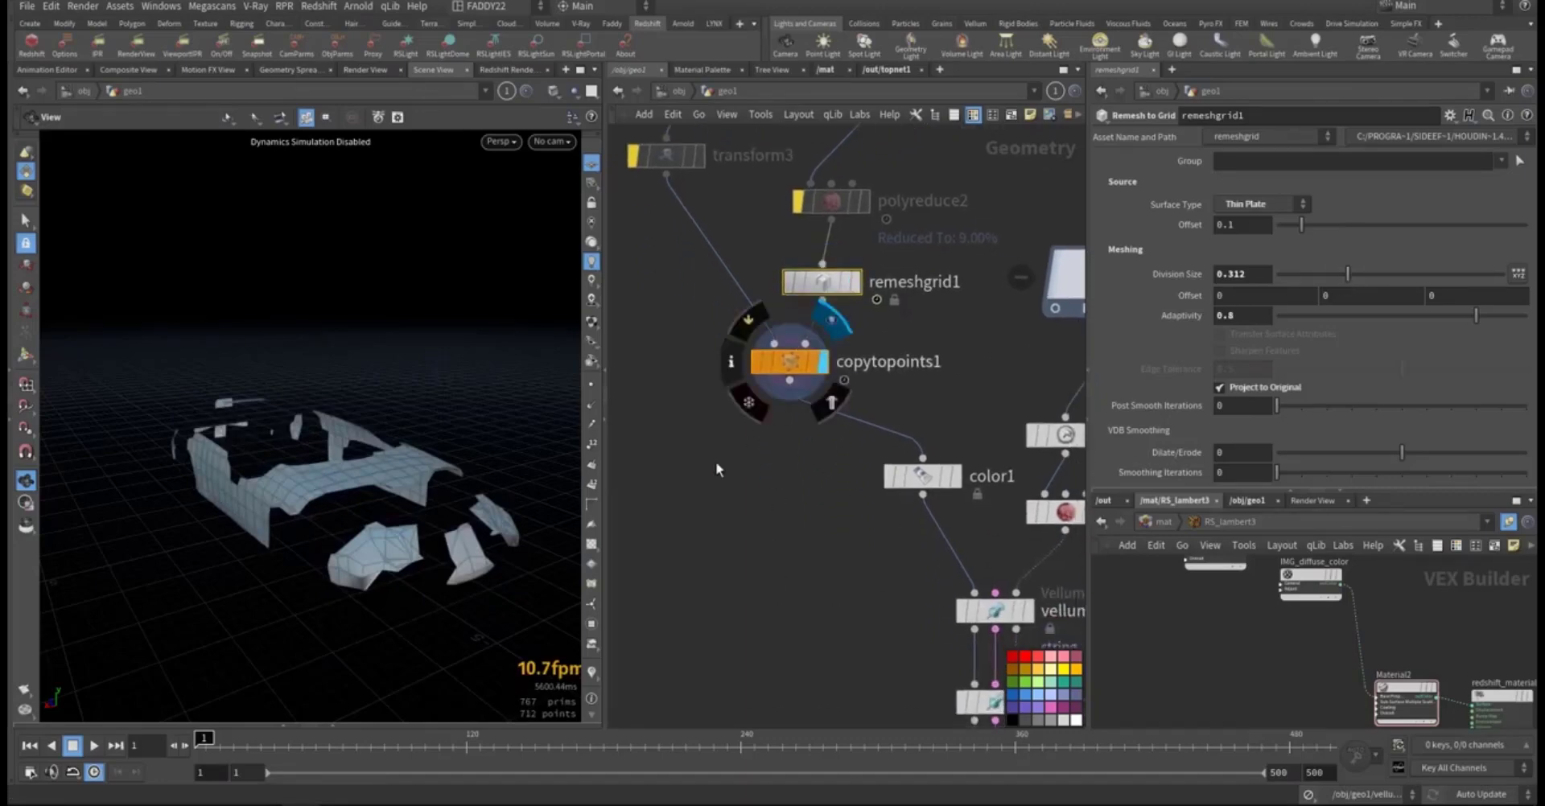
left_click_drag(419, 515, 358, 499)
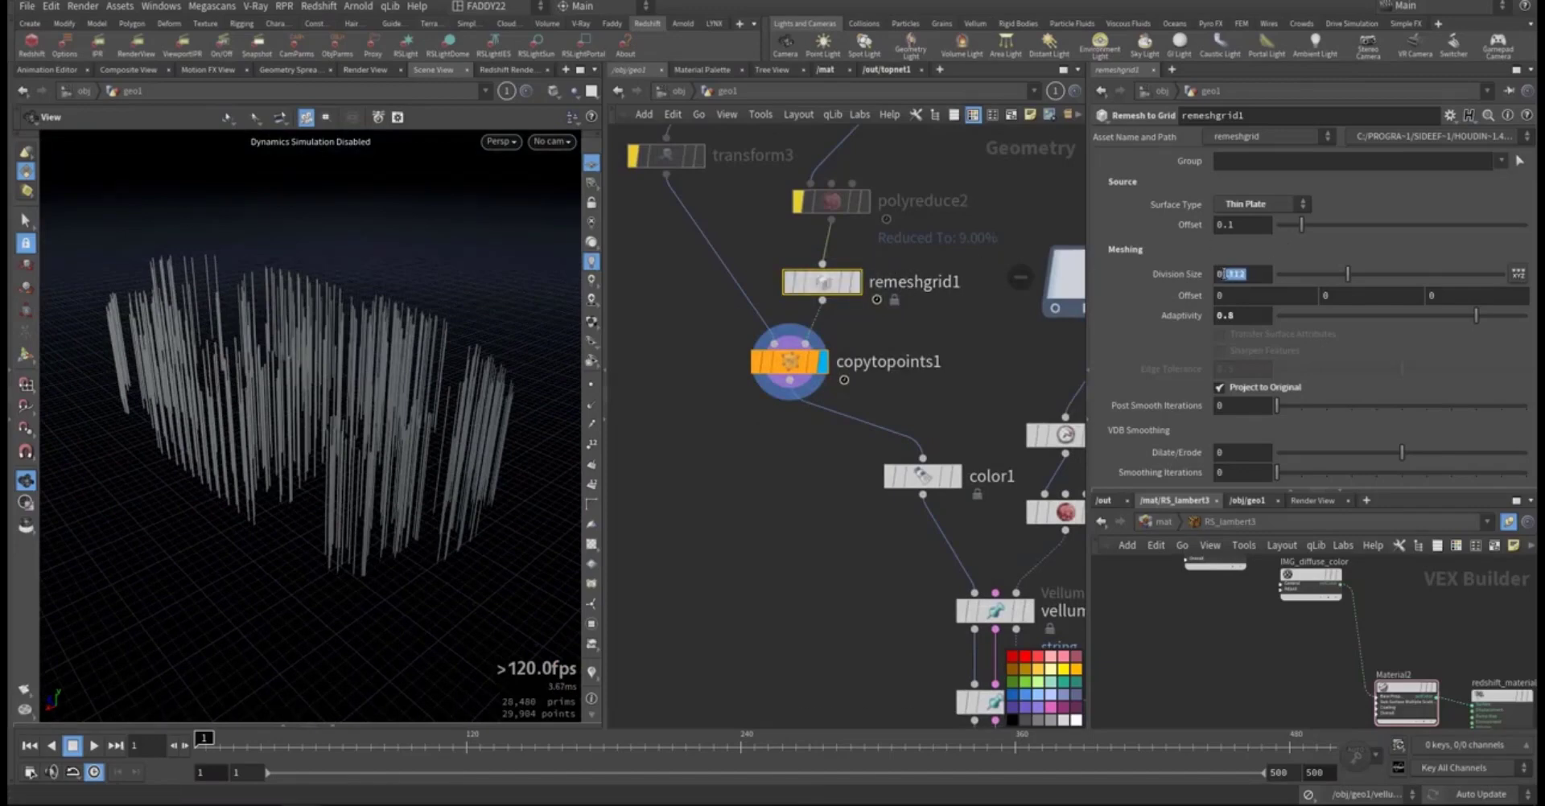
left_click_drag(1224, 274, 1228, 274)
type("5")
key("Return")
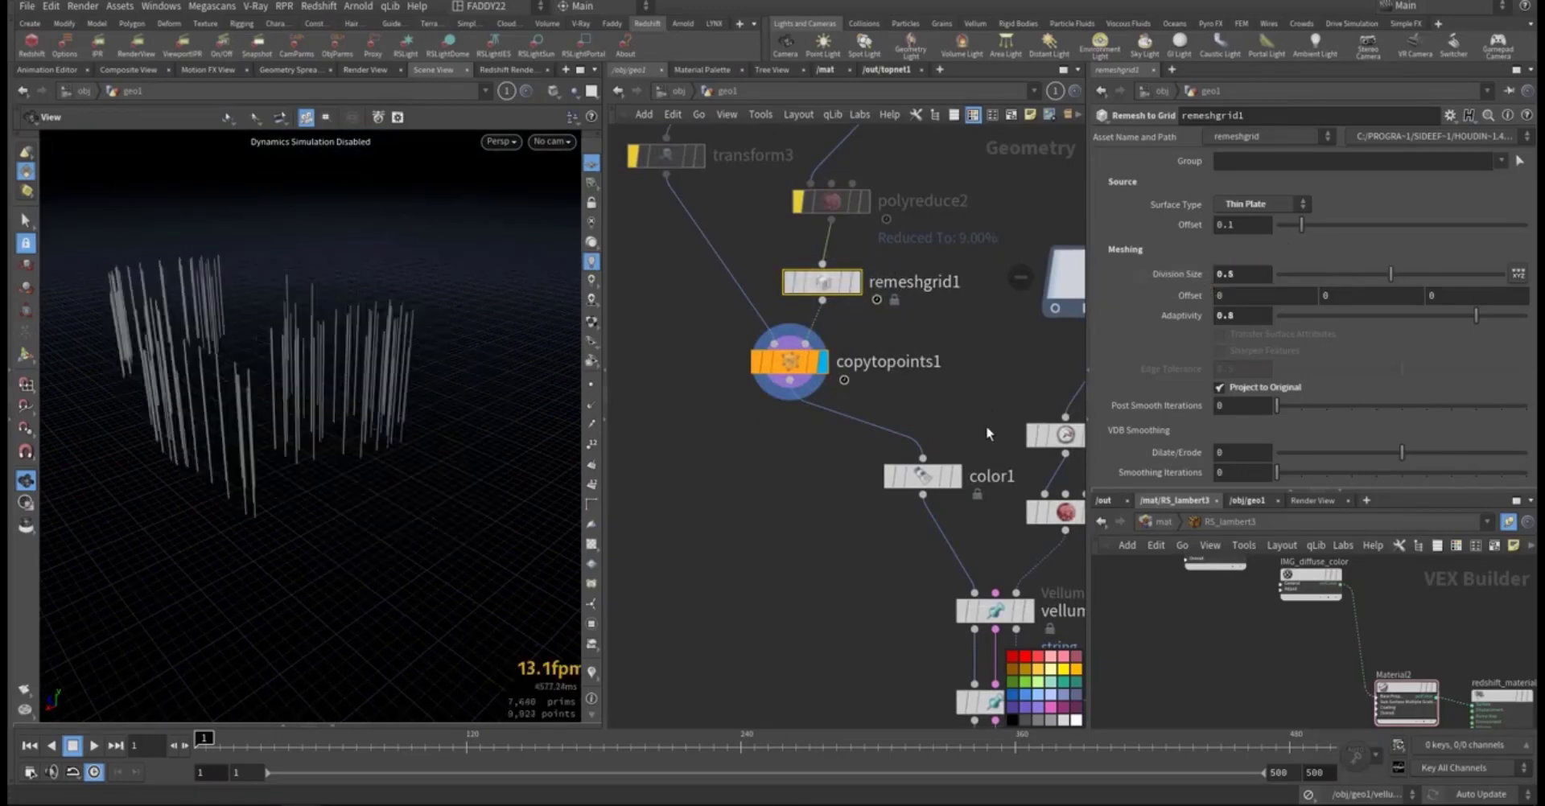
Step: Enable the bypassed blast2 node to limit the strips to the hood, and display blast2
middle_click_drag(757, 603, 782, 726)
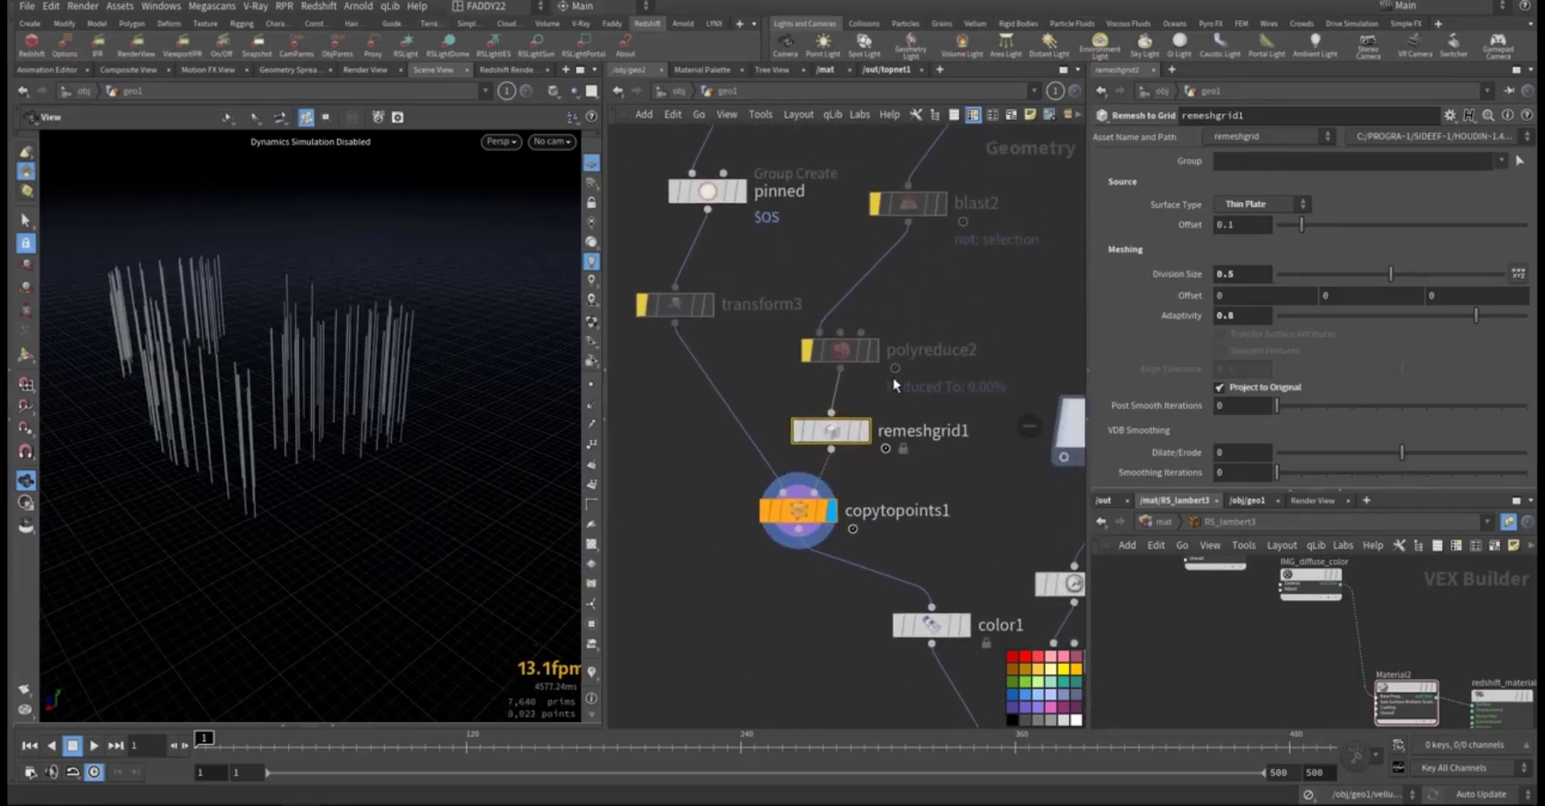
middle_click_drag(941, 321, 924, 406)
mouse_move(883, 289)
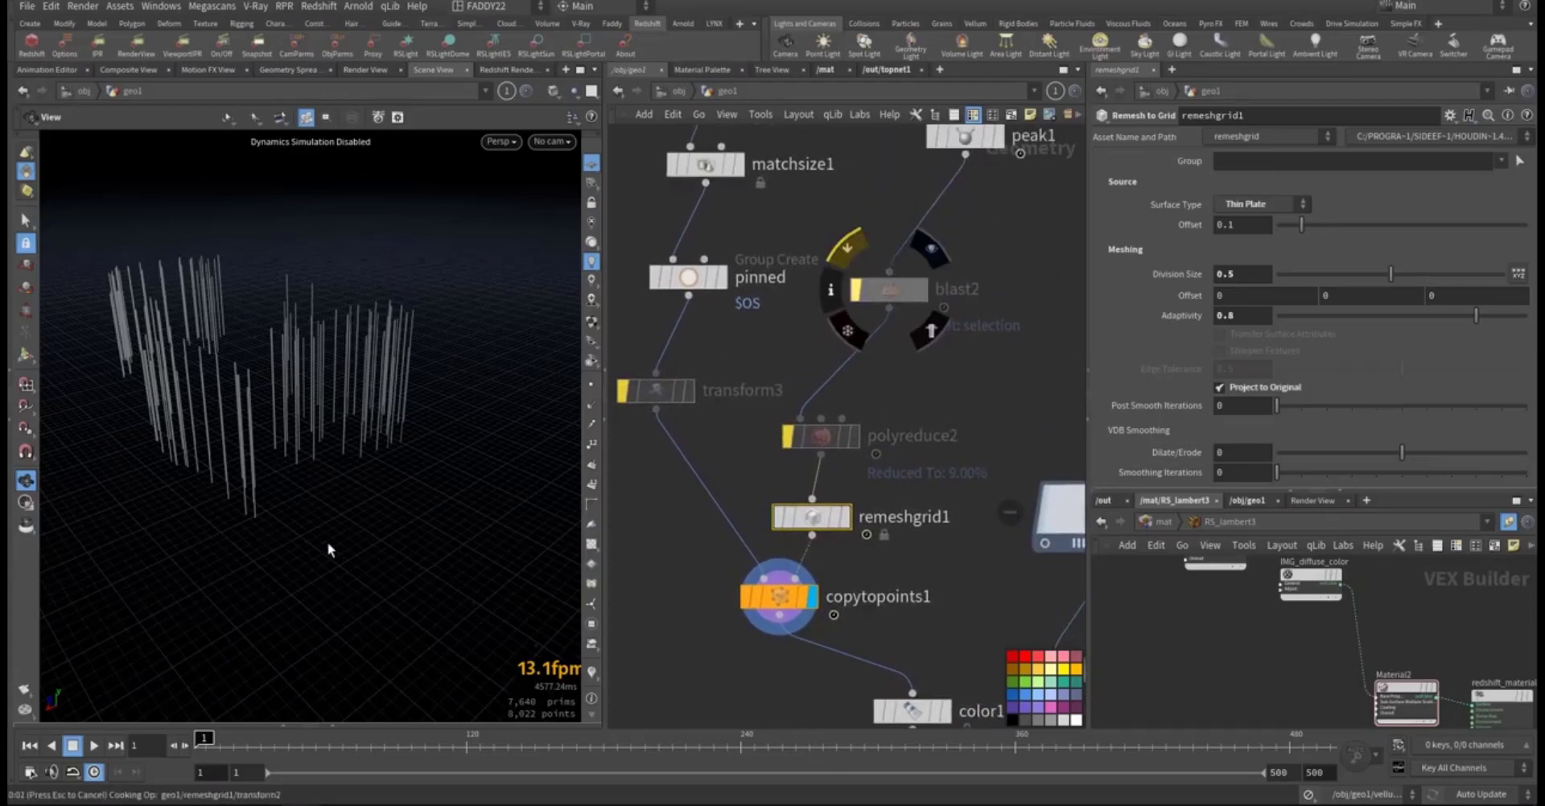
middle_click_drag(679, 636, 748, 437)
middle_click_drag(776, 631, 727, 465)
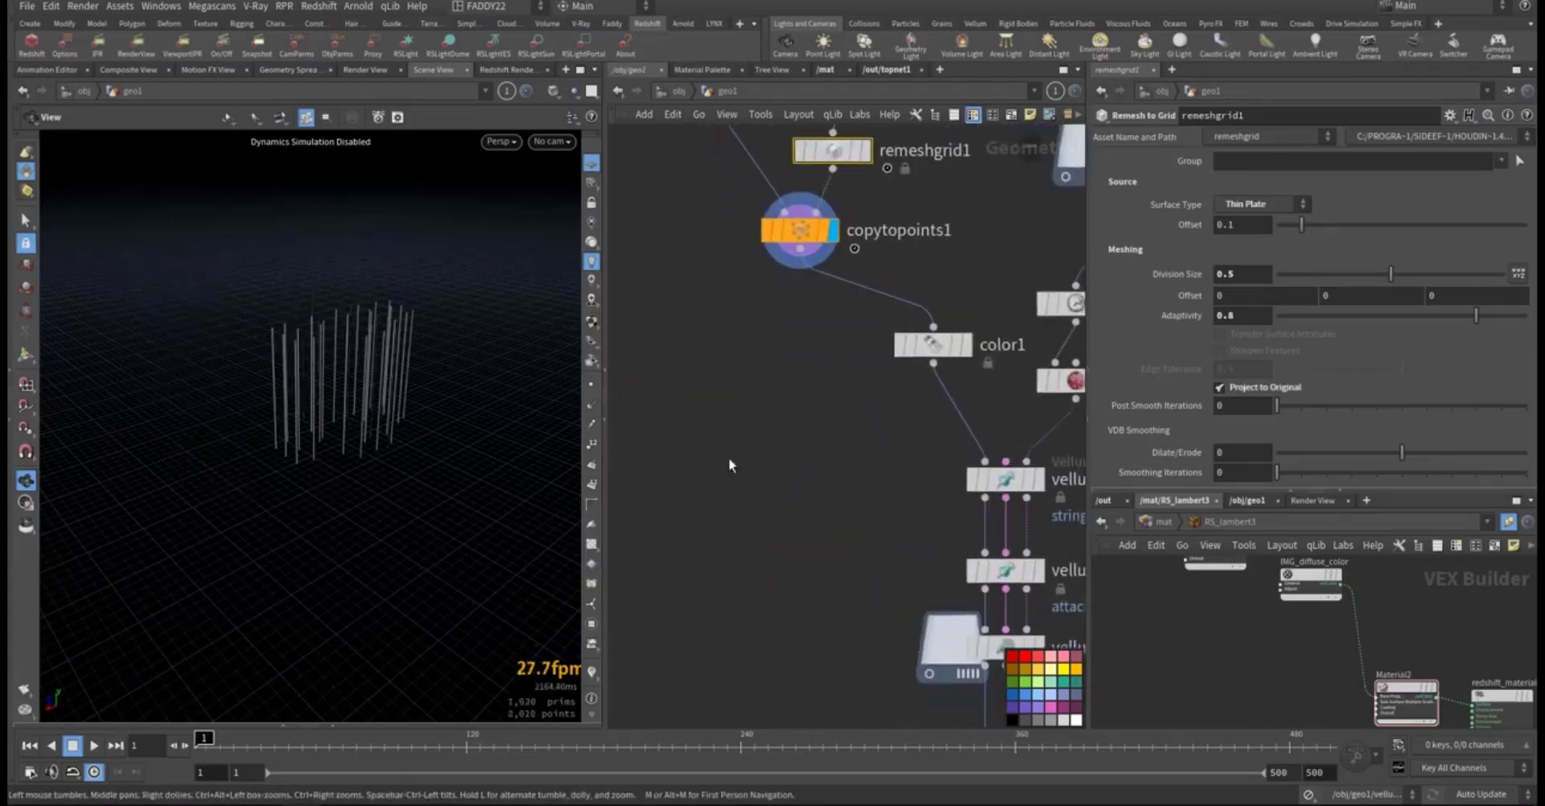
middle_click_drag(880, 161, 917, 354)
middle_click_drag(968, 155, 936, 314)
left_click(946, 275)
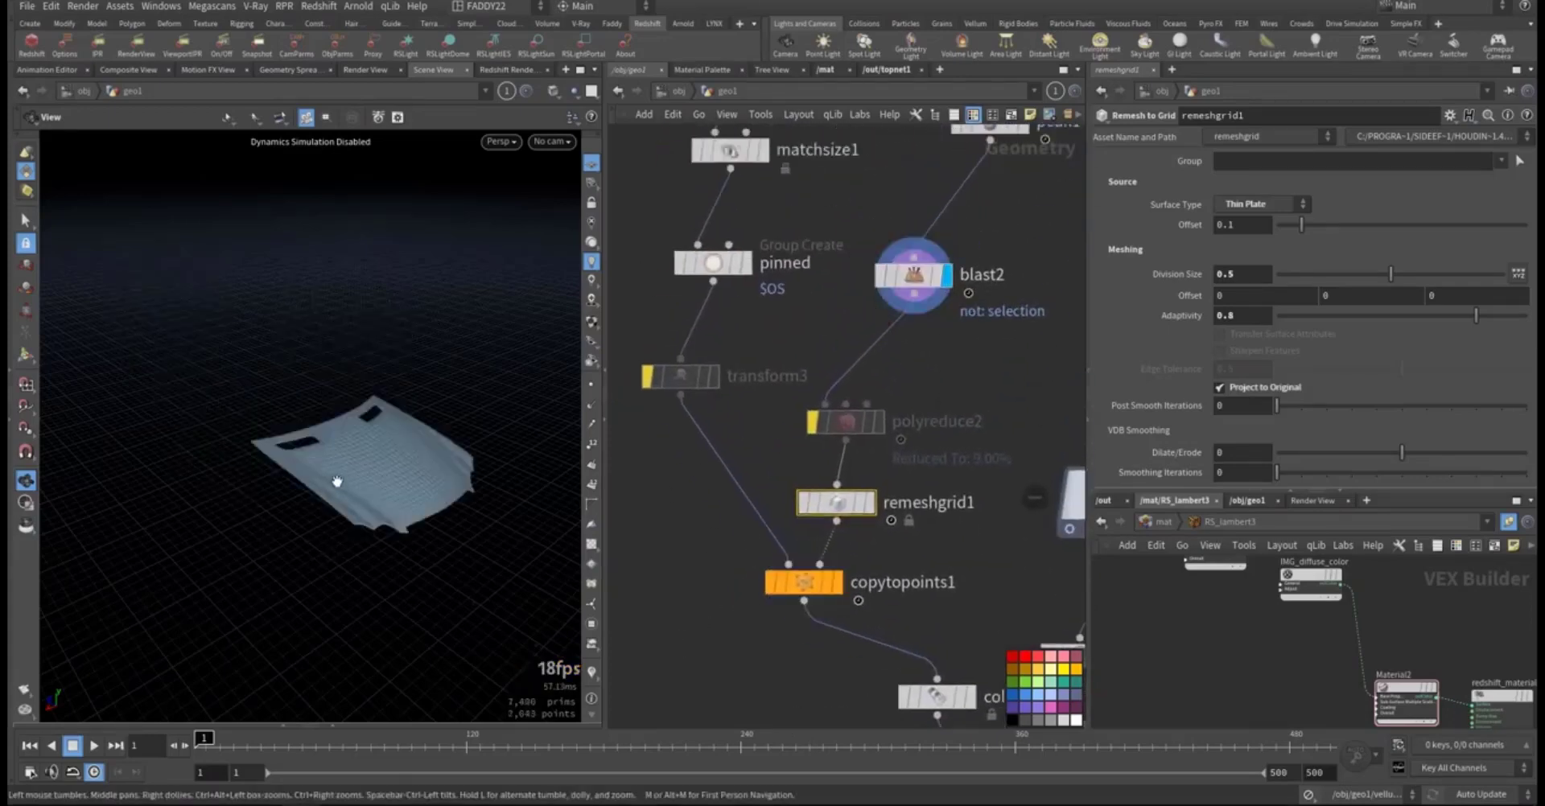
Step: Go back down the network to the Vellum nodes and display and select vellumdrape1
scroll(688, 652, "down", 15)
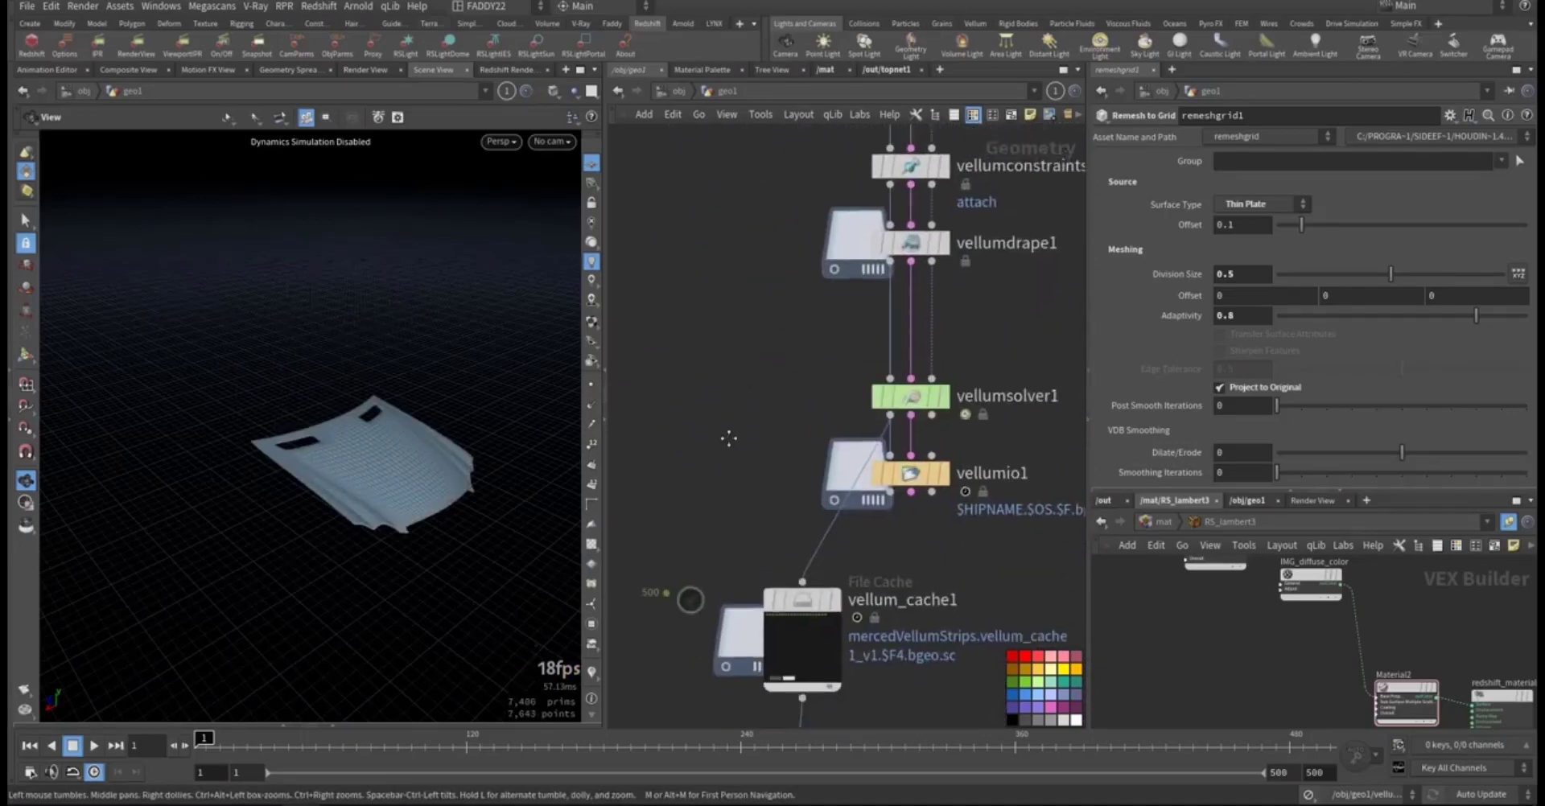
scroll(732, 438, "up", 5)
mouse_move(898, 335)
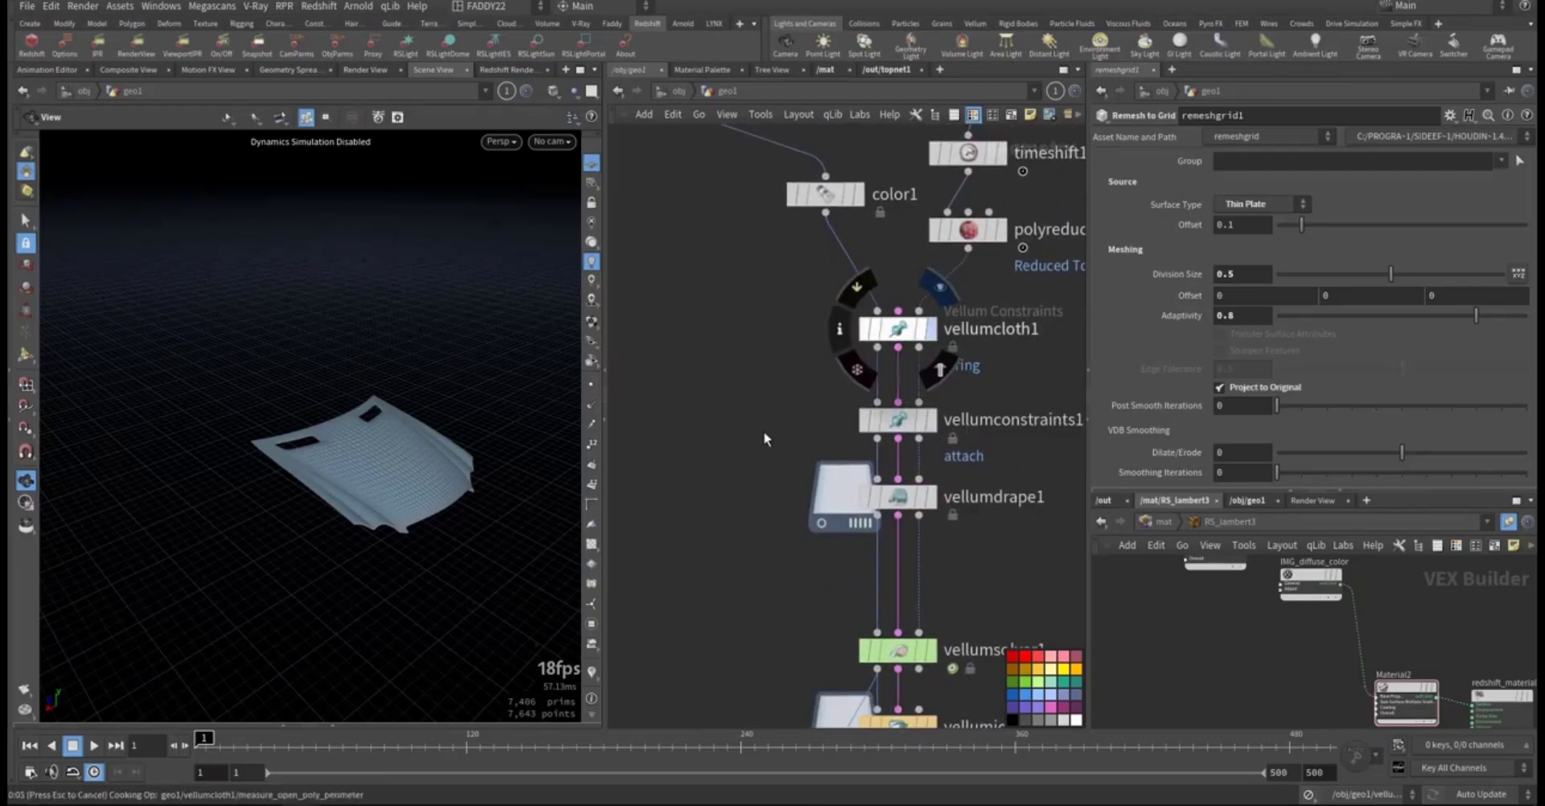
left_click(897, 467)
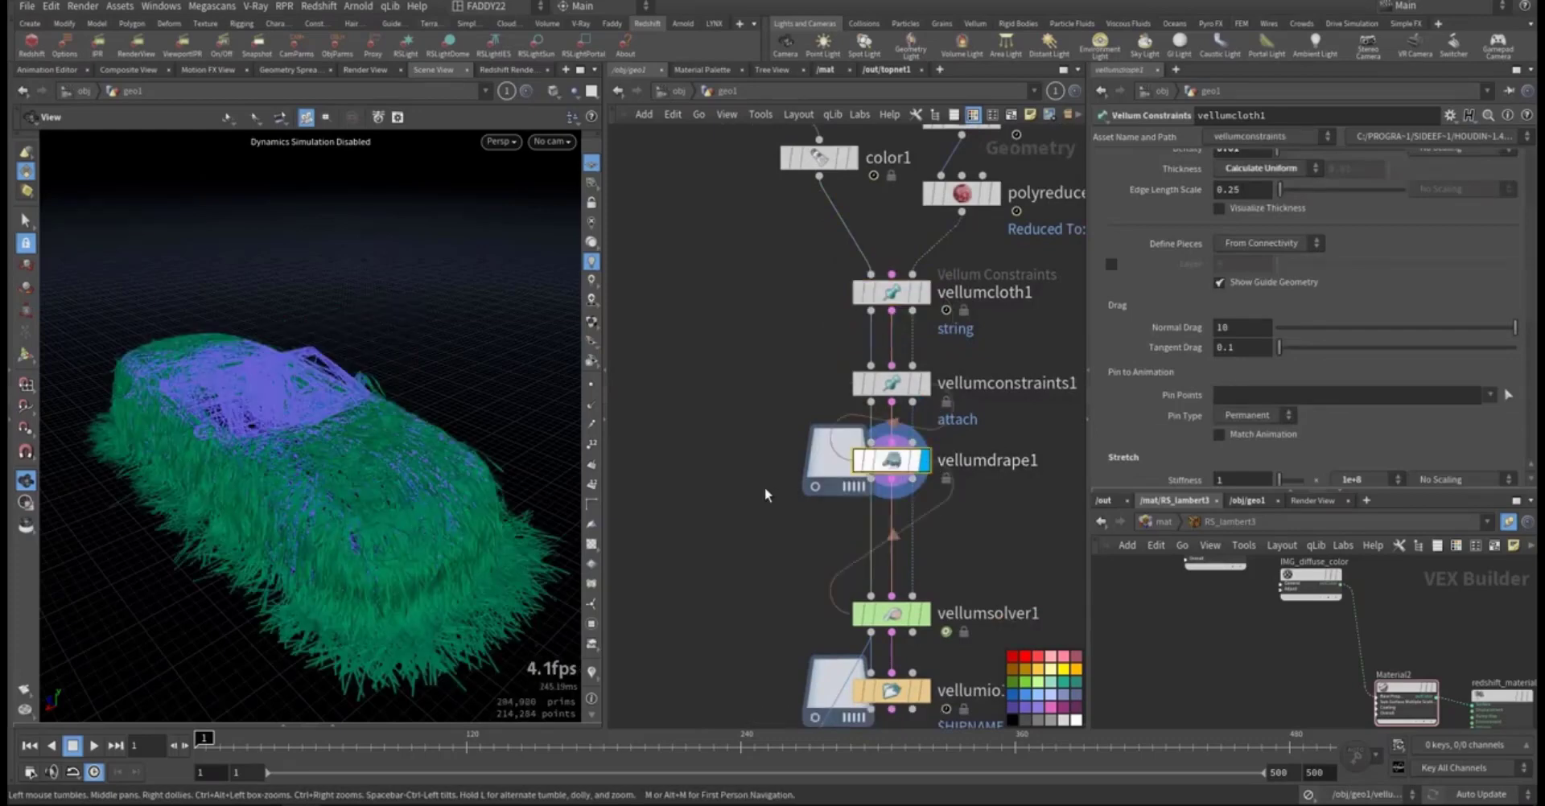
middle_click_drag(765, 486, 751, 430)
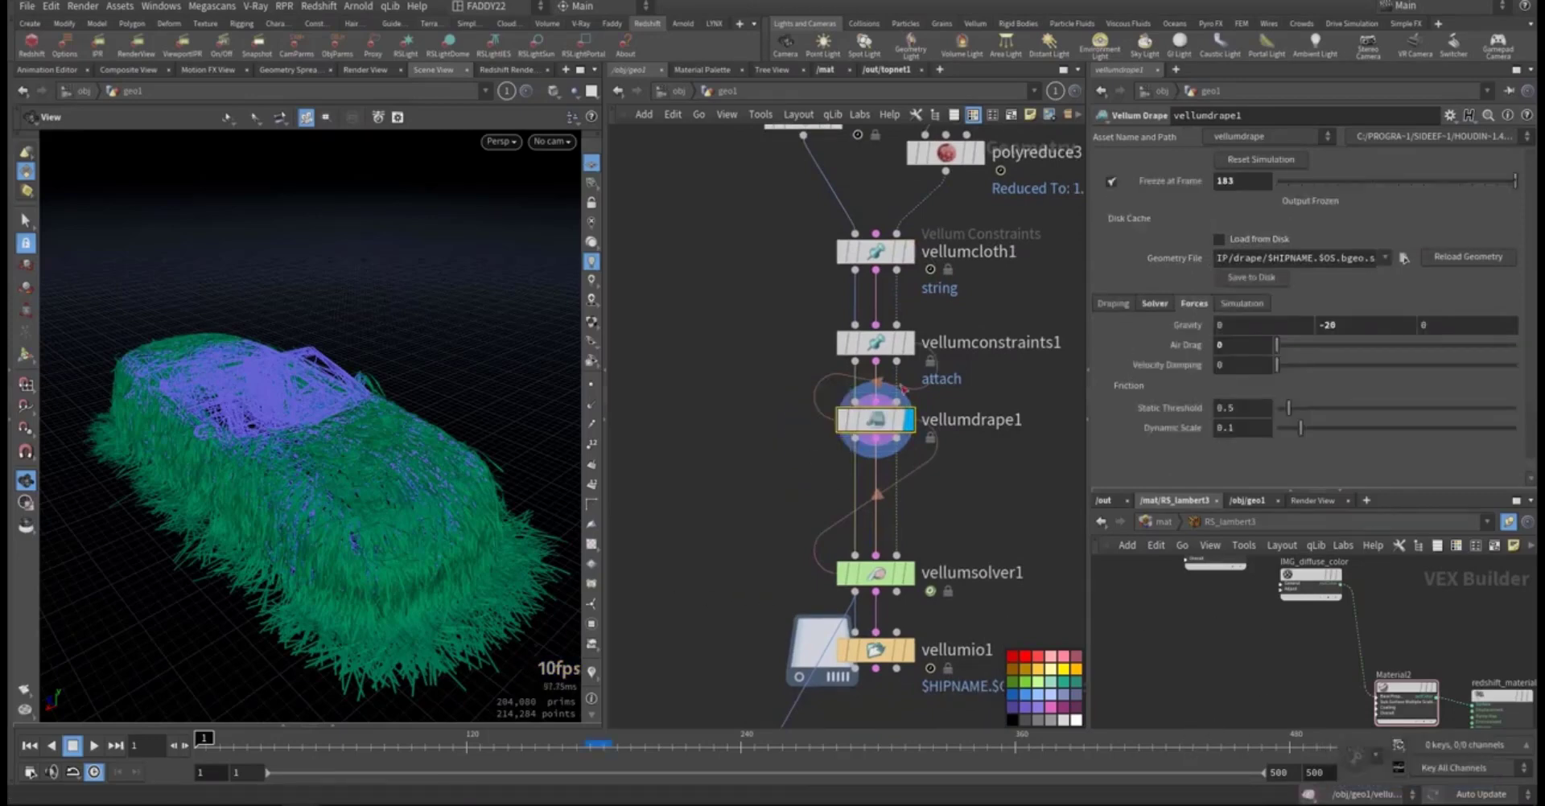
Step: Turn off Load from Disk and Freeze at Frame on vellumdrape1 and view the hood strips over the car collider
left_click(1284, 161)
left_click(675, 476)
middle_click_drag(675, 483, 708, 417)
left_click_drag(386, 515, 303, 510)
scroll(431, 448, "up", 5)
middle_click_drag(738, 353, 727, 451)
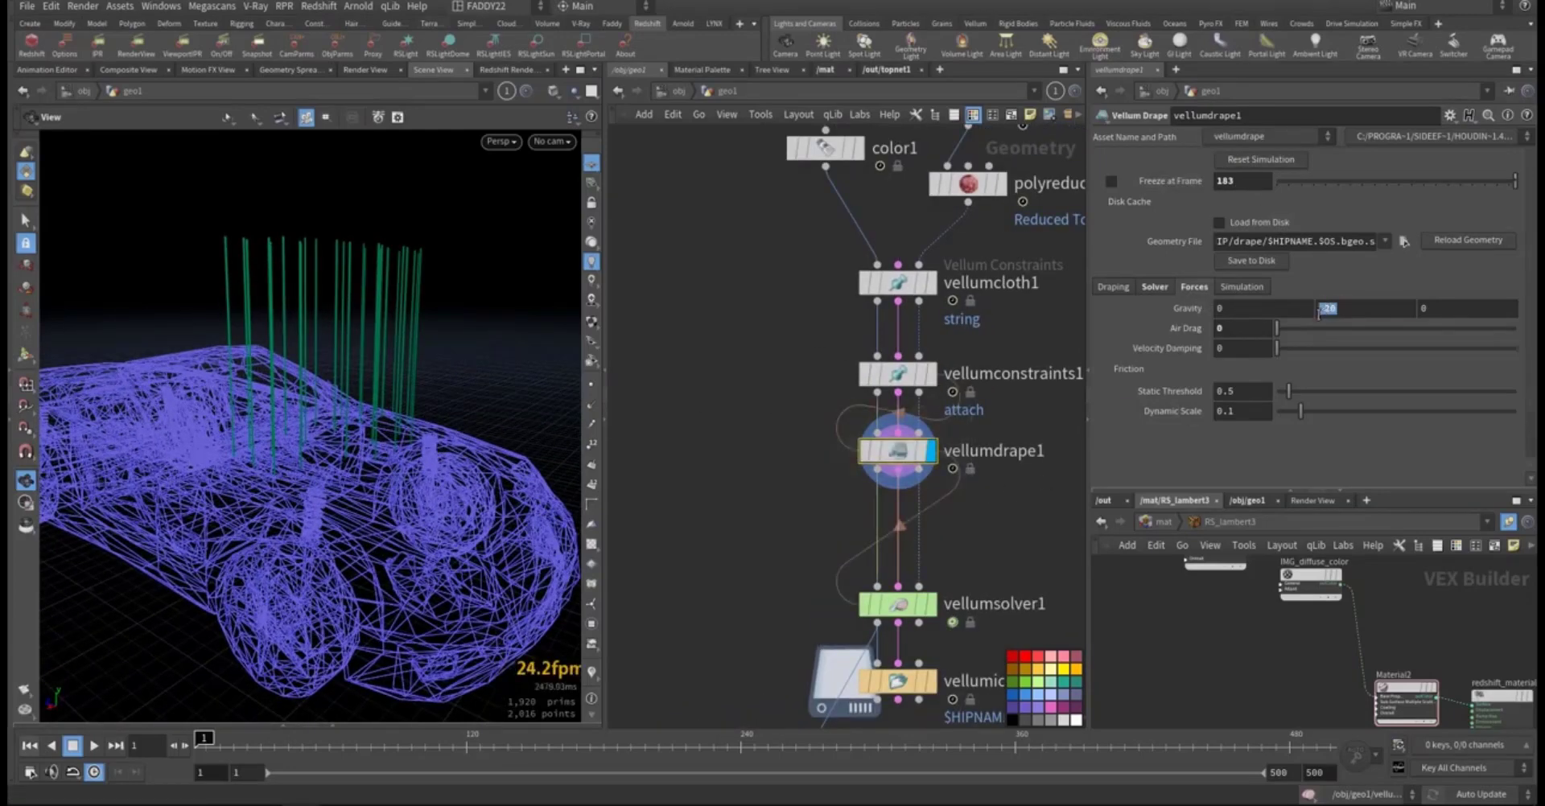
Step: Check vellumdrape1's vertical gravity value and play the timeline to simulate the strips draping onto the hood
left_click_drag(1319, 312, 1348, 313)
middle_click_drag(697, 535, 719, 444)
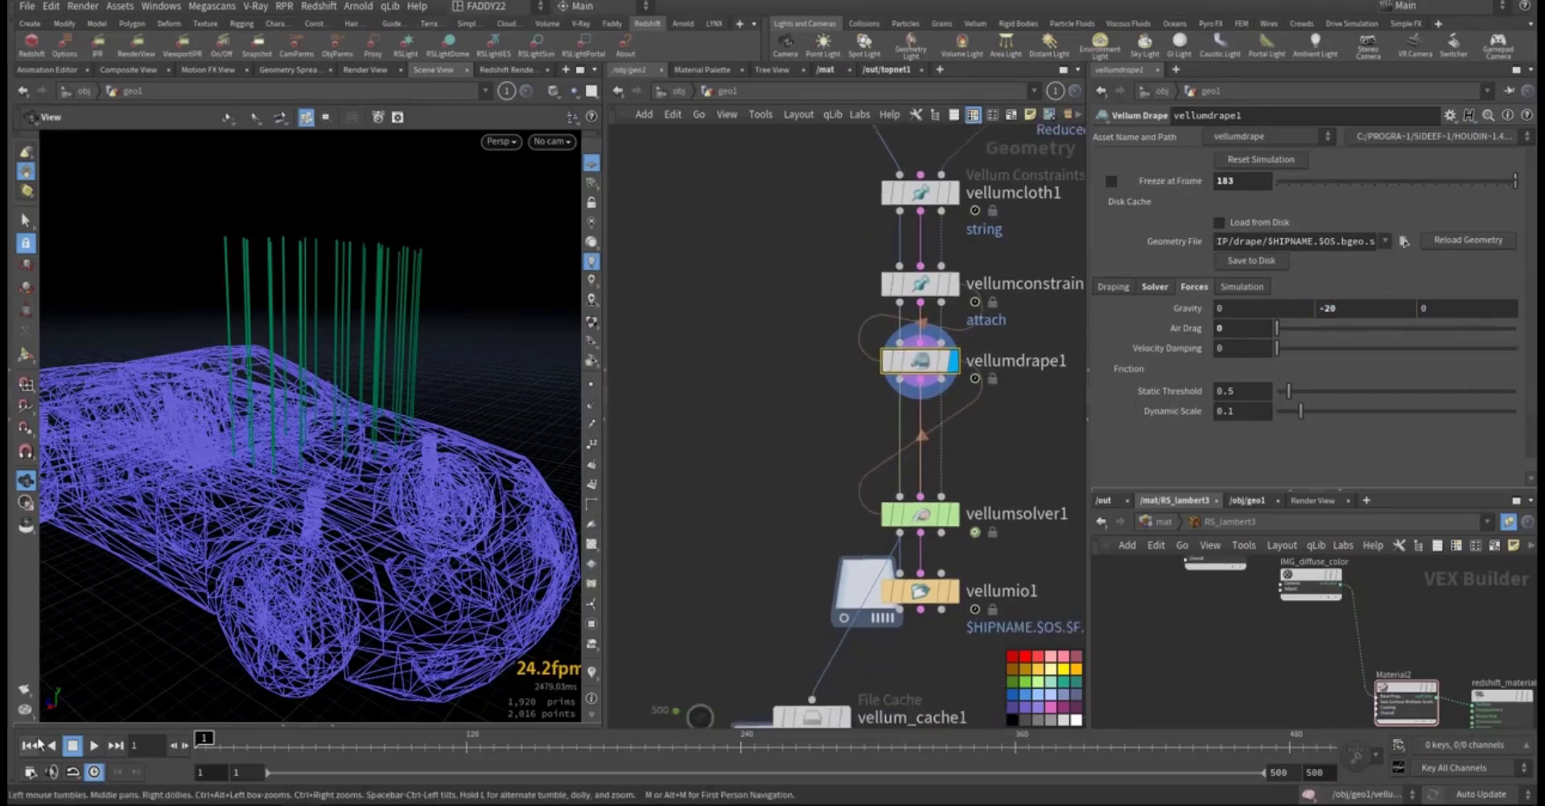
left_click(94, 745)
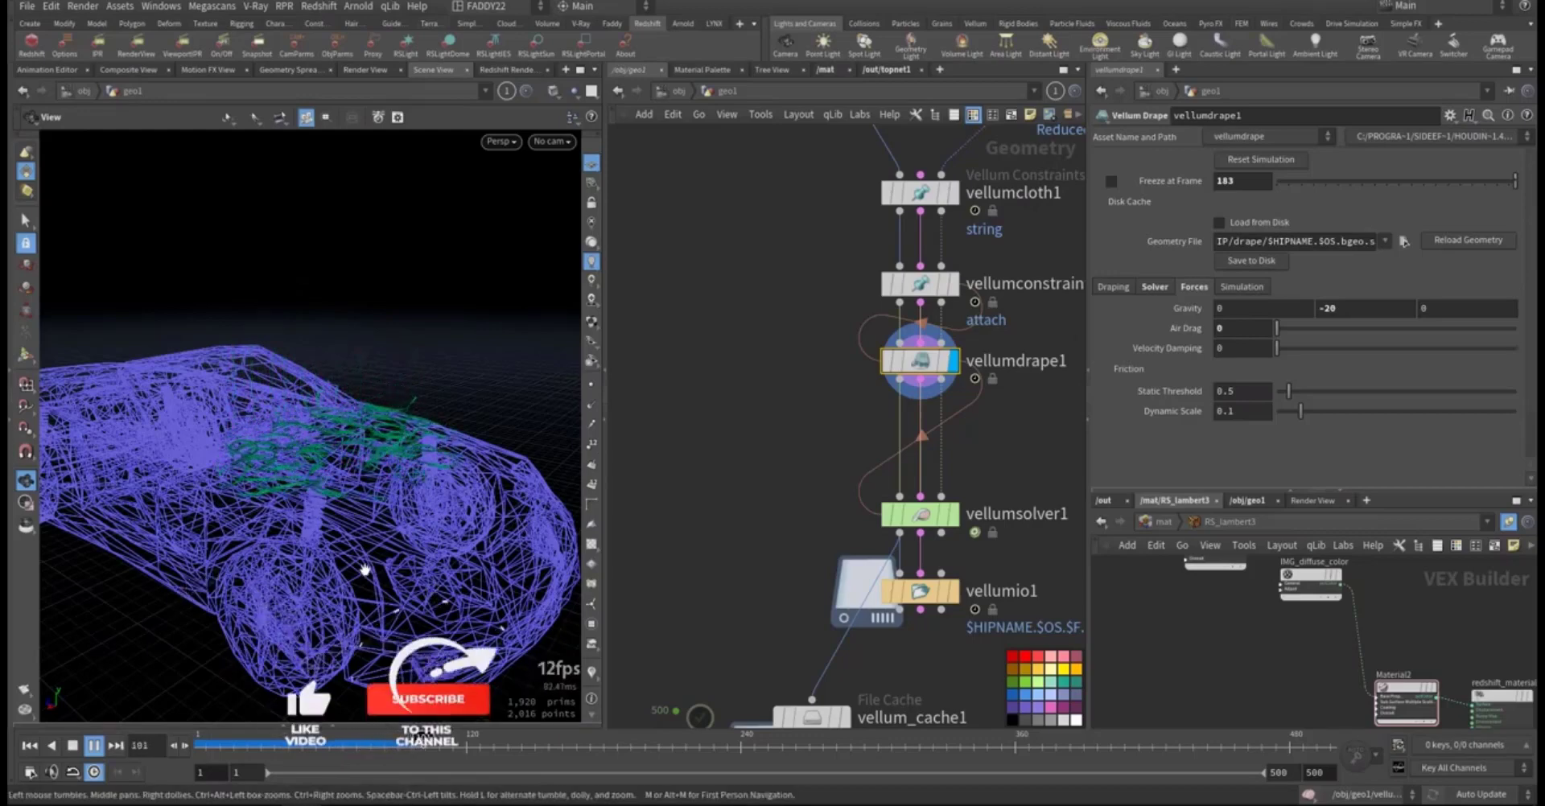
Step: Stop the playback, freeze vellumdrape1 at frame 80, and scrub the timeline to check the draped strips
left_click(93, 745)
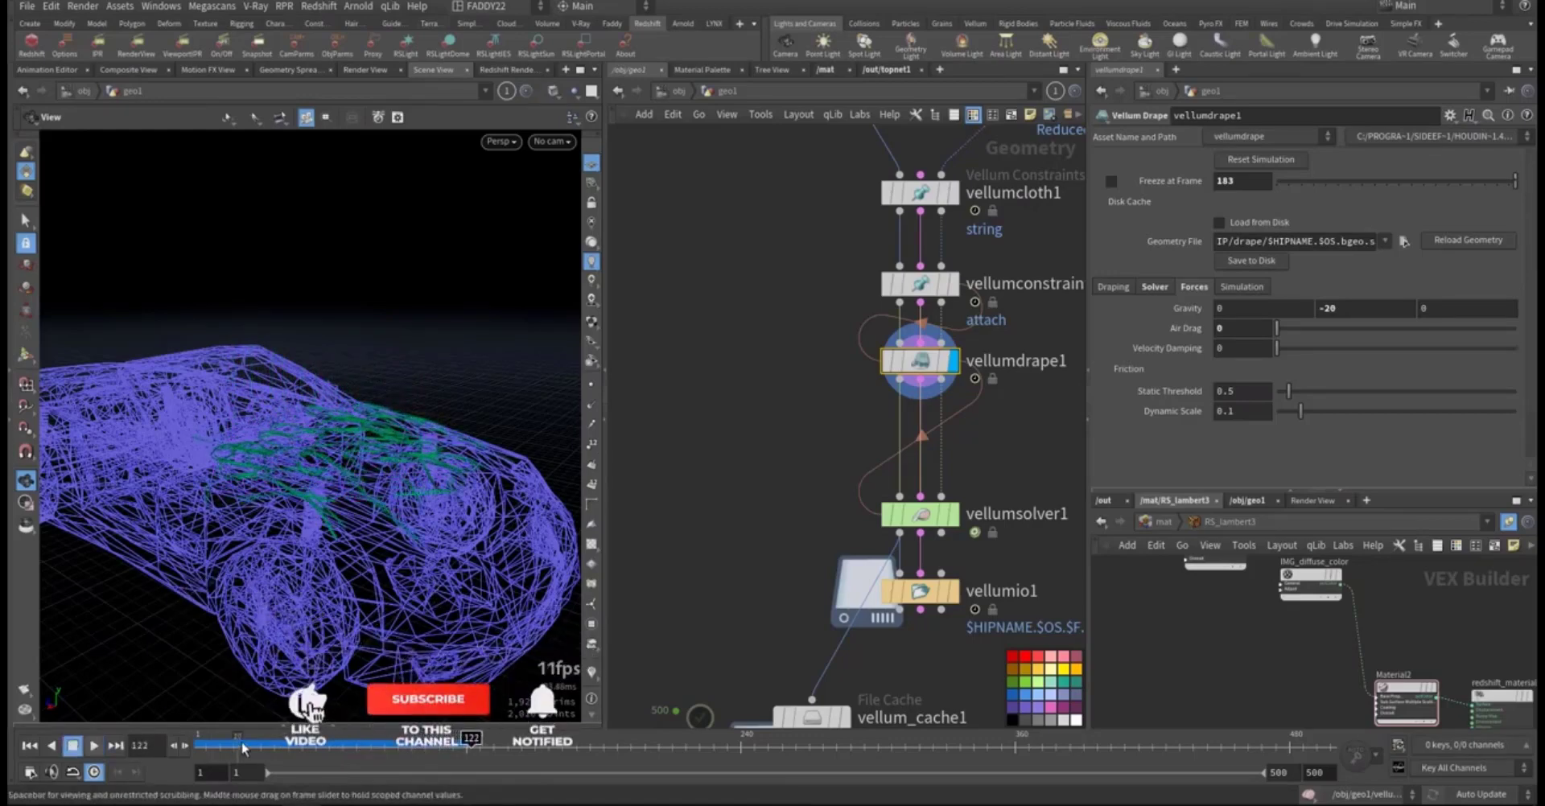
left_click(1243, 180)
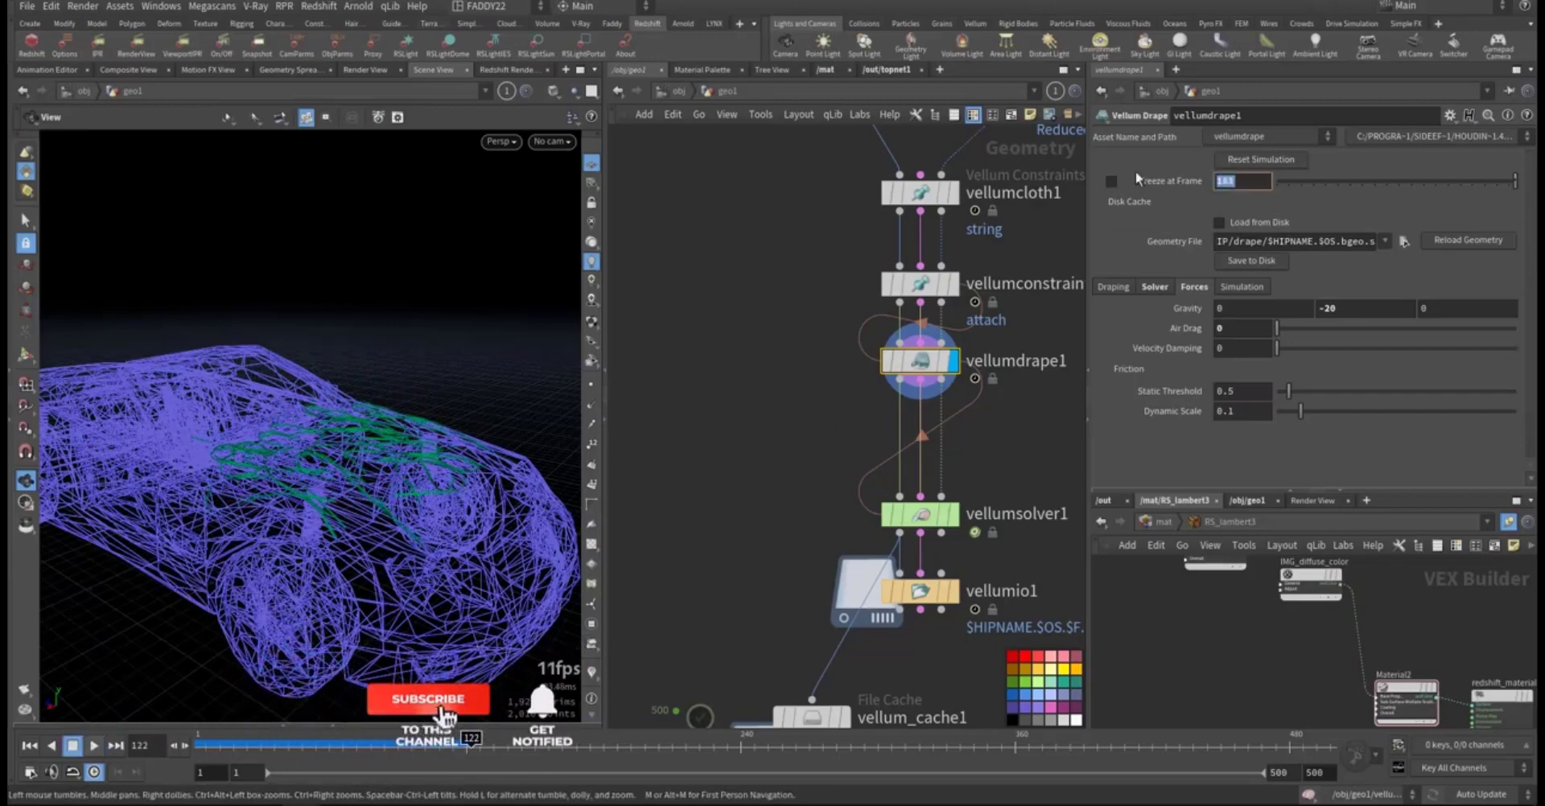
type("80")
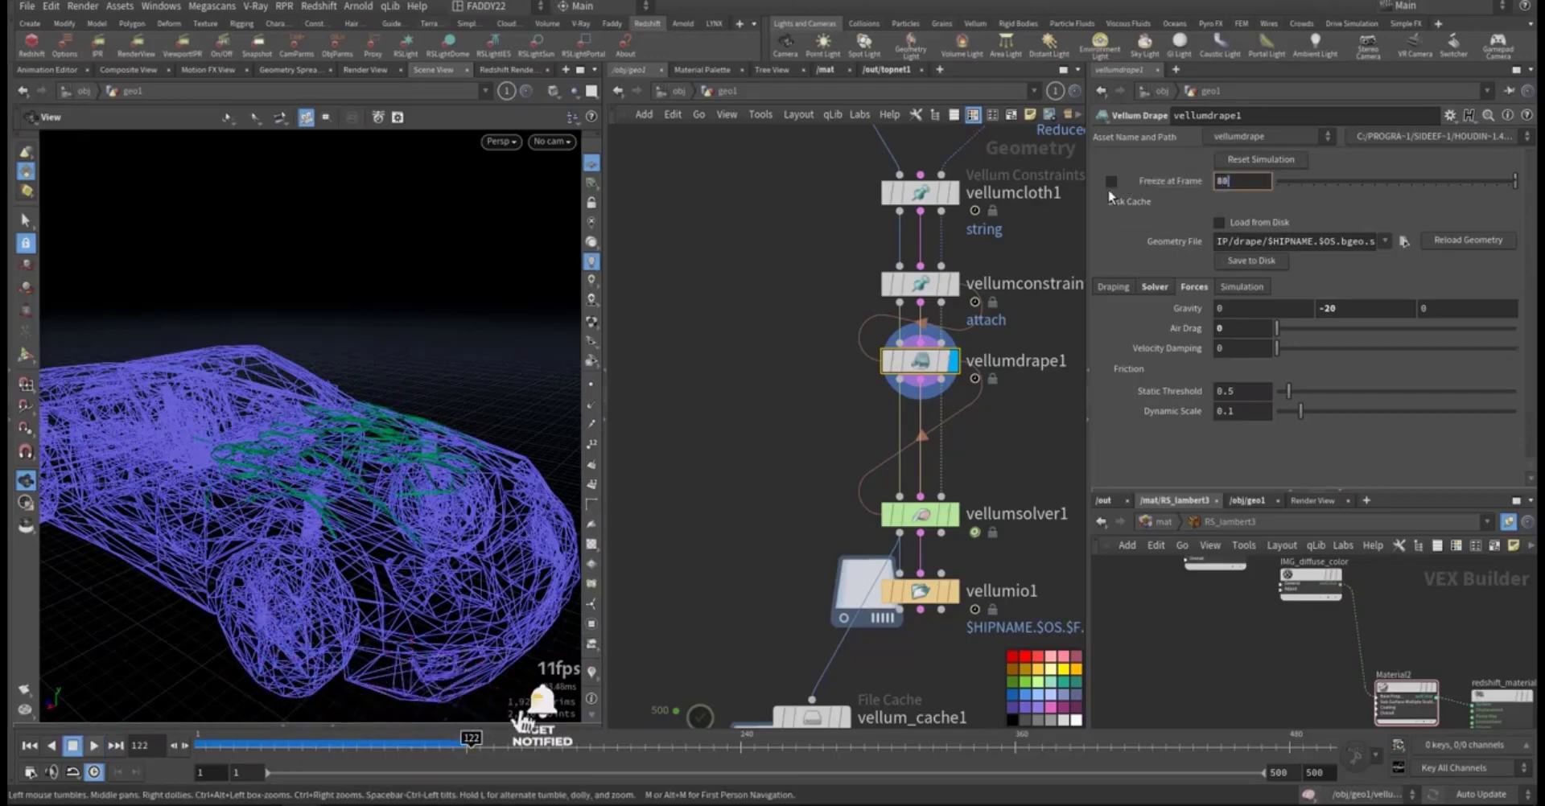
left_click(1110, 182)
left_click_drag(427, 741, 484, 723)
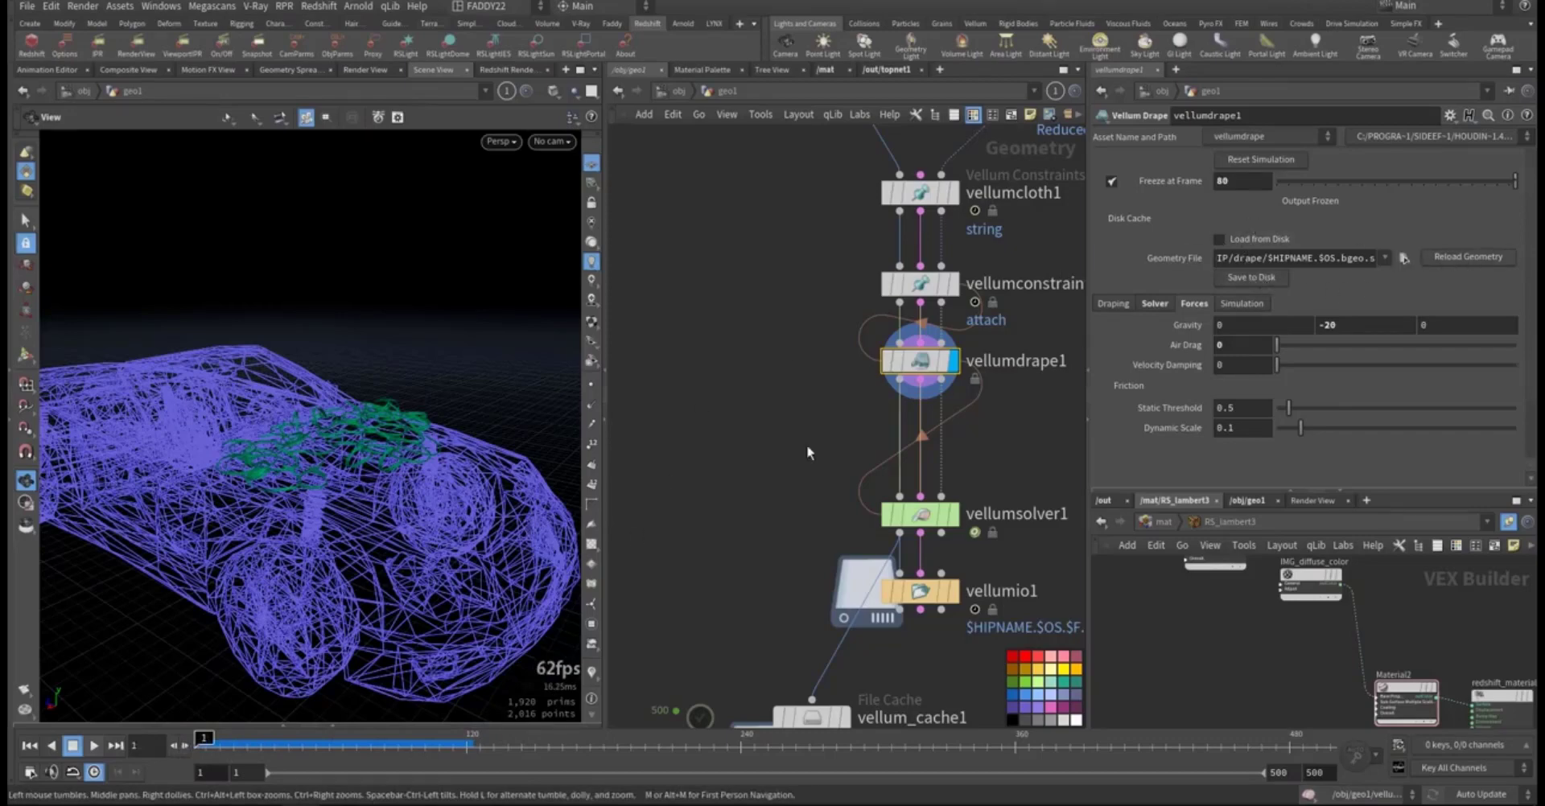
Step: Select vellumsolver1 and review its Solver and Simulation settings, including collisions and cache memory
middle_click_drag(668, 516, 669, 365)
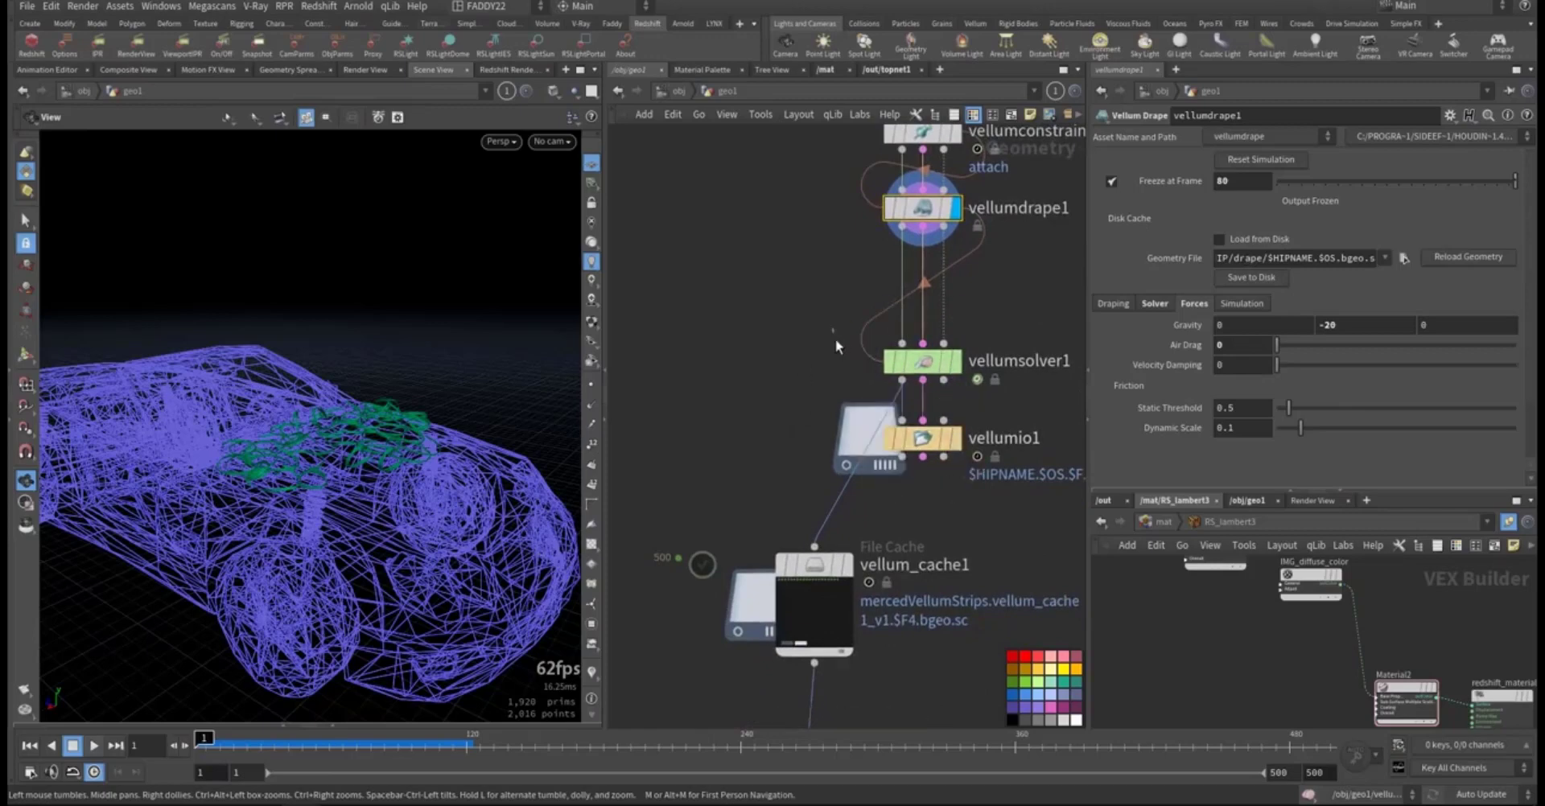
left_click(923, 362)
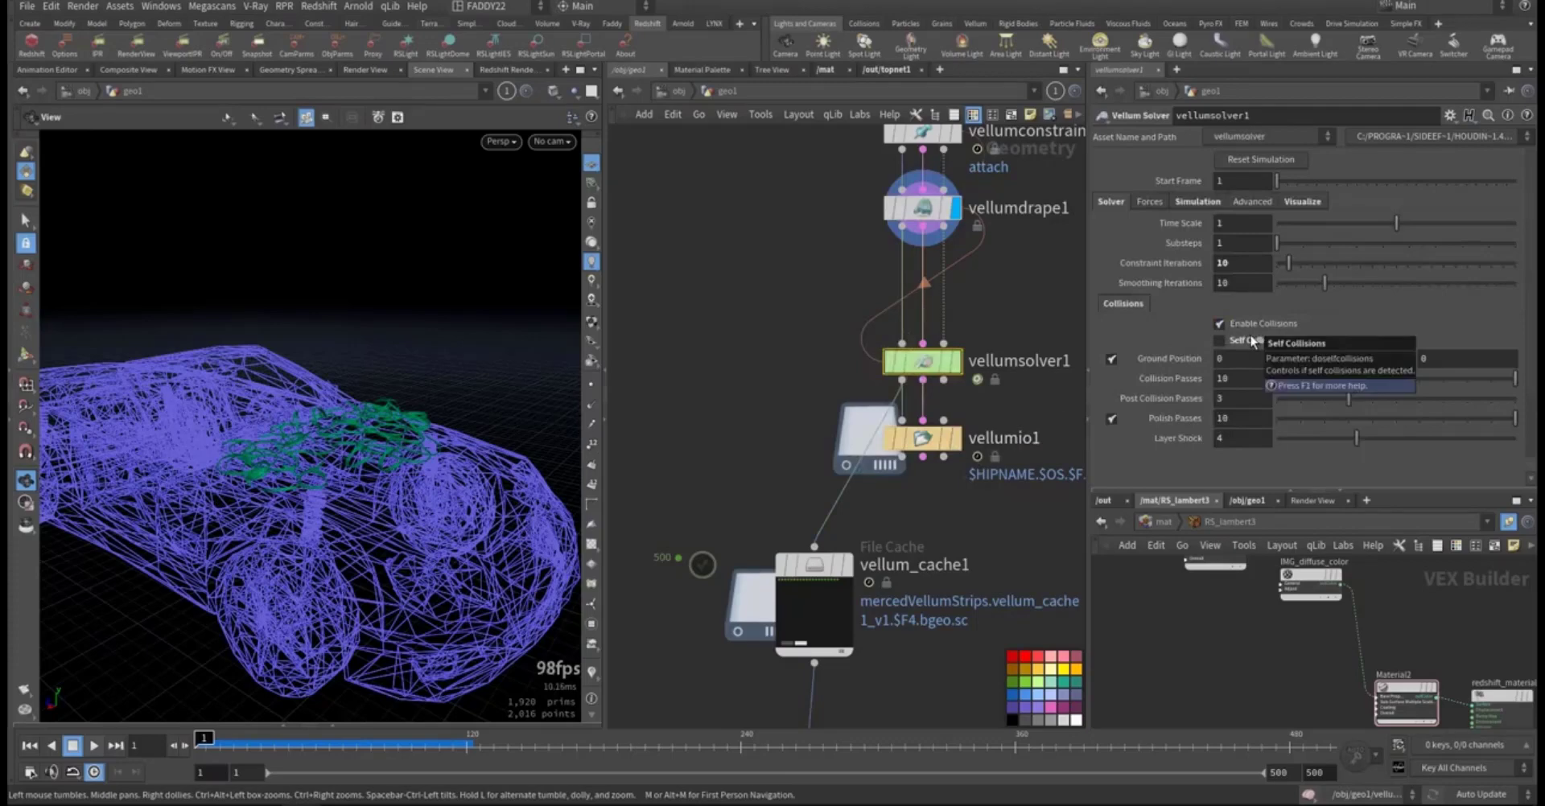
left_click(1199, 205)
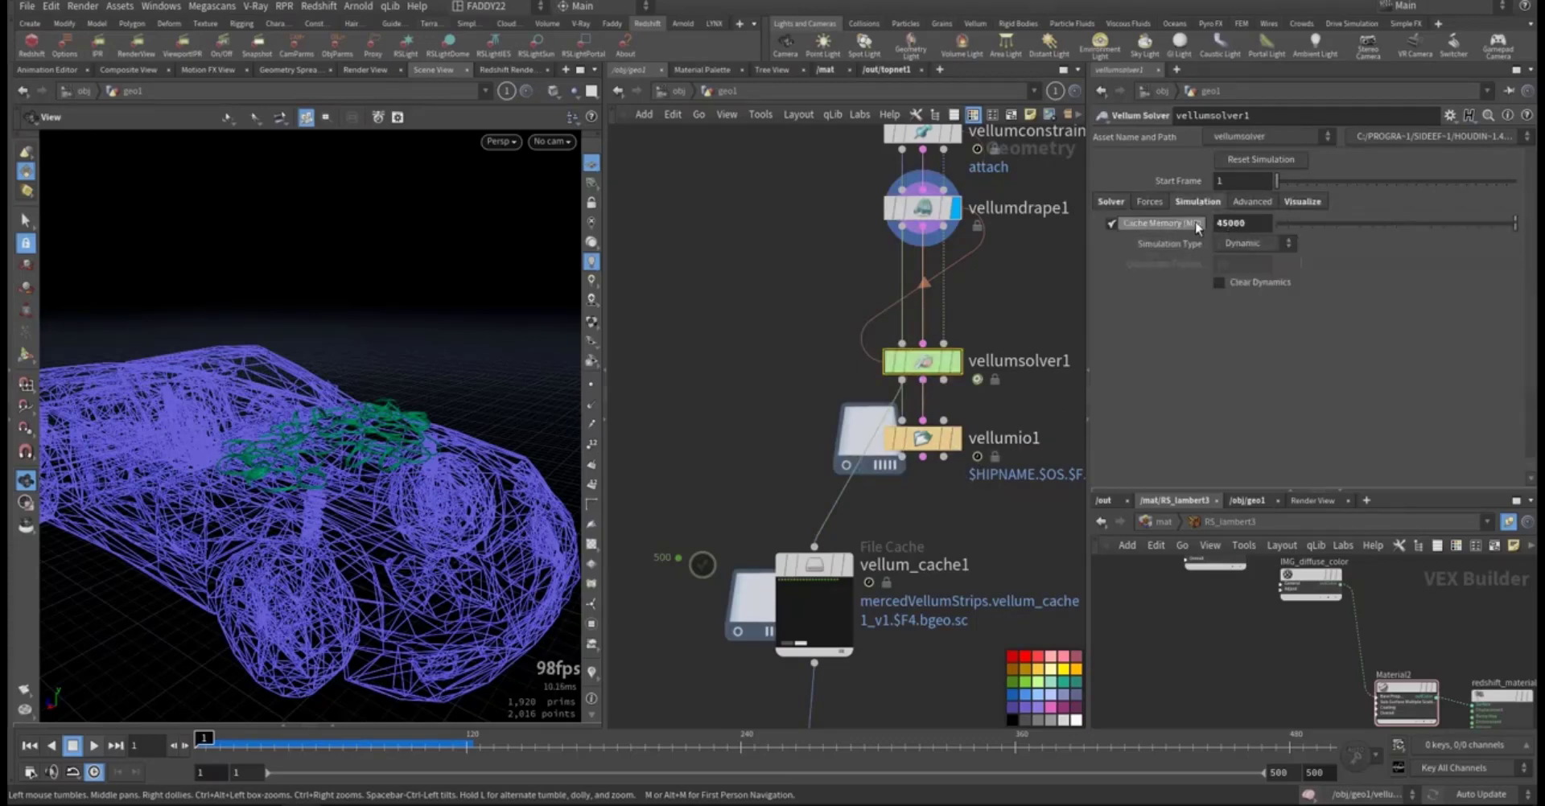
left_click(1111, 201)
Step: Display and select vellum_cache1 and scrub the cached strips simulation to frame 148, viewing the whole car
middle_click_drag(754, 454, 735, 340)
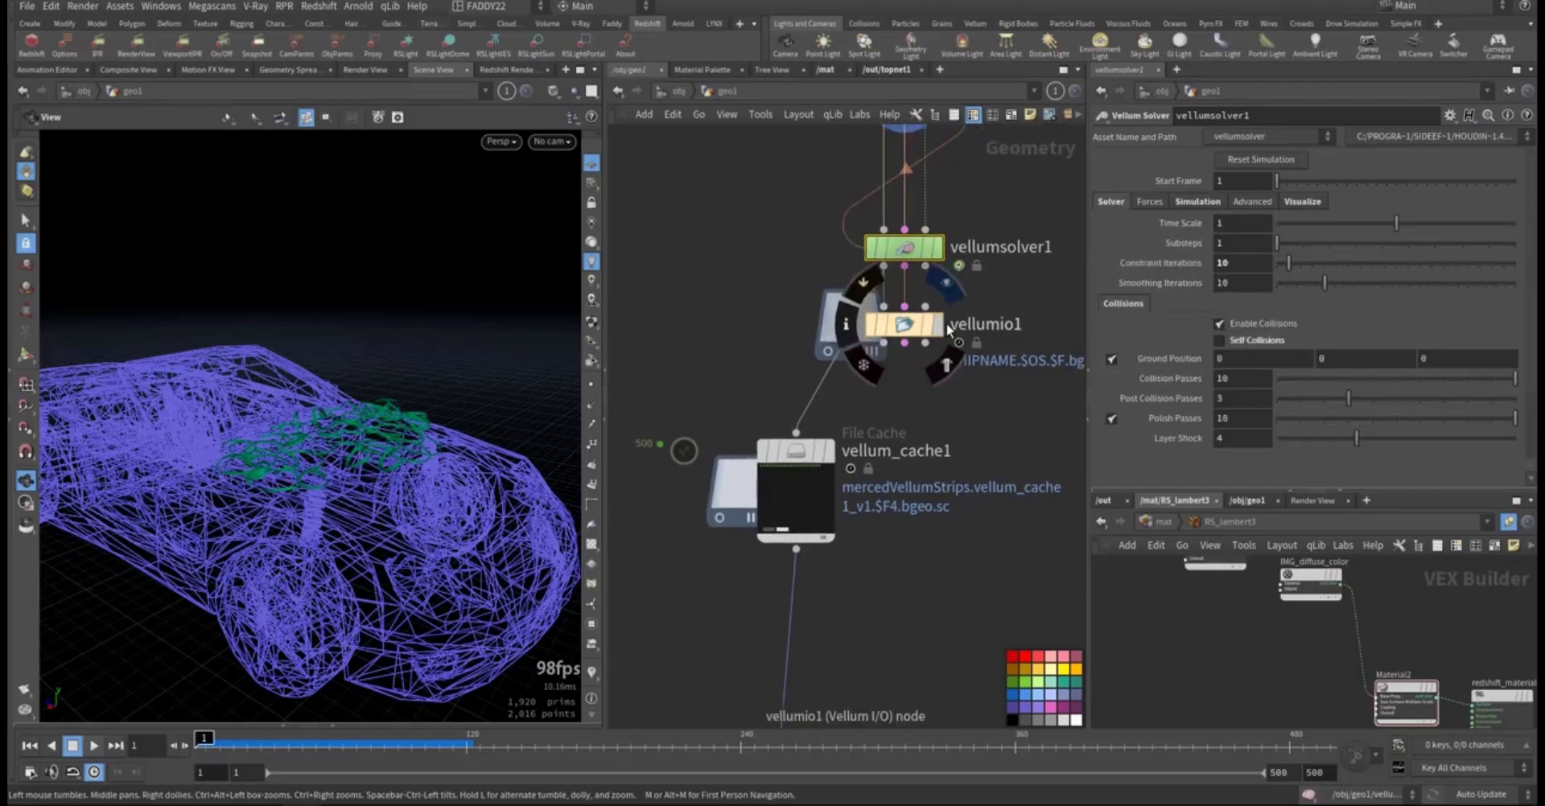
left_click(827, 459)
left_click(797, 452)
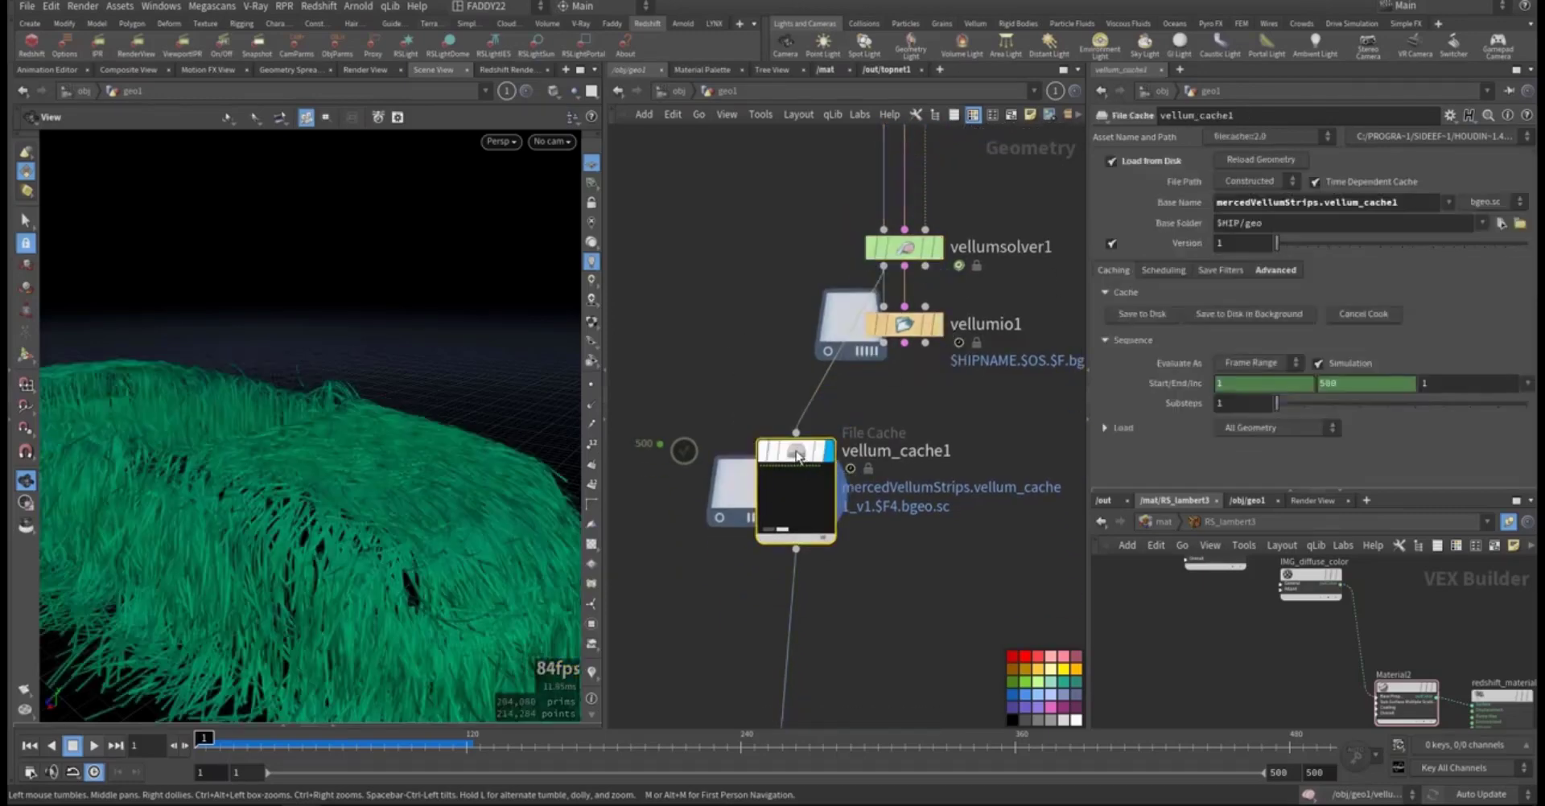
scroll(403, 531, "down", 3)
left_click(237, 740)
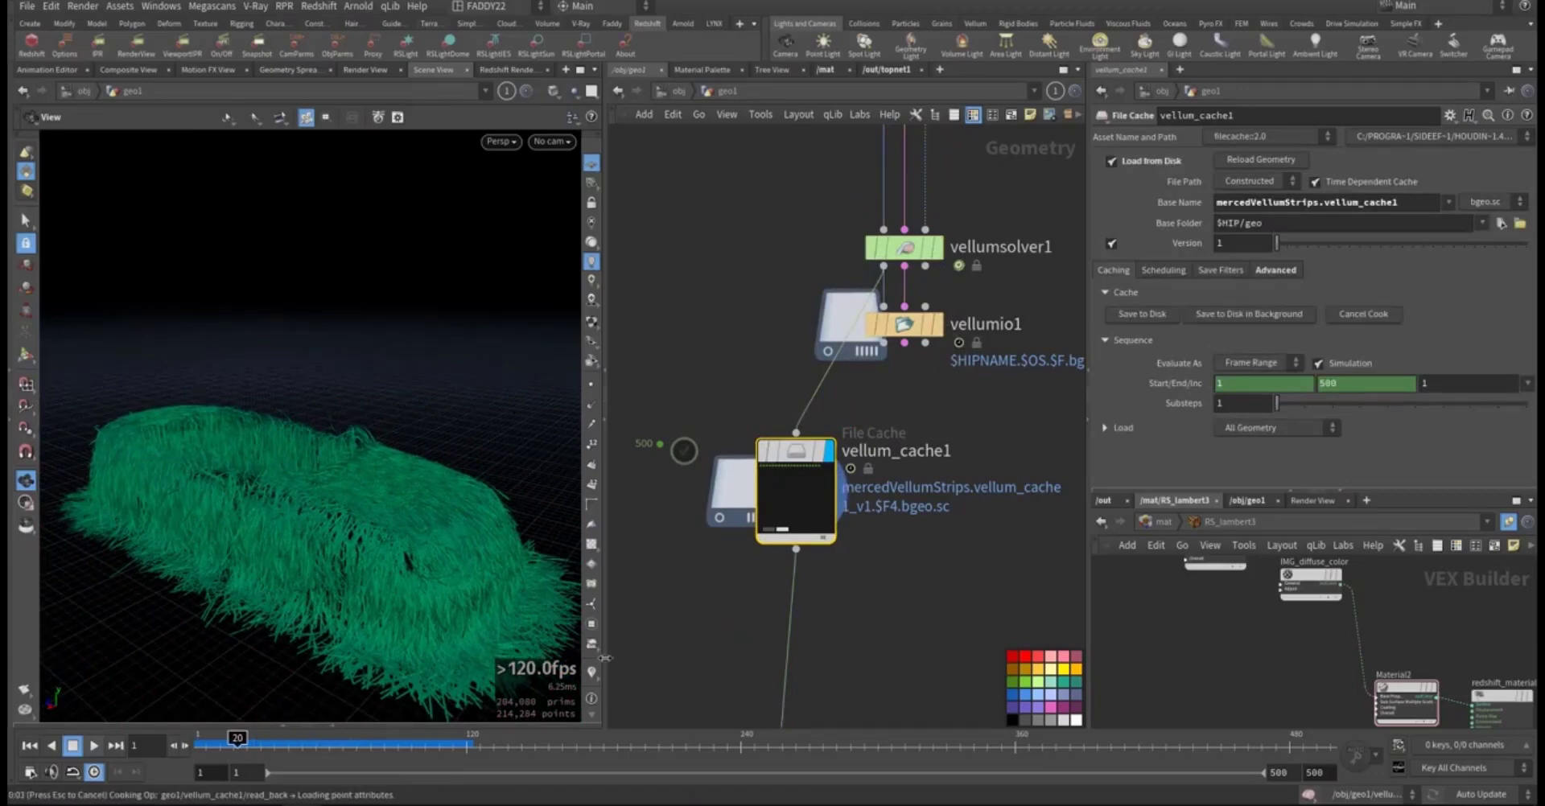
middle_click_drag(707, 618, 717, 588)
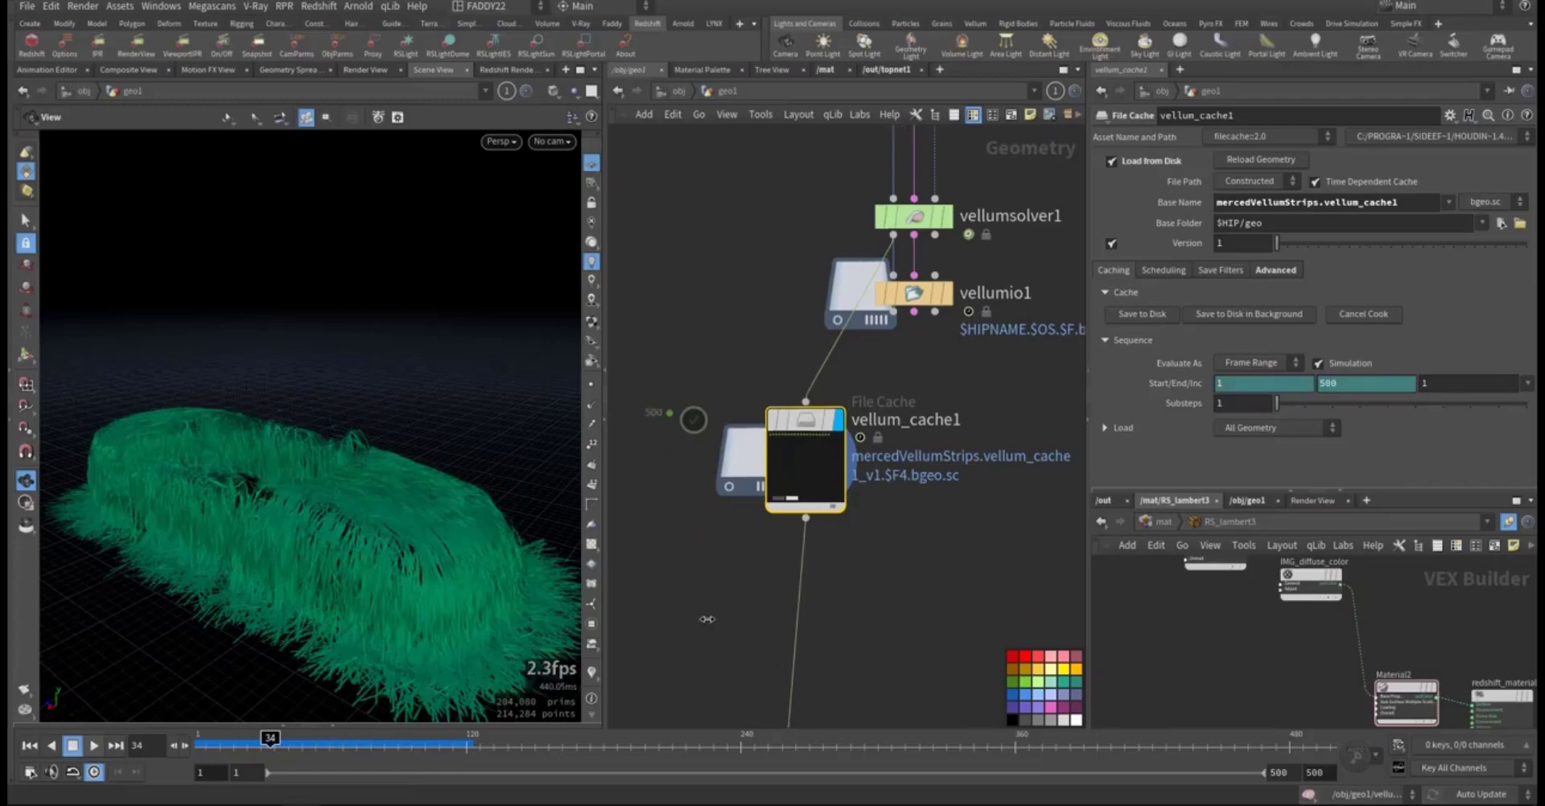
left_click(528, 756)
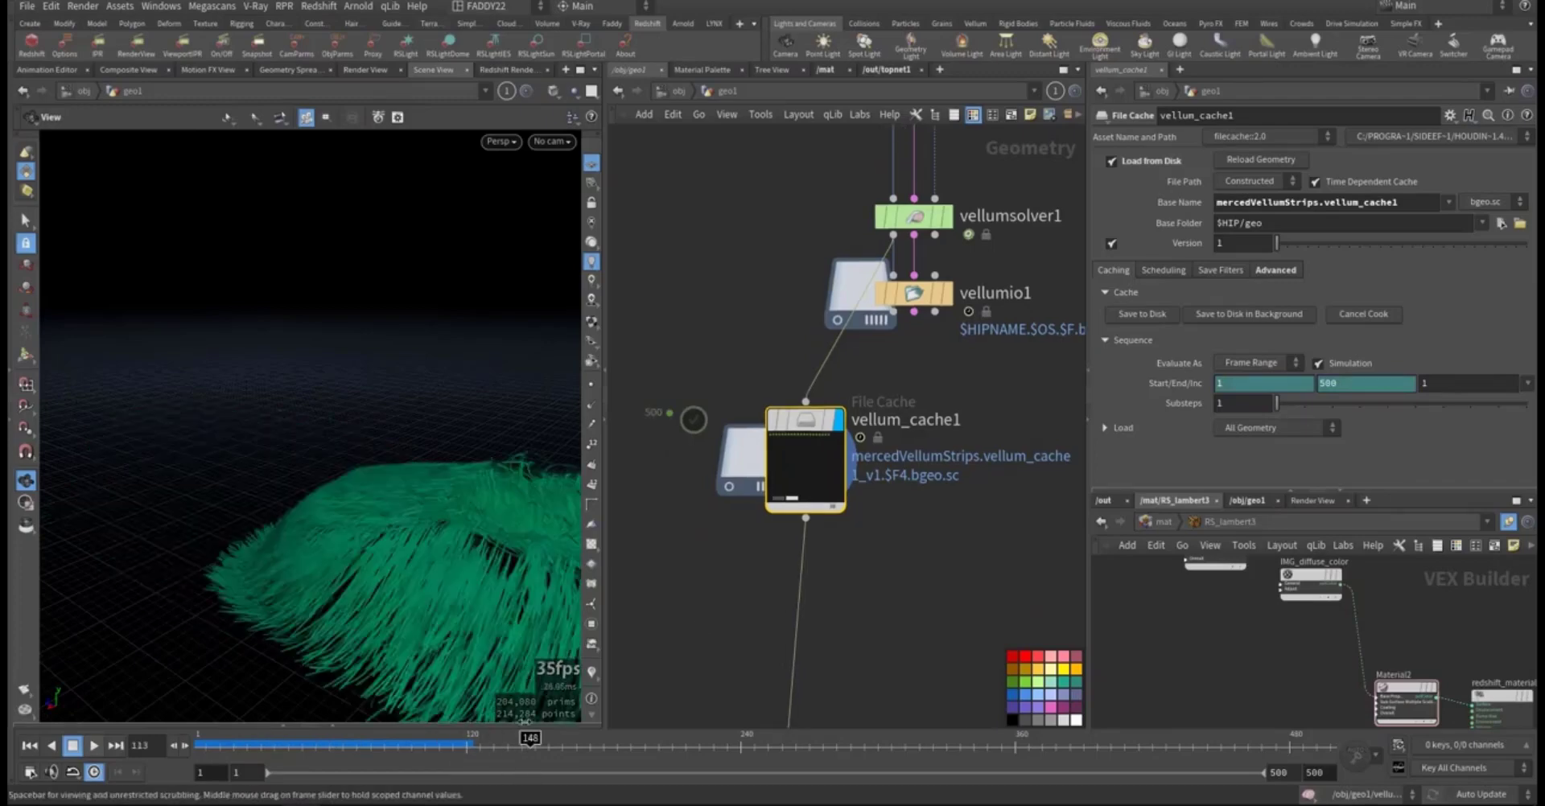
left_click_drag(425, 532, 234, 613)
scroll(235, 614, "down", 2)
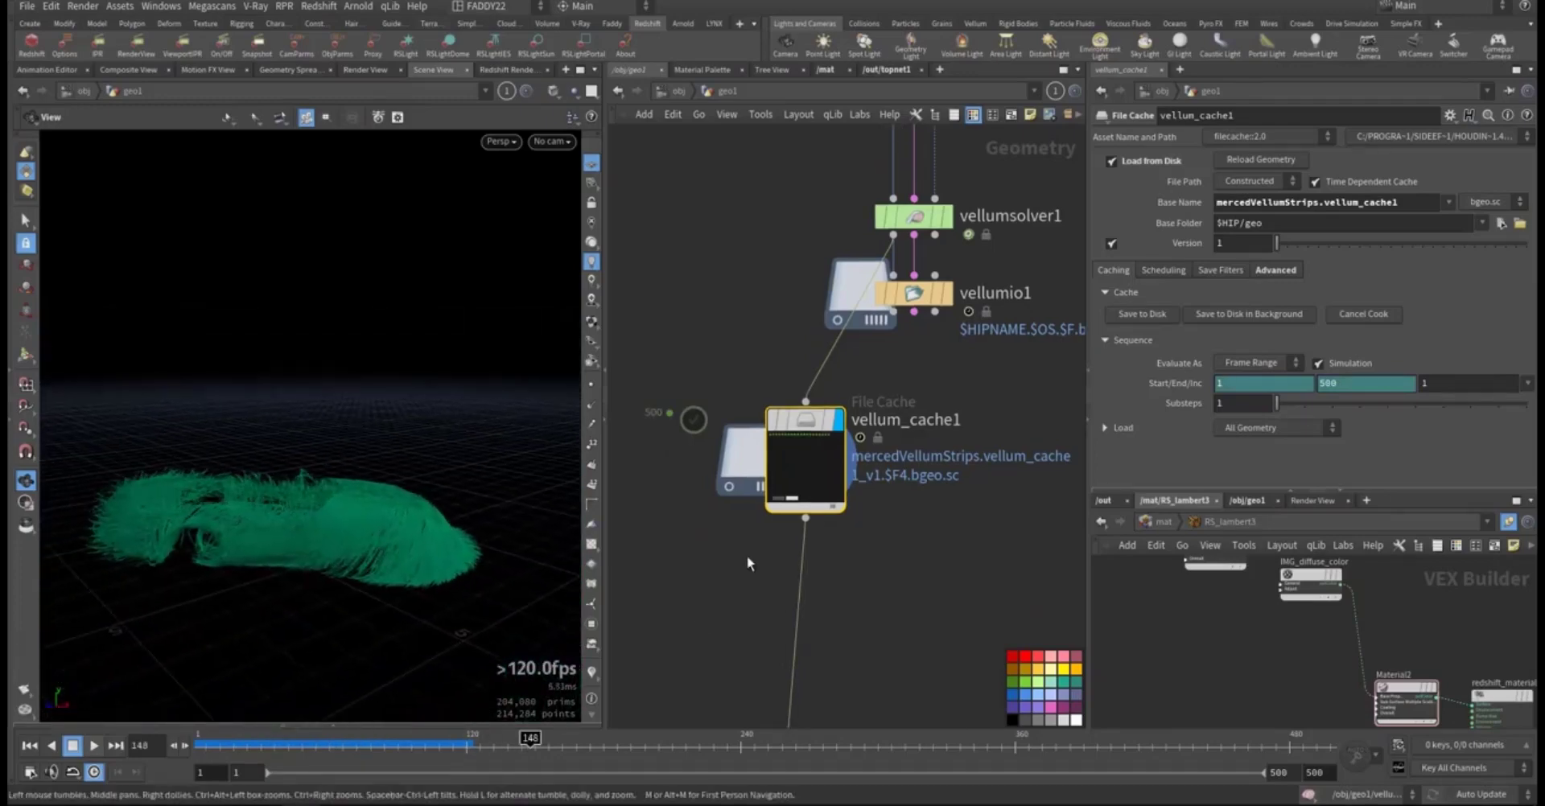
Step: Return to frame 1 and display split1 near the start of the network to inspect the separated car body
middle_click_drag(843, 607, 777, 575)
scroll(776, 572, "down", 10)
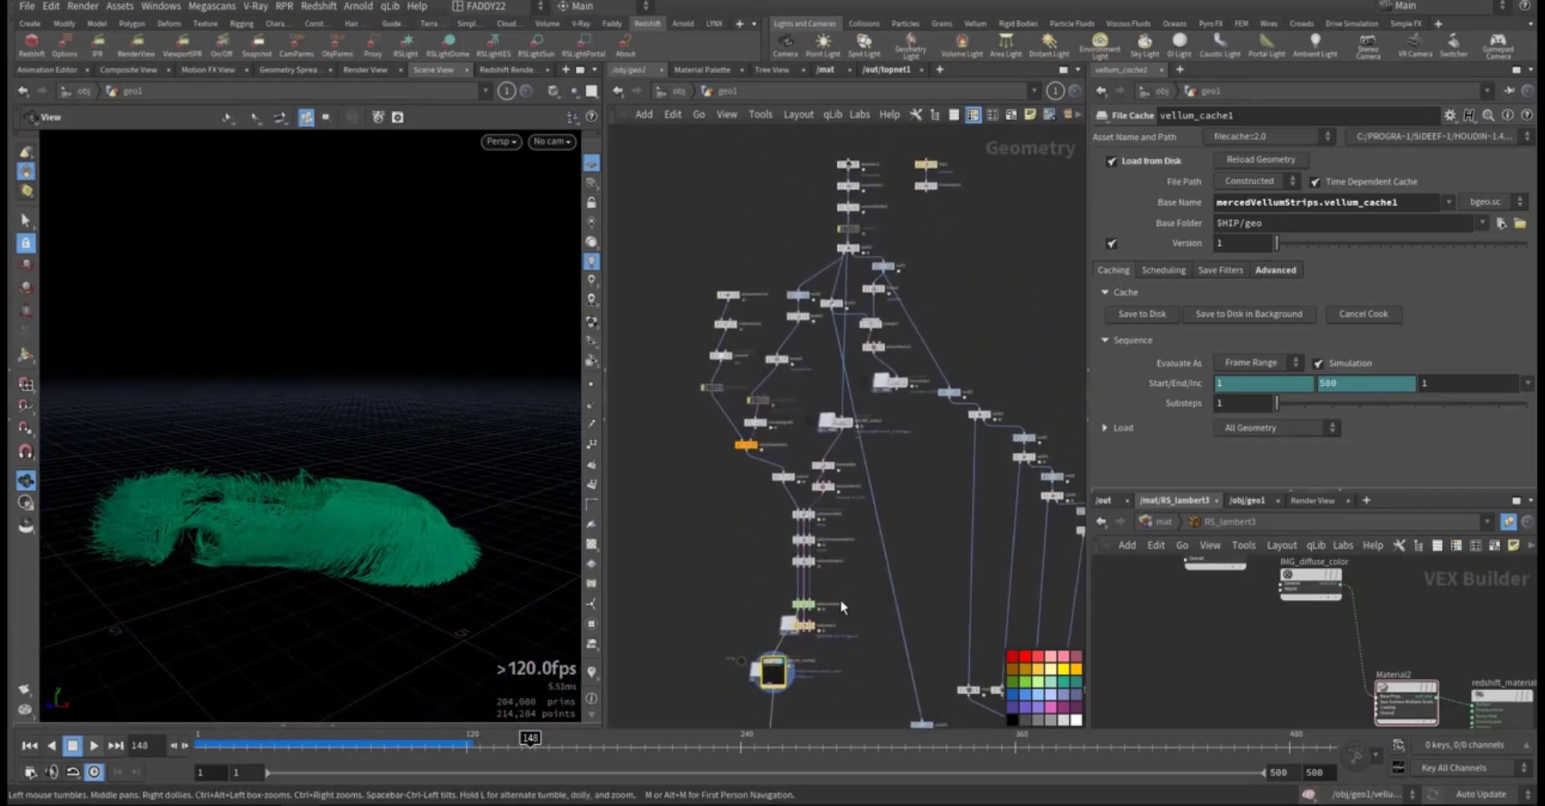
left_click(30, 746)
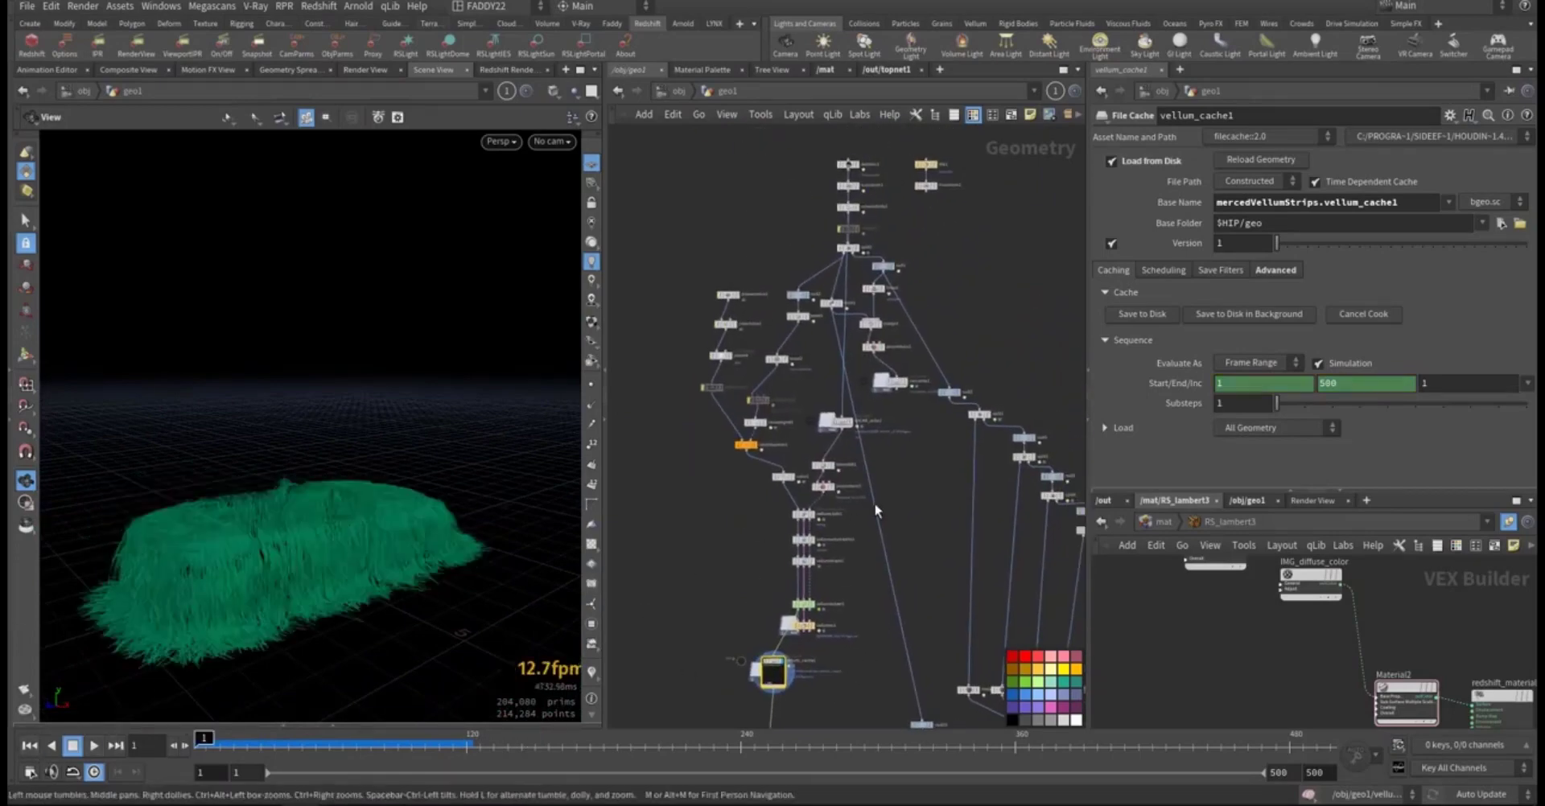
scroll(873, 502, "up", 5)
scroll(886, 460, "up", 3)
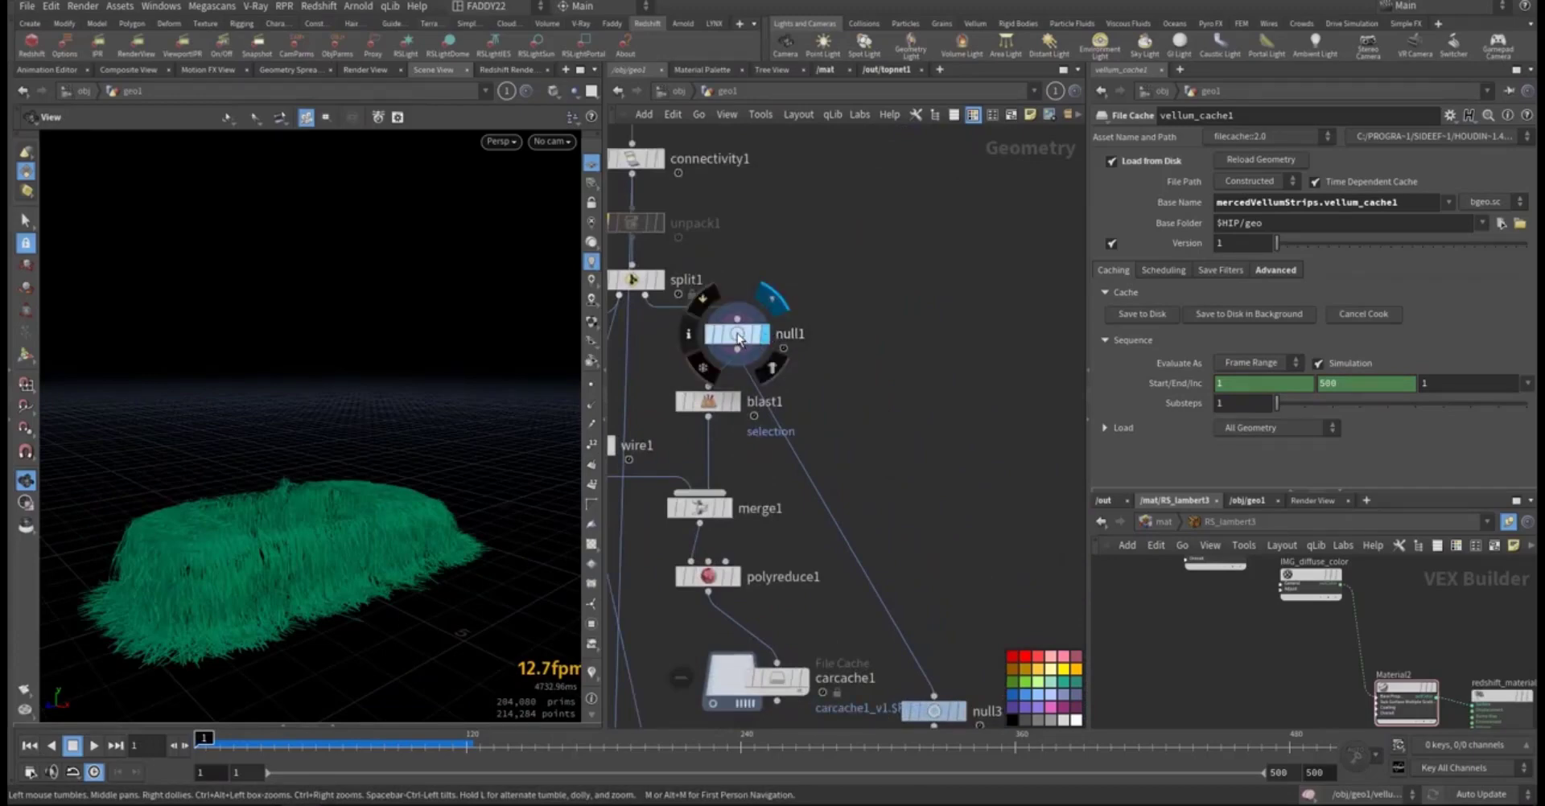
middle_click_drag(857, 425, 977, 581)
left_click(785, 441)
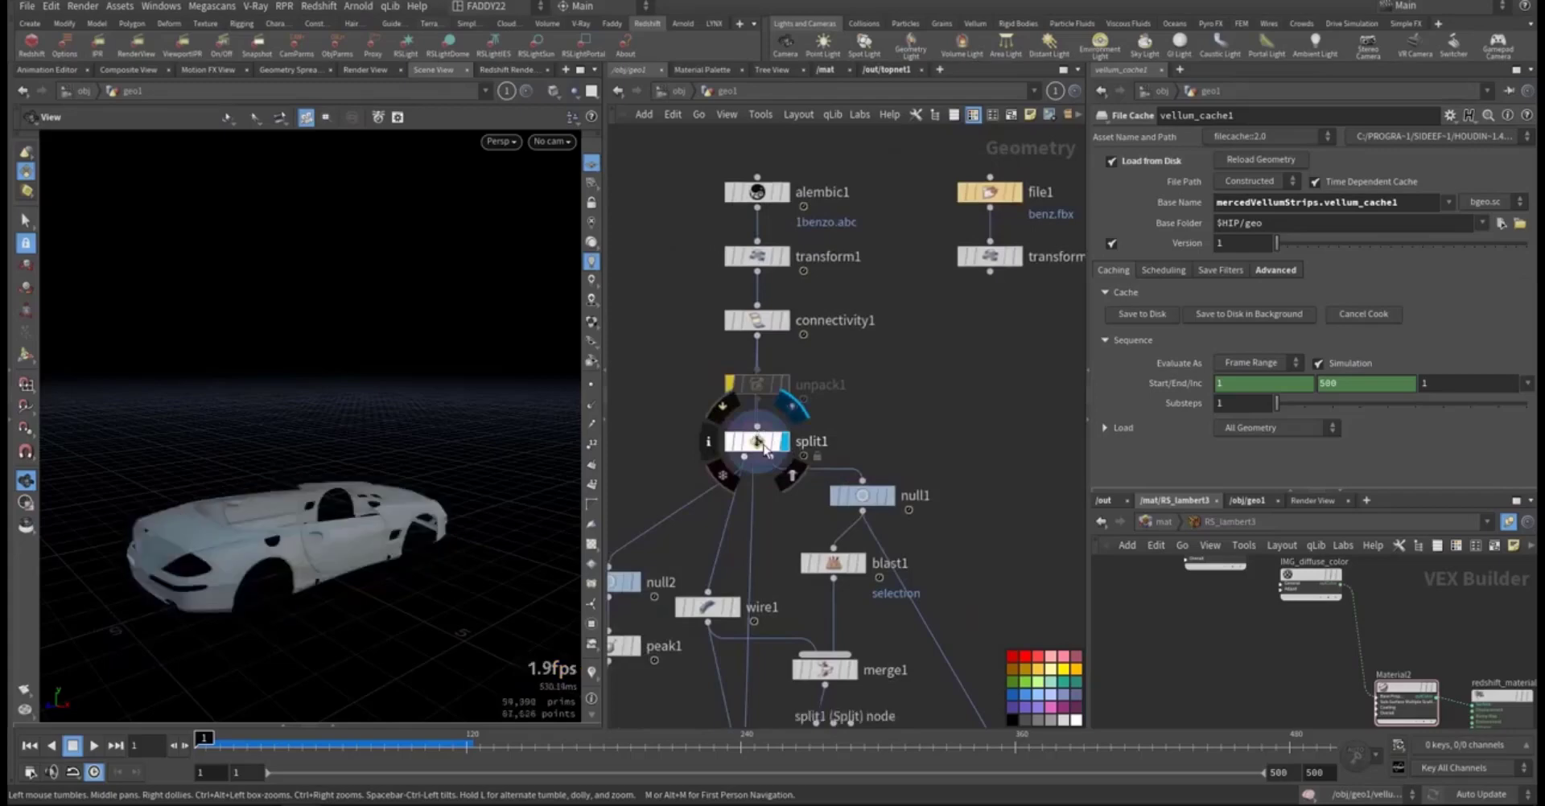
left_click_drag(335, 540, 424, 559)
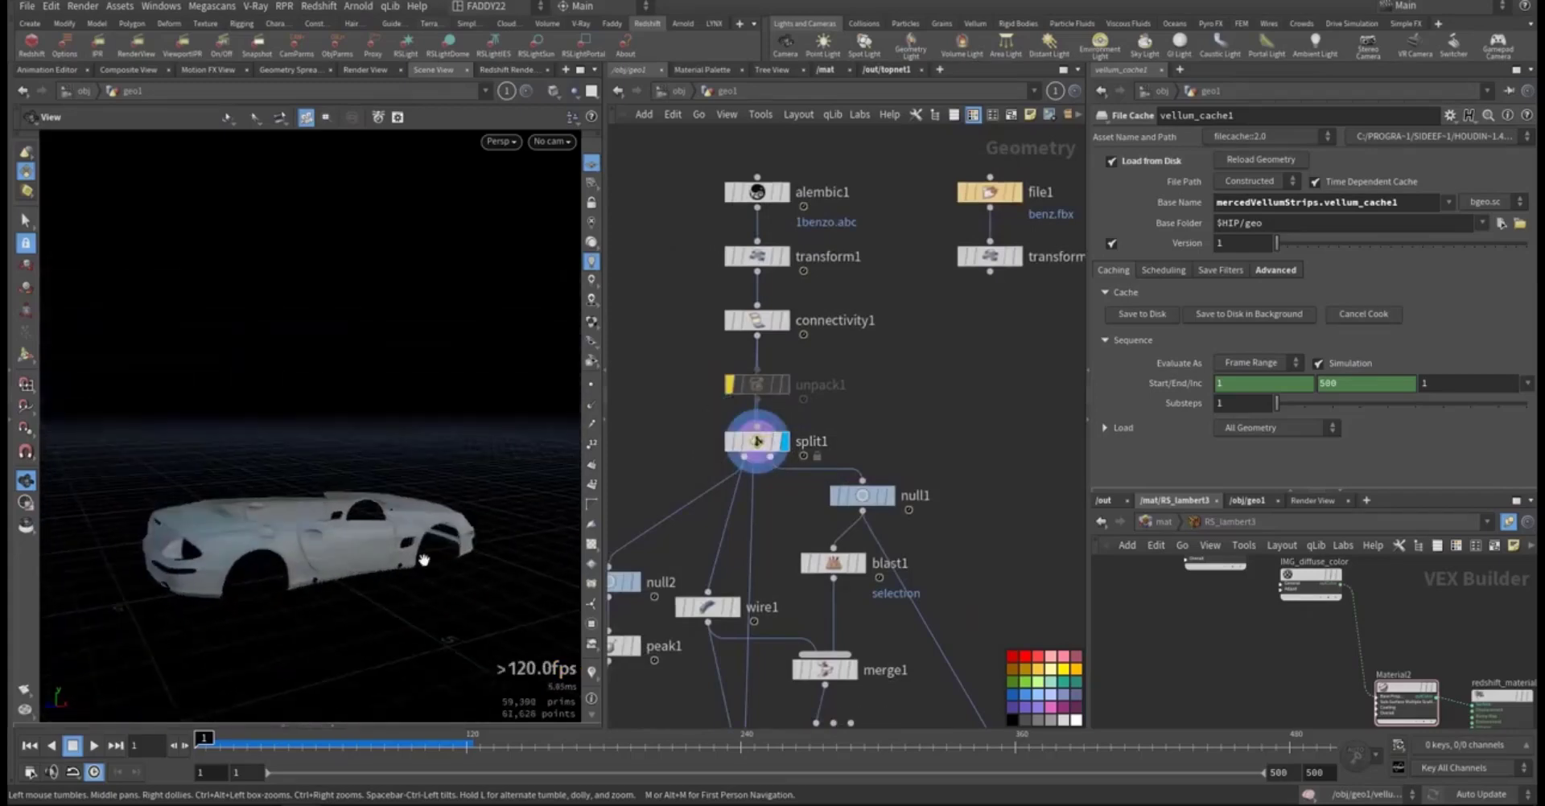
middle_click_drag(770, 565, 749, 424)
right_click_drag(367, 537, 460, 523)
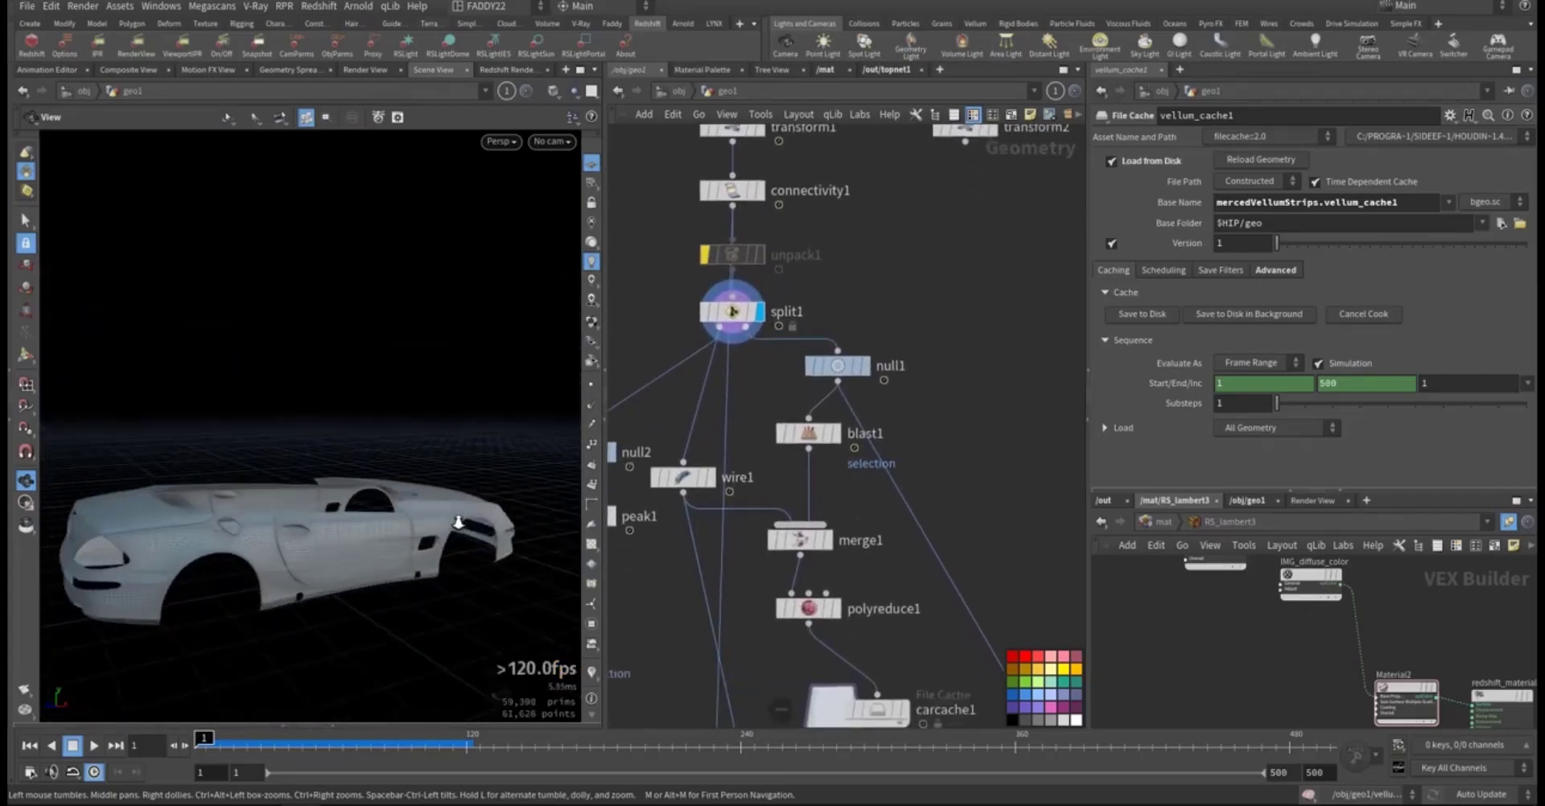
left_click_drag(461, 523, 391, 563)
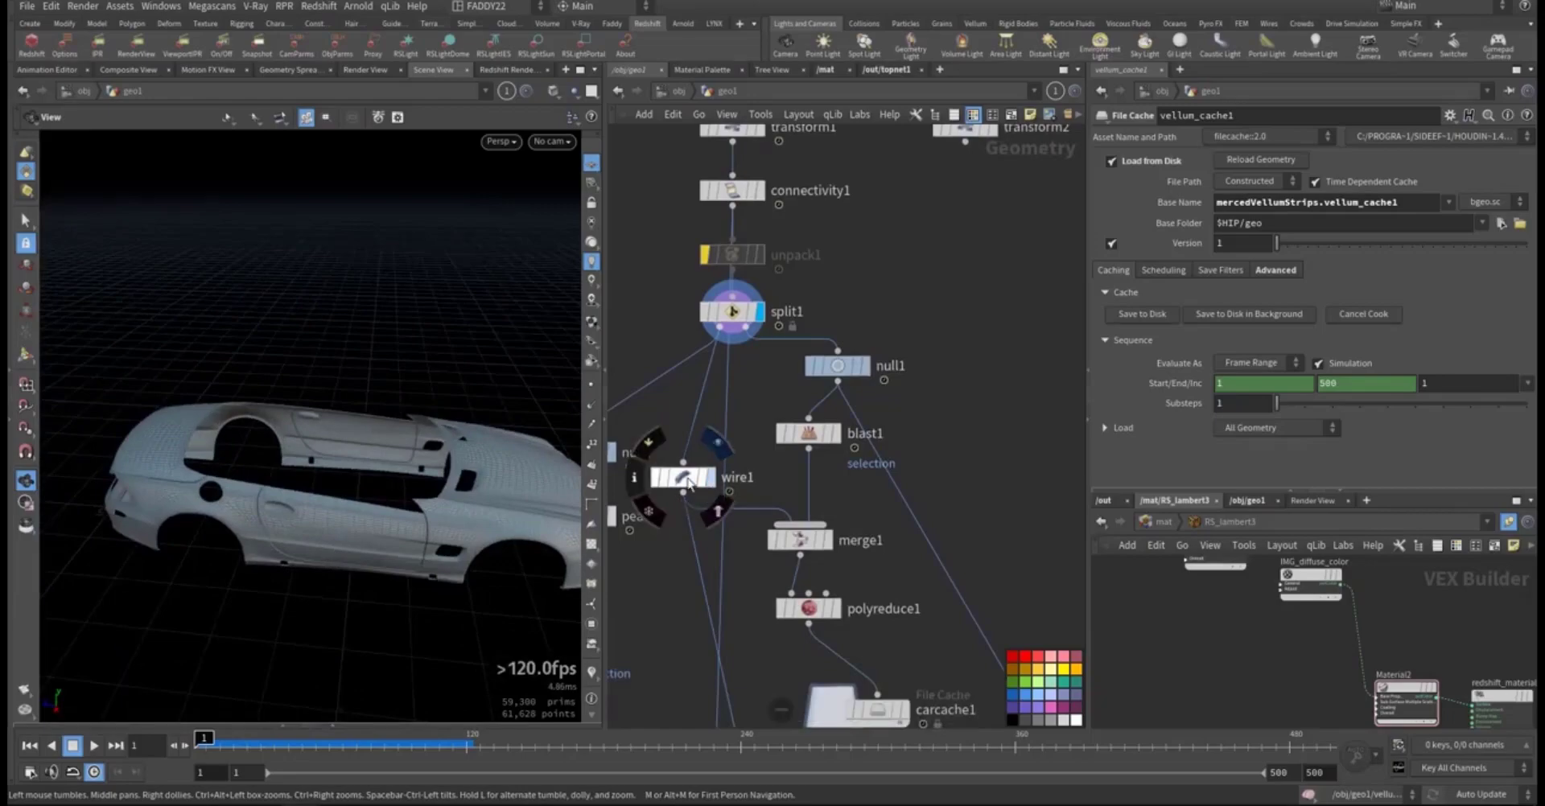
Step: Select and display wire1 and inspect the car body's wireframe mesh from several angles and up close
left_click(686, 479)
key("r")
middle_click_drag(653, 588, 728, 564)
right_click_drag(553, 562, 790, 476)
left_click_drag(378, 500, 612, 527)
middle_click_drag(730, 573, 673, 443)
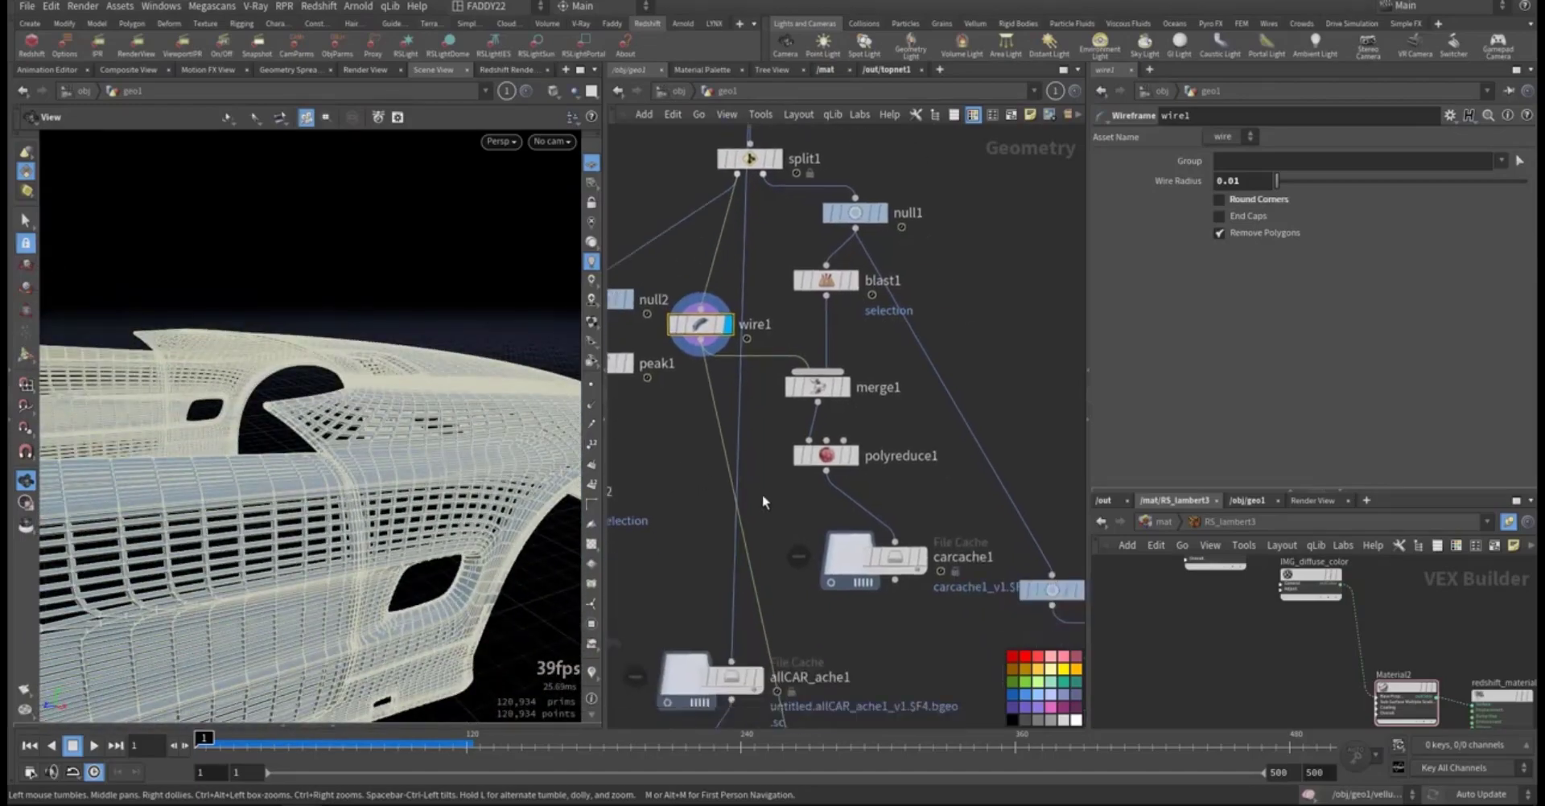
left_click_drag(450, 459, 456, 462)
scroll(451, 456, "down", 3)
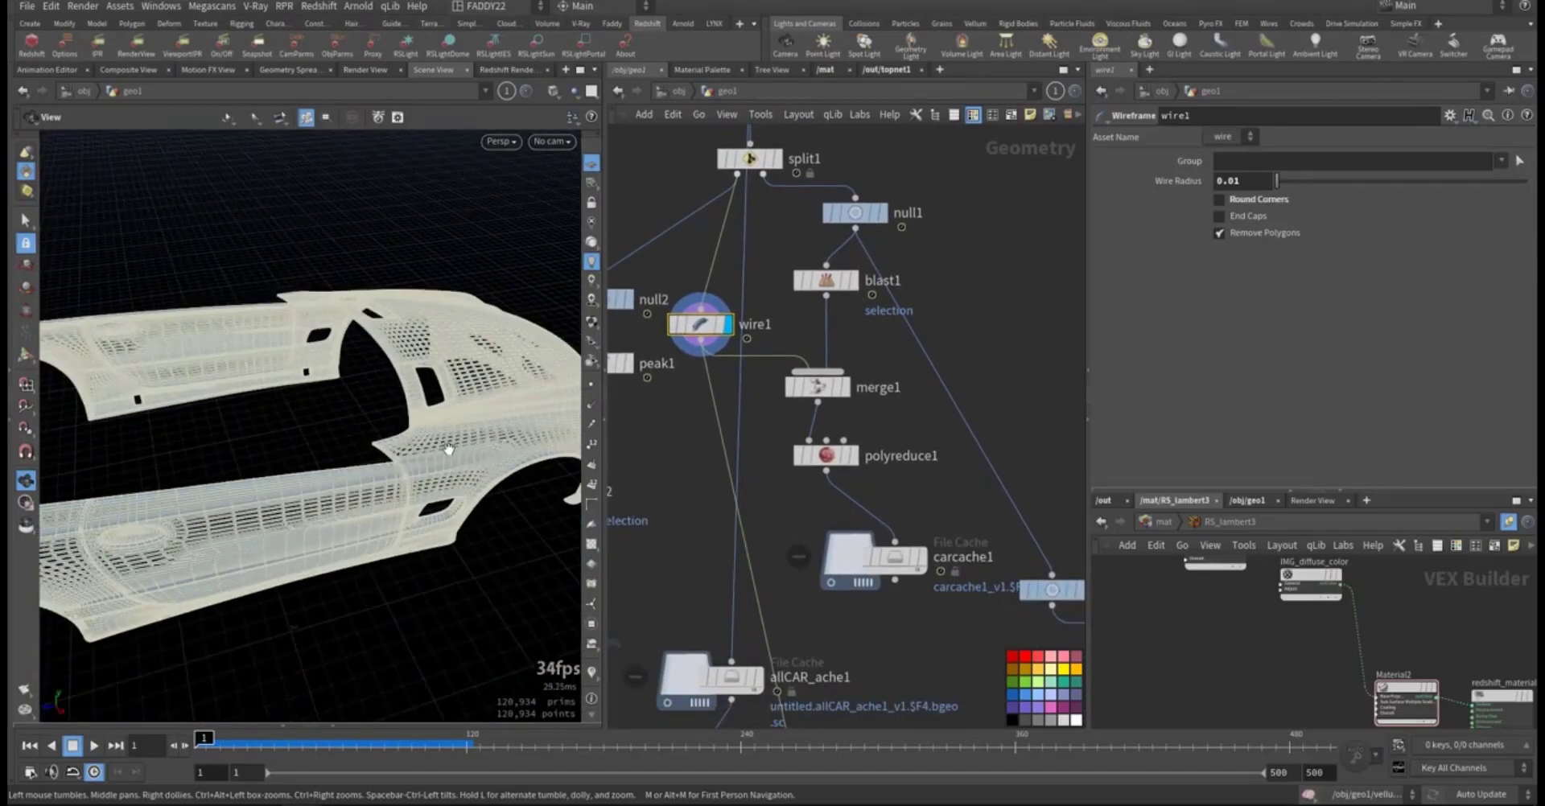
right_click_drag(479, 429, 300, 507)
left_click_drag(300, 507, 532, 417)
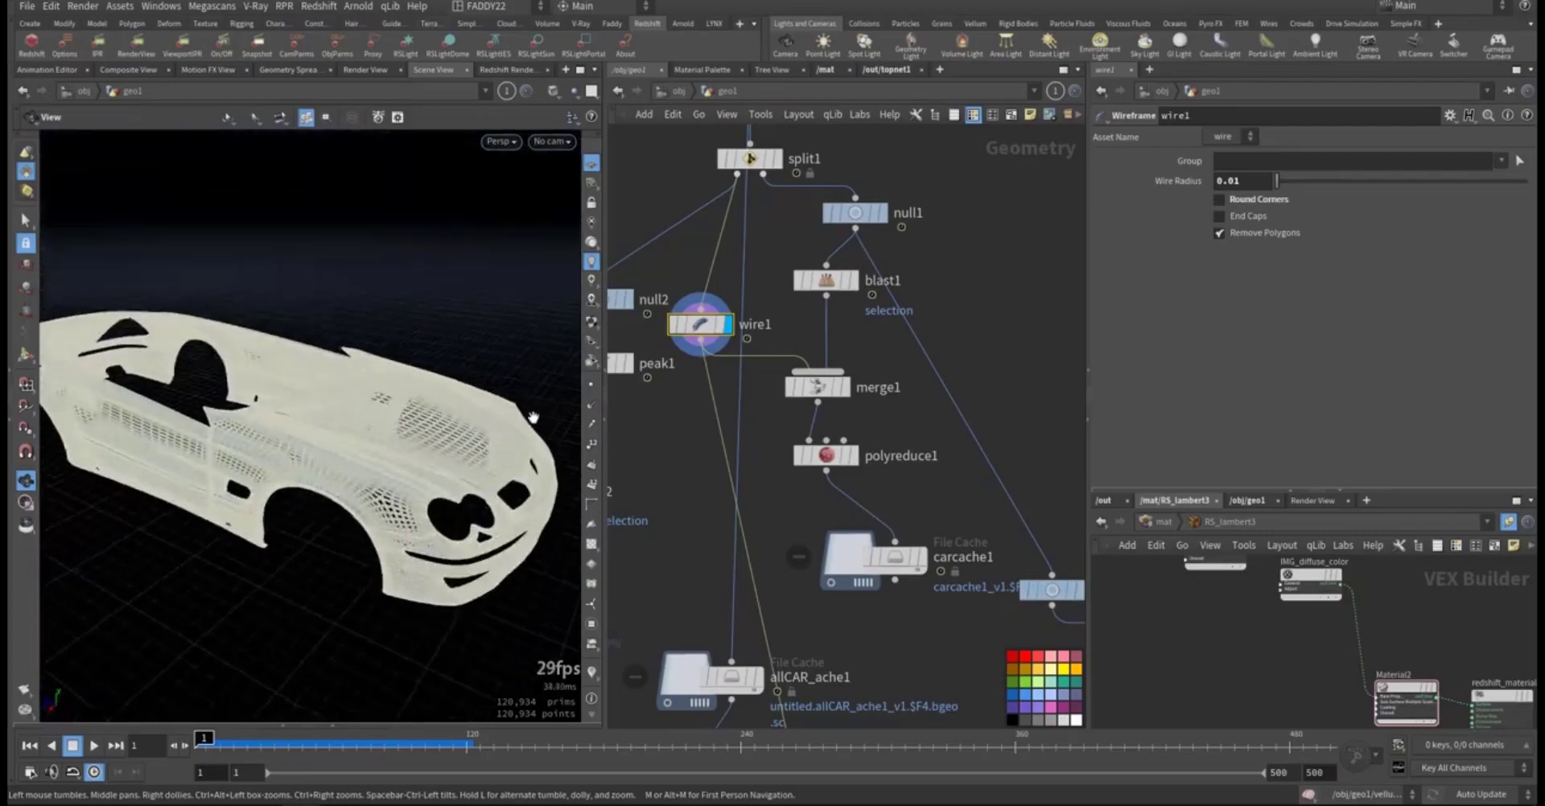
left_click_drag(409, 451, 403, 483)
right_click_drag(403, 483, 998, 464)
scroll(454, 490, "down", 10)
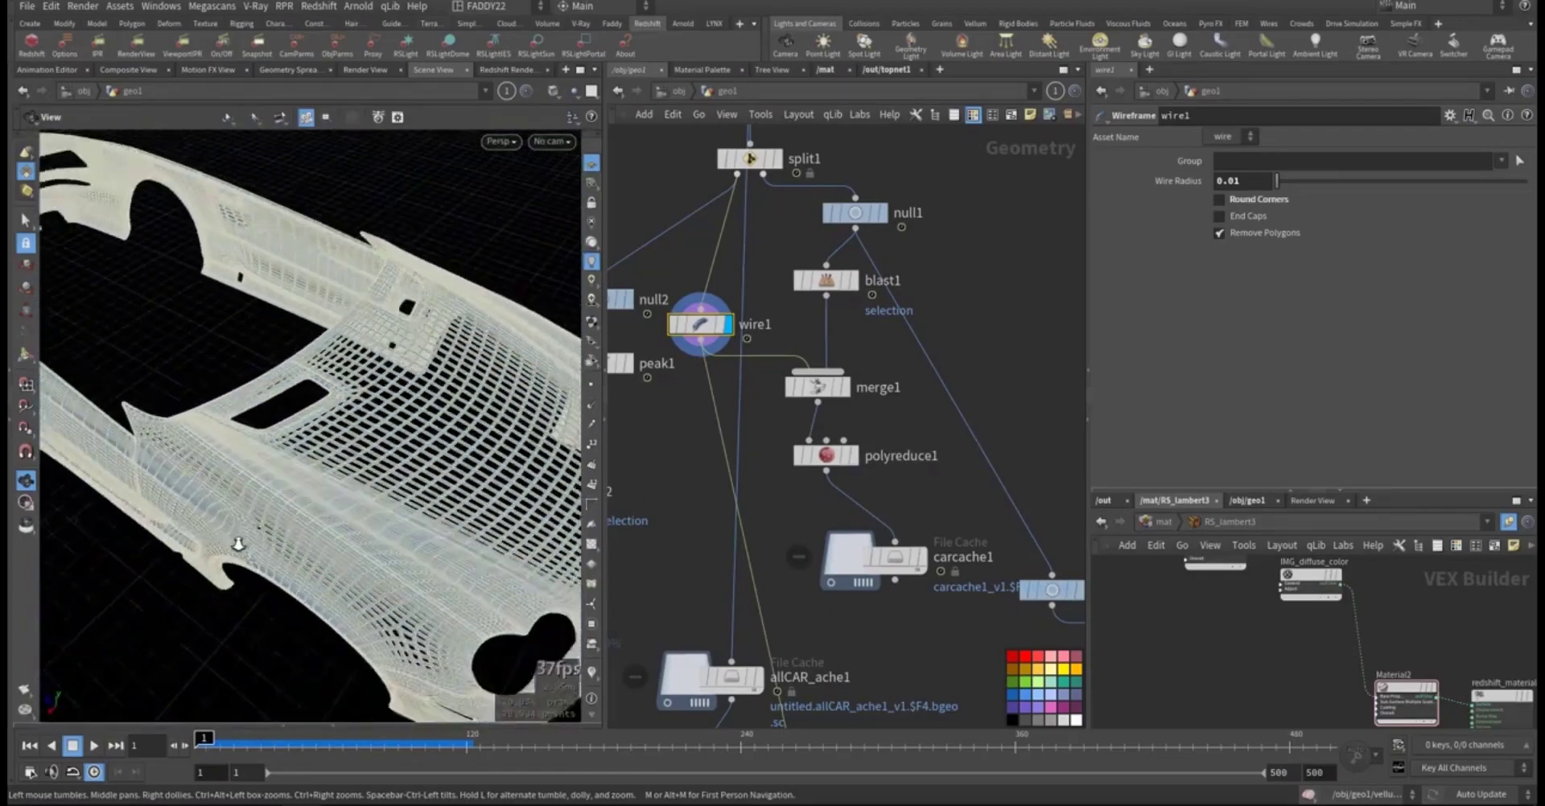
Step: Go to the branch of splits for the remaining car parts and display and select null3
middle_click_drag(881, 485, 1065, 361)
middle_click_drag(866, 554, 790, 335)
scroll(847, 457, "down", 4)
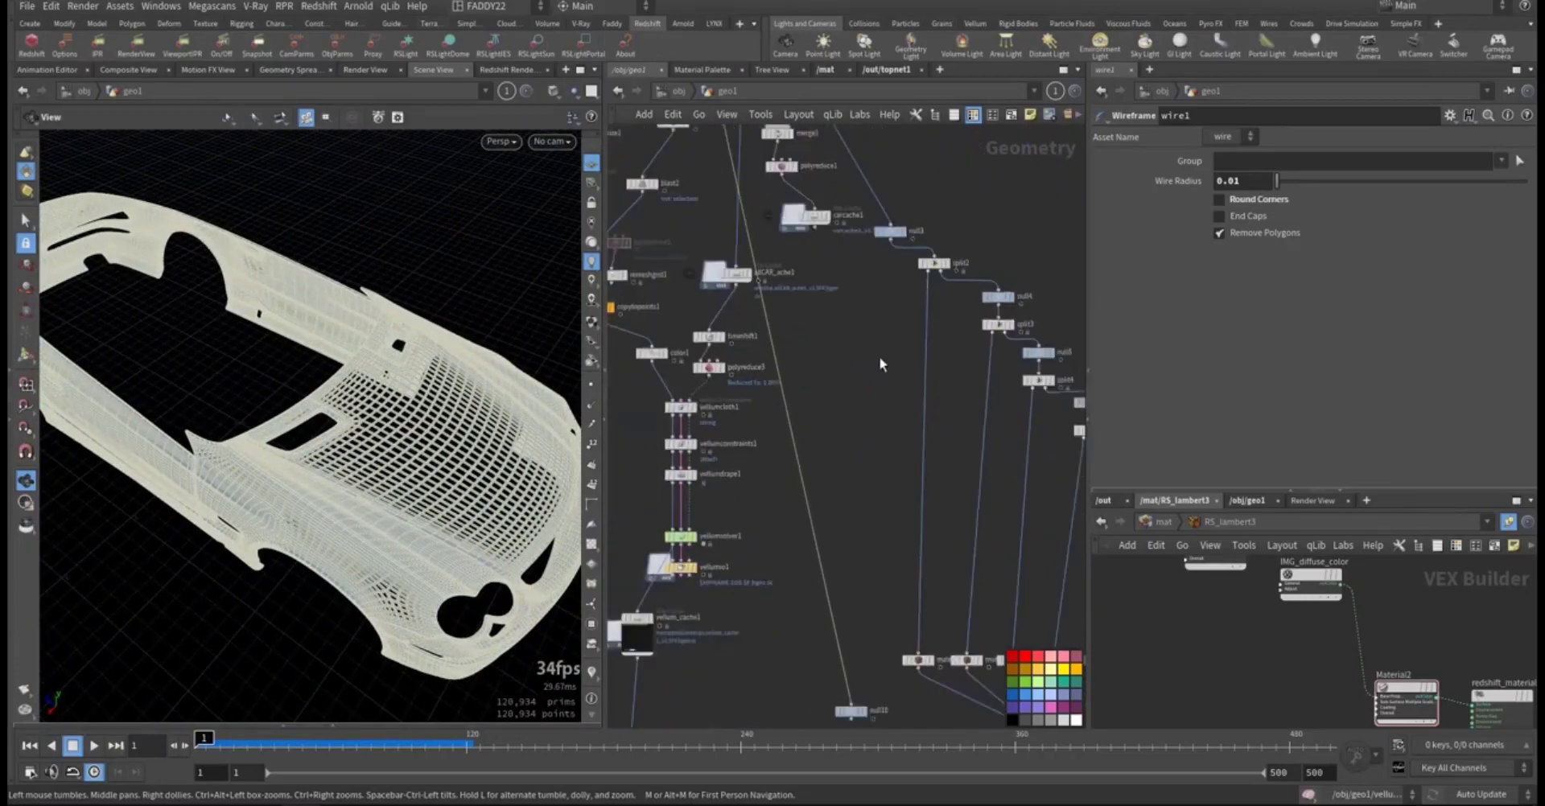
middle_click_drag(880, 358, 755, 492)
scroll(841, 324, "up", 4)
left_click(711, 410)
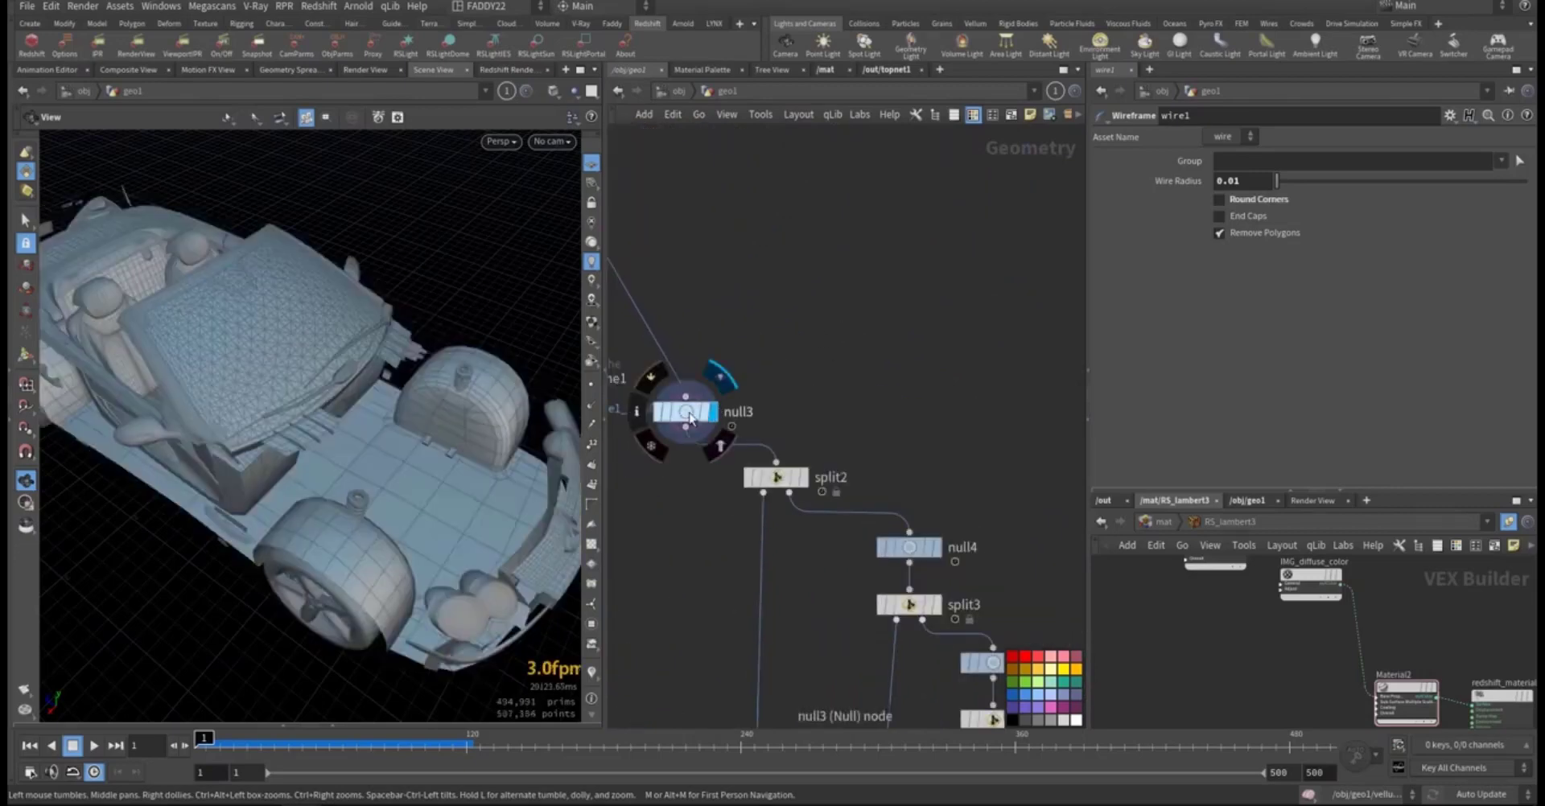
middle_click_drag(659, 596, 740, 398)
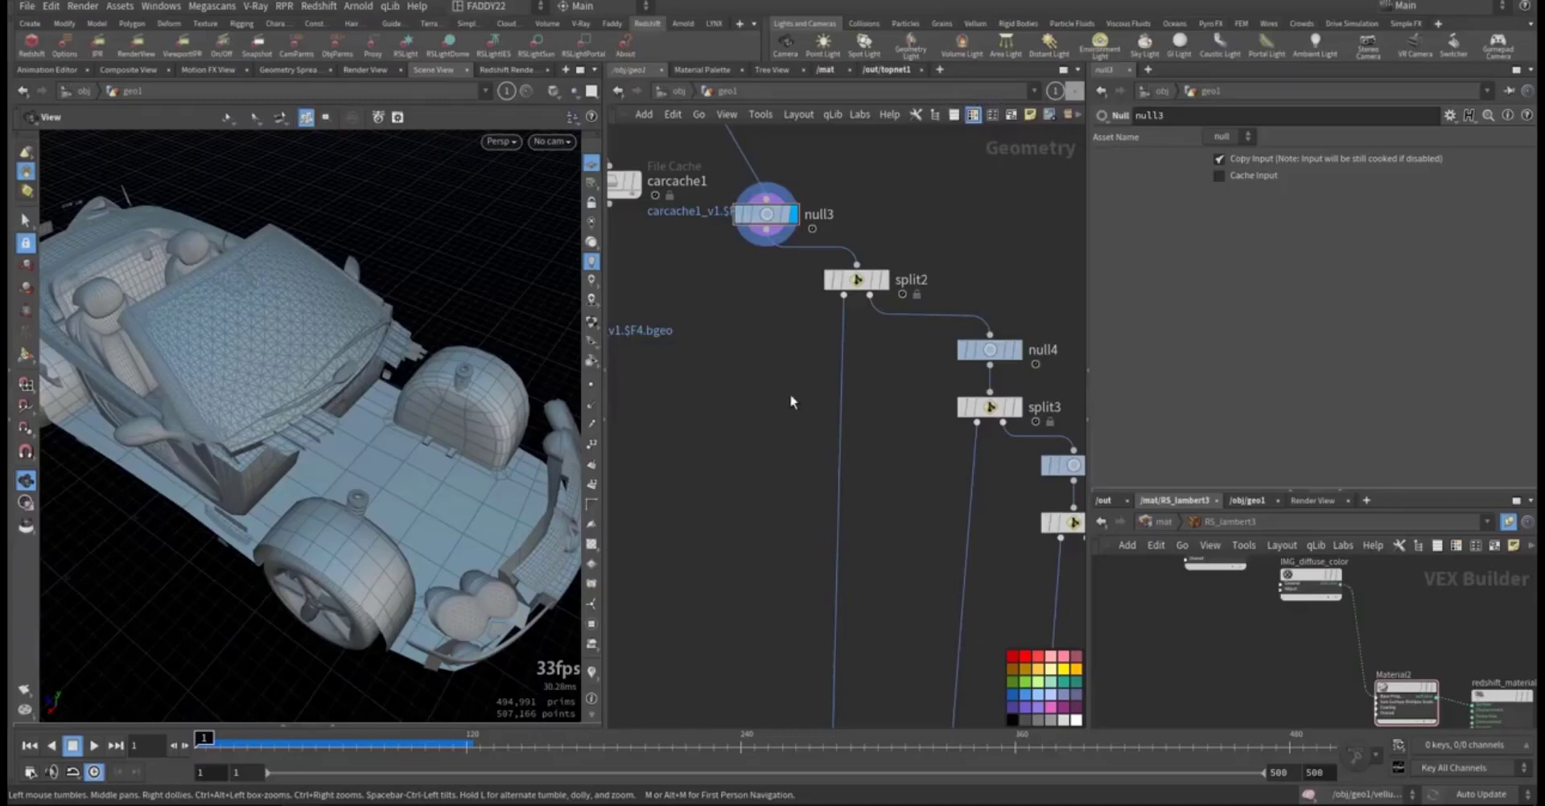
middle_click_drag(841, 400, 712, 310)
middle_click_drag(769, 379, 779, 357)
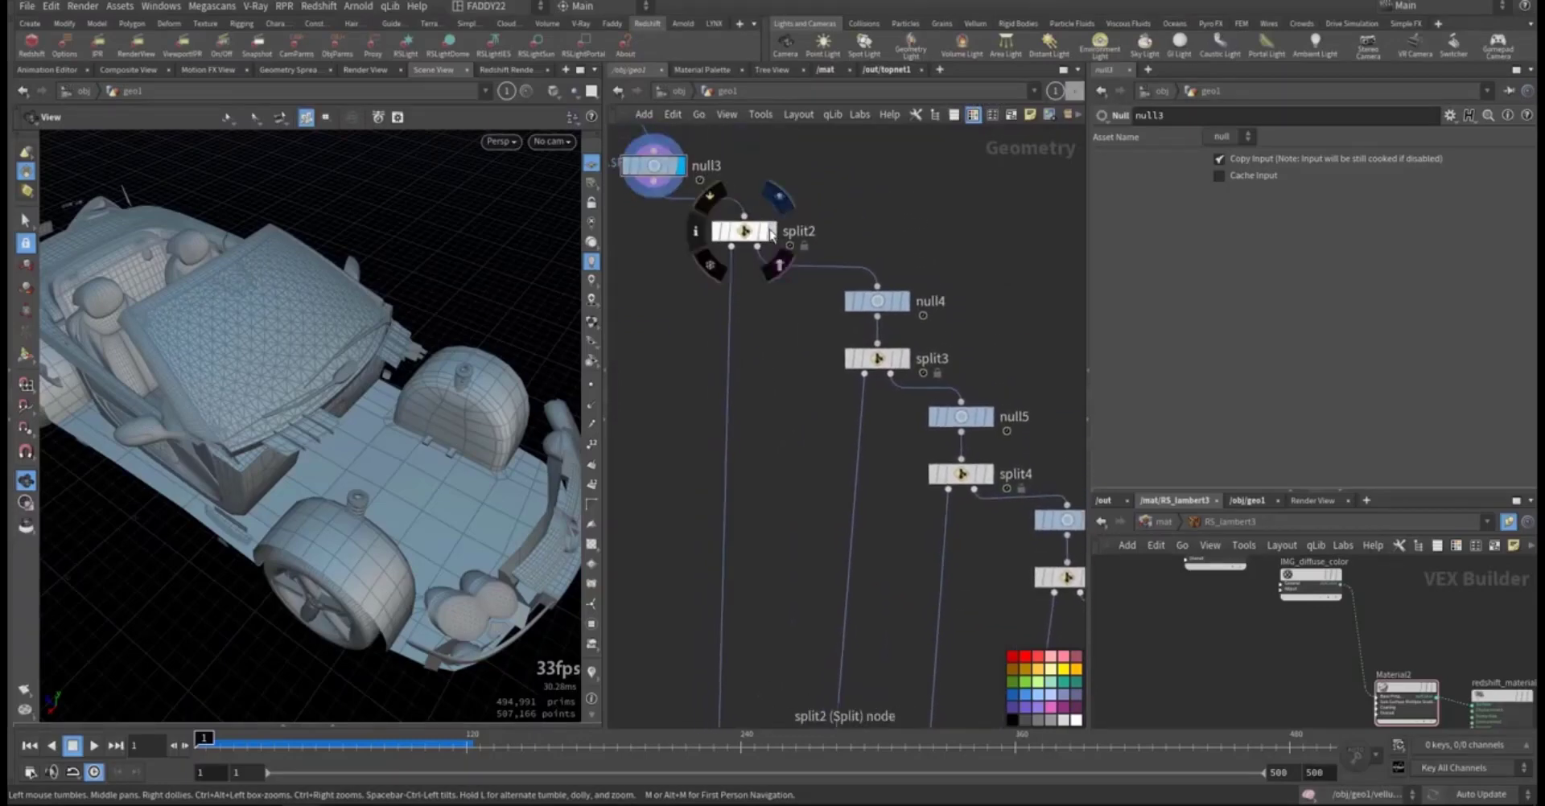
Step: Display split2, split3, split4 and split5 one after another to view the car parts each one isolates
left_click(771, 232)
left_click(903, 362)
middle_click_drag(755, 424, 679, 303)
left_click(911, 352)
middle_click_drag(884, 459, 753, 347)
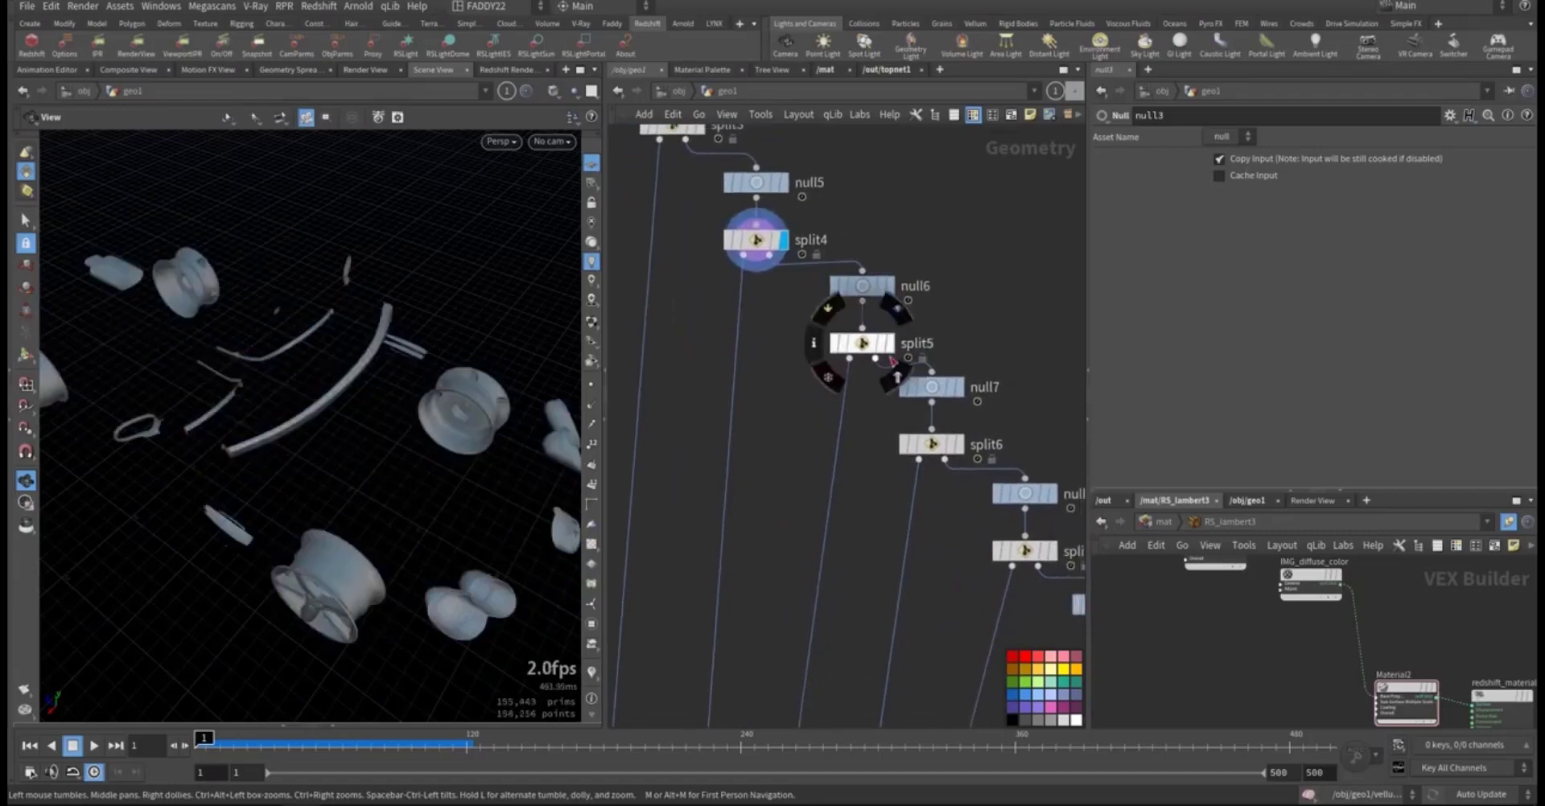
left_click(896, 310)
middle_click_drag(817, 449, 730, 335)
right_click_drag(413, 426, 244, 500)
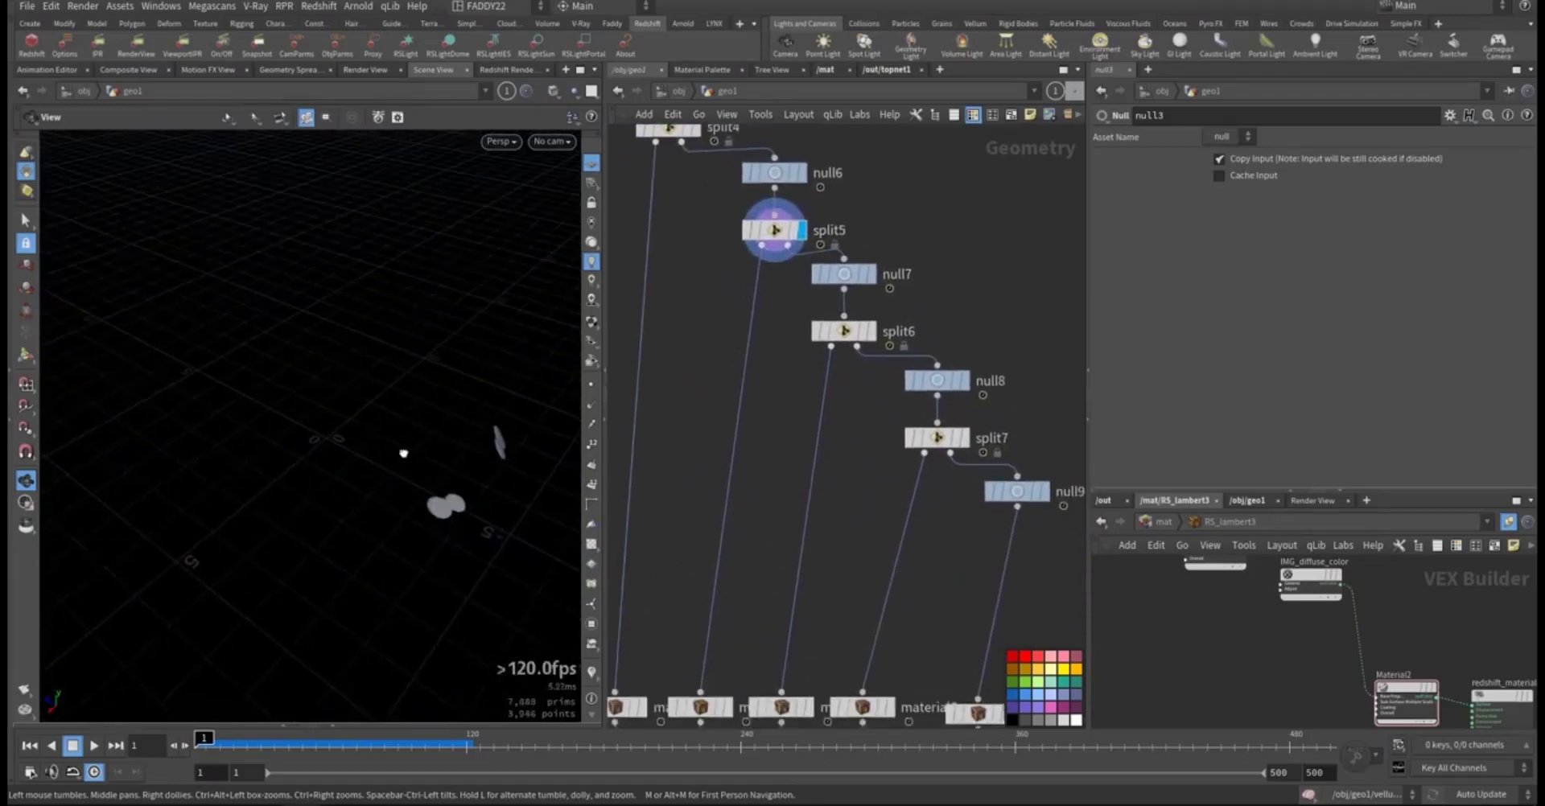
left_click_drag(403, 451, 445, 510)
Step: Display split6, split7 and null9 one after another to view the last isolated car parts
left_click(870, 331)
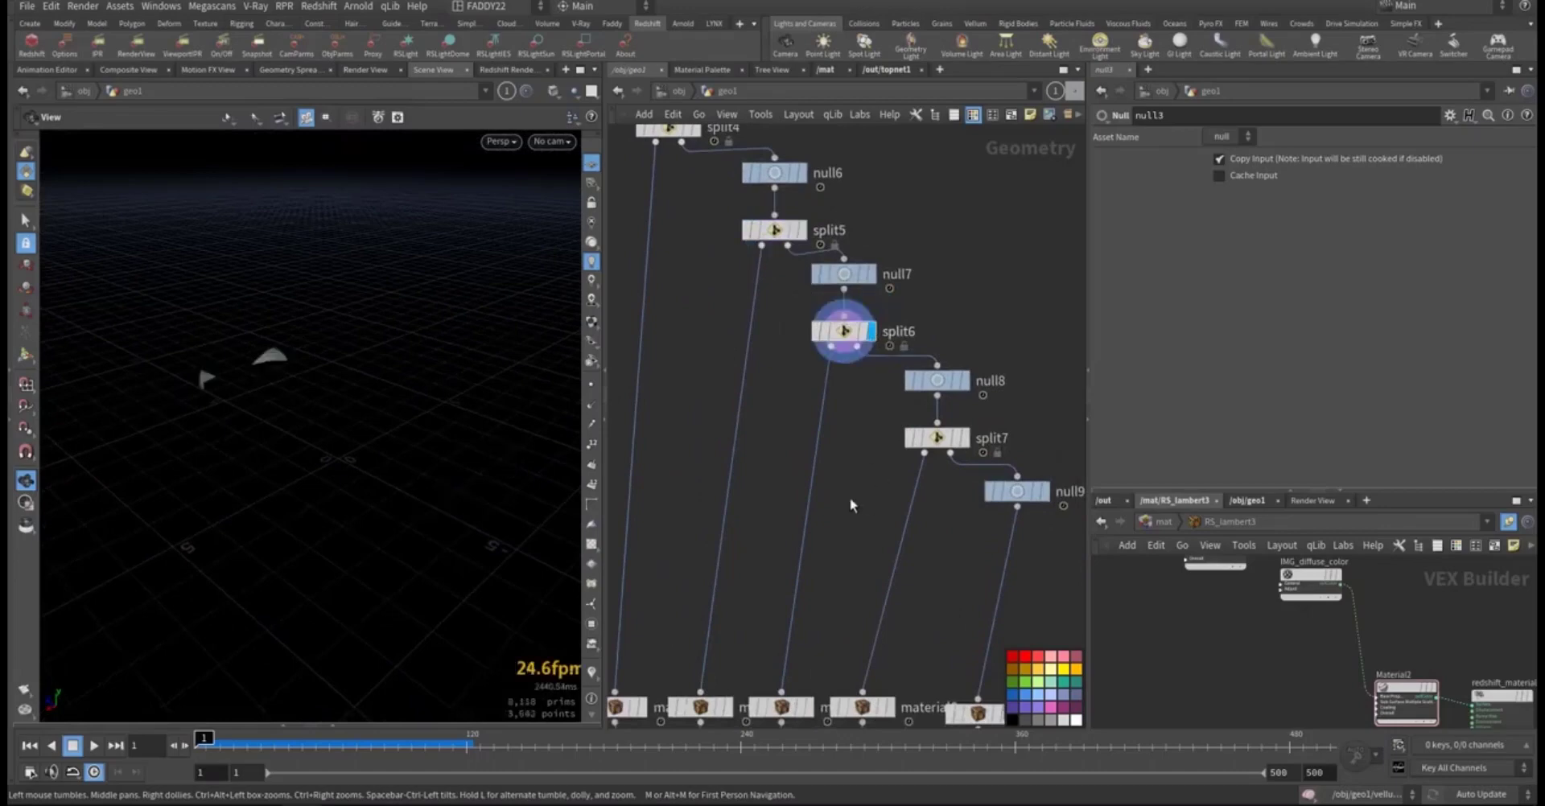
middle_click_drag(849, 497, 806, 407)
left_click(919, 352)
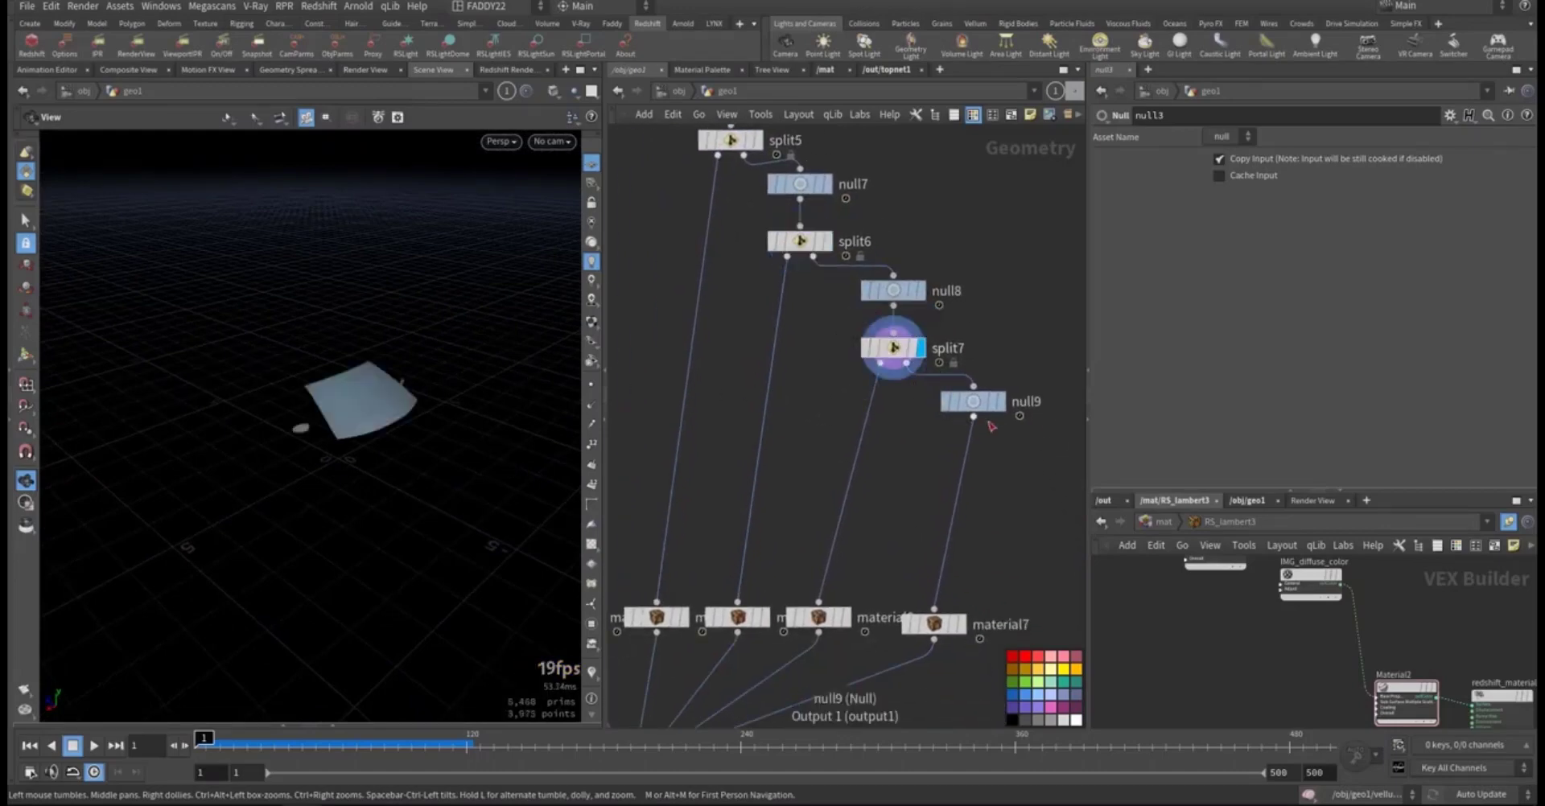
left_click(1001, 402)
Step: Check which materials are assigned in the material5 and material7 nodes feeding merge3
middle_click_drag(759, 507, 845, 339)
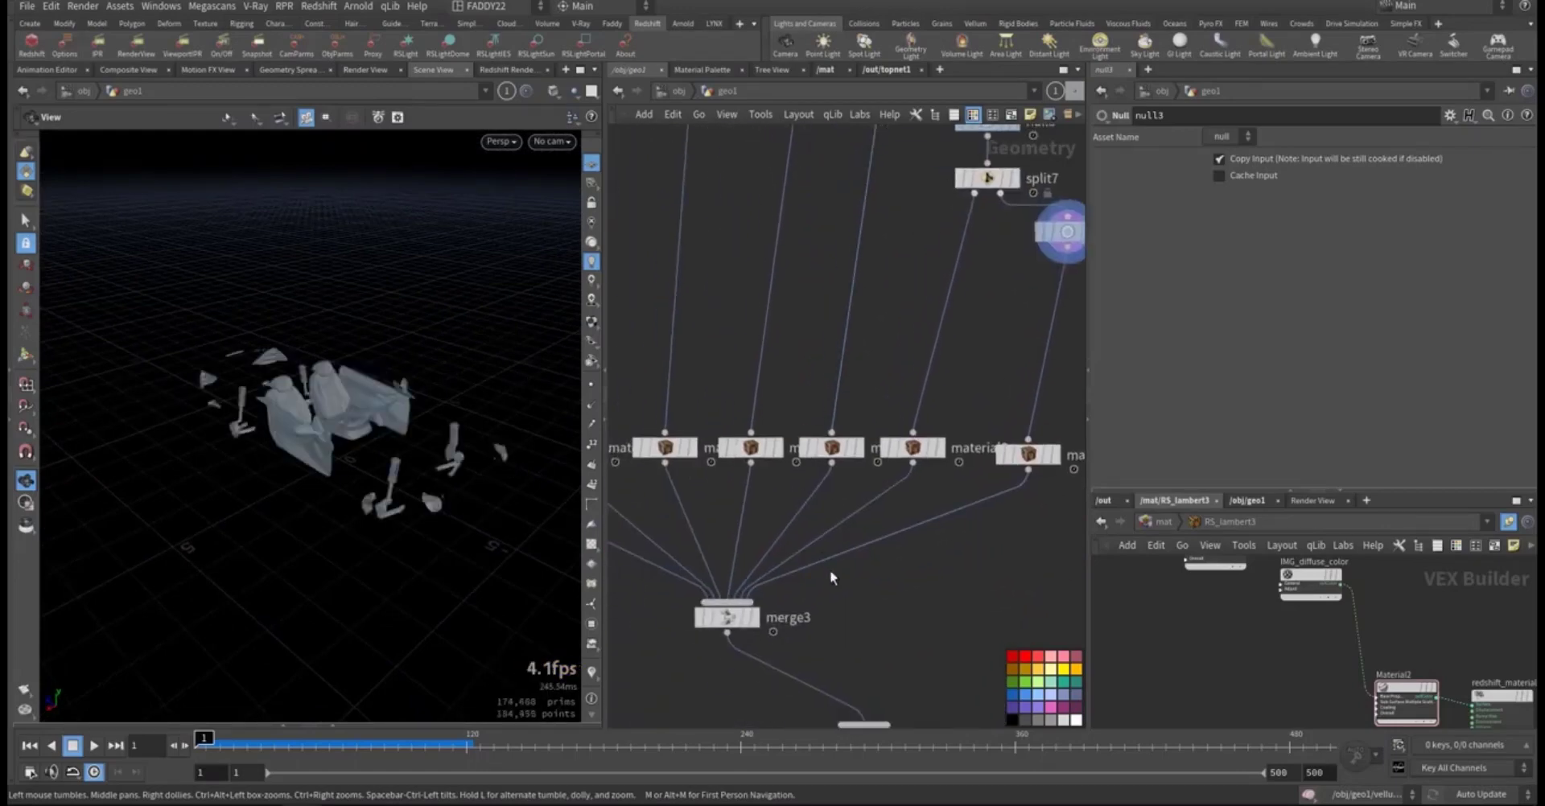
middle_click_drag(829, 570, 883, 416)
left_click(884, 294)
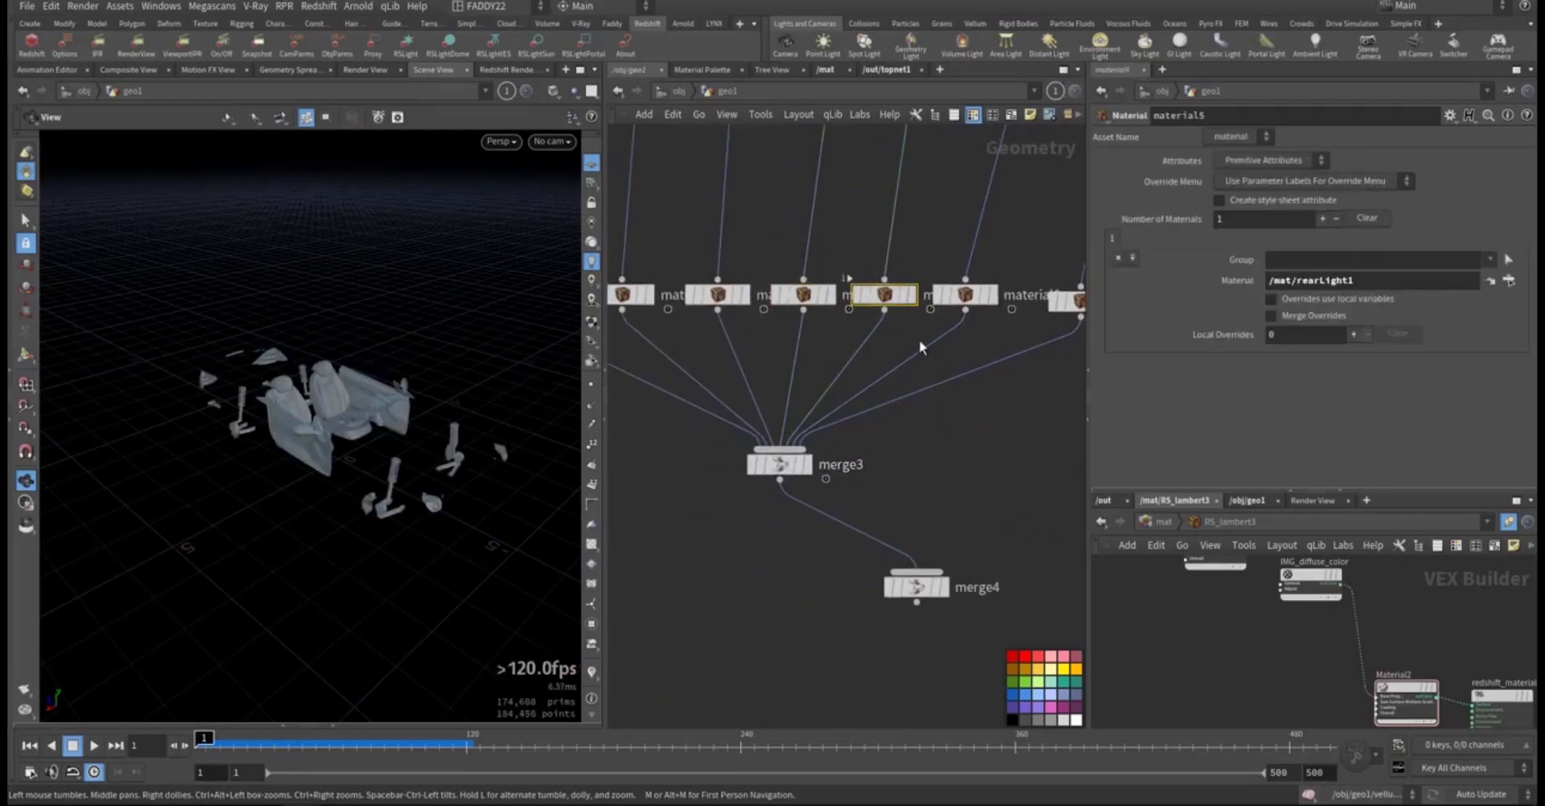
left_click(1064, 301)
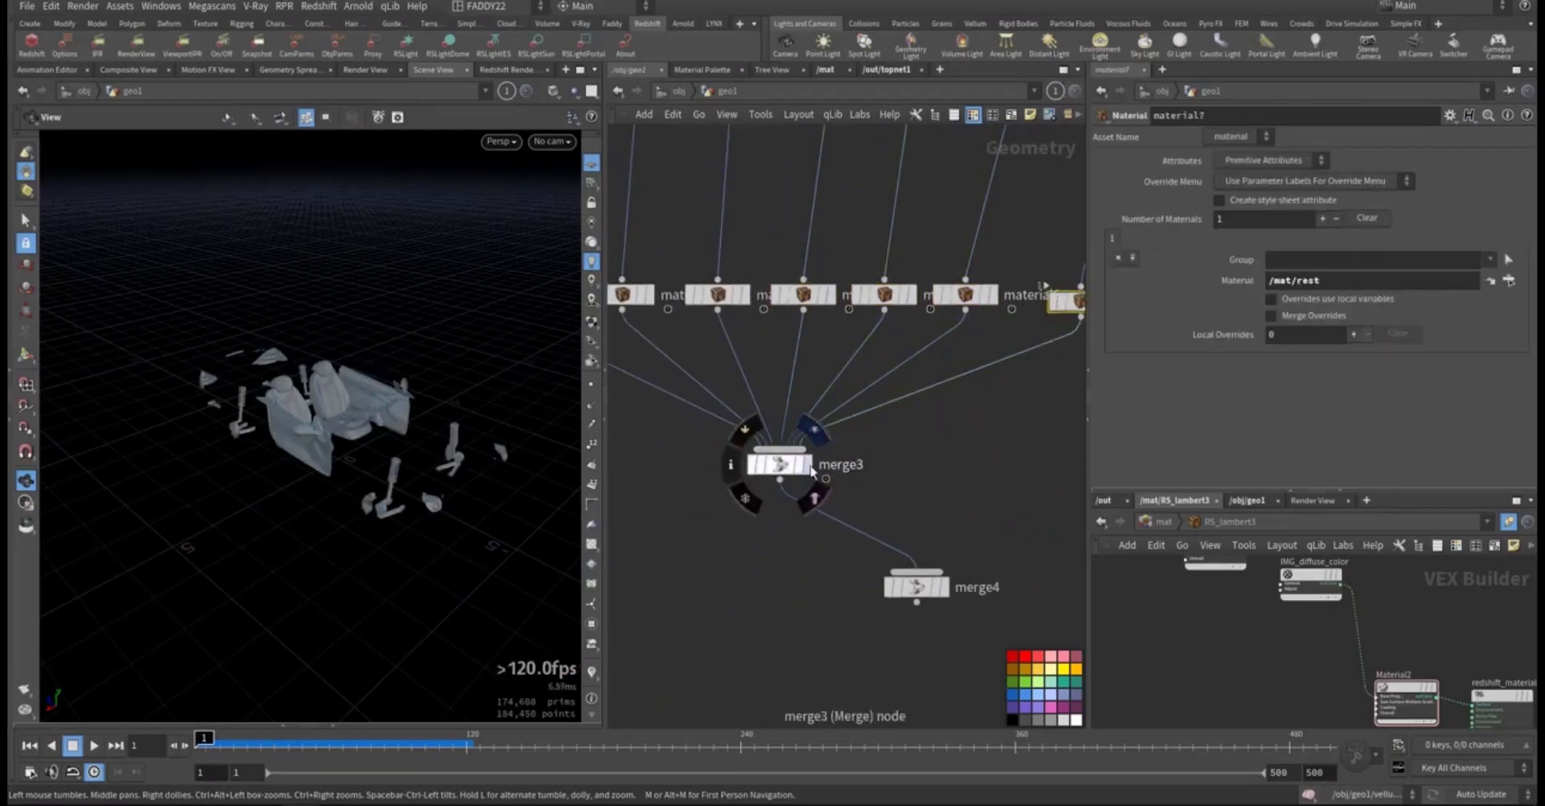
Step: Select and display merge3 with the combined car parts, and go up to the mat network's material builders
left_click(778, 467)
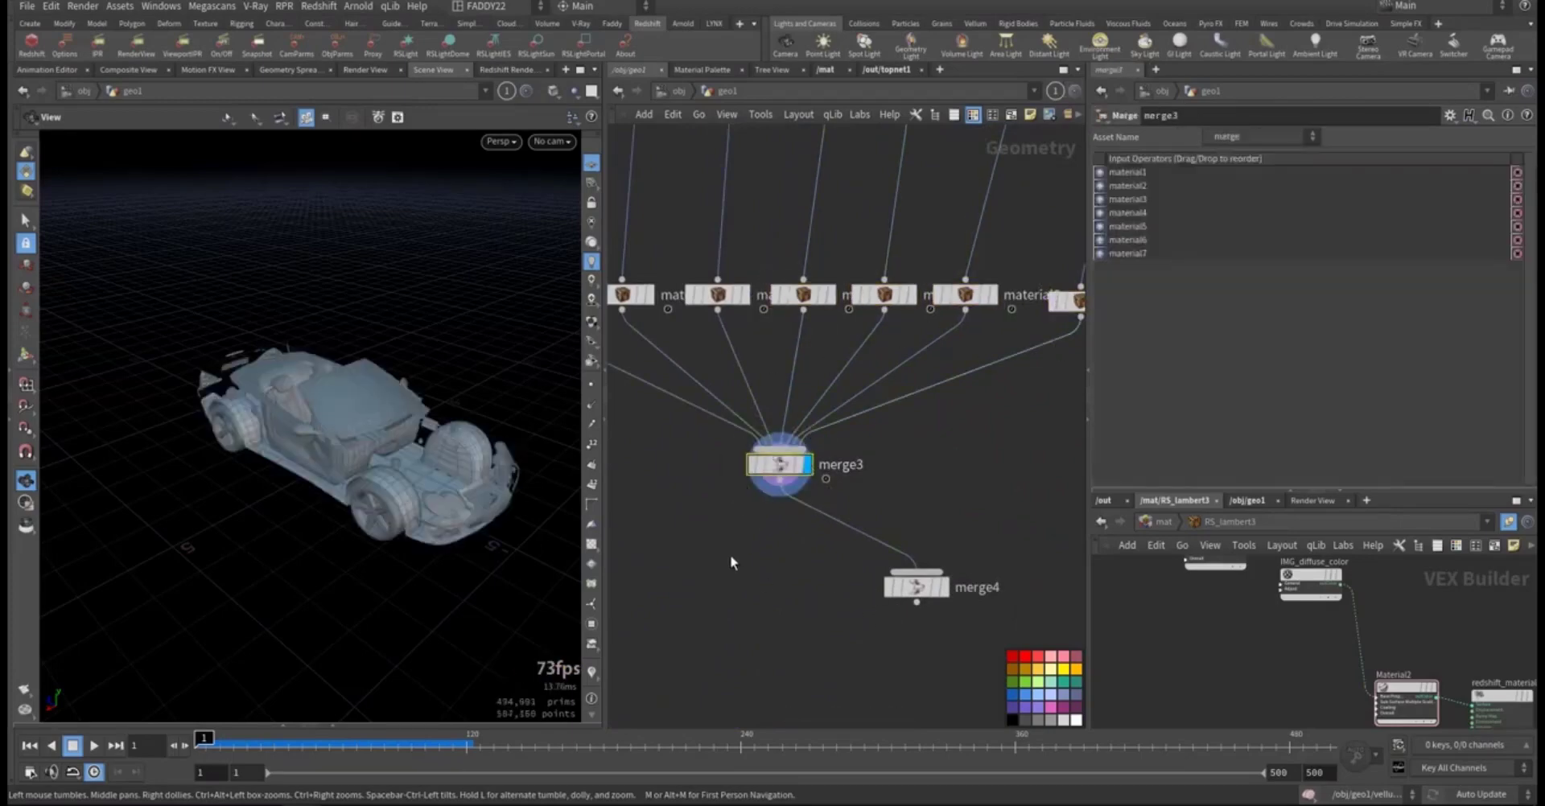
key("h")
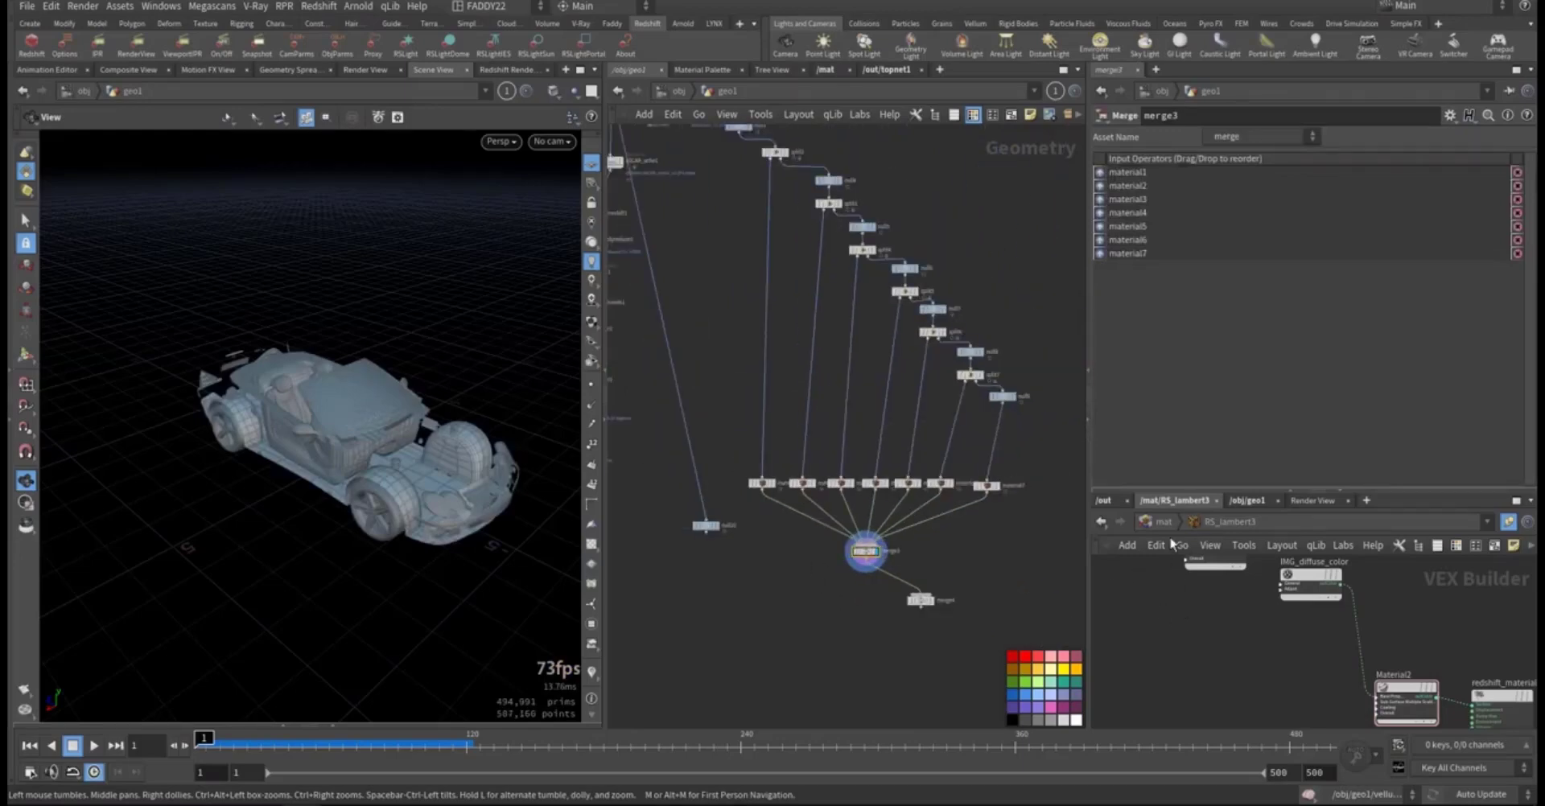
left_click(1163, 523)
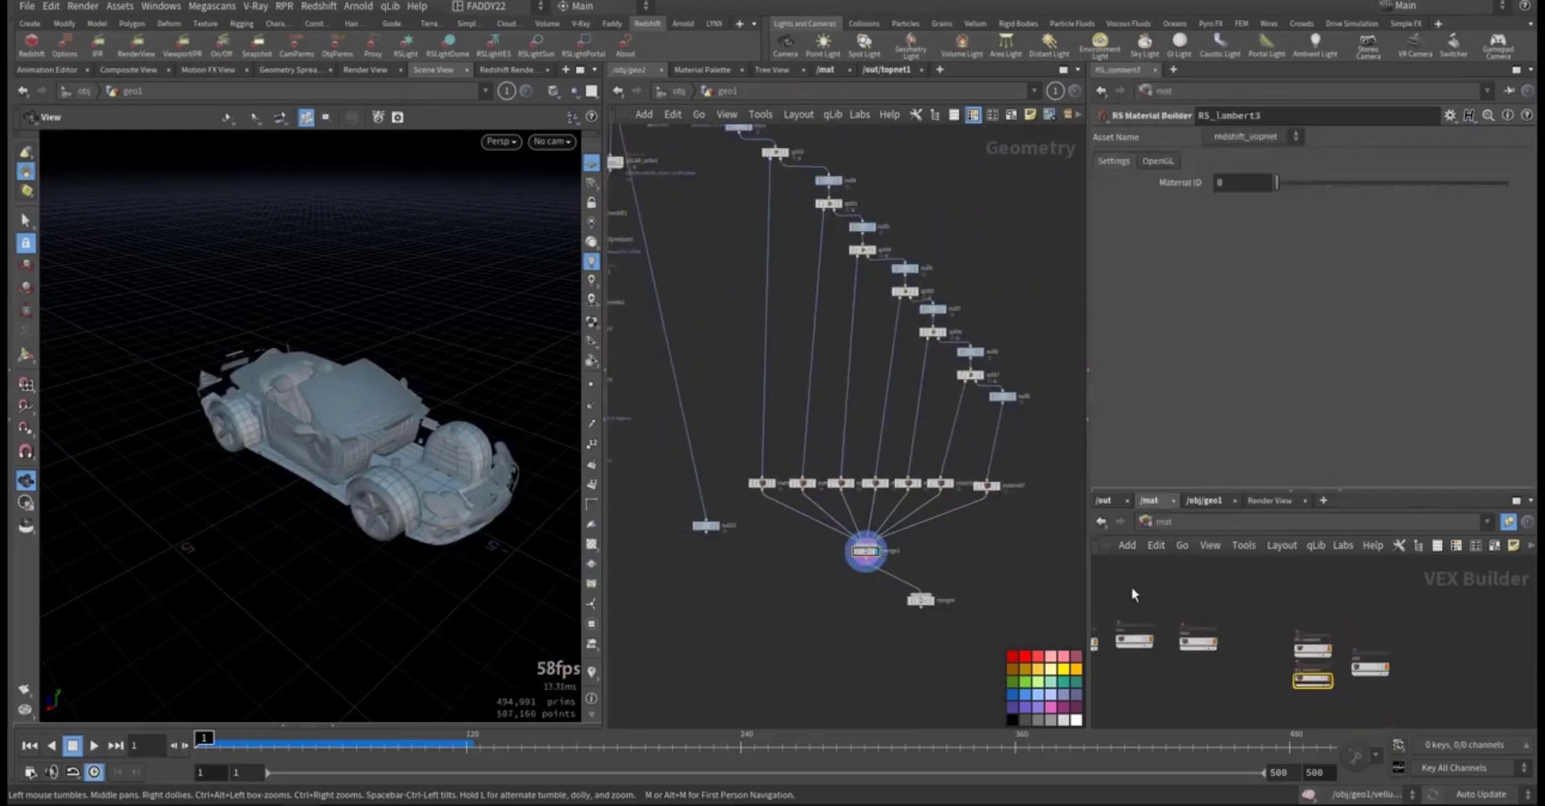
middle_click_drag(1164, 621, 1207, 688)
scroll(1211, 650, "up", 4)
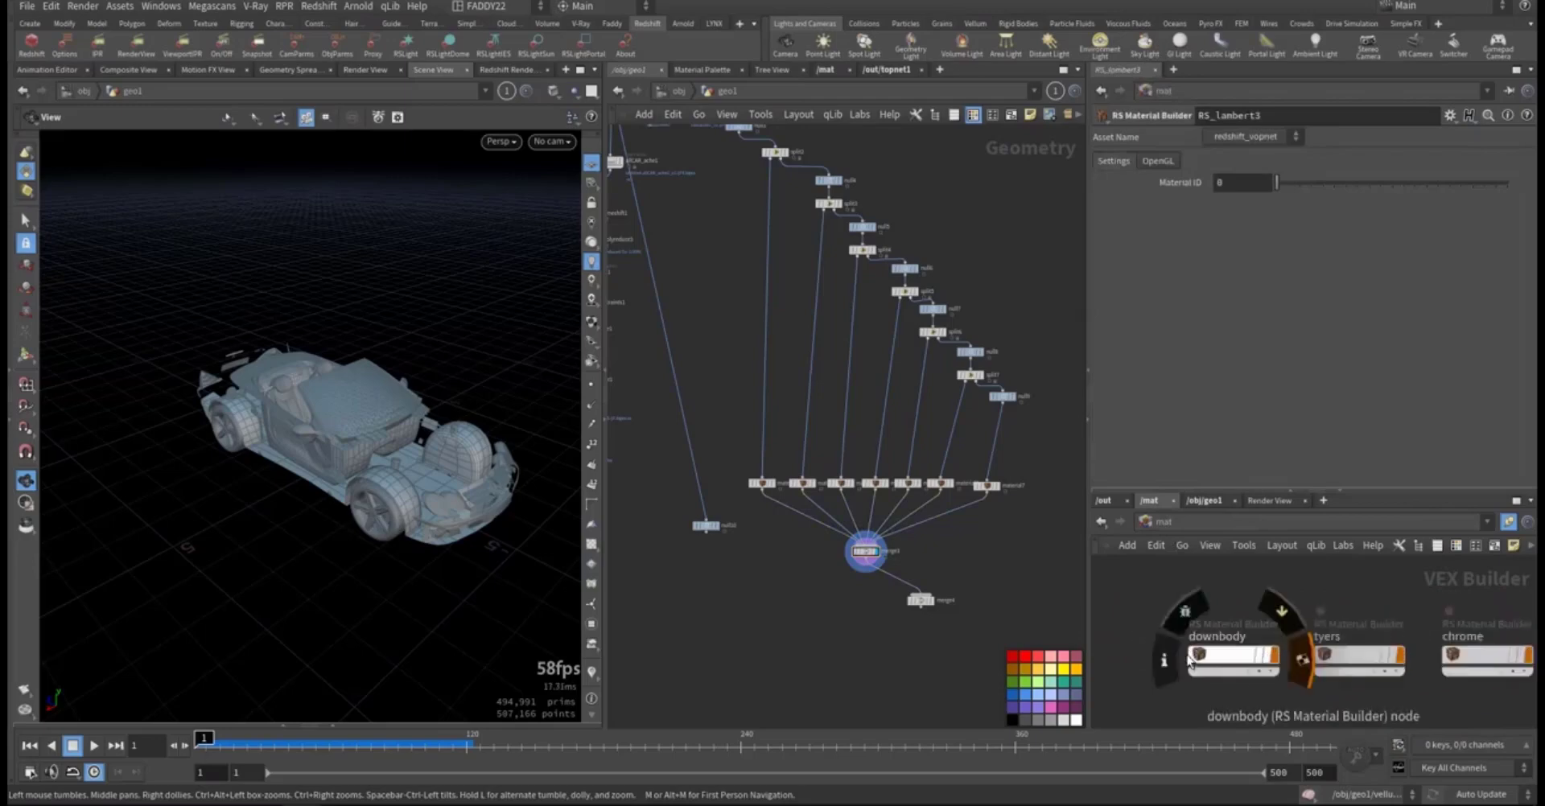
Step: Open the downbody and tyers materials one after another to review their base properties
double_click(1228, 653)
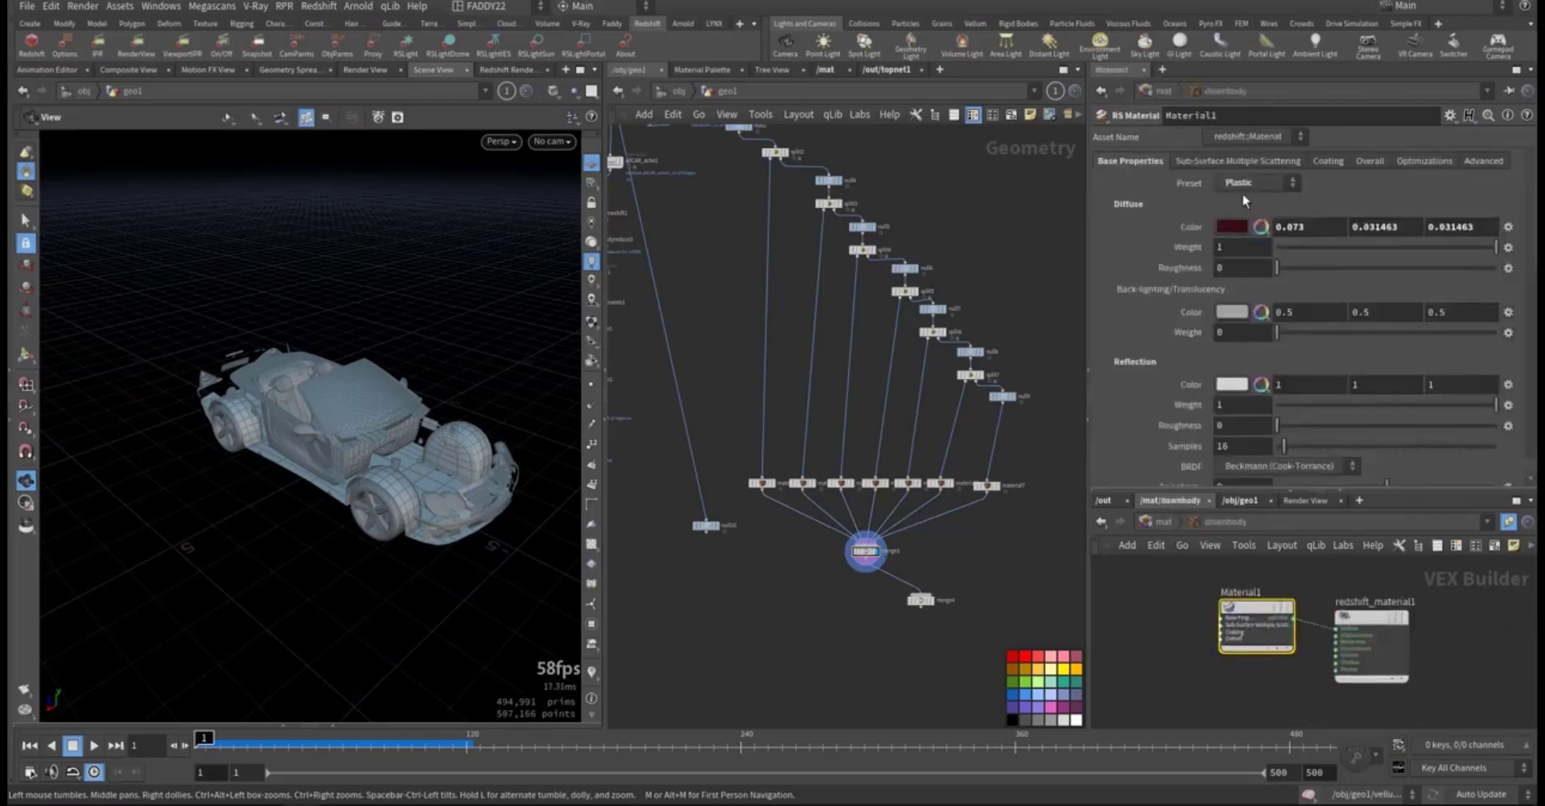
left_click(1158, 522)
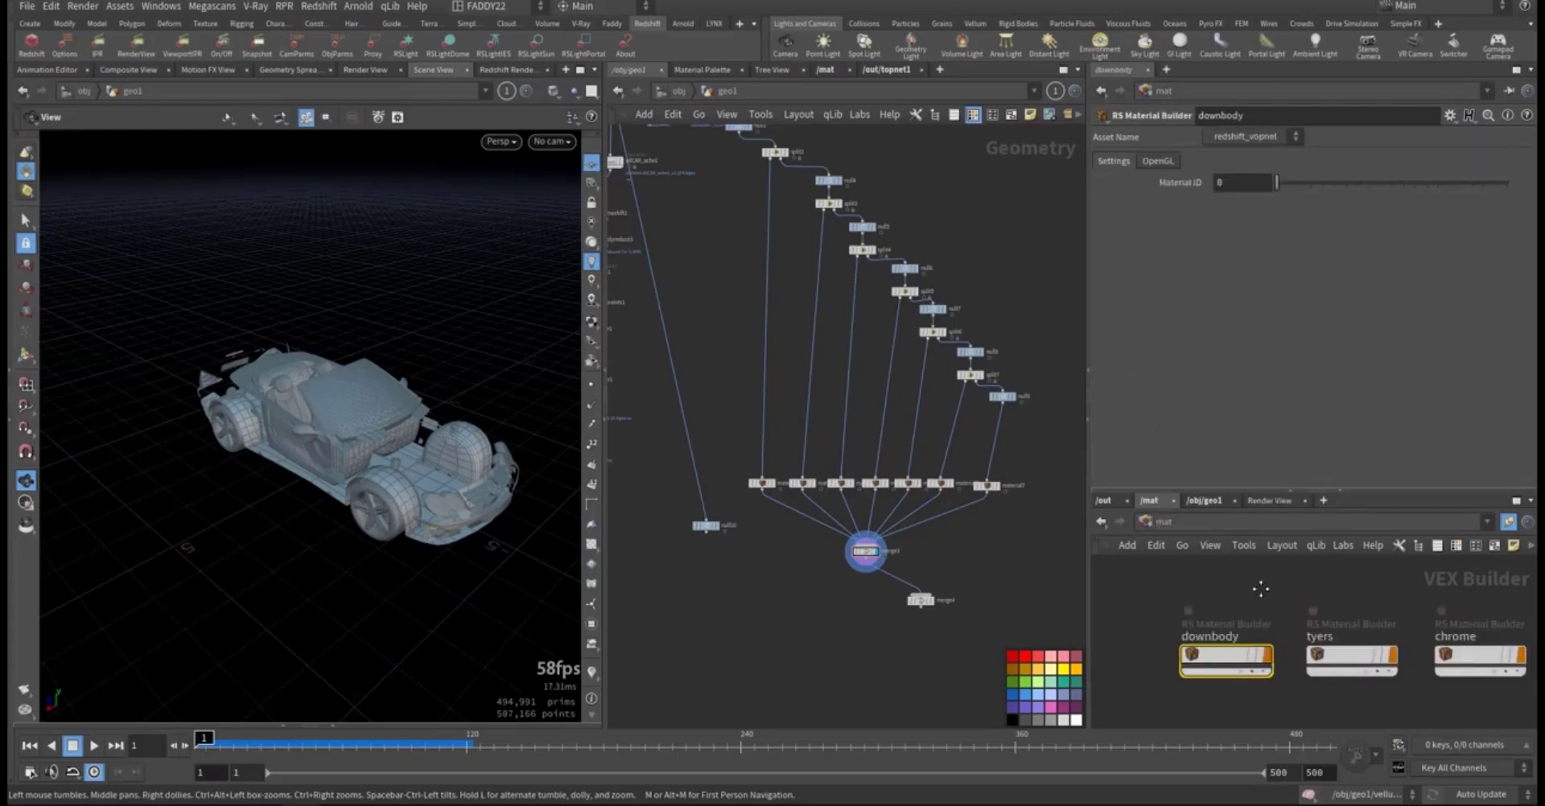
double_click(1352, 658)
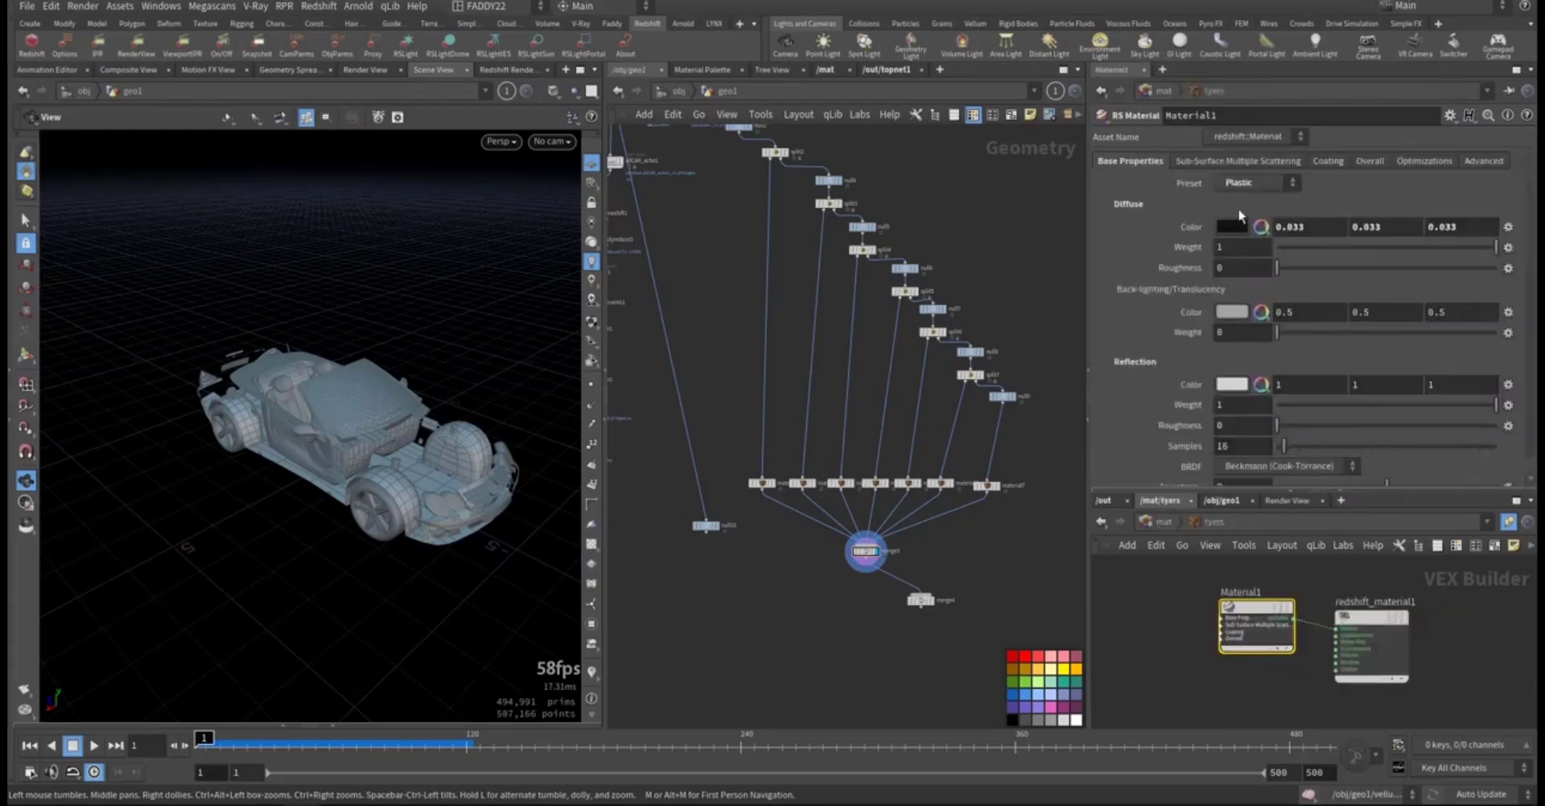
left_click(1161, 522)
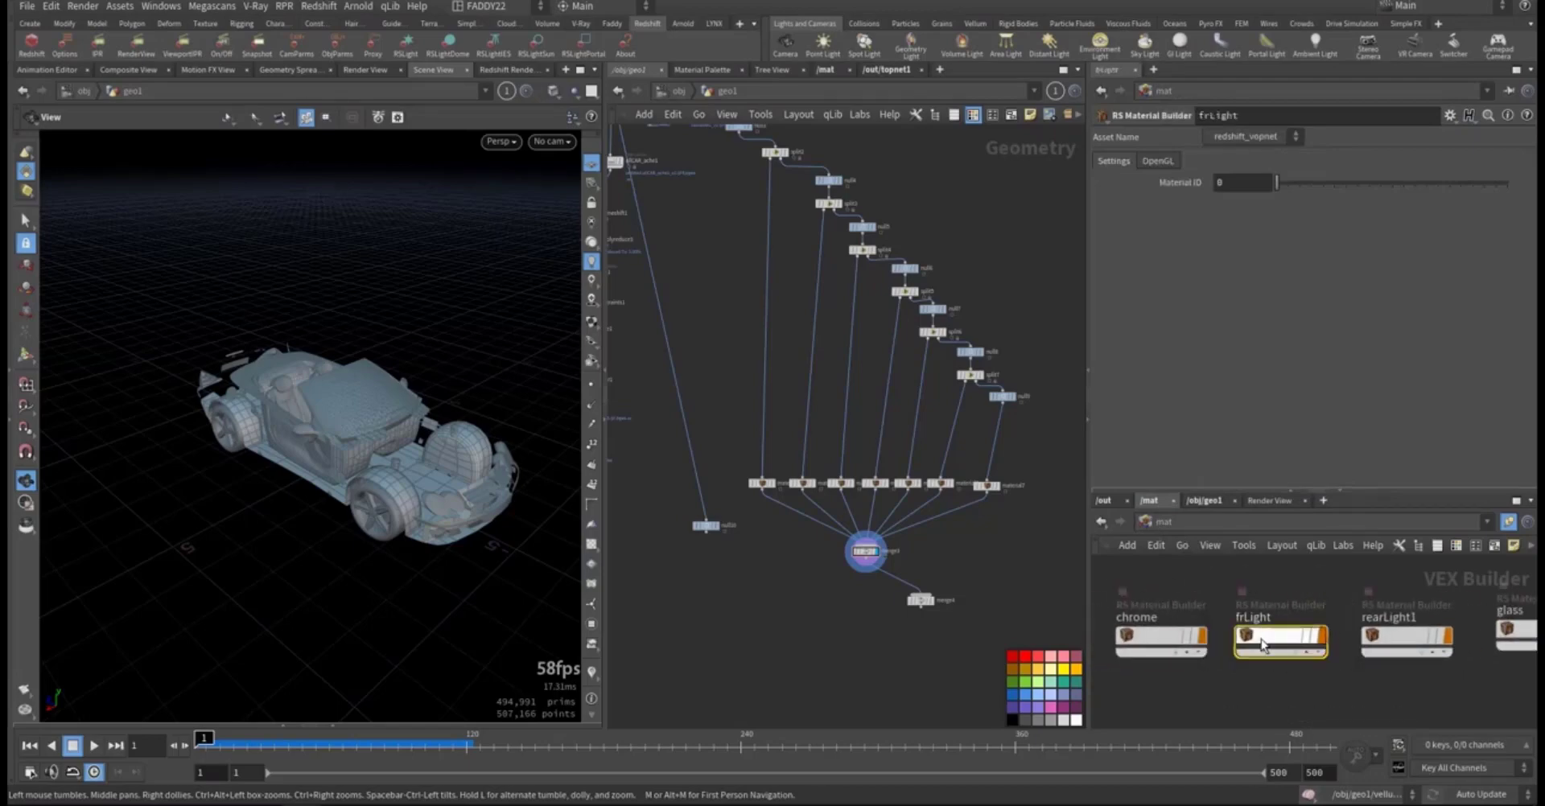
Step: Review the emission and base settings of the frLight material and the emission settings of rearLight1
double_click(1259, 635)
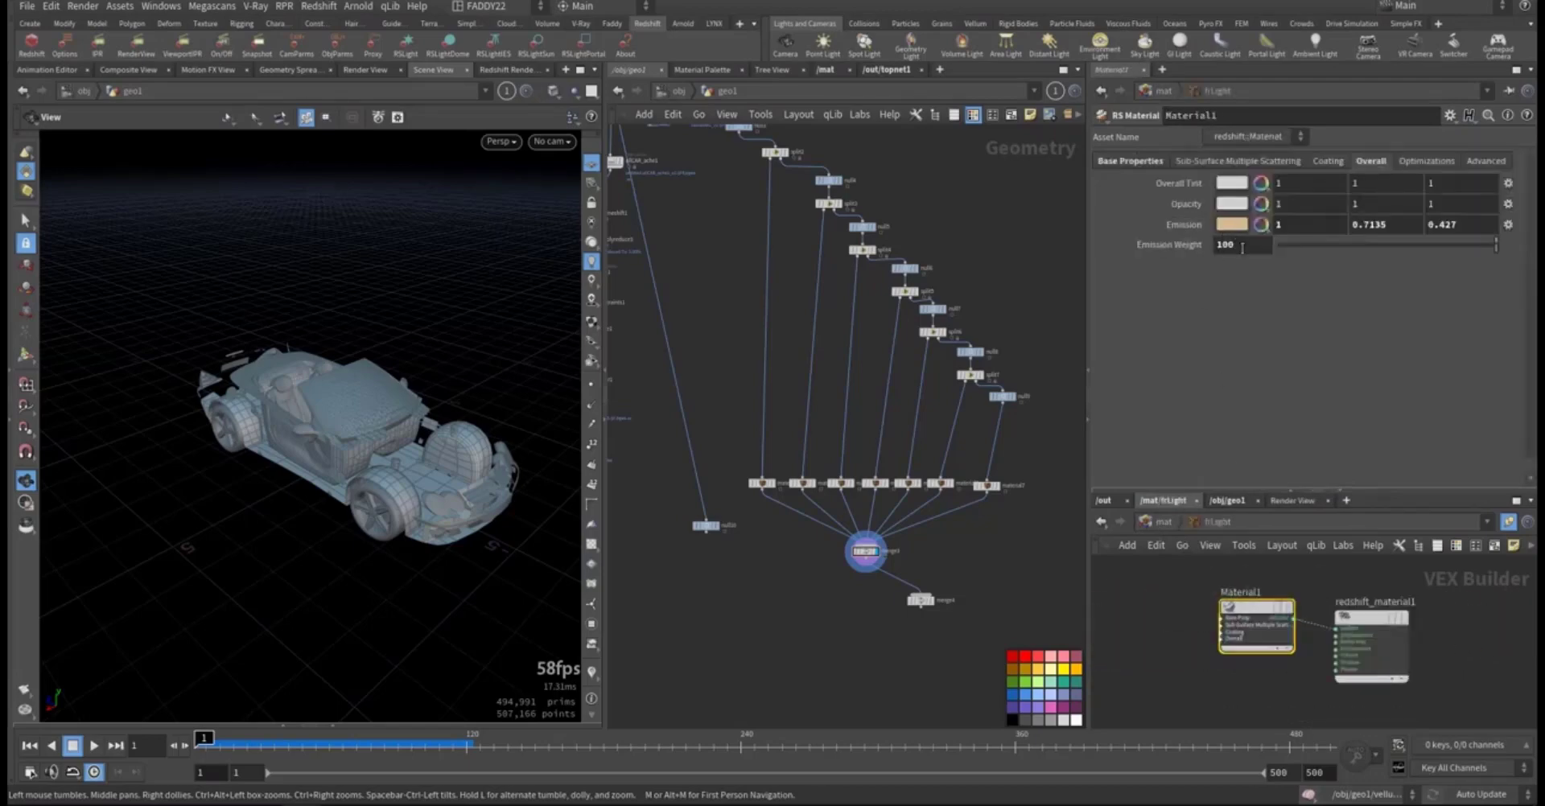
type("10")
left_click(1129, 161)
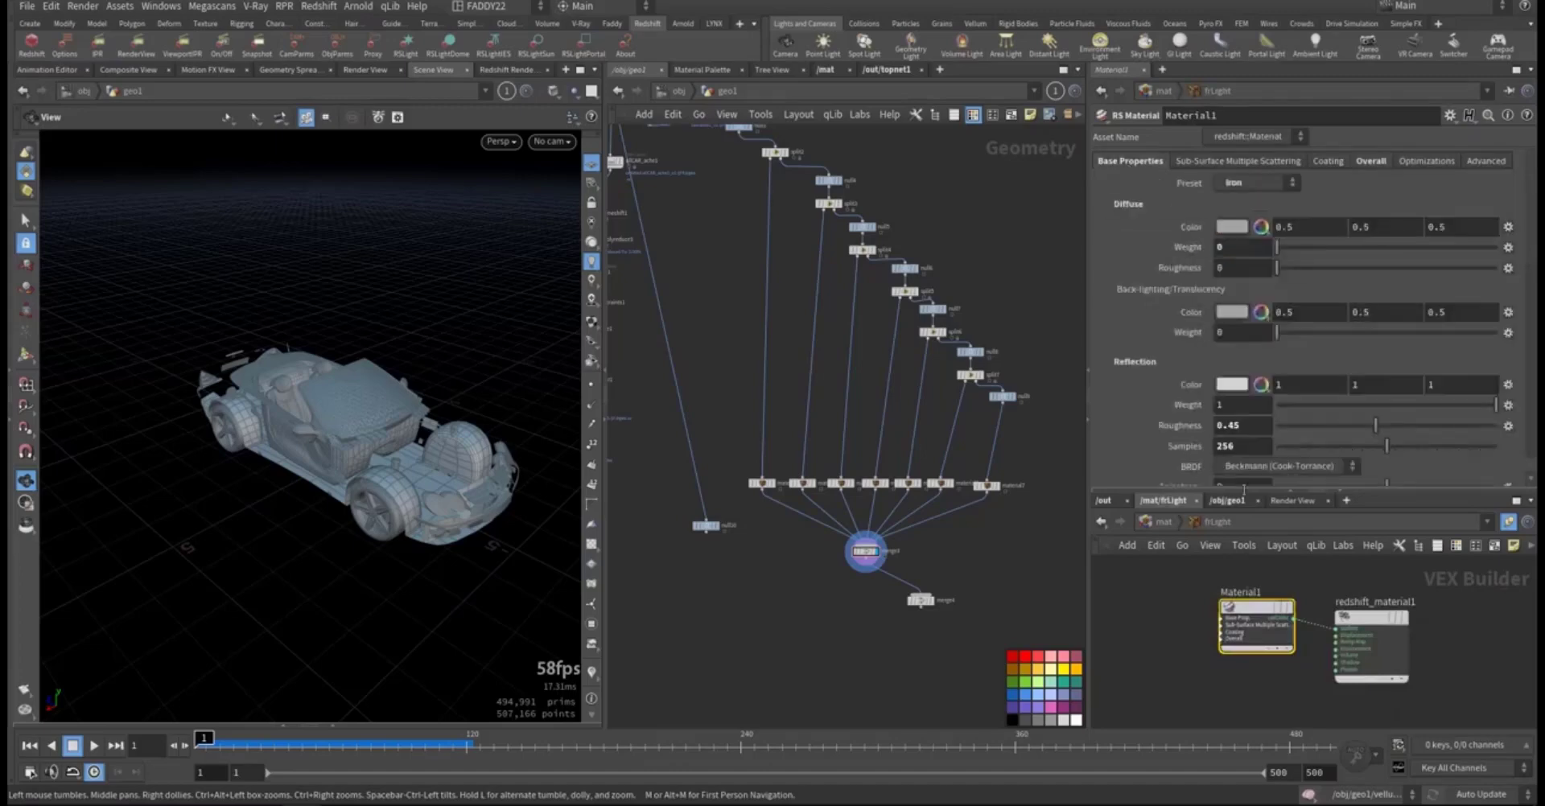
left_click(1165, 522)
left_click(1410, 634)
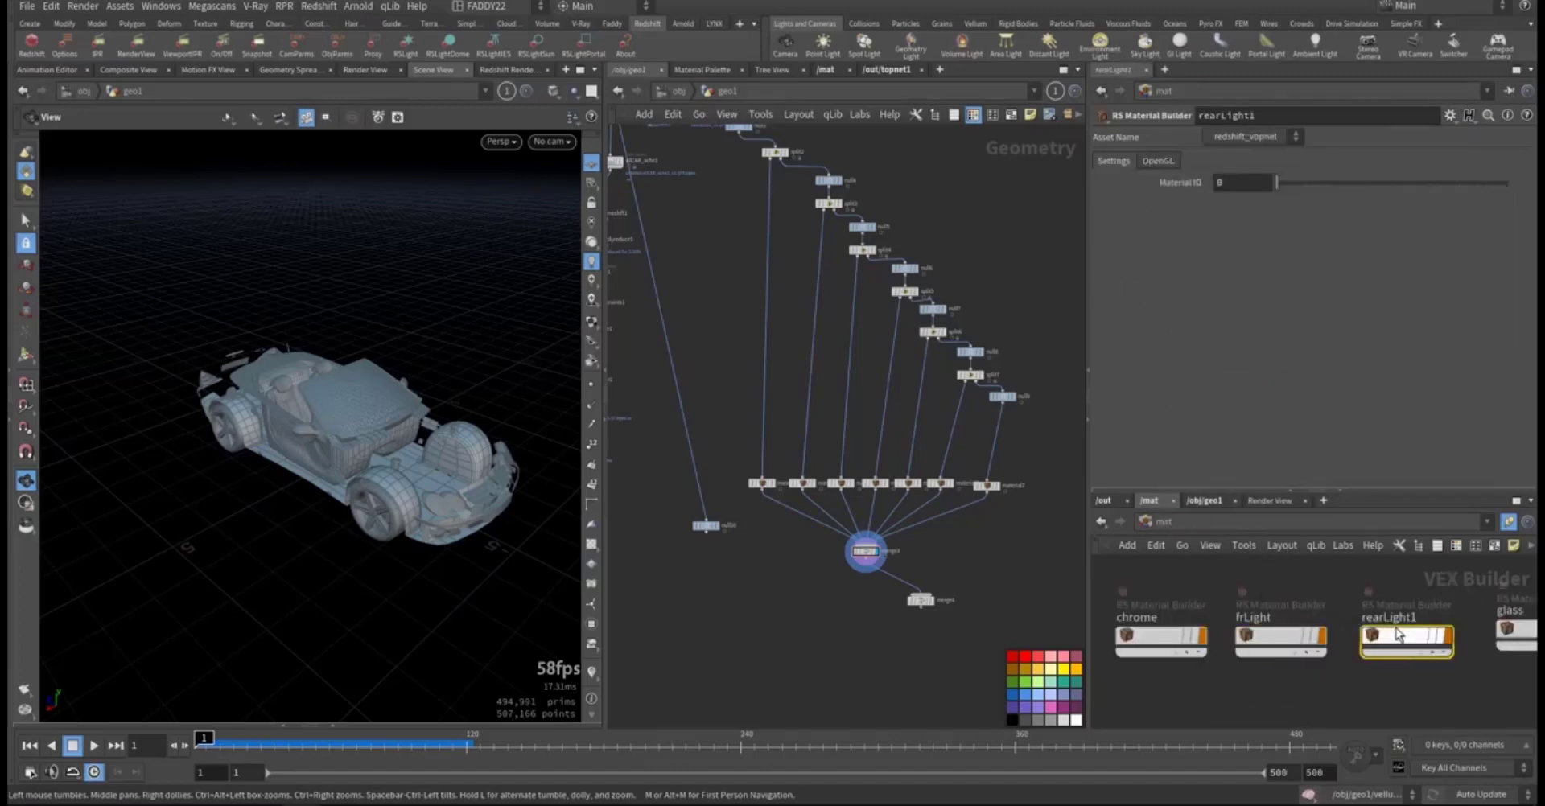
double_click(1409, 634)
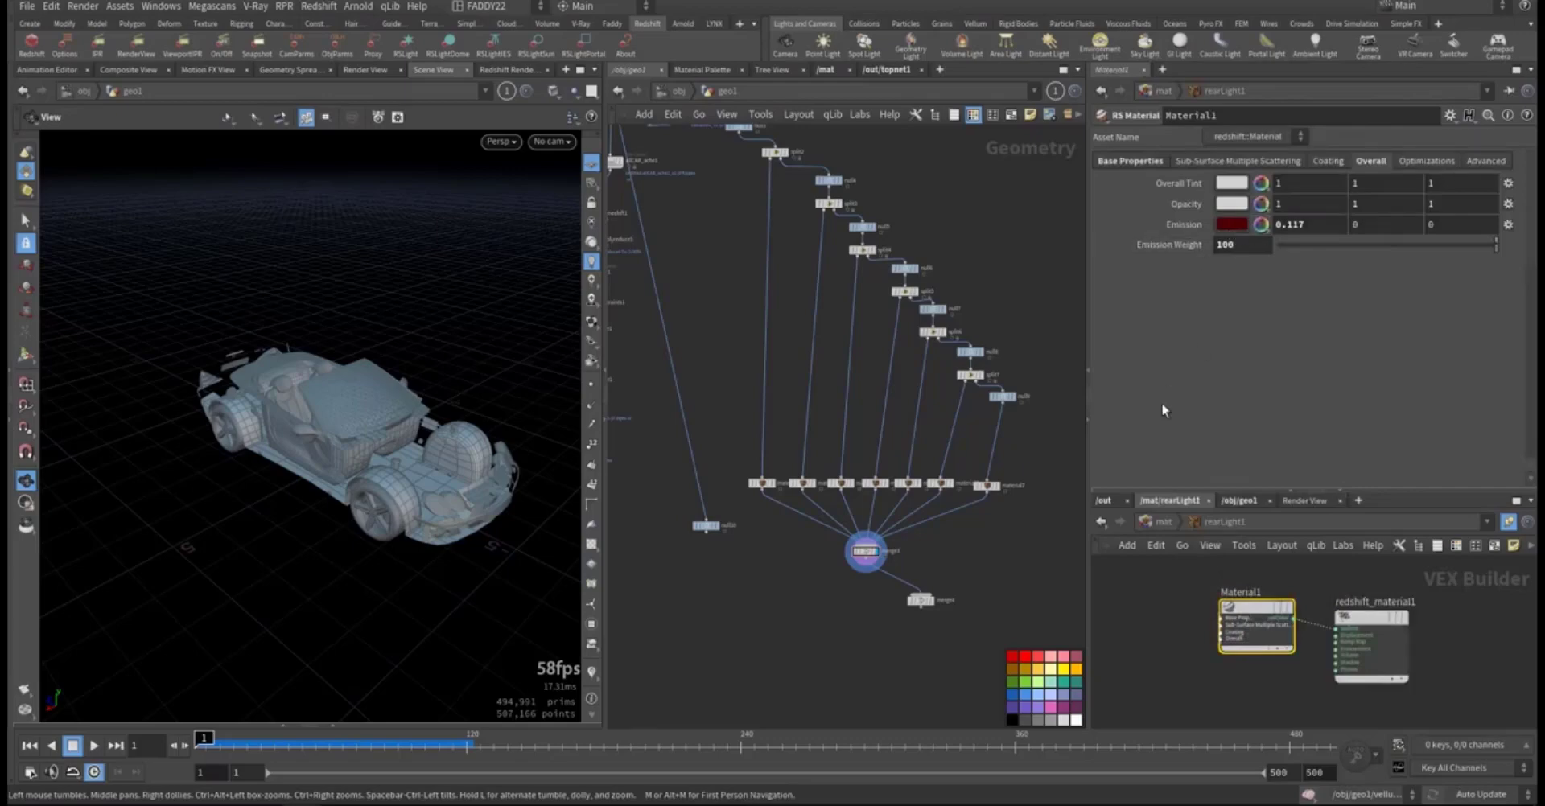
left_click(1161, 523)
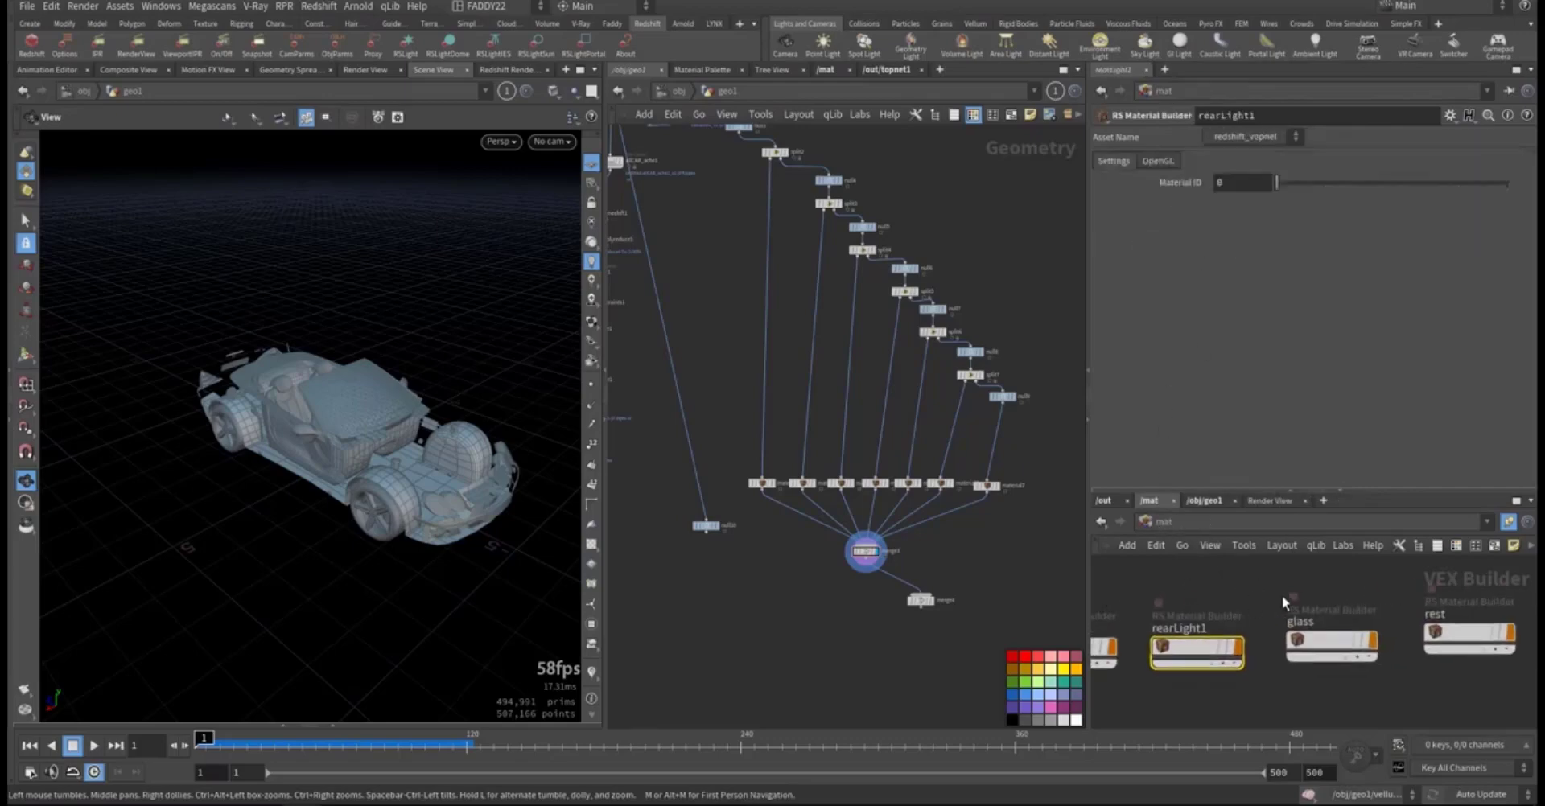
Step: Open the glass and rest materials to review their diffuse, reflection and refraction properties
left_click(1210, 644)
double_click(1211, 643)
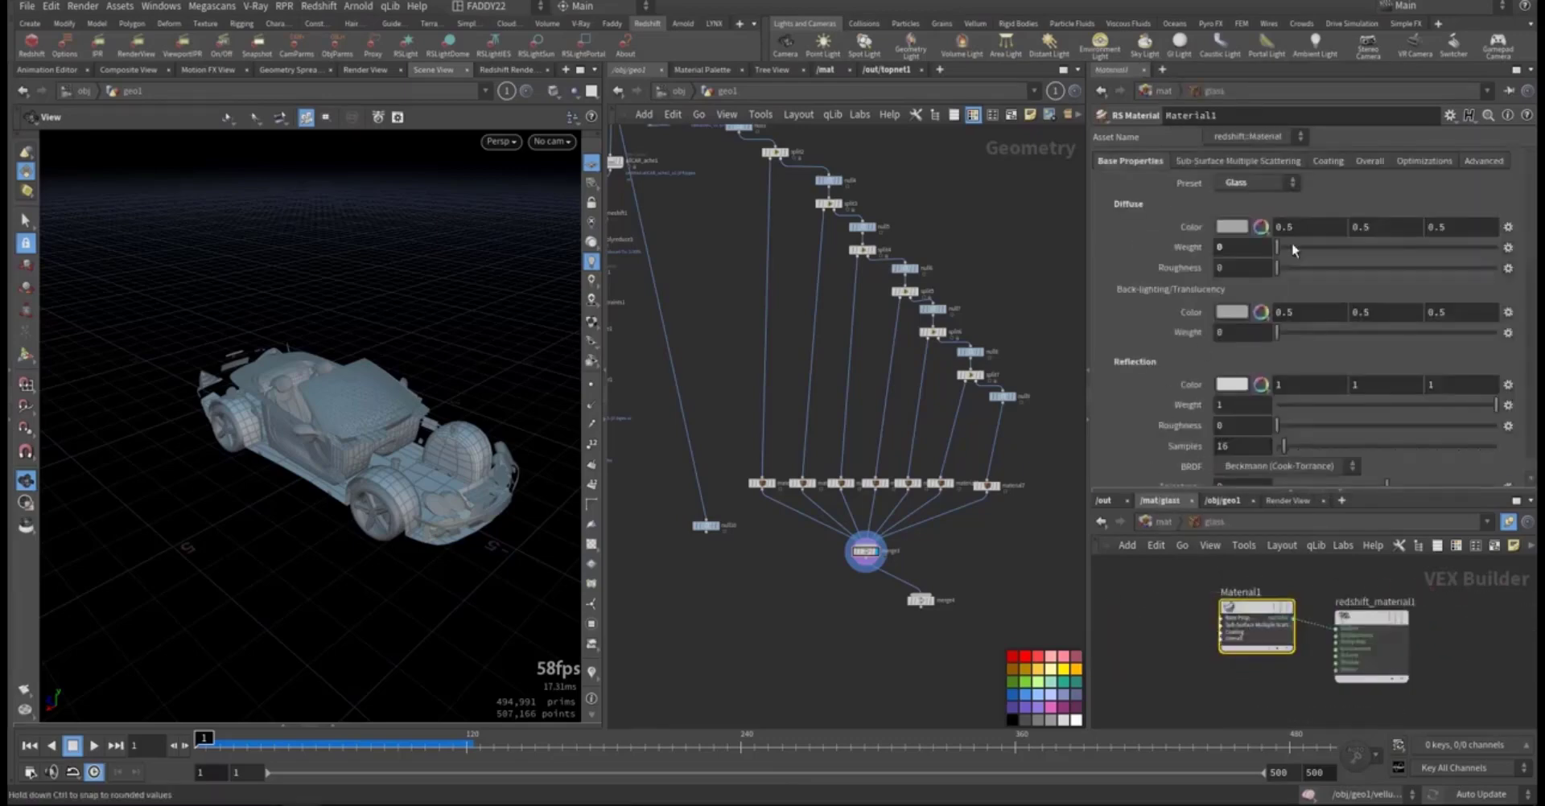
scroll(1151, 364, "down", 4)
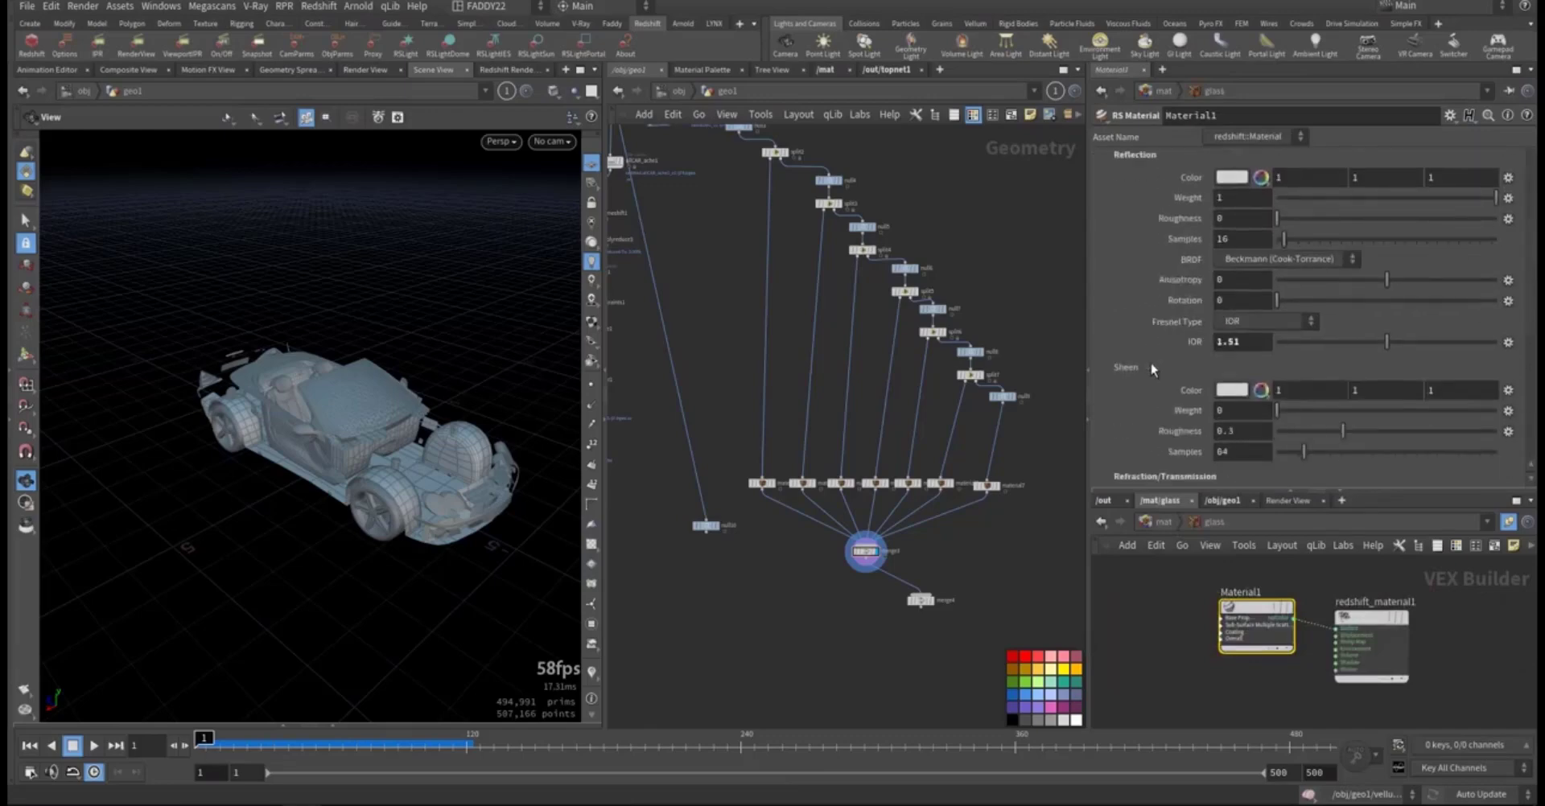
scroll(1151, 364, "down", 3)
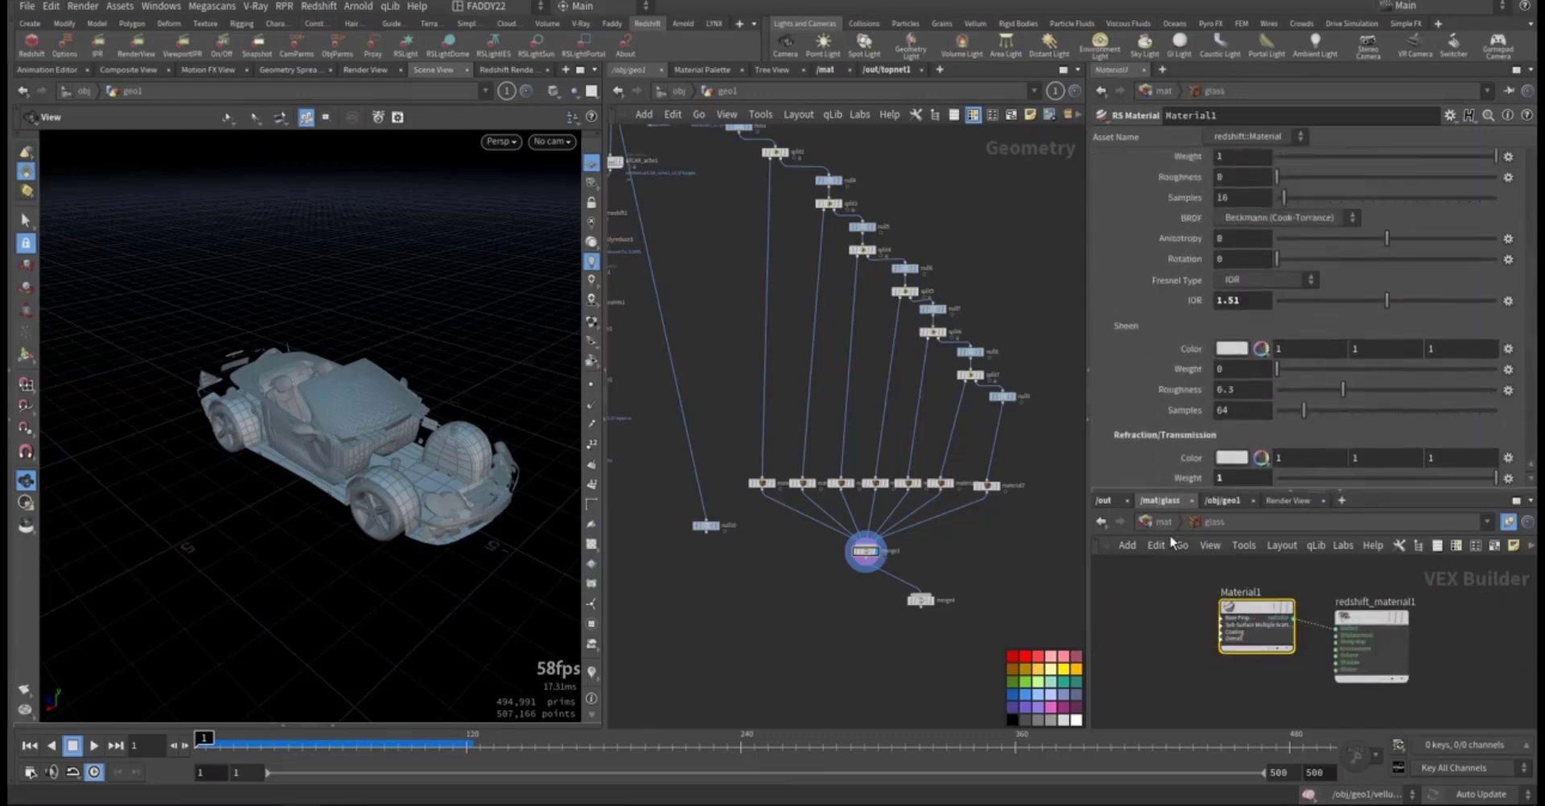
key("u")
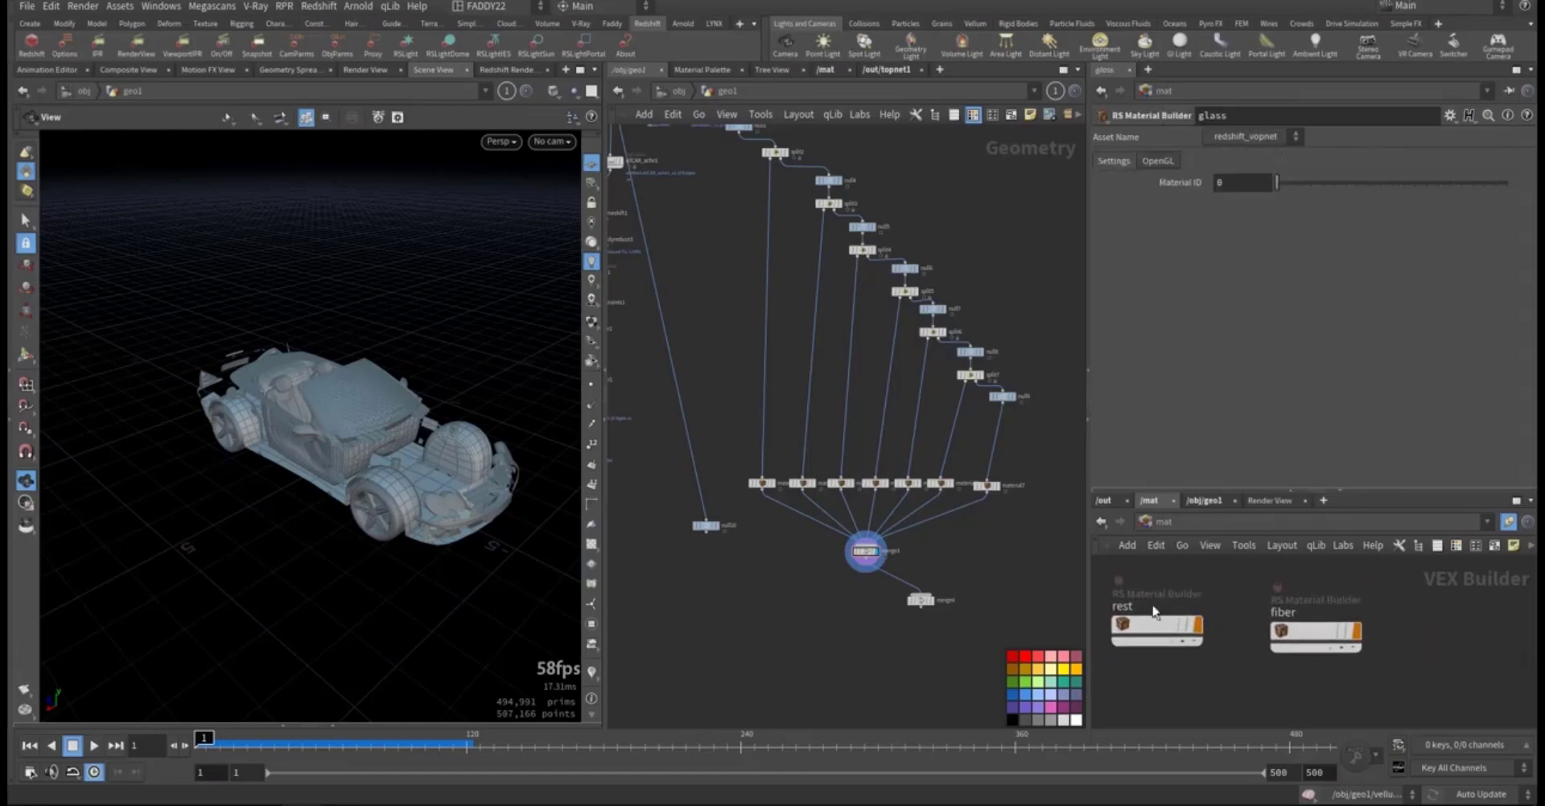
double_click(1217, 632)
scroll(1168, 350, "up", 5)
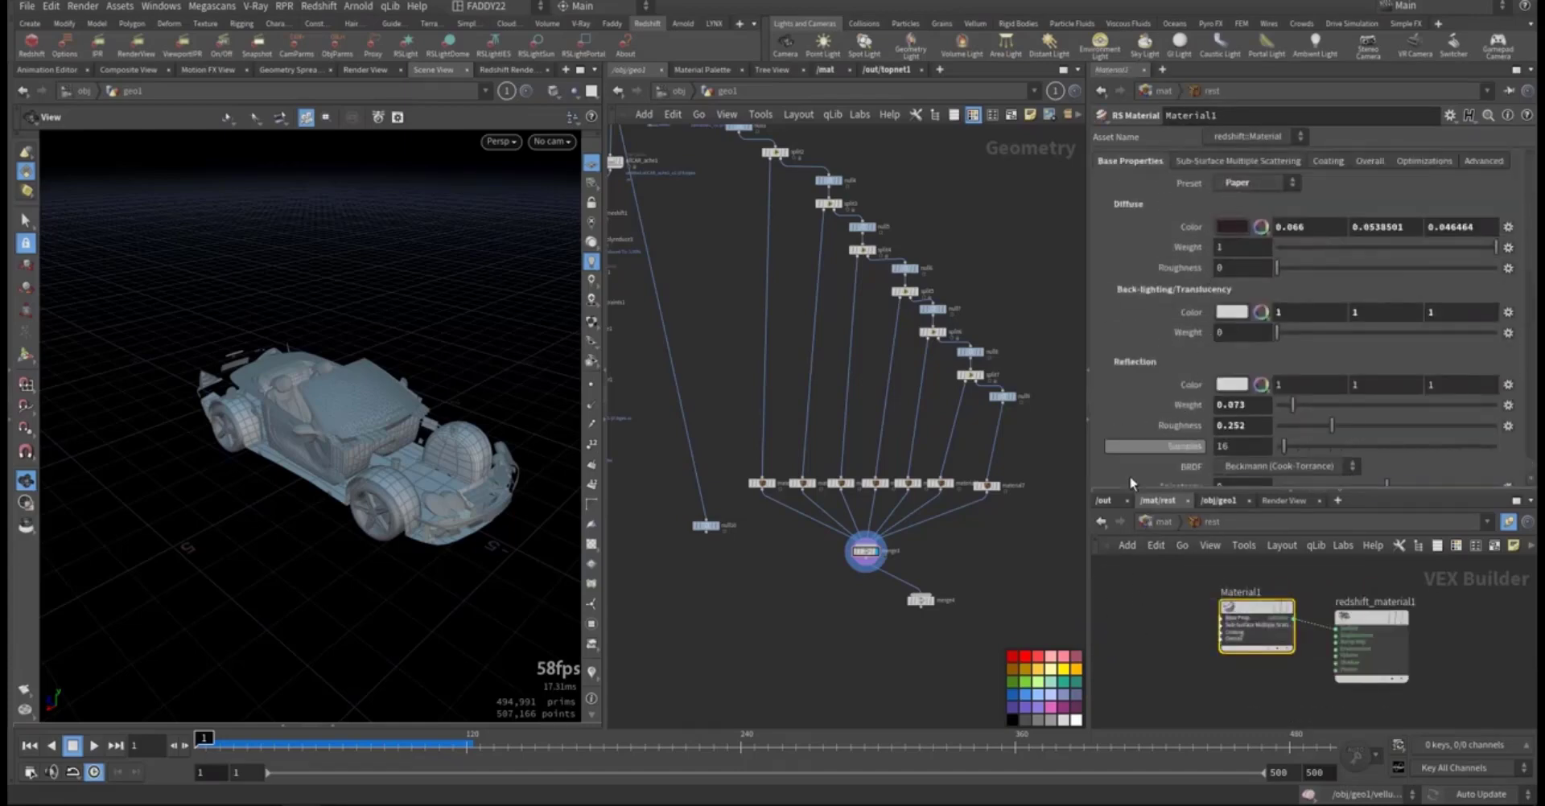
key("u")
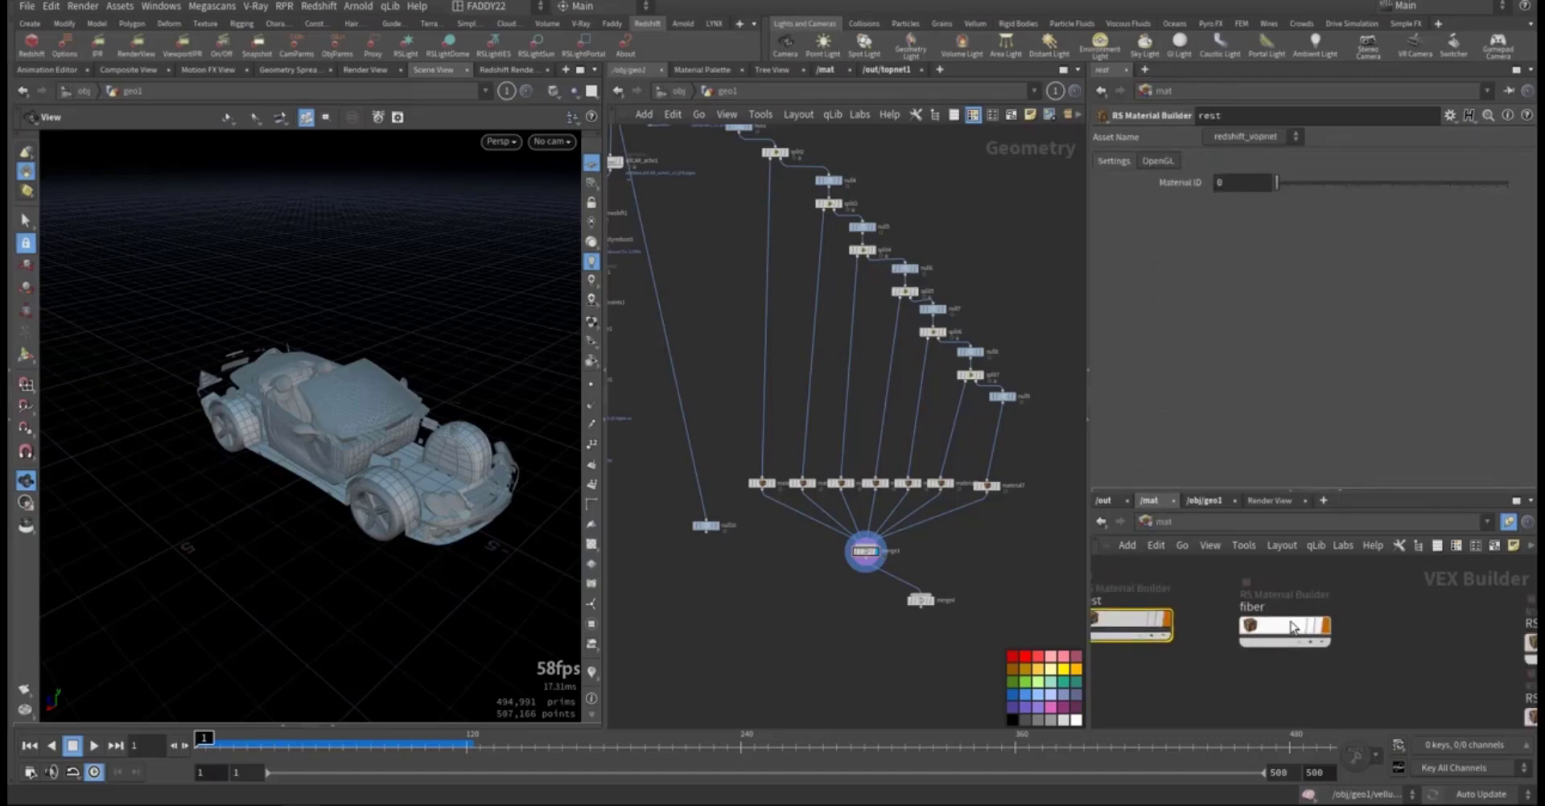
Step: Inspect the diffuse, specular, metallic flakes and clear coat settings of the fiber material's CarPaint1, and return to the mat network
double_click(1285, 627)
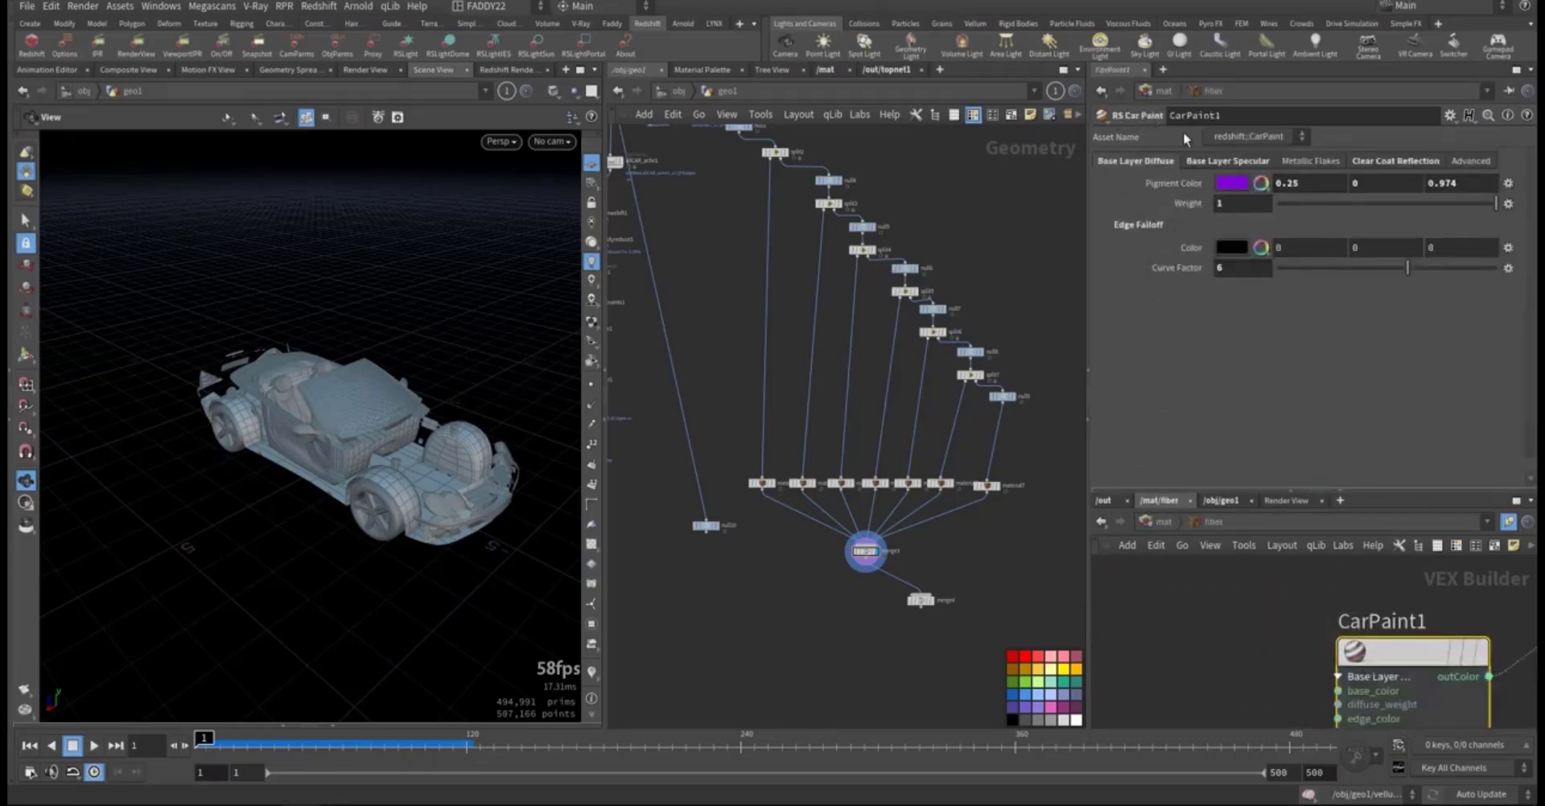
left_click(1228, 161)
left_click(1310, 161)
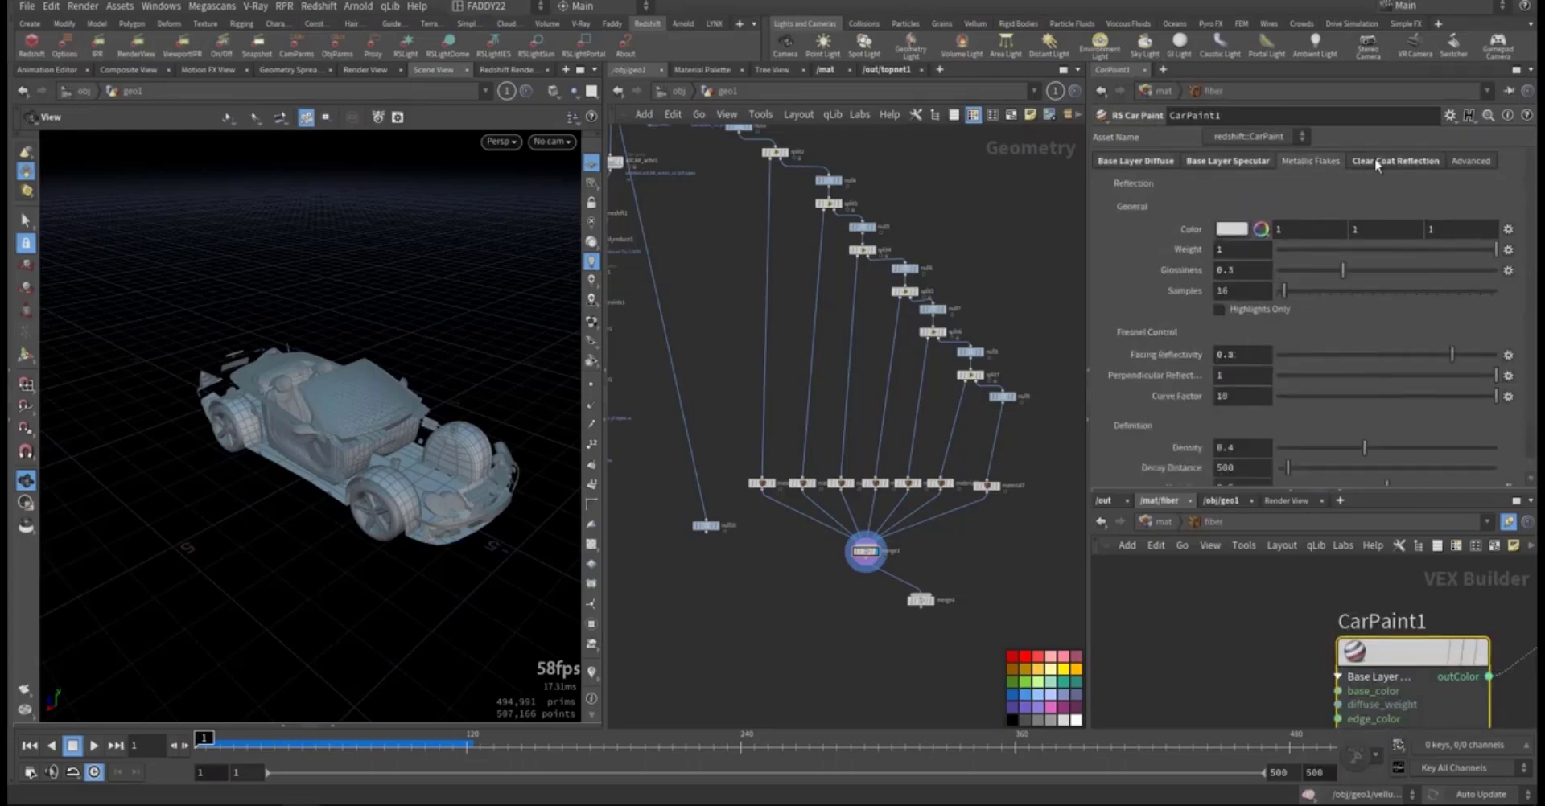
left_click(1374, 161)
left_click(1199, 162)
left_click(1136, 161)
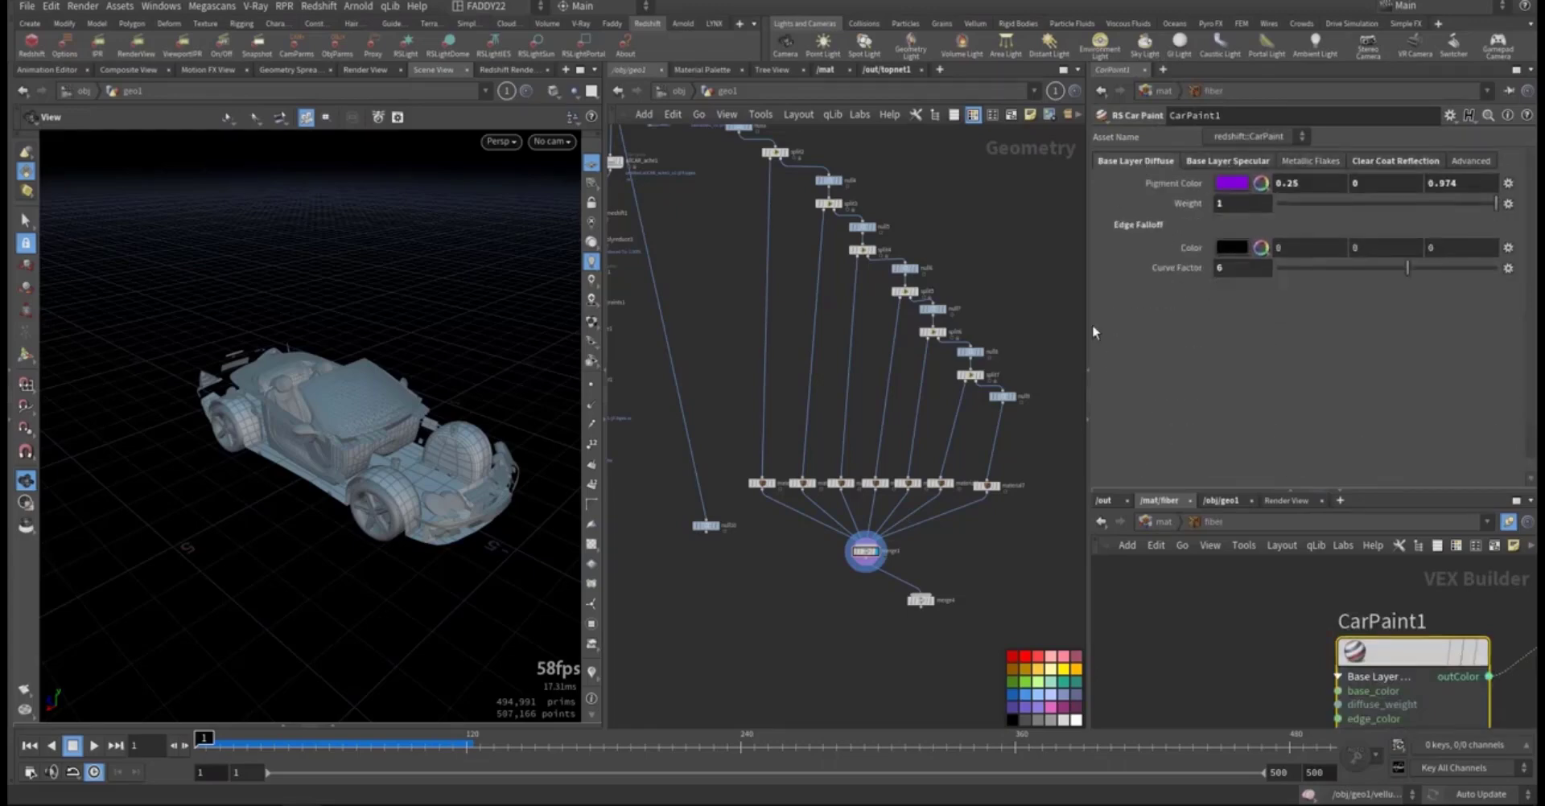
left_click(1153, 522)
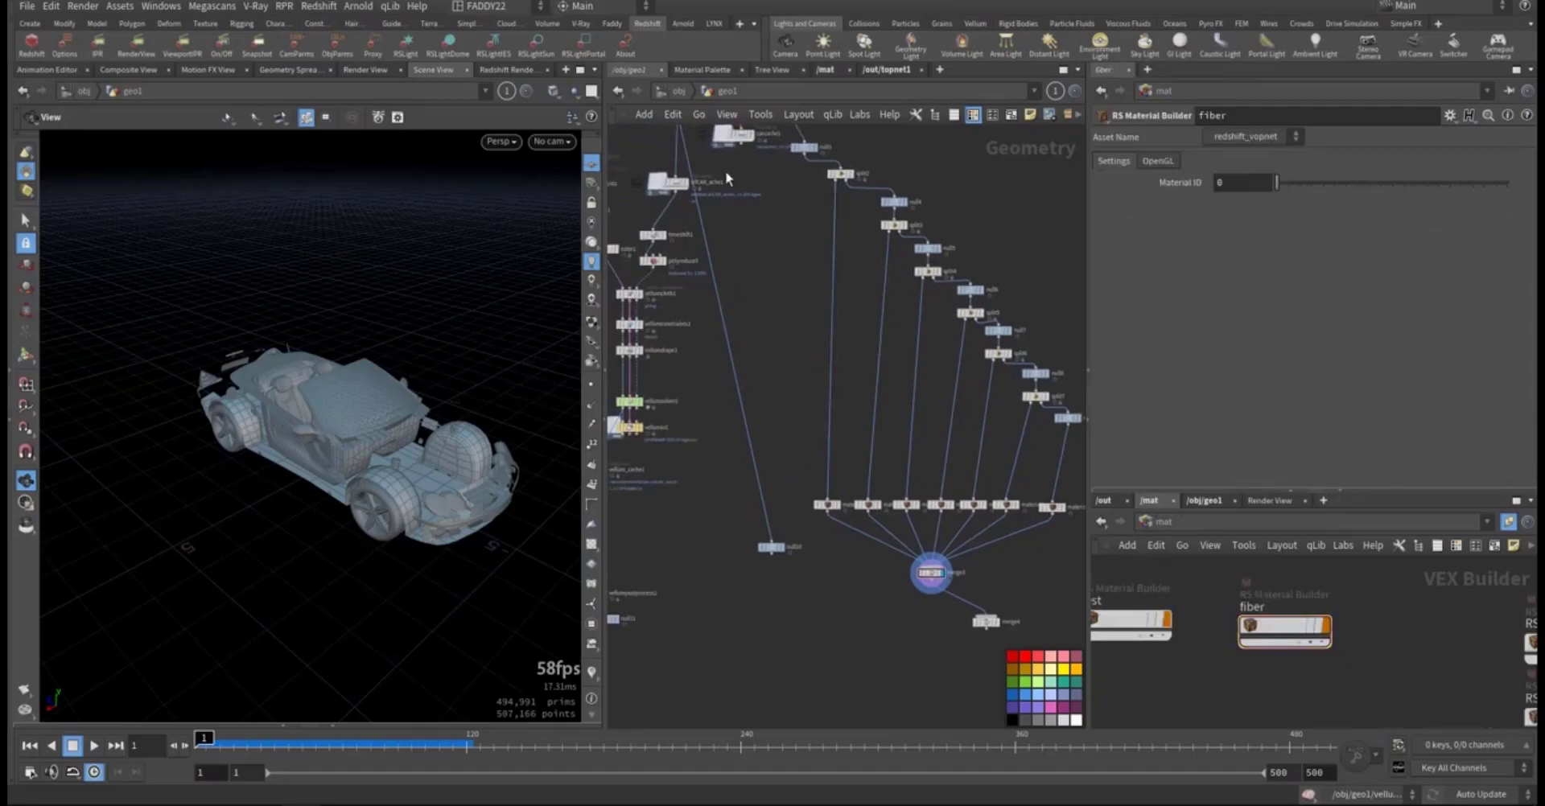
Step: Go up from geo1 to the object level and look over the city model surrounding the car
left_click(679, 91)
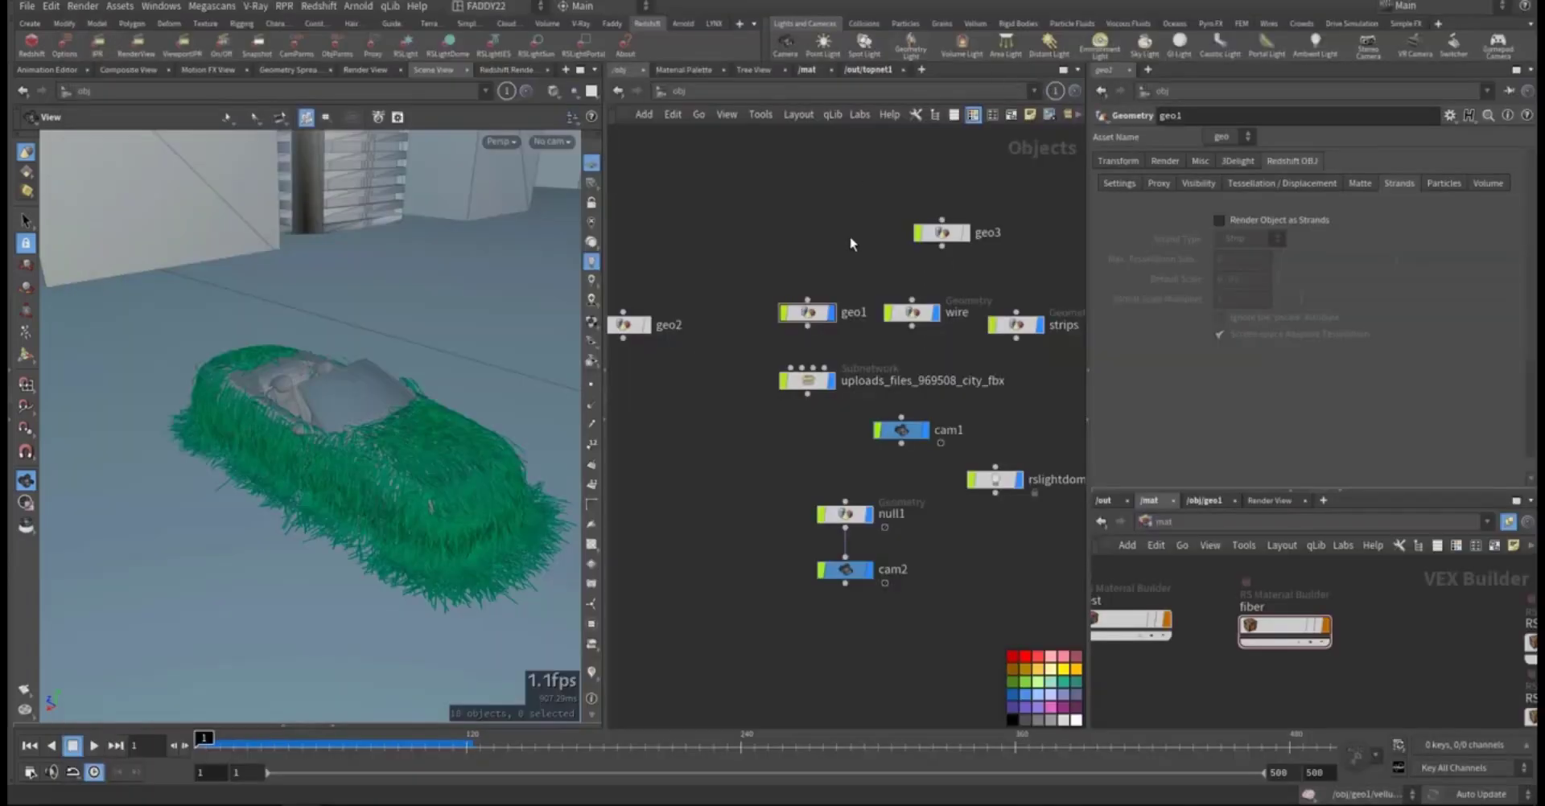
right_click_drag(171, 468, 293, 372)
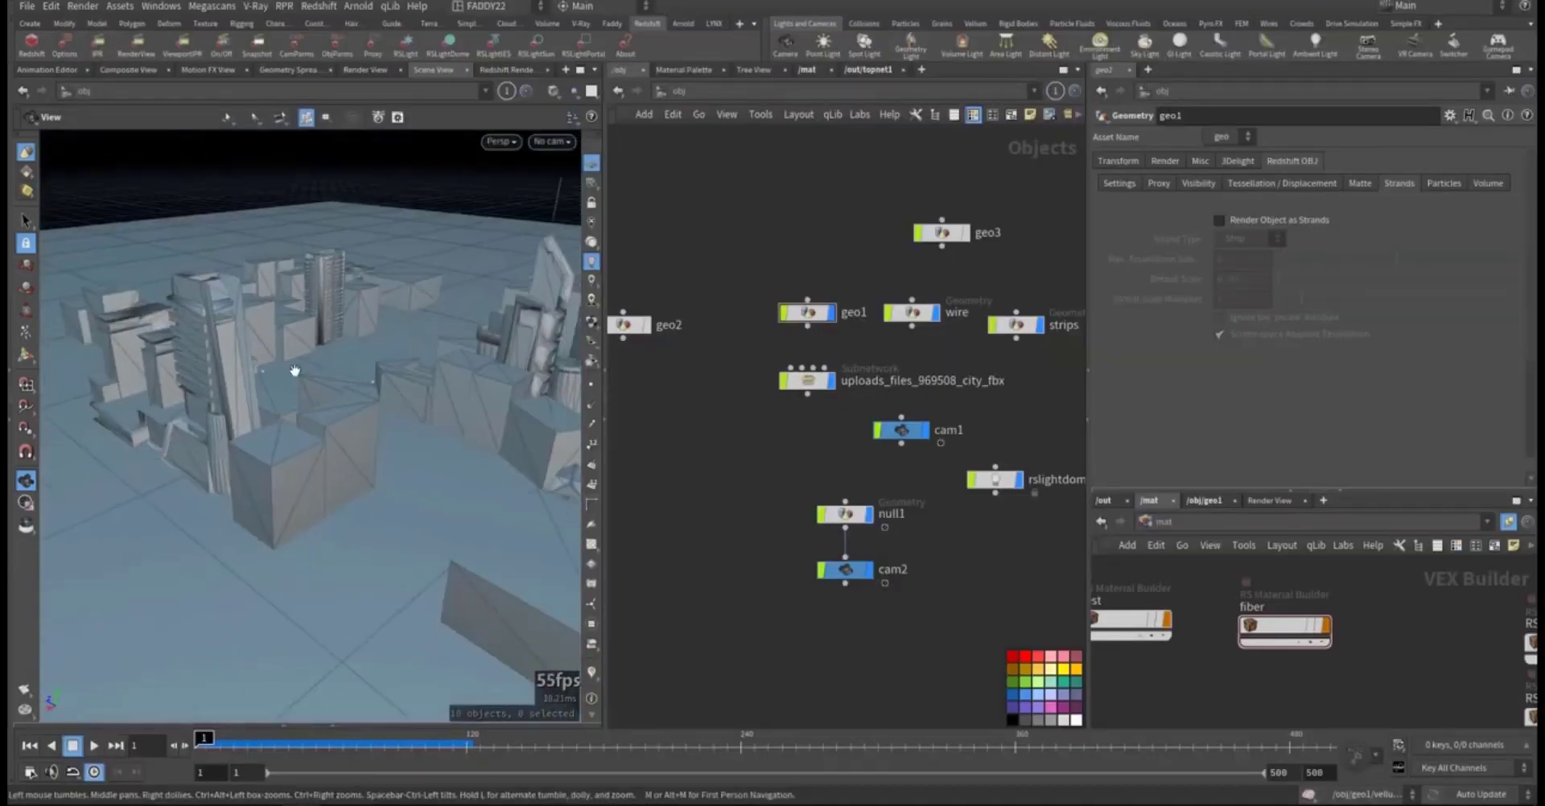
left_click_drag(341, 365, 578, 383)
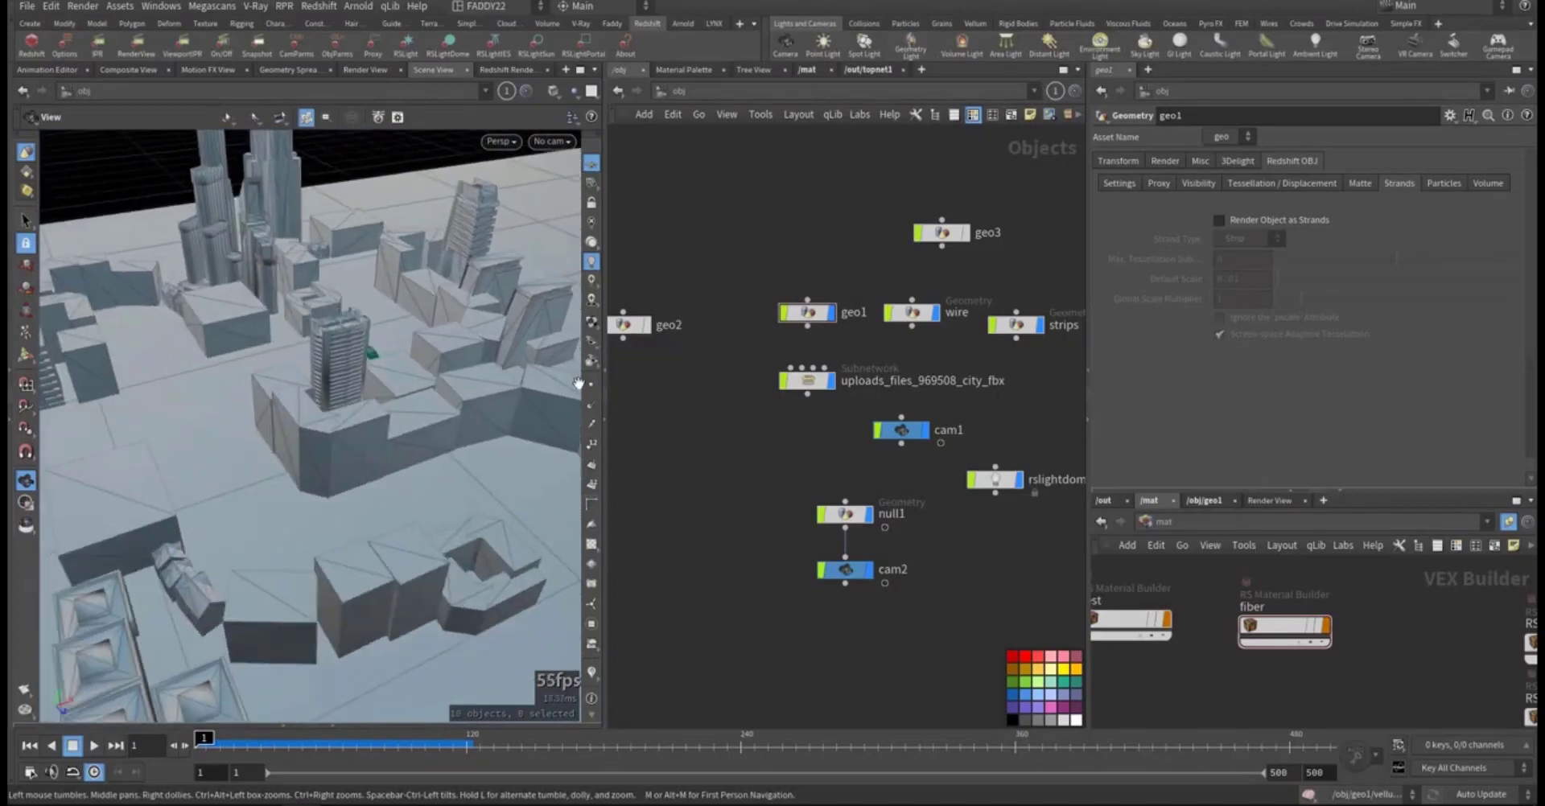
left_click_drag(330, 399, 414, 379)
Step: Enter the materials network inside the imported city FBX subnetwork and select lambert1, lambert3 and lambert4
middle_click_drag(630, 418, 691, 427)
left_click_drag(776, 374, 876, 400)
double_click(876, 392)
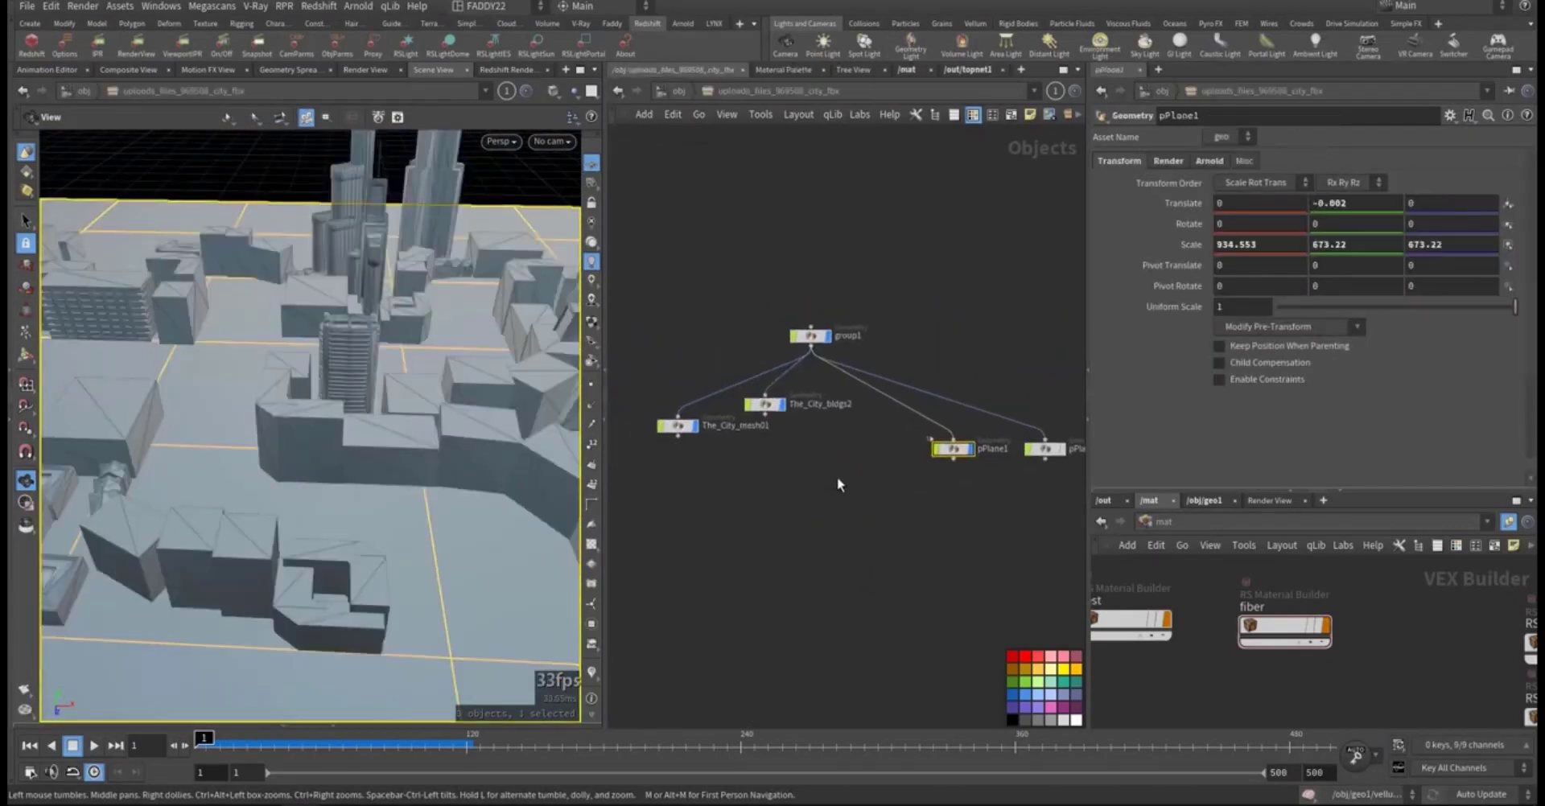
double_click(897, 370)
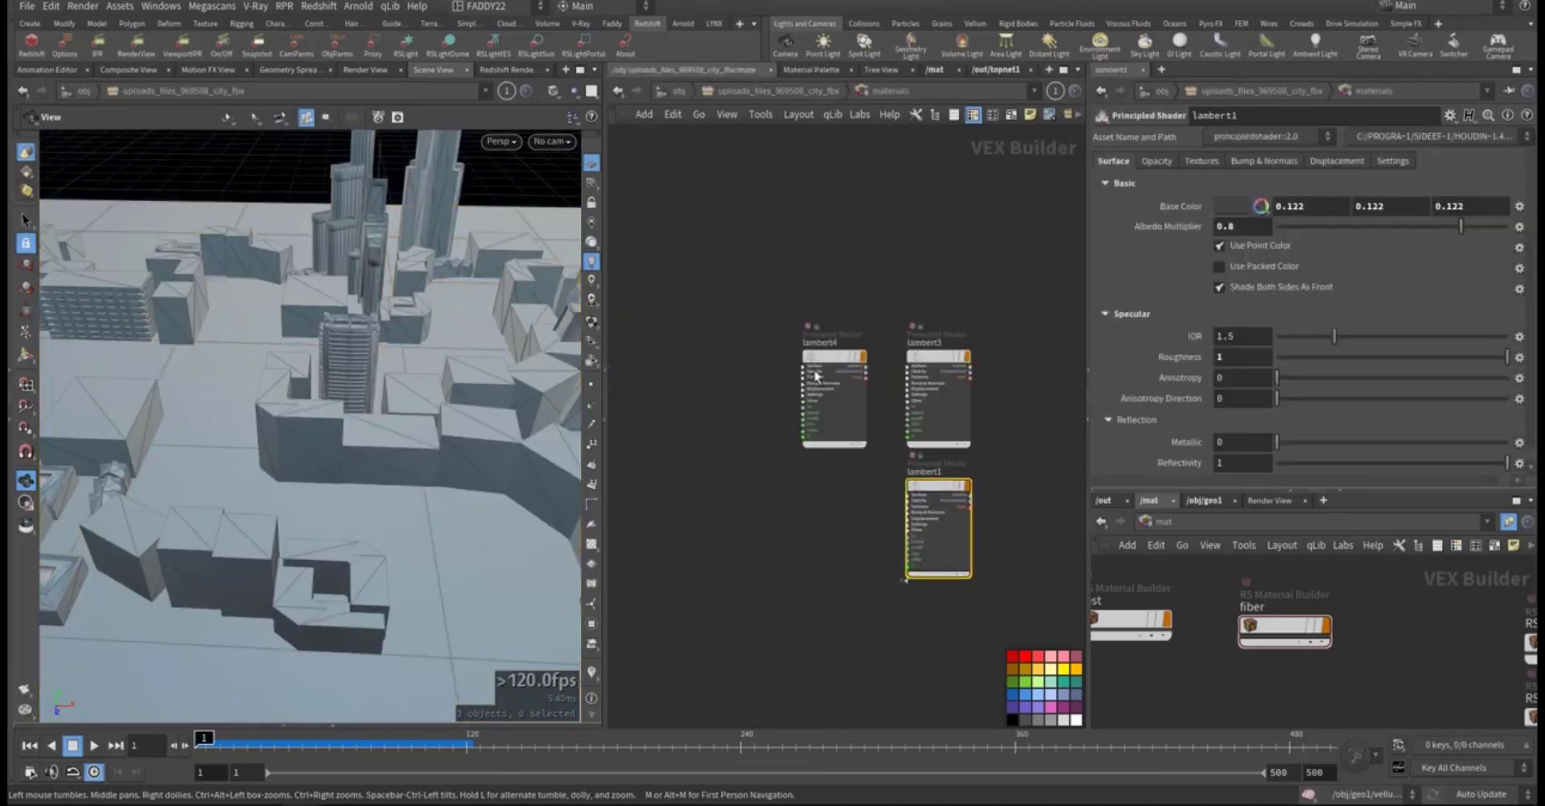
left_click_drag(772, 290, 993, 548)
Step: Find the RS_lambert materials in the mat network, open the Shader Converter, choose Redshift as its target, and close it without converting
middle_click_drag(1150, 576, 900, 553)
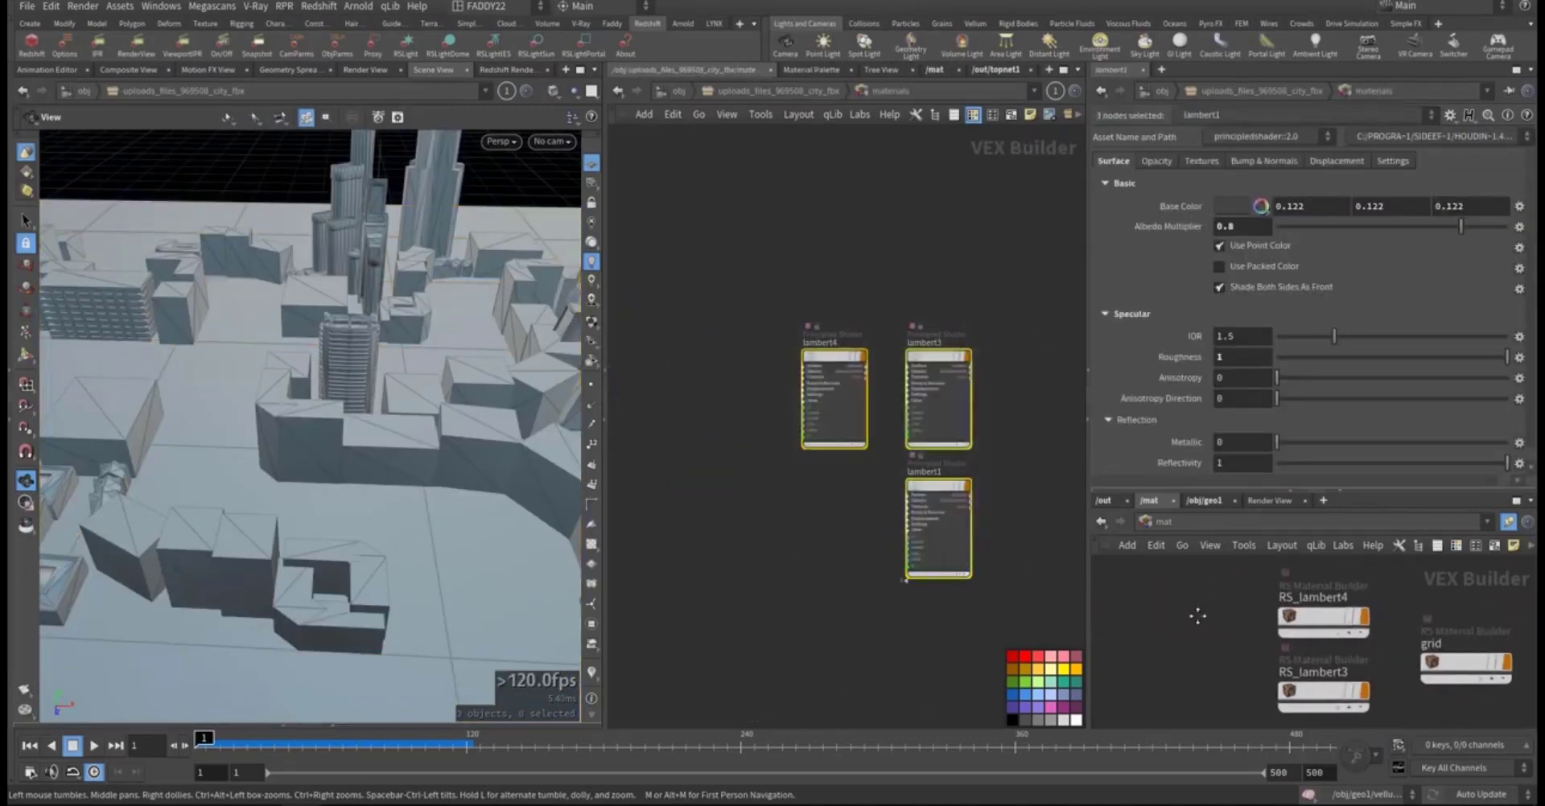
middle_click_drag(1197, 616, 1148, 605)
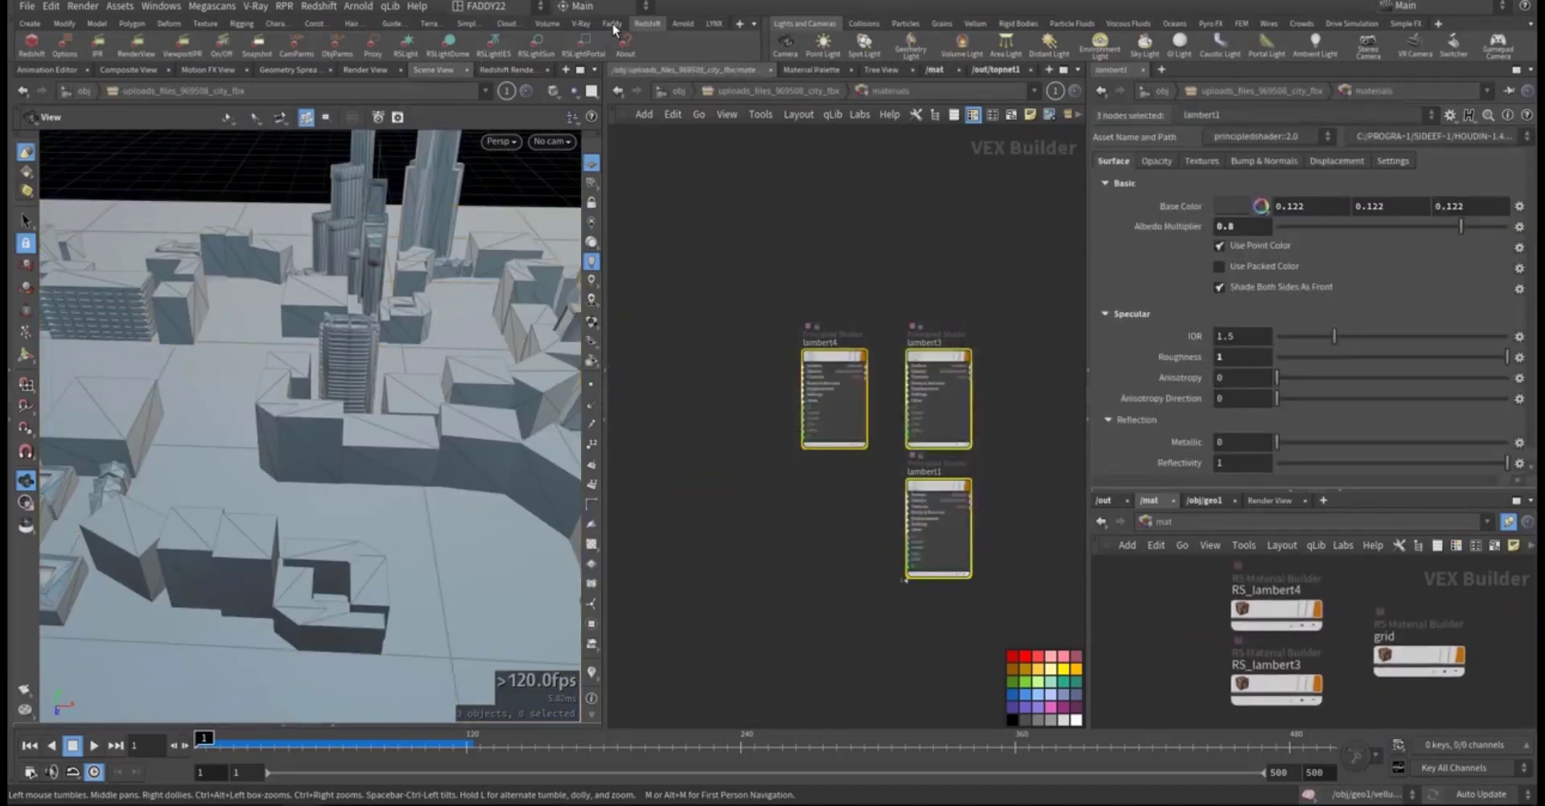
left_click(612, 24)
left_click(550, 44)
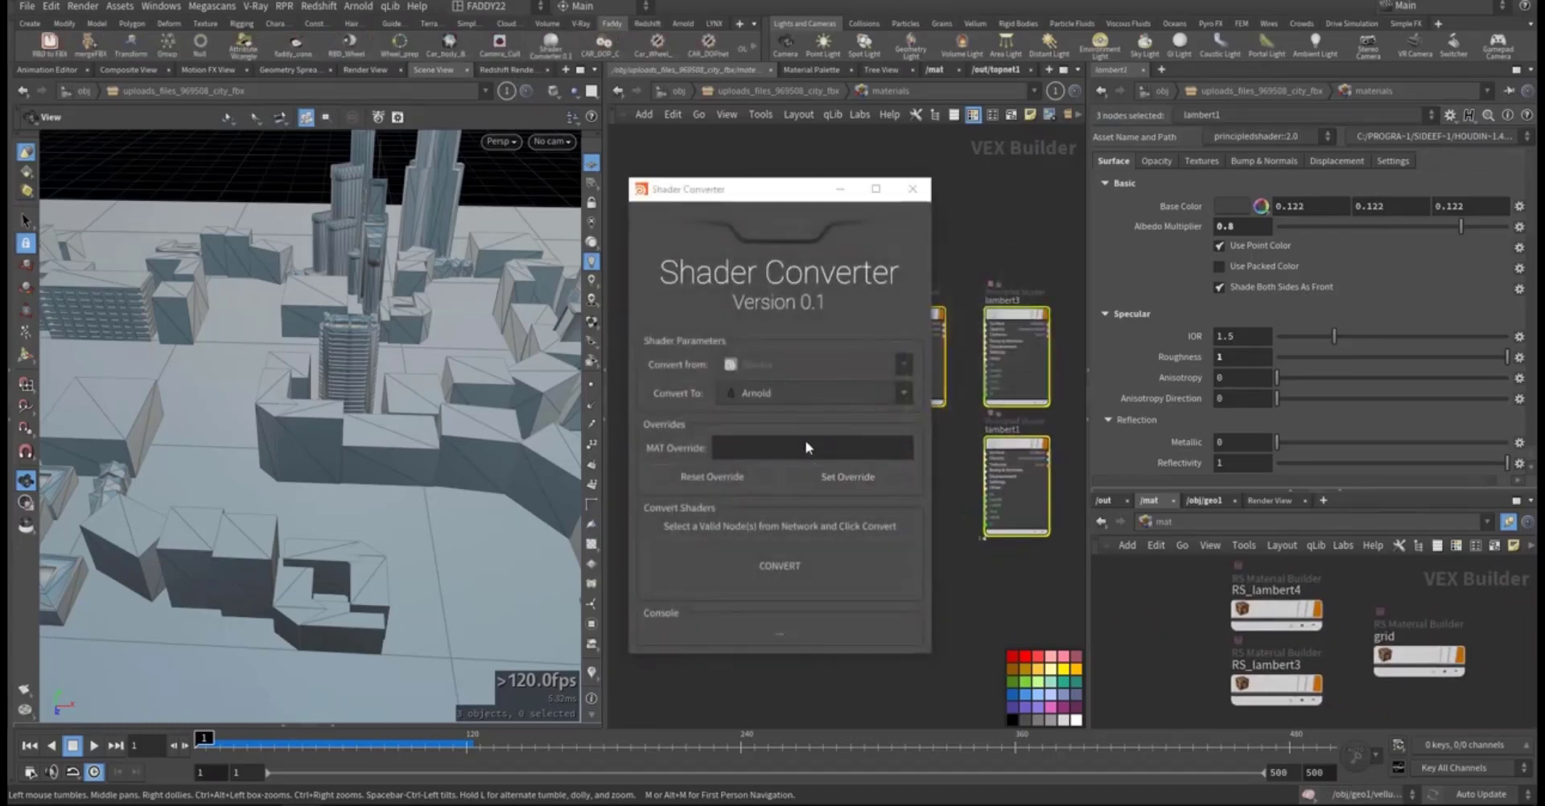
left_click(797, 392)
left_click(753, 452)
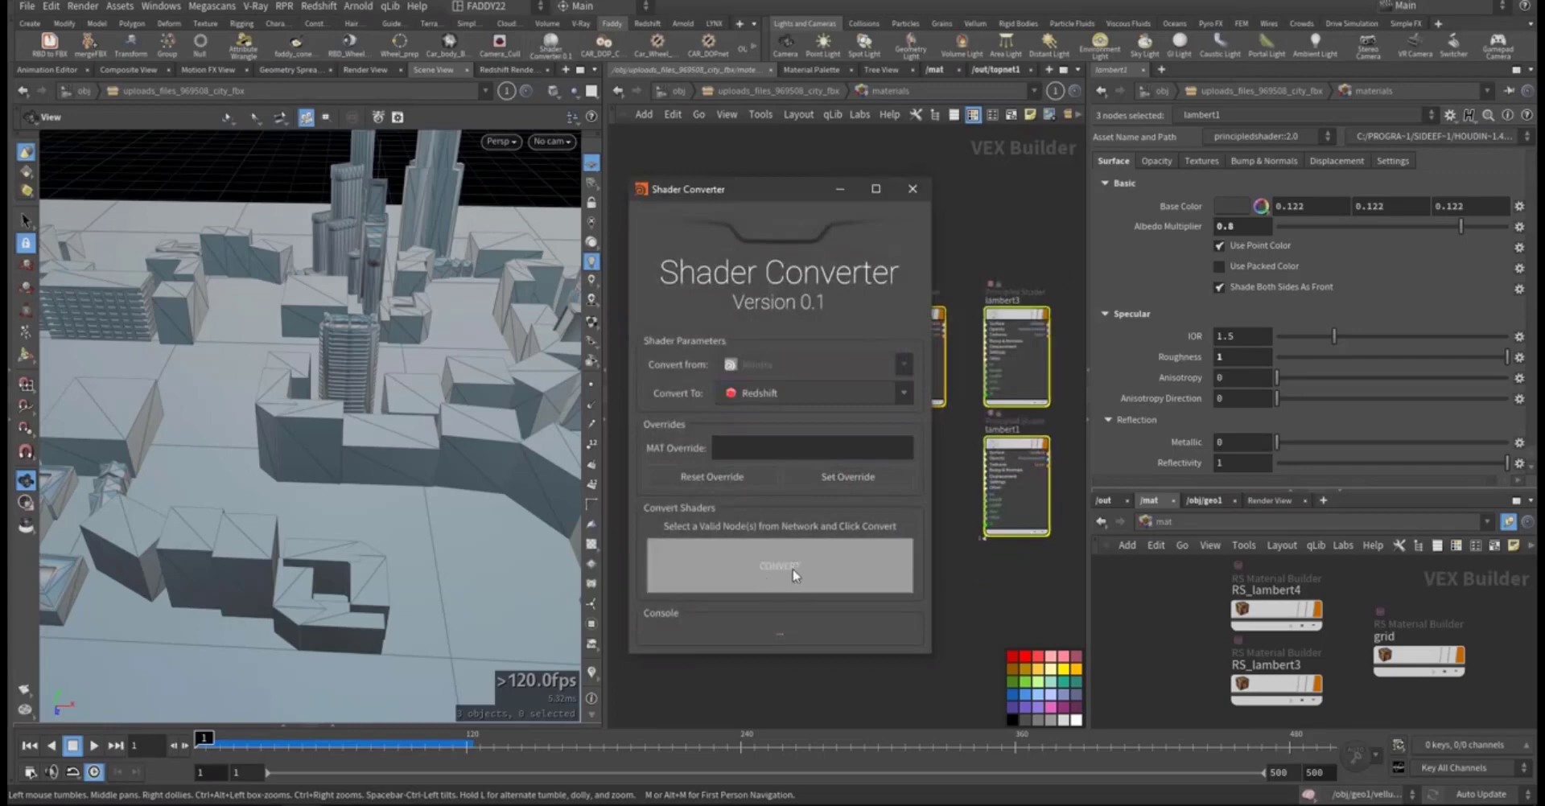
left_click(911, 190)
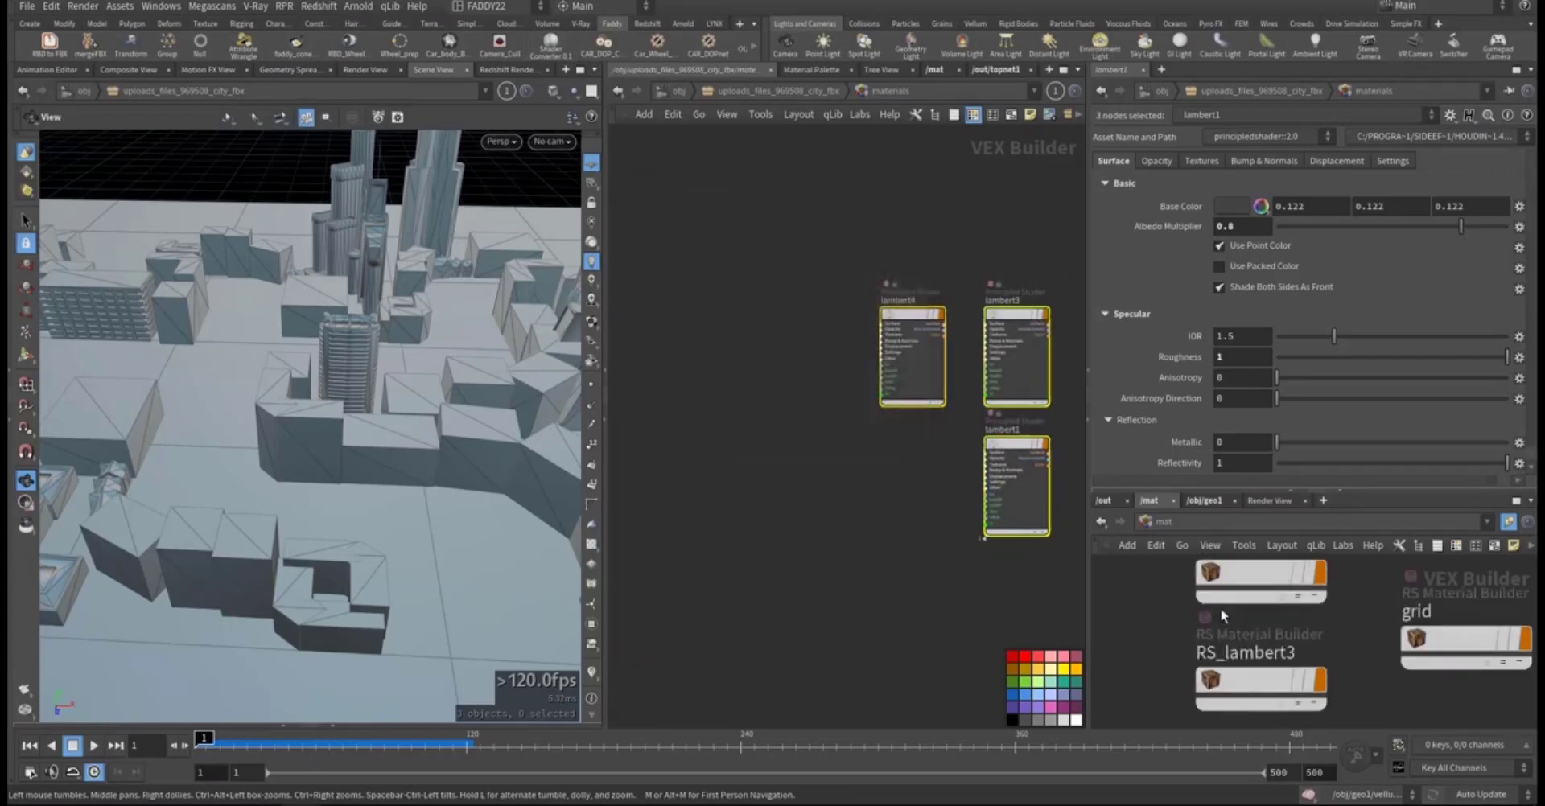
Step: Inspect the IMG_diffuse_color texture in RS_lambert4, and leave the city FBX network for the object level
double_click(1200, 621)
middle_click_drag(1347, 576, 1374, 594)
left_click_drag(1229, 599, 1167, 680)
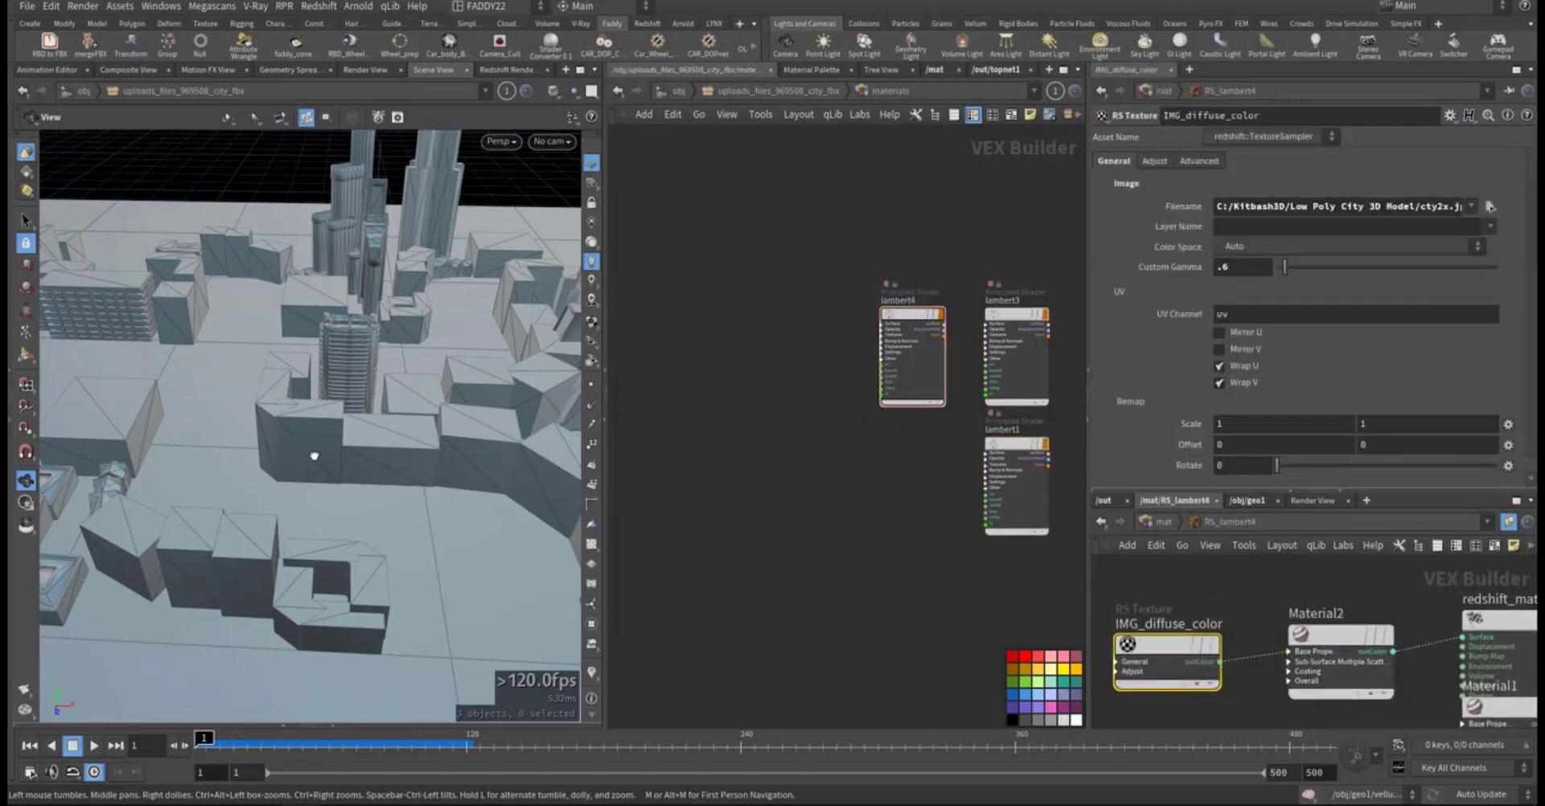
left_click_drag(314, 456, 366, 461)
left_click(679, 91)
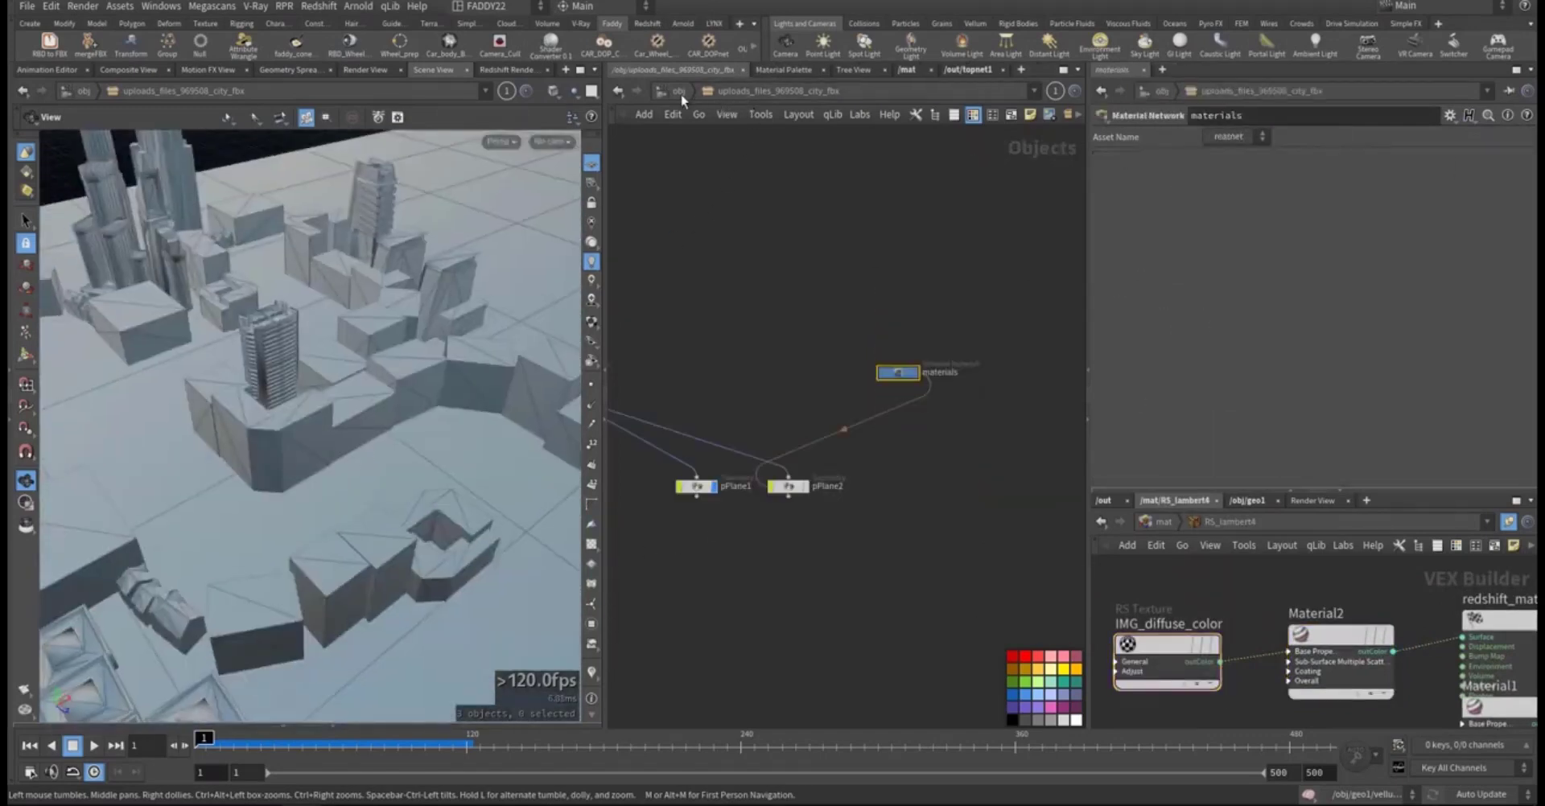
Step: Return to the object level, select the cam2 camera, and look over the city around the car
left_click(679, 91)
left_click_drag(949, 387, 951, 390)
left_click_drag(764, 490, 876, 538)
left_click_drag(322, 442, 450, 465)
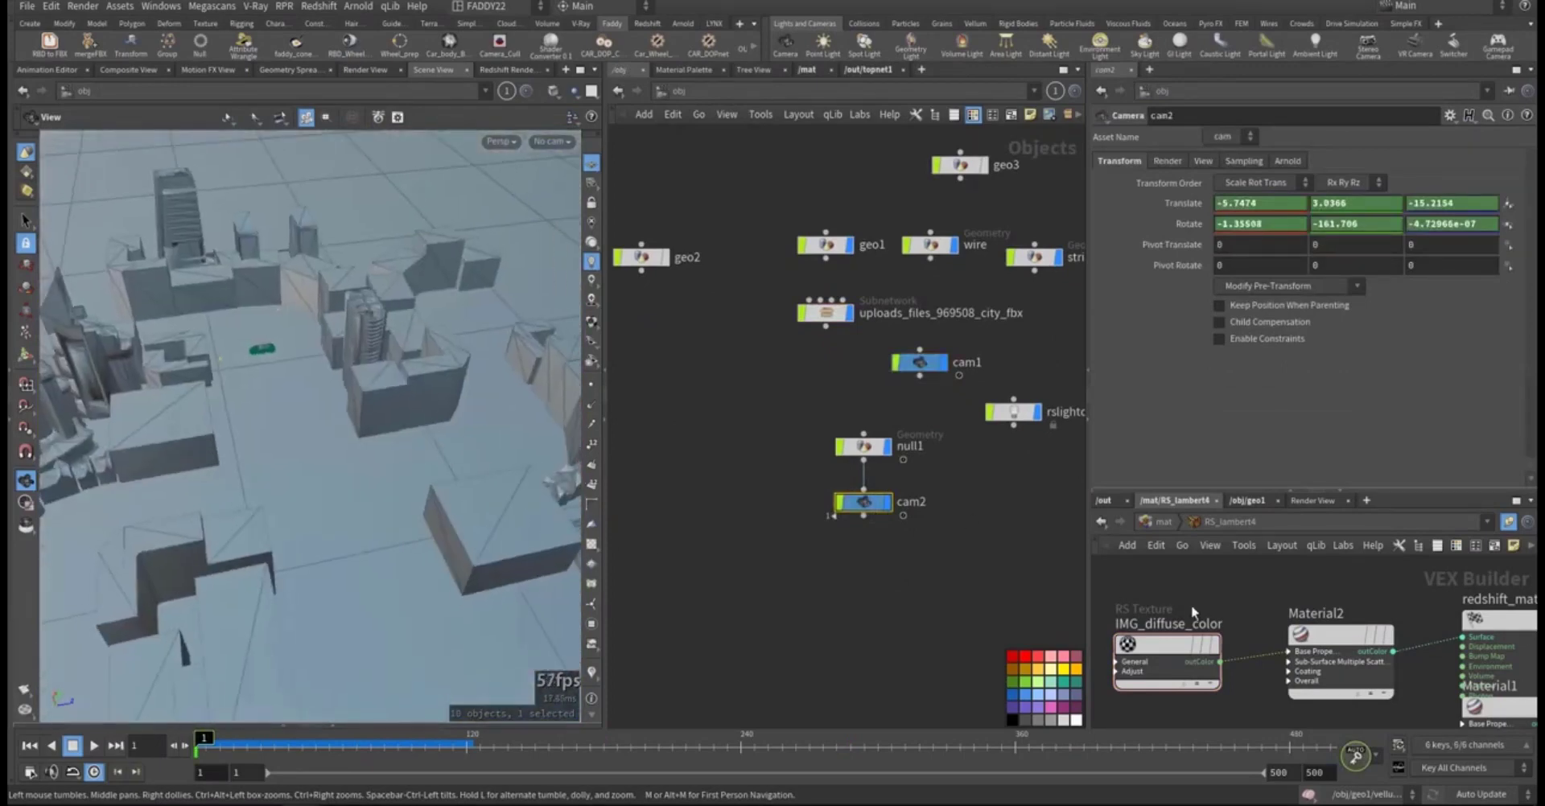
Step: Open the out network, show the Redshift_ROP1 render settings, and enter topnet1
left_click(1104, 501)
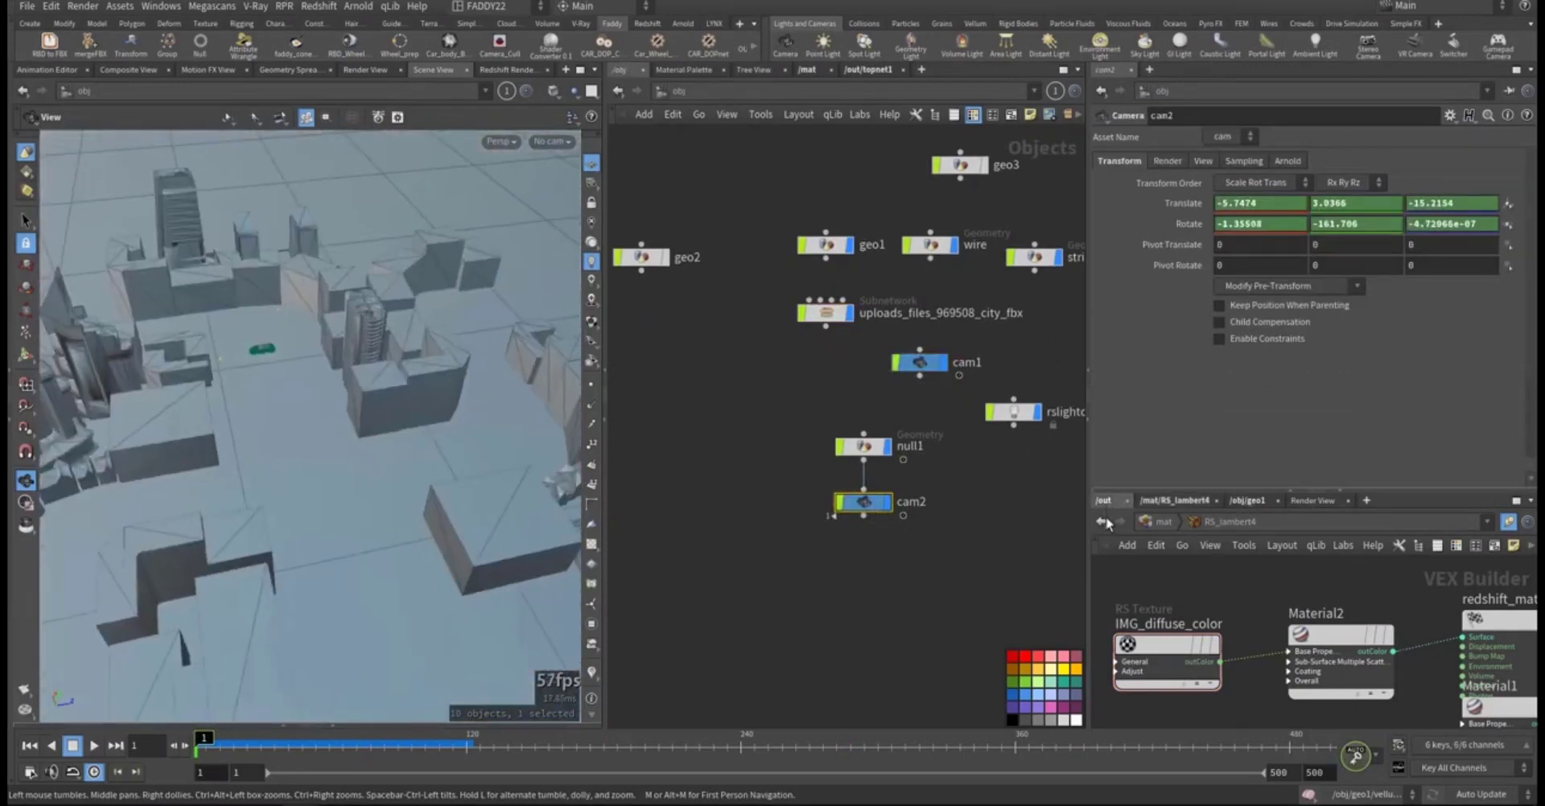
left_click(1286, 631)
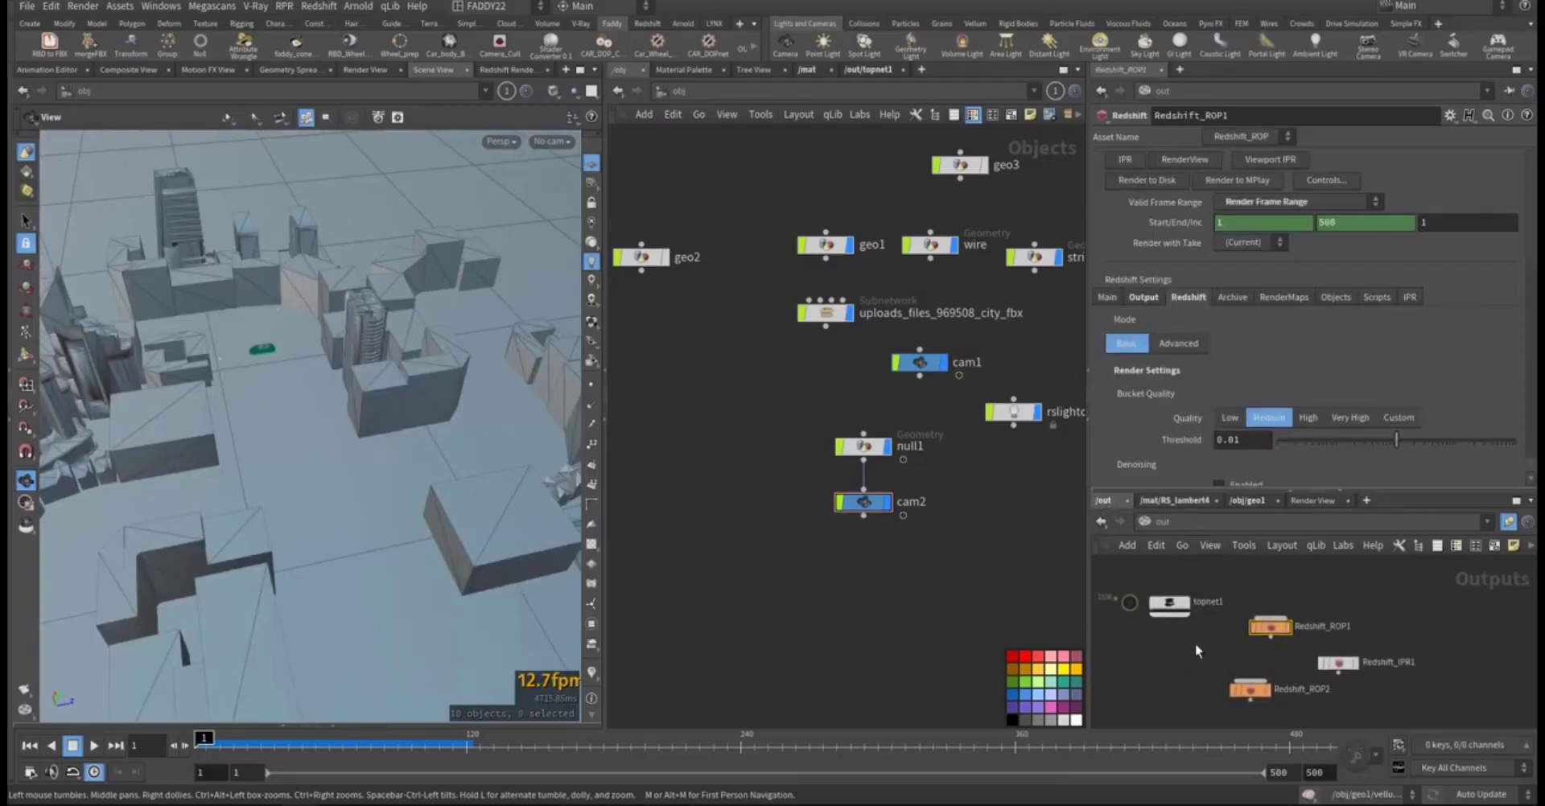
double_click(1207, 589)
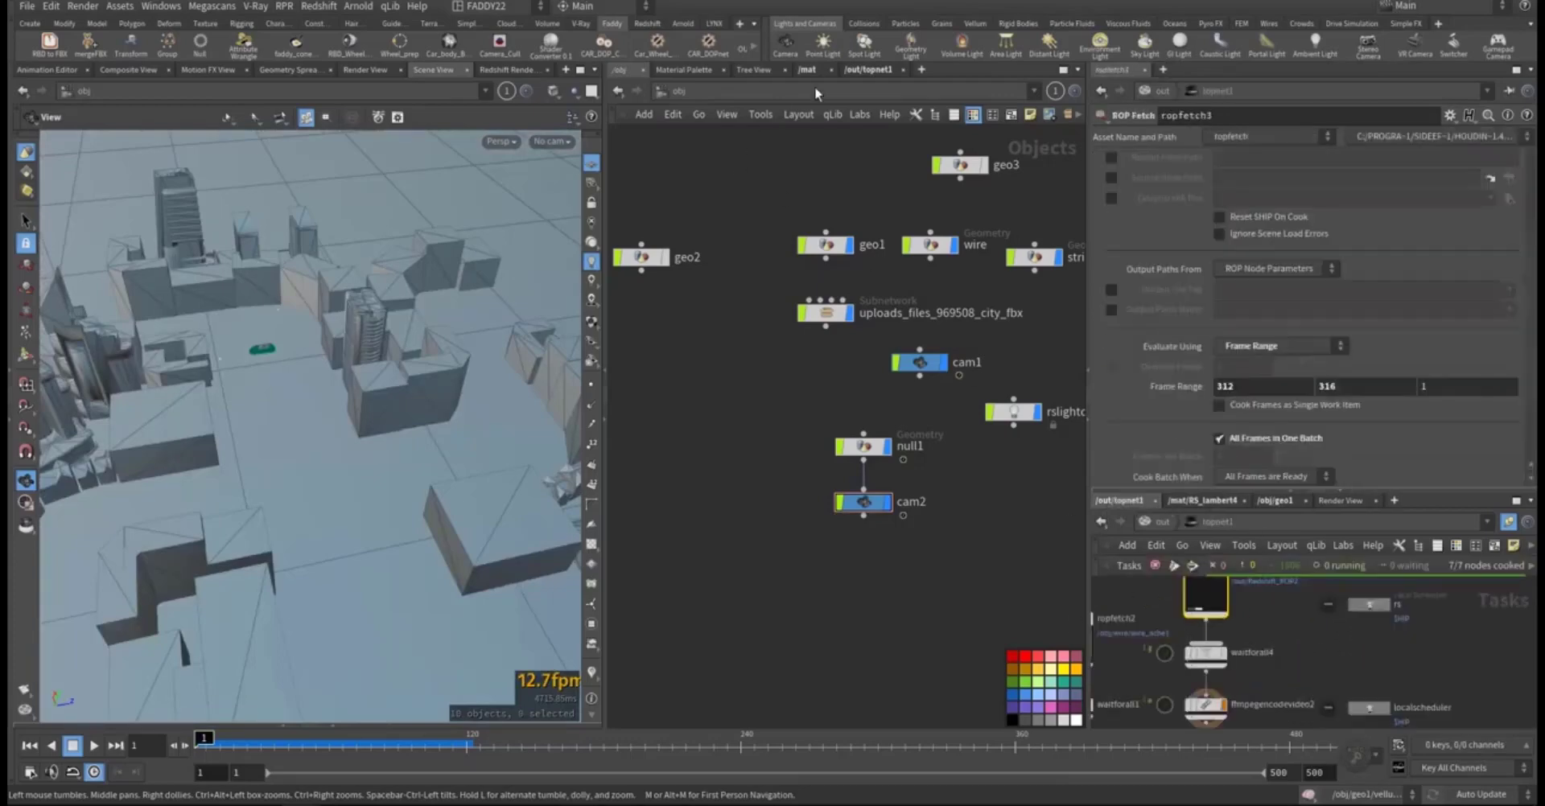
Step: Show topnet1 in the main network editor and select its ropfetch2 and waitforall1 nodes
left_click(859, 70)
middle_click_drag(775, 351, 840, 248)
left_click_drag(714, 389, 845, 624)
middle_click_drag(859, 299, 825, 443)
middle_click_drag(816, 287, 755, 232)
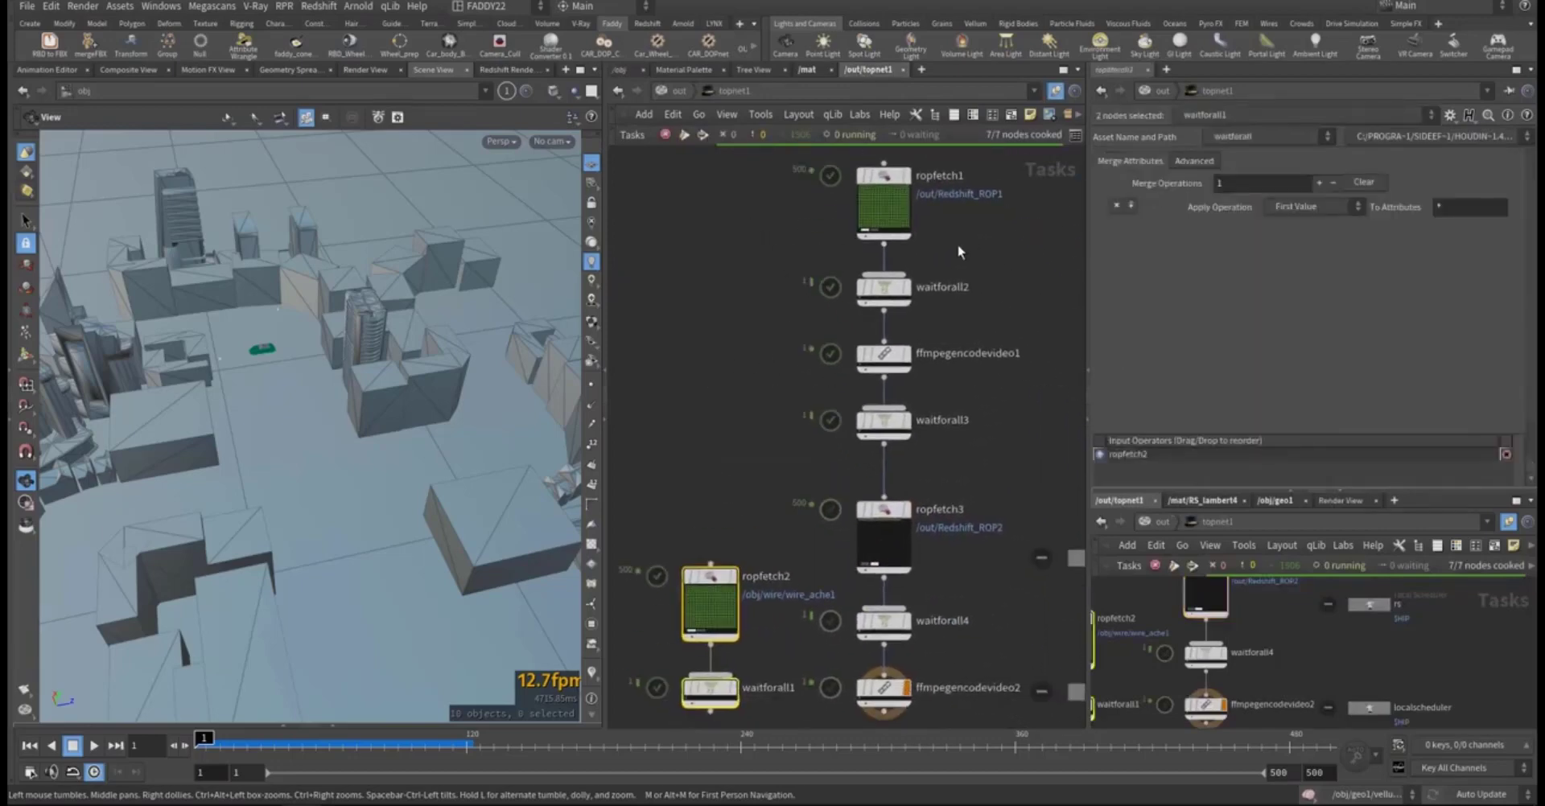
Step: Examine the render chain in topnet1, selecting waitforall2 and then ffmpegencodevideo1 to view the video encoding settings
middle_click_drag(972, 474, 929, 374)
scroll(919, 326, "up", 3)
middle_click_drag(904, 208, 938, 399)
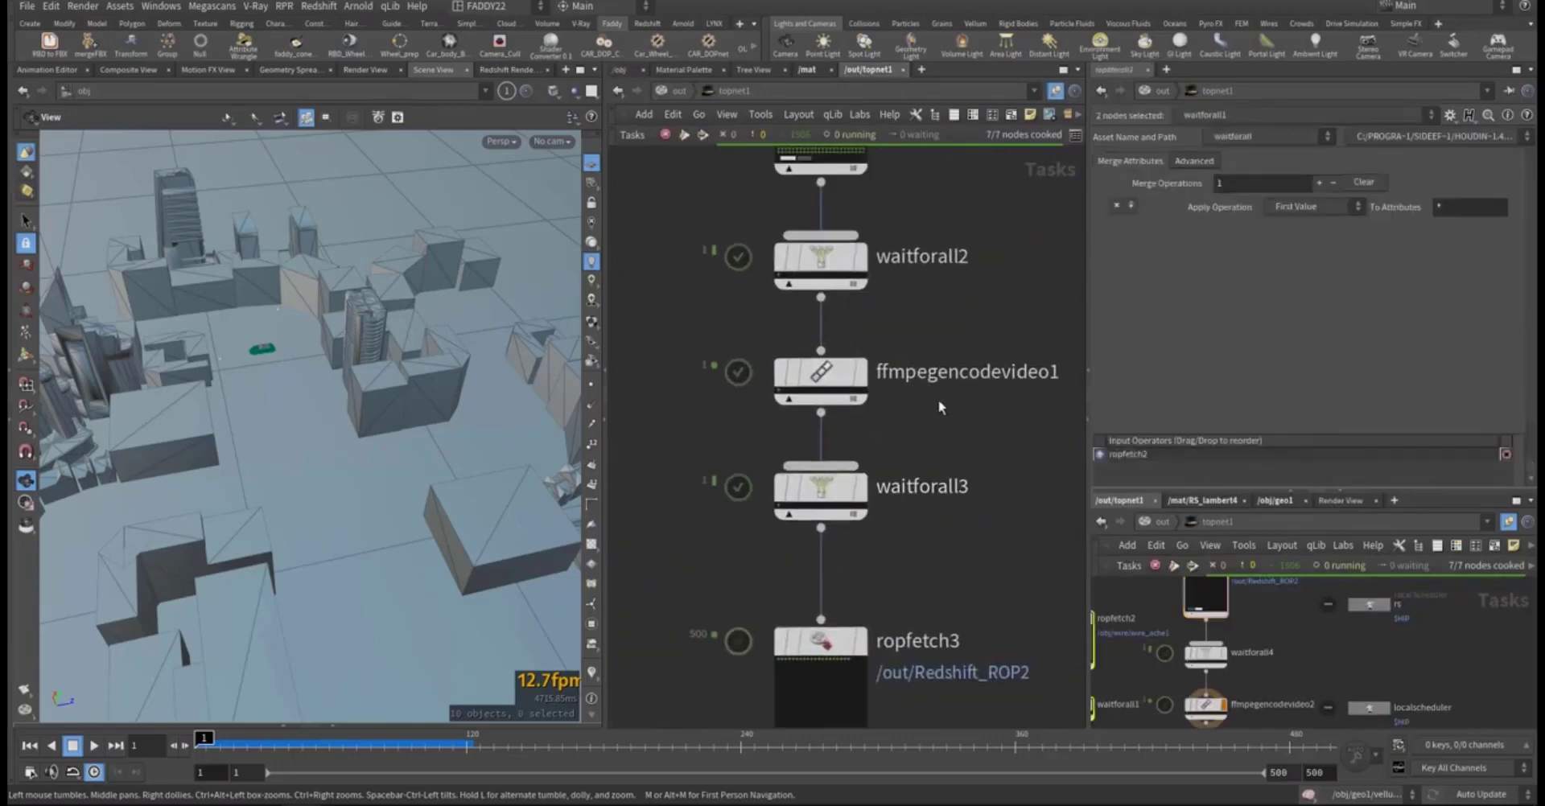
left_click_drag(902, 283, 763, 226)
middle_click_drag(979, 321, 980, 279)
left_click_drag(920, 304, 738, 423)
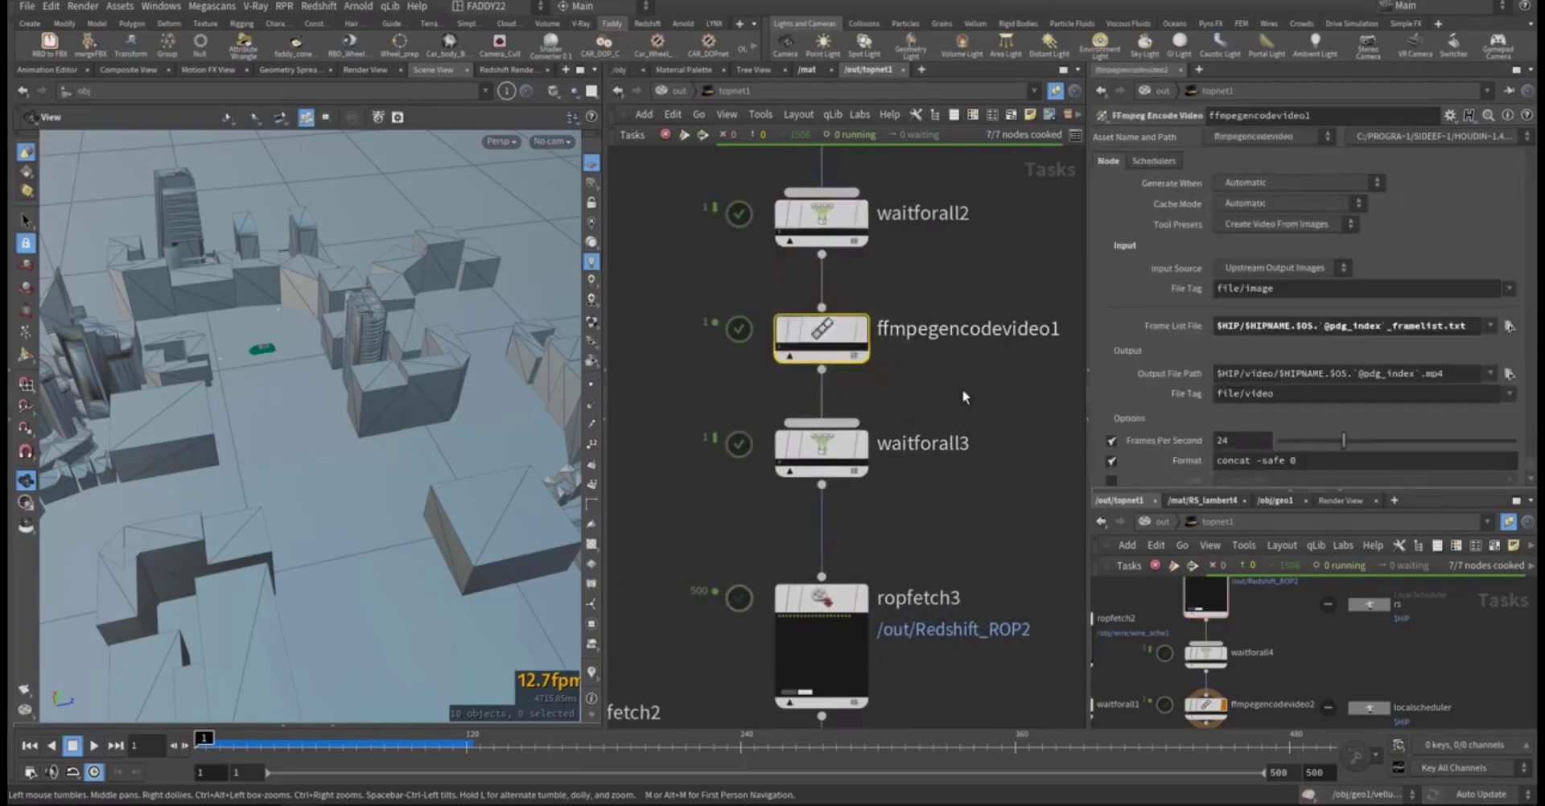
middle_click_drag(963, 391, 966, 357)
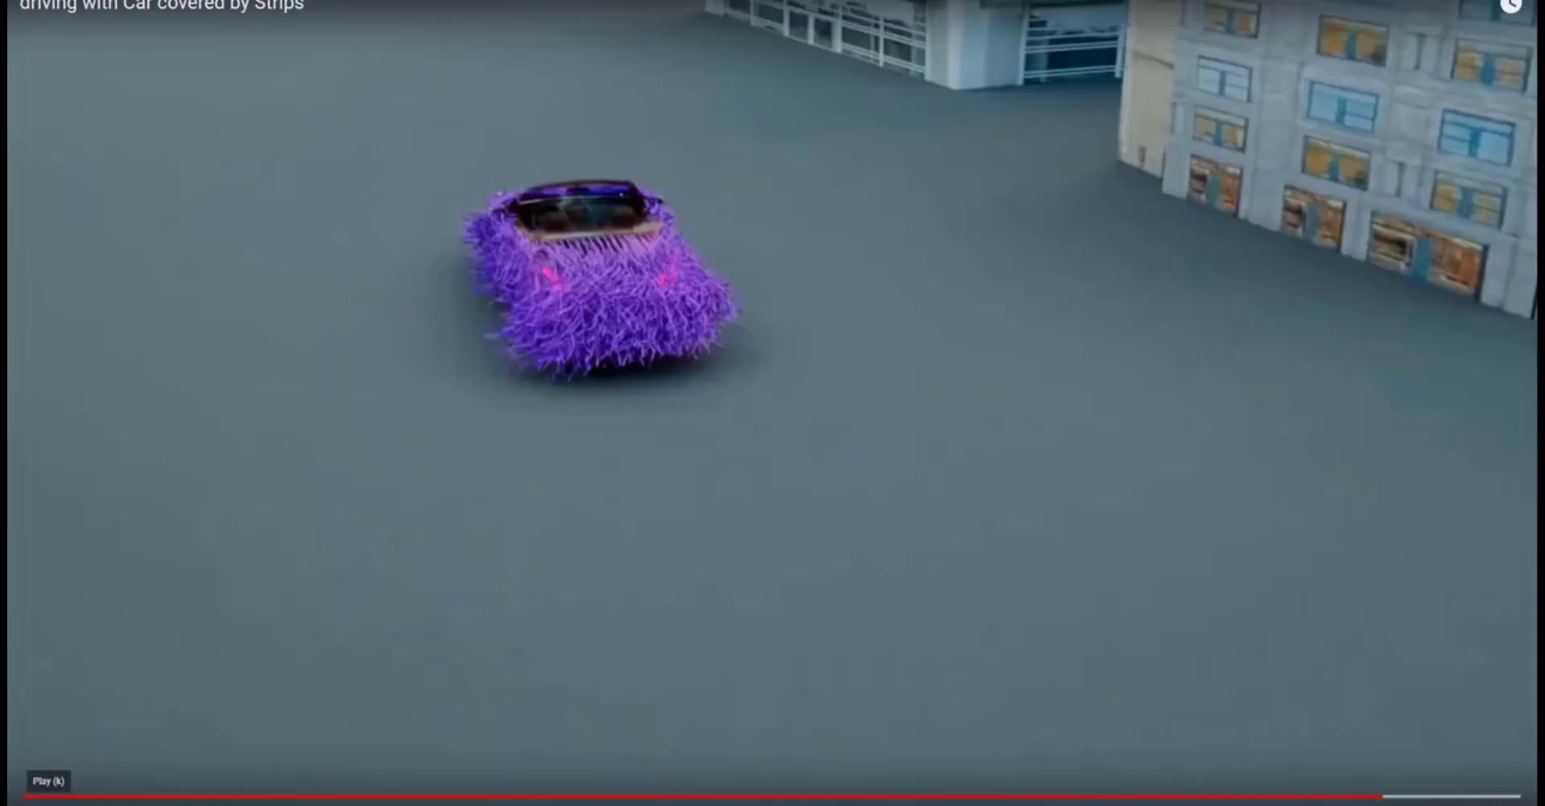
Step: Switch to the YouTube video of the car covered by strips and go back to its beginning
left_click(66, 796)
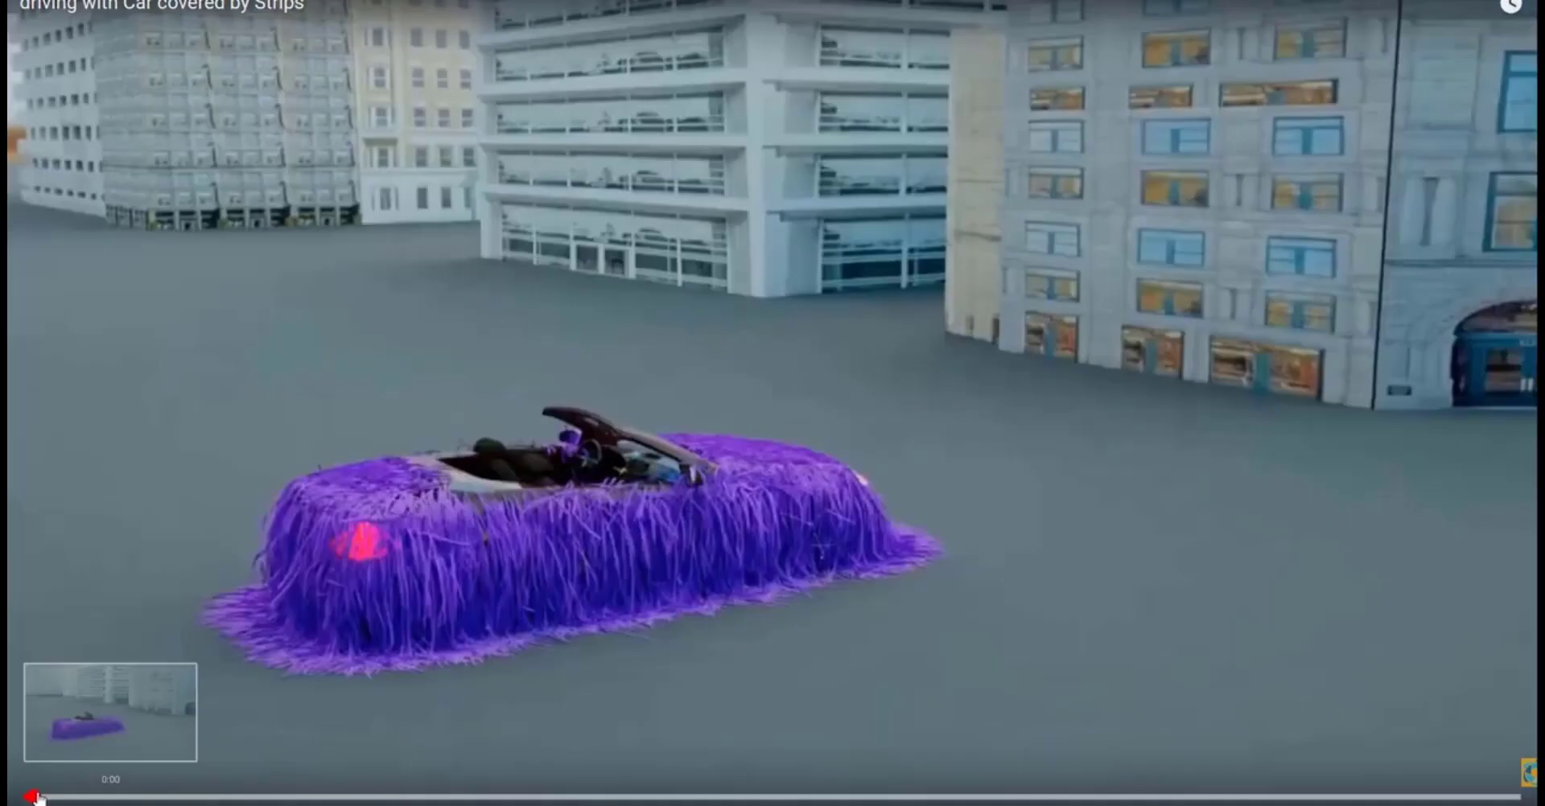